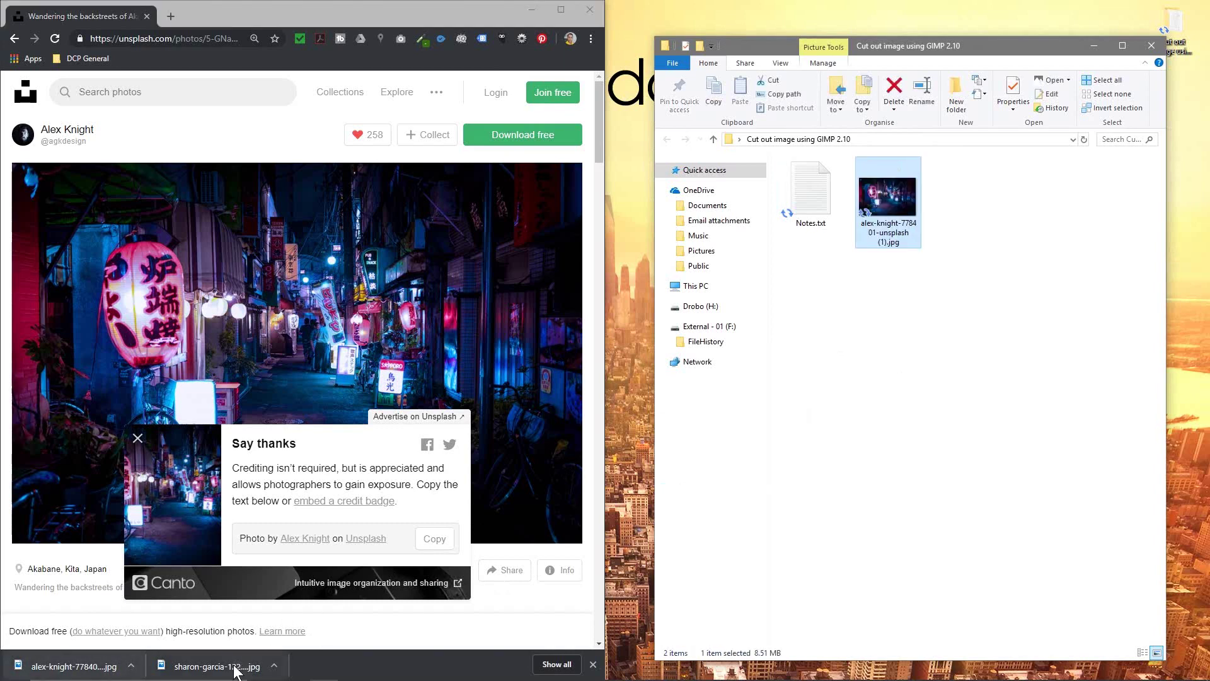
Copy the second downloaded photo into the "Cut out image using GIMP 2.10" folder and clear the browser out of the way
{"action": "left_click_drag", "start_coordinate": [214, 666], "coordinate": [895, 378]}
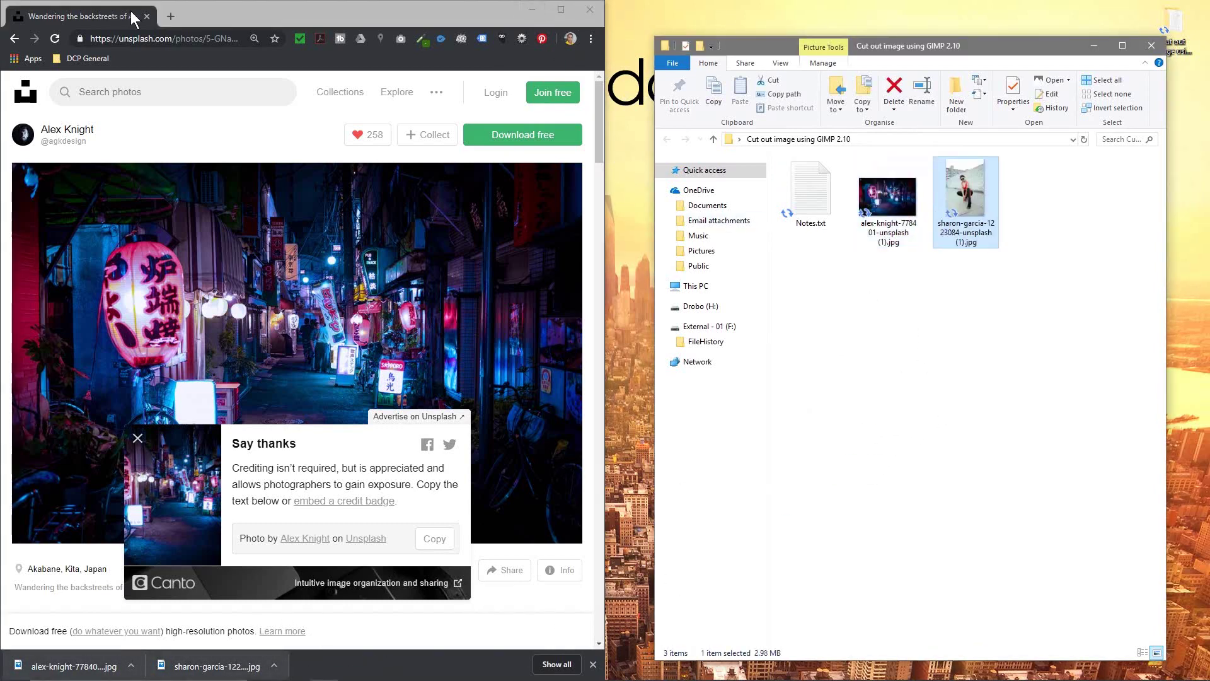
{"action": "left_click", "coordinate": [533, 9]}
{"action": "left_click", "coordinate": [874, 355]}
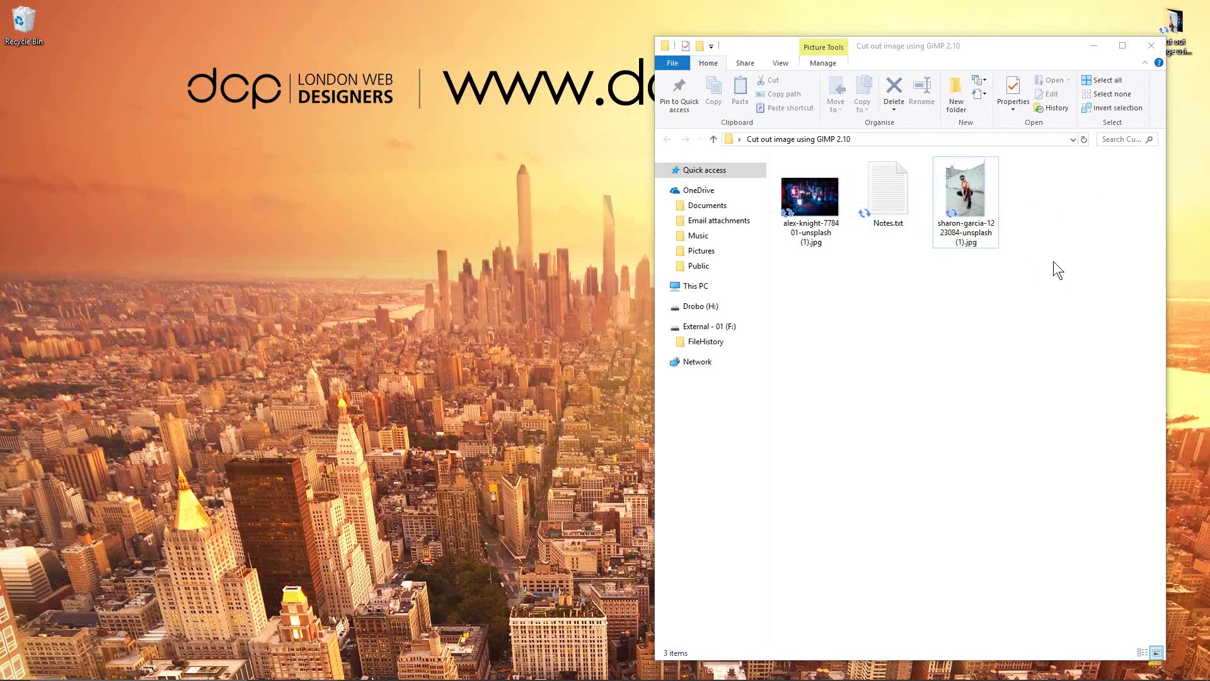
{"action": "left_click_drag", "start_coordinate": [945, 44], "coordinate": [899, 57]}
Launch GIMP and open the photo of the crouching woman from the project folder in it
{"action": "key", "text": "super"}
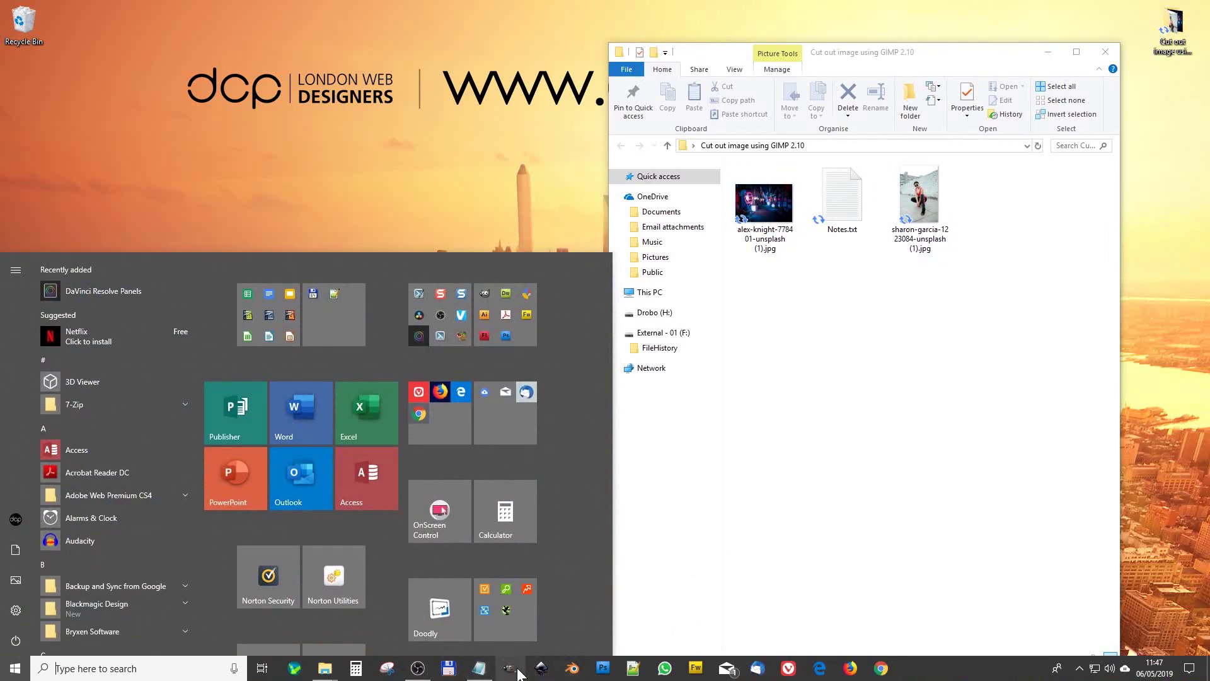
{"action": "left_click", "coordinate": [518, 670]}
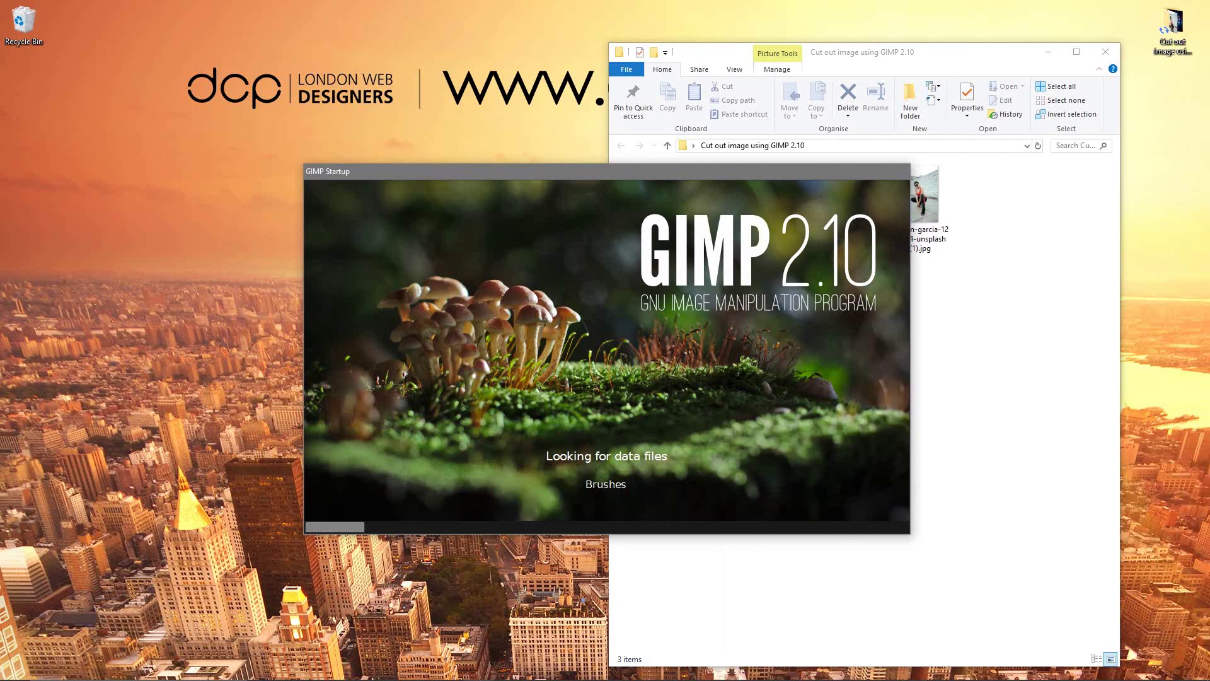
{"action": "left_click_drag", "start_coordinate": [799, 50], "coordinate": [842, 66]}
{"action": "key", "text": "alt+Tab"}
{"action": "left_click_drag", "start_coordinate": [938, 211], "coordinate": [360, 287]}
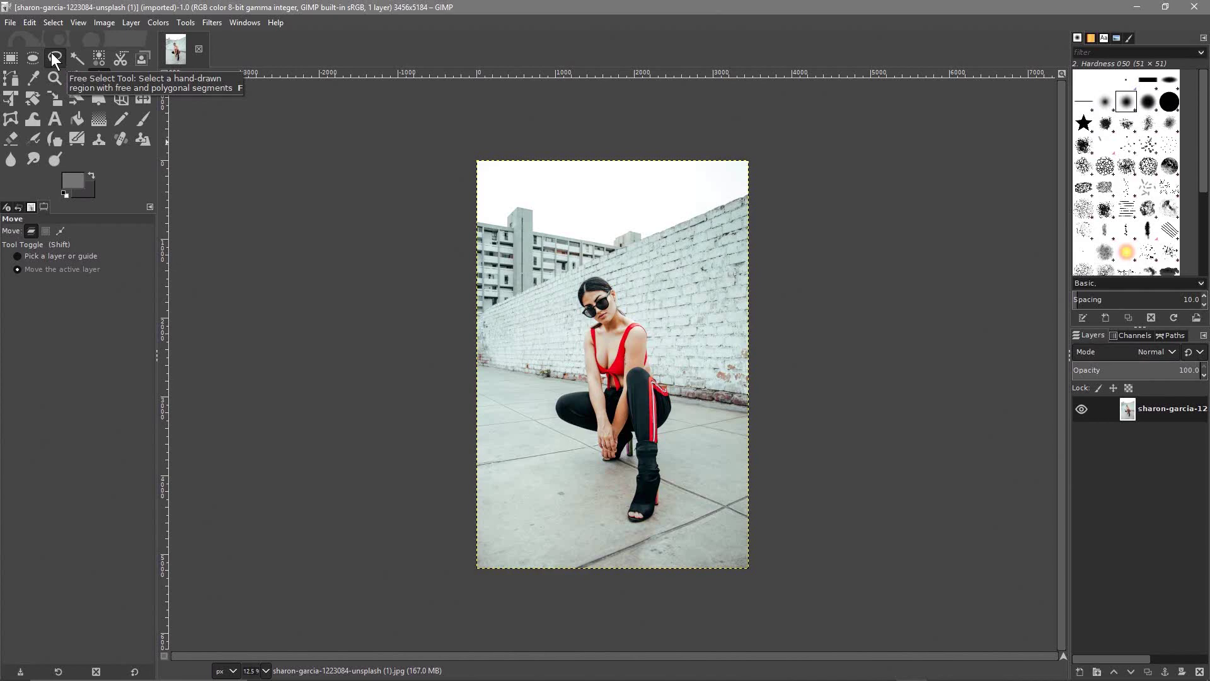
Save the image as cutout-01.xcf in the "Cut out image using GIMP 2.10" folder on the Desktop
{"action": "left_click", "coordinate": [10, 22]}
{"action": "left_click", "coordinate": [54, 165]}
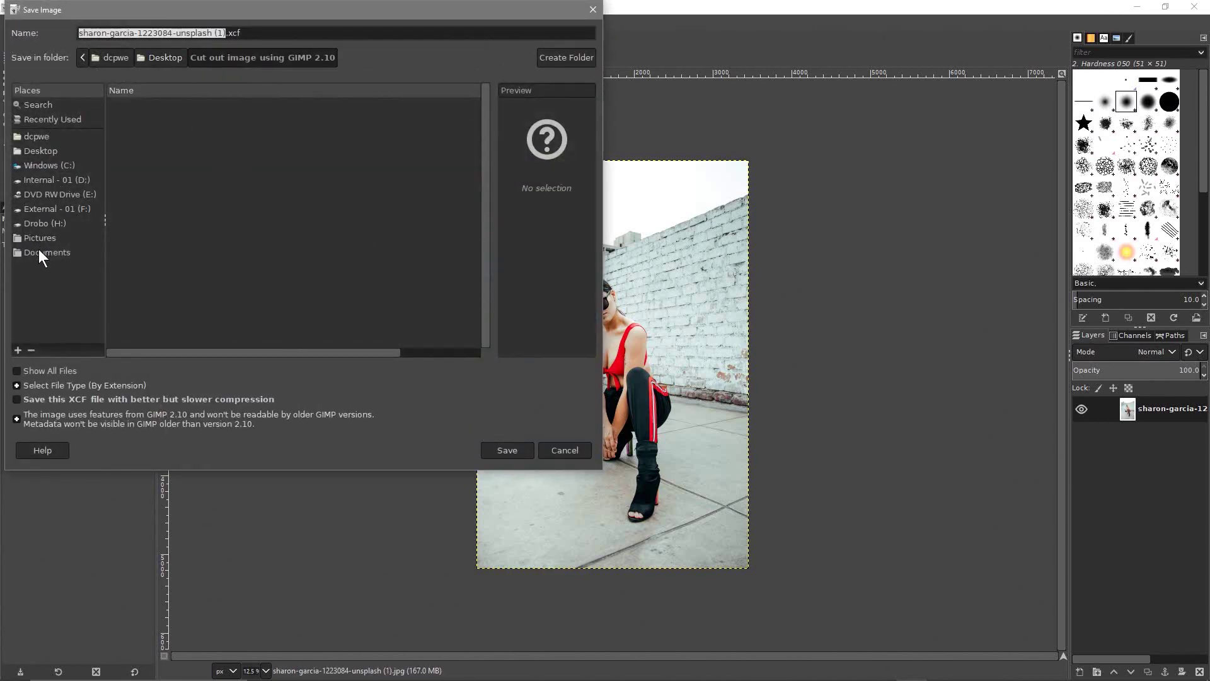
{"action": "left_click", "coordinate": [48, 151]}
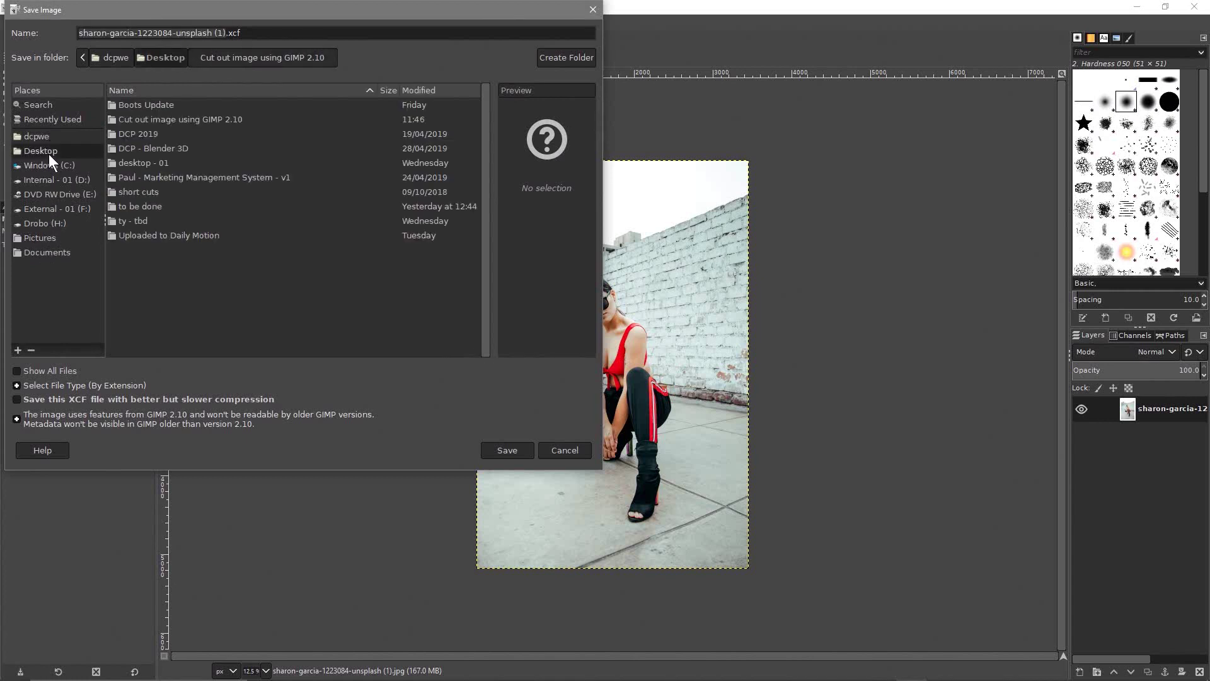
{"action": "double_click", "coordinate": [172, 119]}
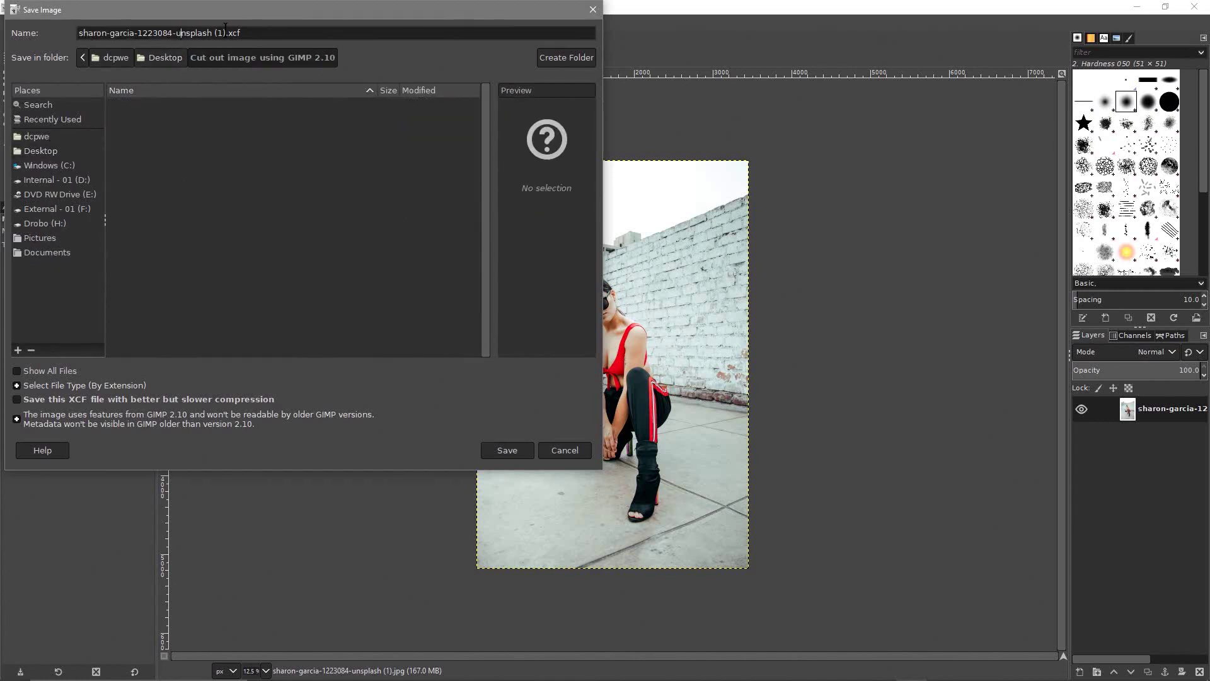
{"action": "left_click_drag", "start_coordinate": [225, 33], "coordinate": [4, 30]}
{"action": "type", "text": "cutout-01"}
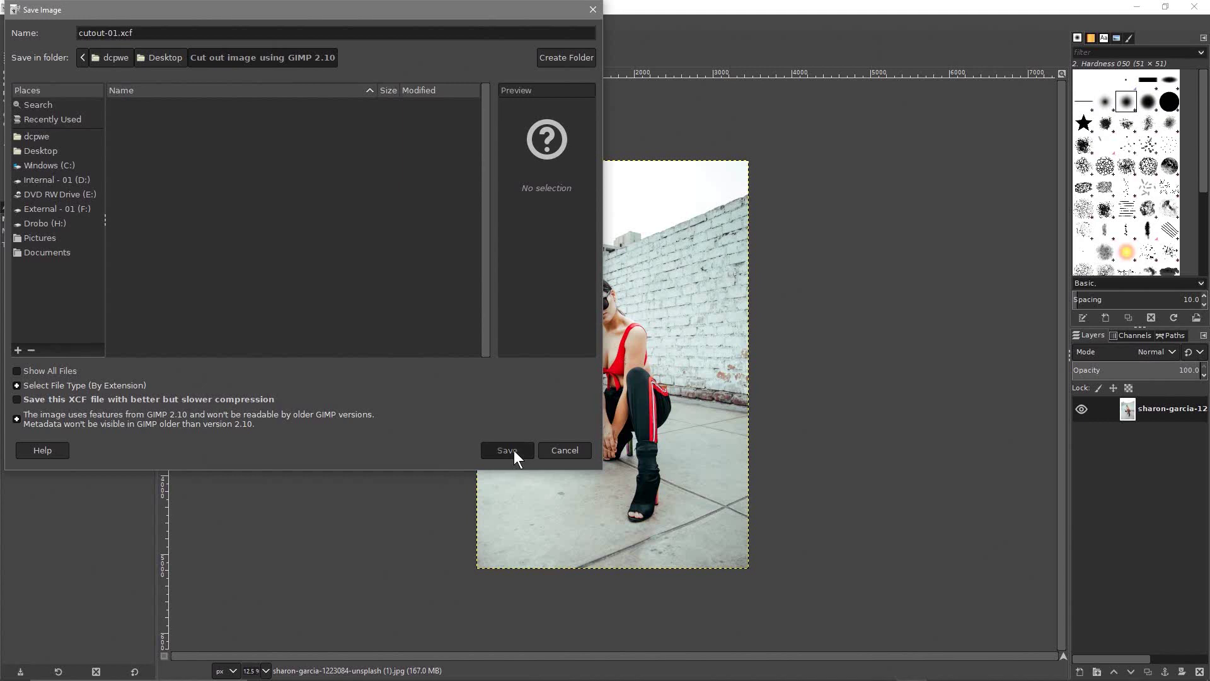
{"action": "left_click", "coordinate": [512, 450]}
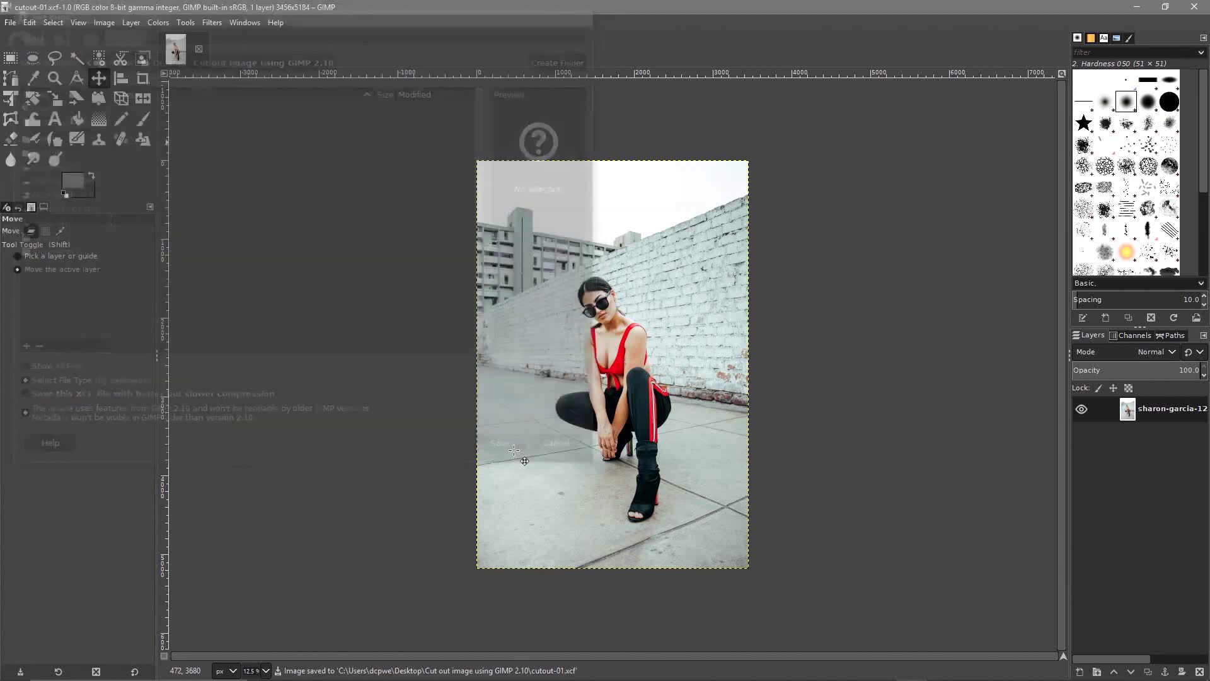
Add an alpha channel to the photo layer
{"action": "right_click", "coordinate": [1144, 408]}
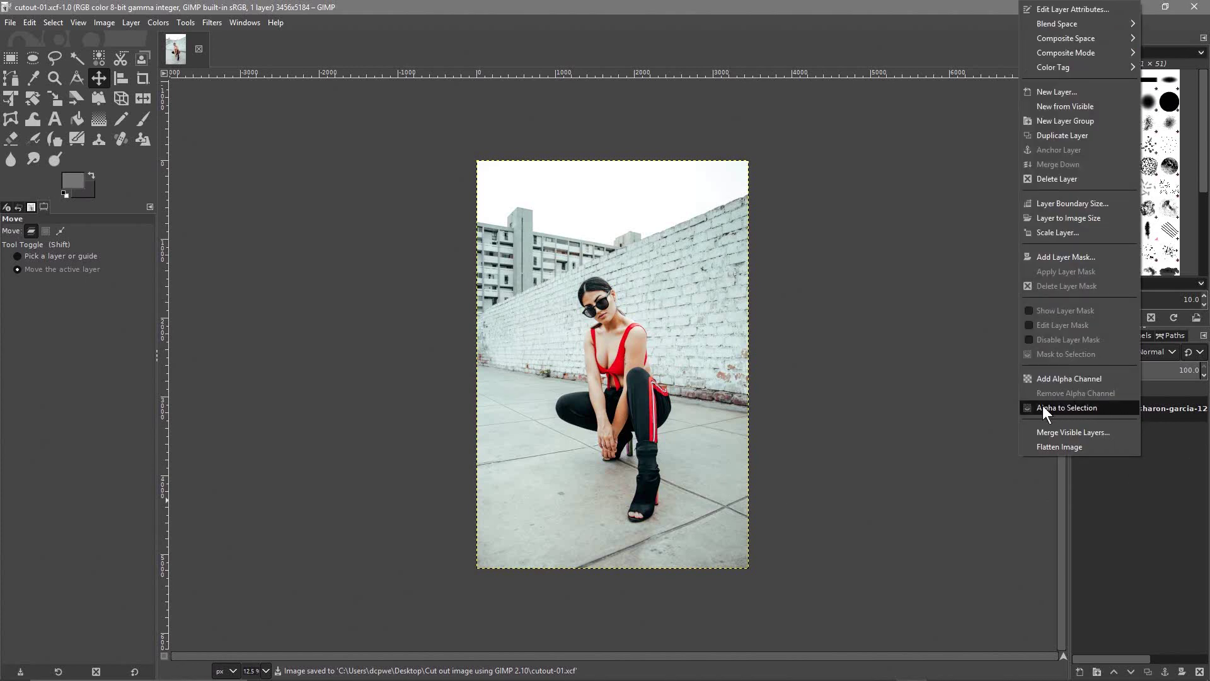
{"action": "left_click", "coordinate": [1063, 378]}
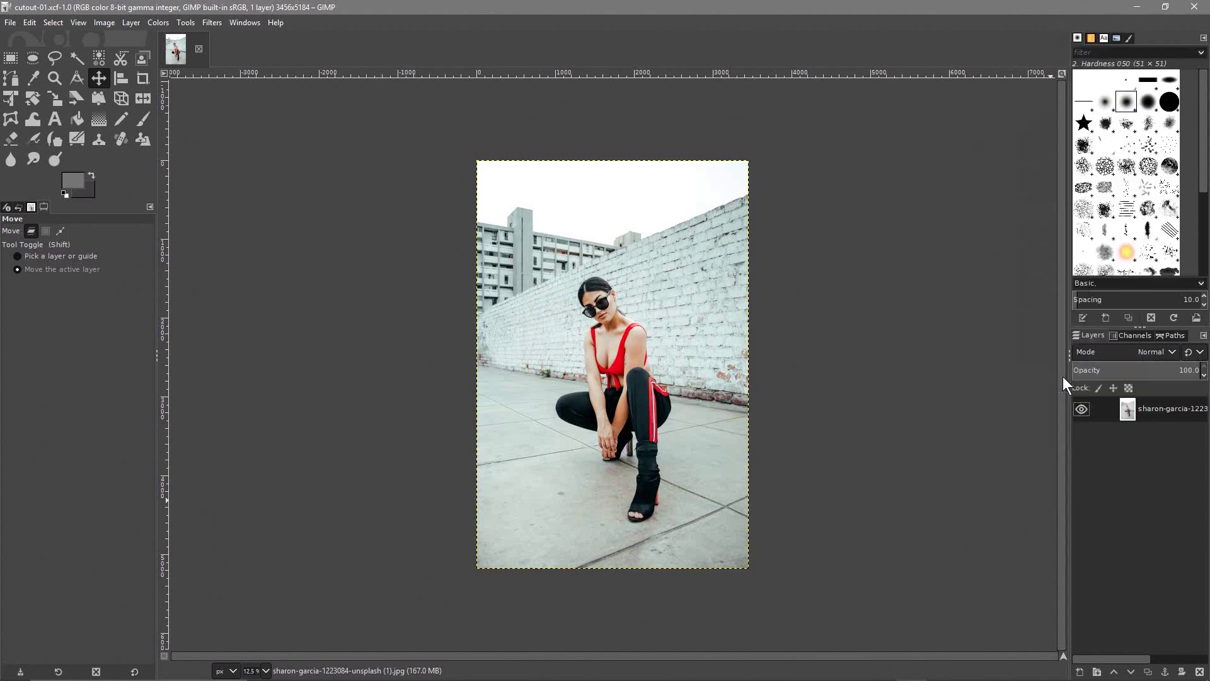
Start a Free Select outline along the outer edge of the red strap on top of the woman's shoulder
{"action": "left_click", "coordinate": [54, 57]}
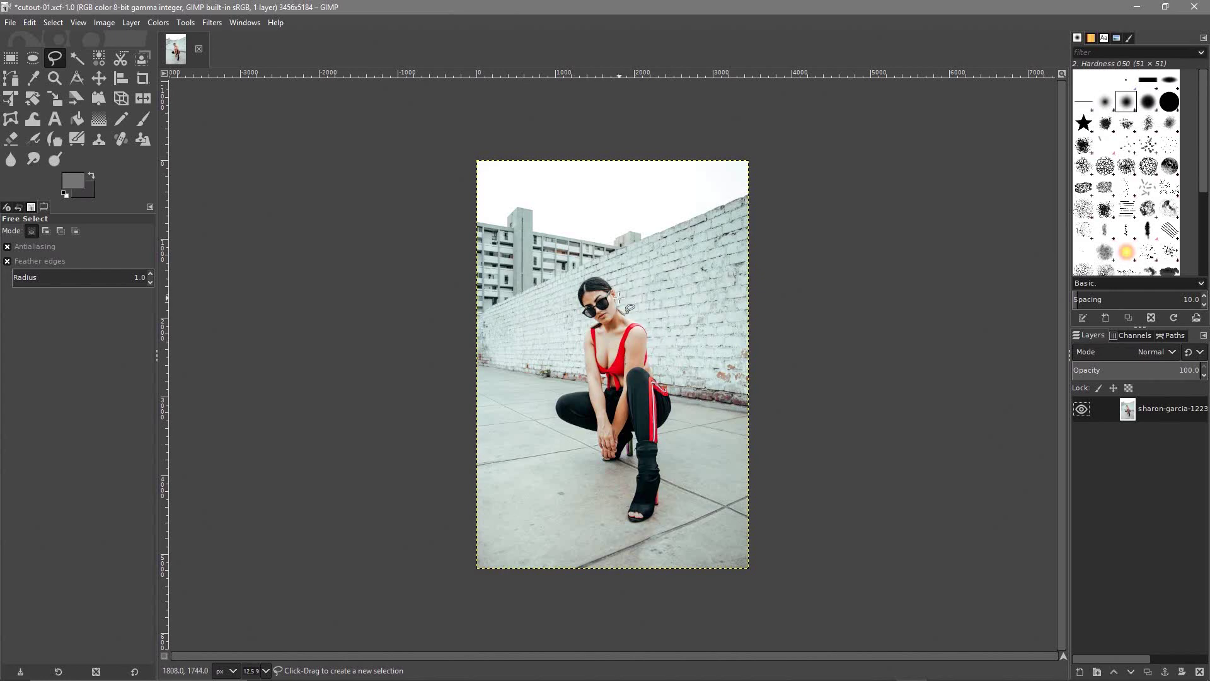
{"action": "scroll", "coordinate": [619, 298], "scroll_direction": "up", "scroll_amount": 7}
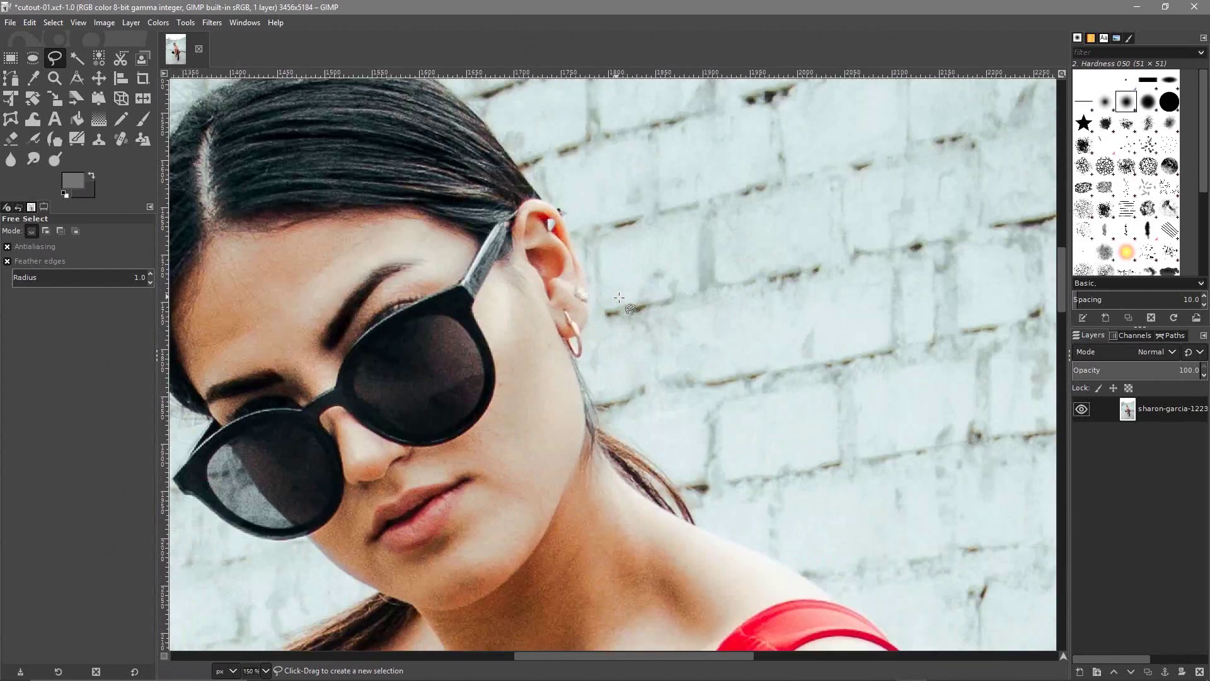
{"action": "left_click_drag", "start_coordinate": [699, 409], "coordinate": [593, 174]}
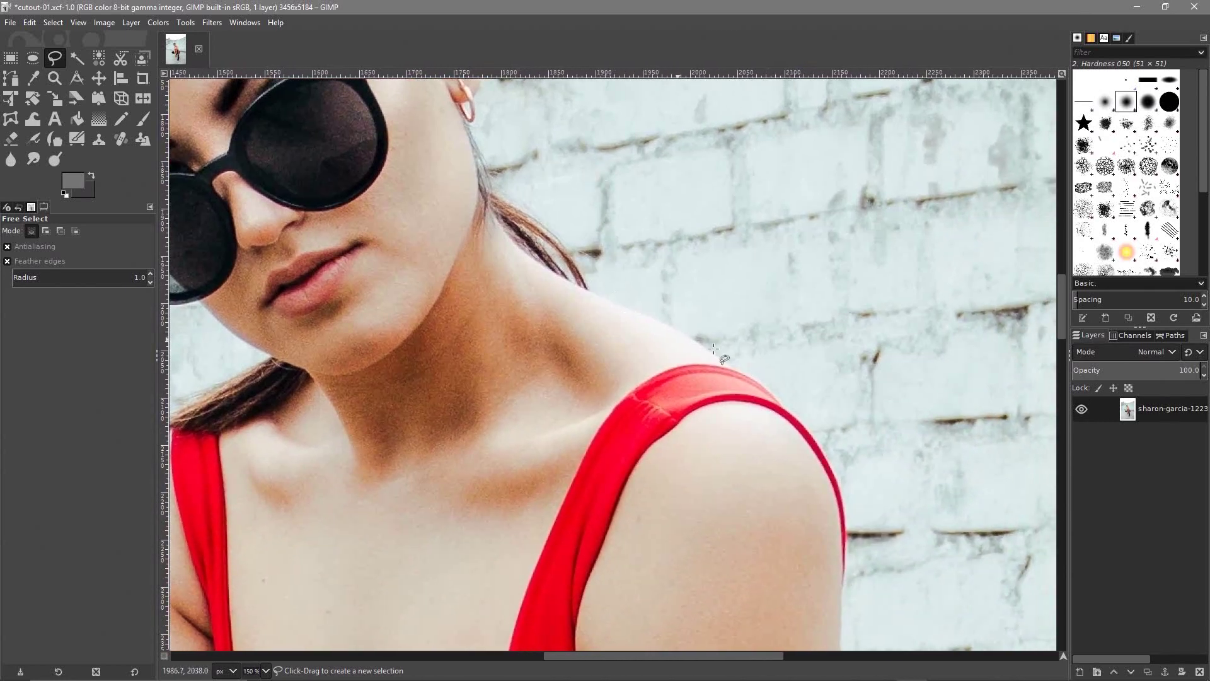
{"action": "left_click_drag", "start_coordinate": [701, 343], "coordinate": [526, 211]}
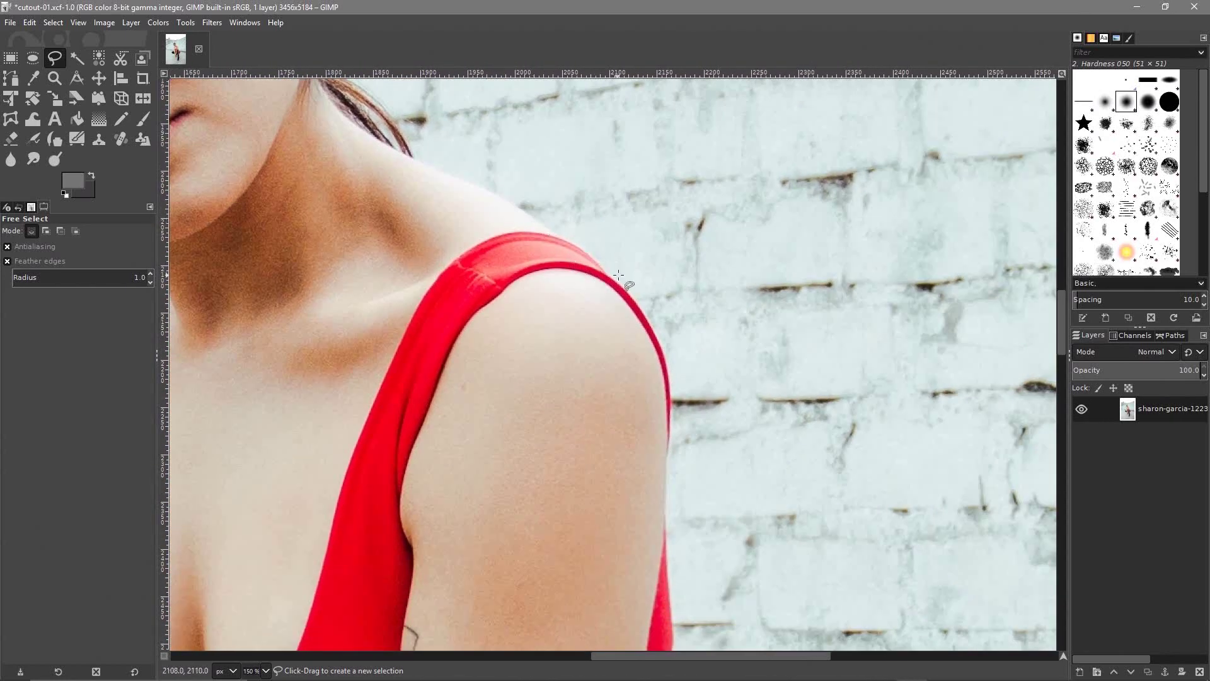
{"action": "scroll", "coordinate": [618, 275], "scroll_direction": "up", "scroll_amount": 4}
{"action": "scroll", "coordinate": [589, 248], "scroll_direction": "down", "scroll_amount": 3}
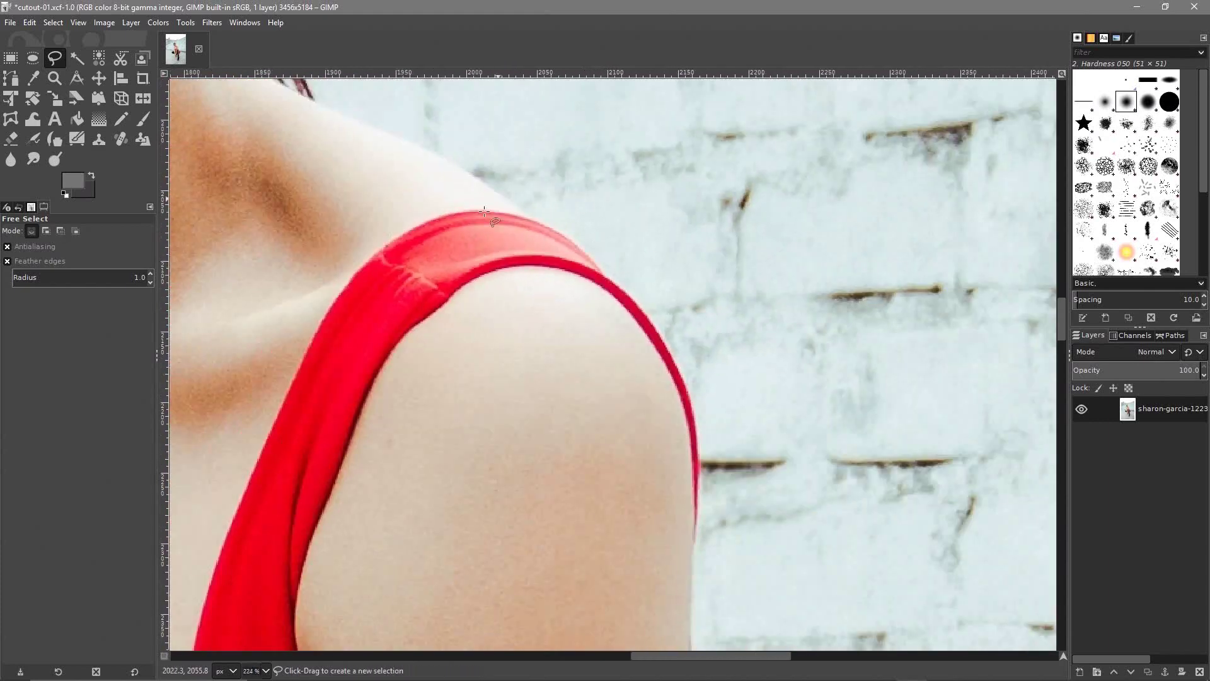
{"action": "left_click_drag", "start_coordinate": [599, 253], "coordinate": [551, 210]}
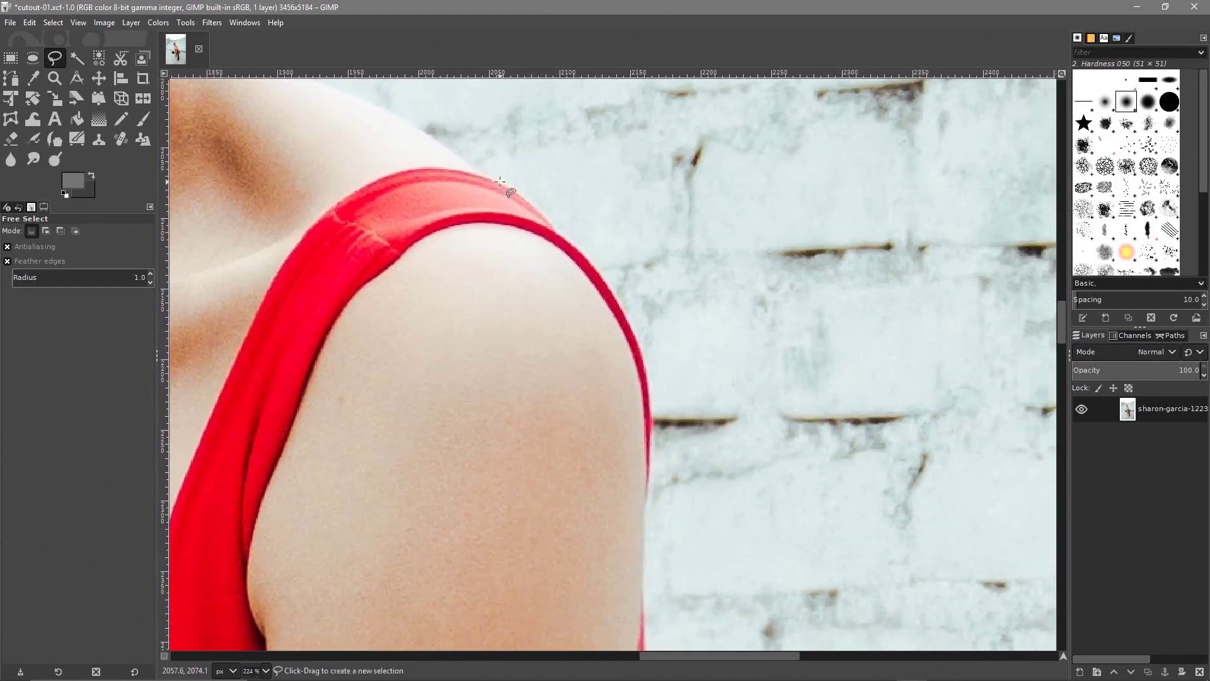
{"action": "left_click", "coordinate": [500, 181]}
{"action": "left_click", "coordinate": [519, 195]}
{"action": "left_click", "coordinate": [533, 206]}
{"action": "left_click", "coordinate": [544, 218]}
{"action": "left_click", "coordinate": [553, 225]}
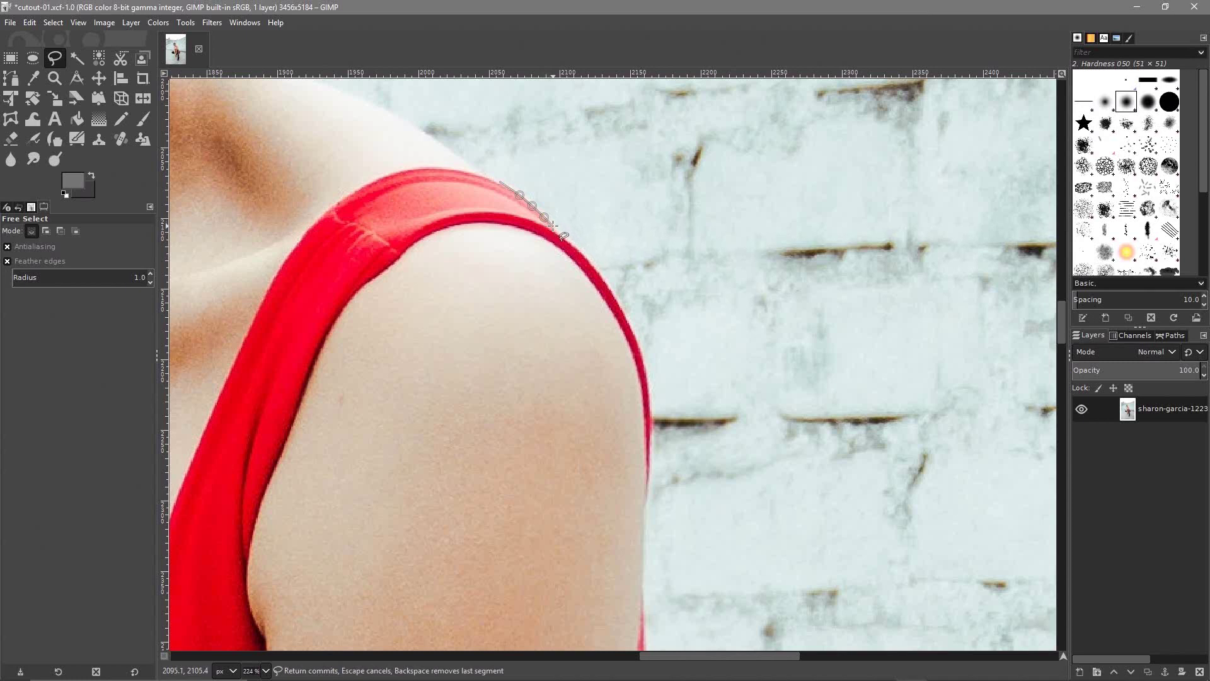
Continue the outline around the shoulder curve, following the red strap down to where it meets the upper arm
{"action": "left_click", "coordinate": [560, 232]}
{"action": "left_click", "coordinate": [576, 245]}
{"action": "left_click", "coordinate": [593, 264]}
{"action": "left_click", "coordinate": [626, 318]}
{"action": "left_click", "coordinate": [640, 345]}
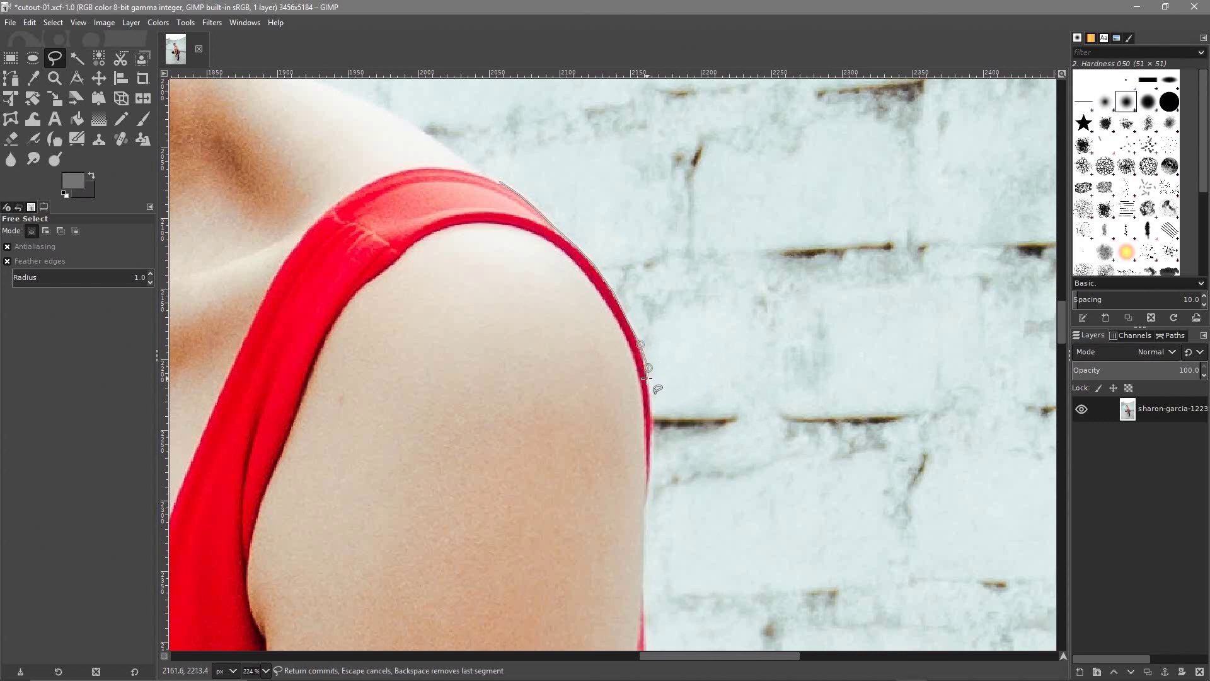
{"action": "left_click", "coordinate": [648, 367]}
{"action": "left_click", "coordinate": [651, 435]}
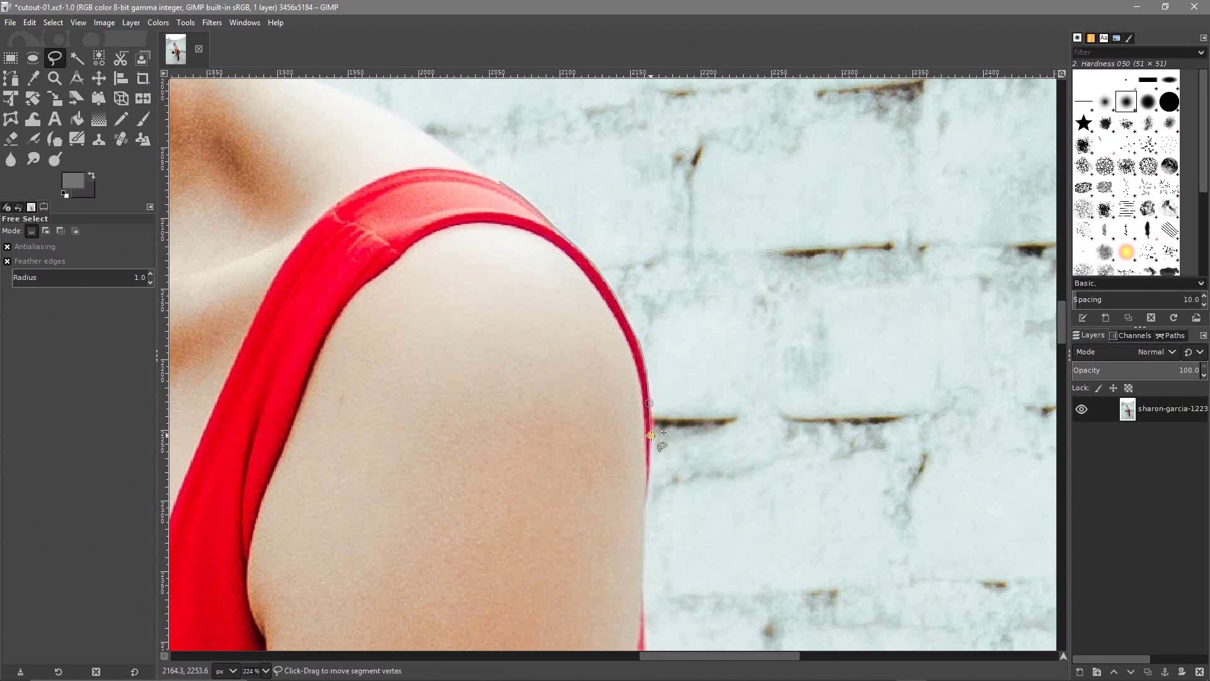
{"action": "left_click", "coordinate": [650, 468]}
{"action": "left_click", "coordinate": [650, 485]}
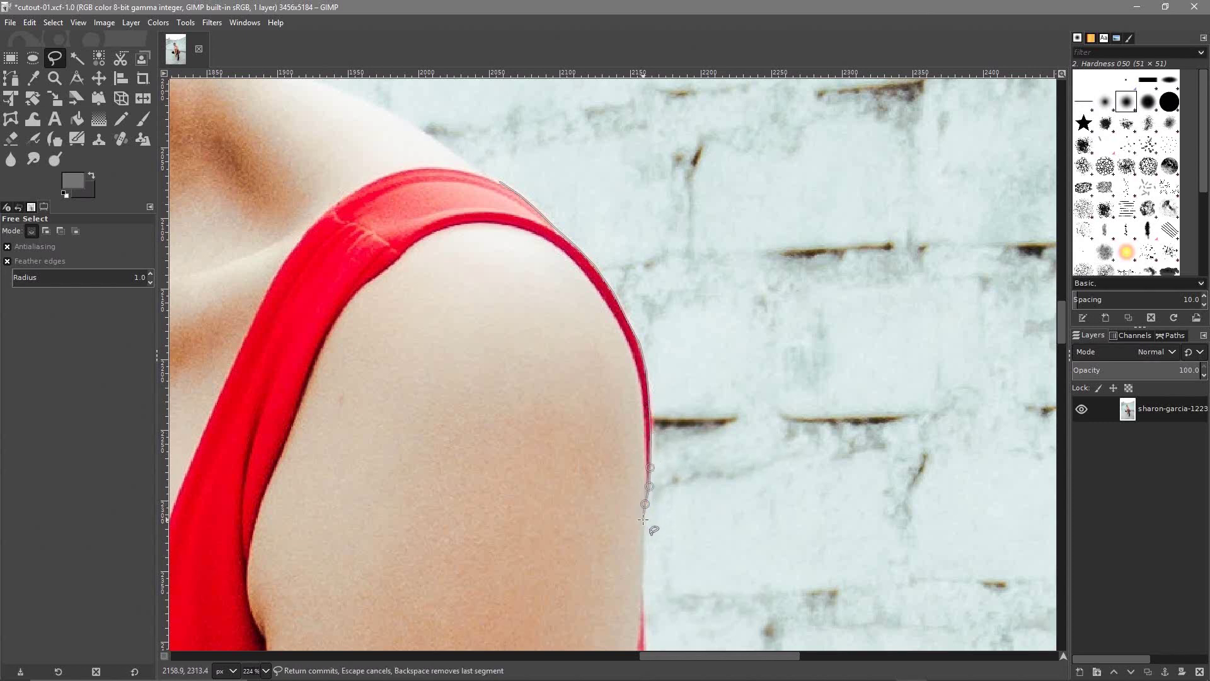
{"action": "left_click", "coordinate": [645, 503]}
{"action": "left_click", "coordinate": [641, 524]}
Extend the outline down the upper arm and the red fabric behind it, moving the misplaced point back onto the edge
{"action": "scroll", "coordinate": [598, 333], "scroll_direction": "down", "scroll_amount": 5}
{"action": "scroll", "coordinate": [630, 338], "scroll_direction": "up", "scroll_amount": 2}
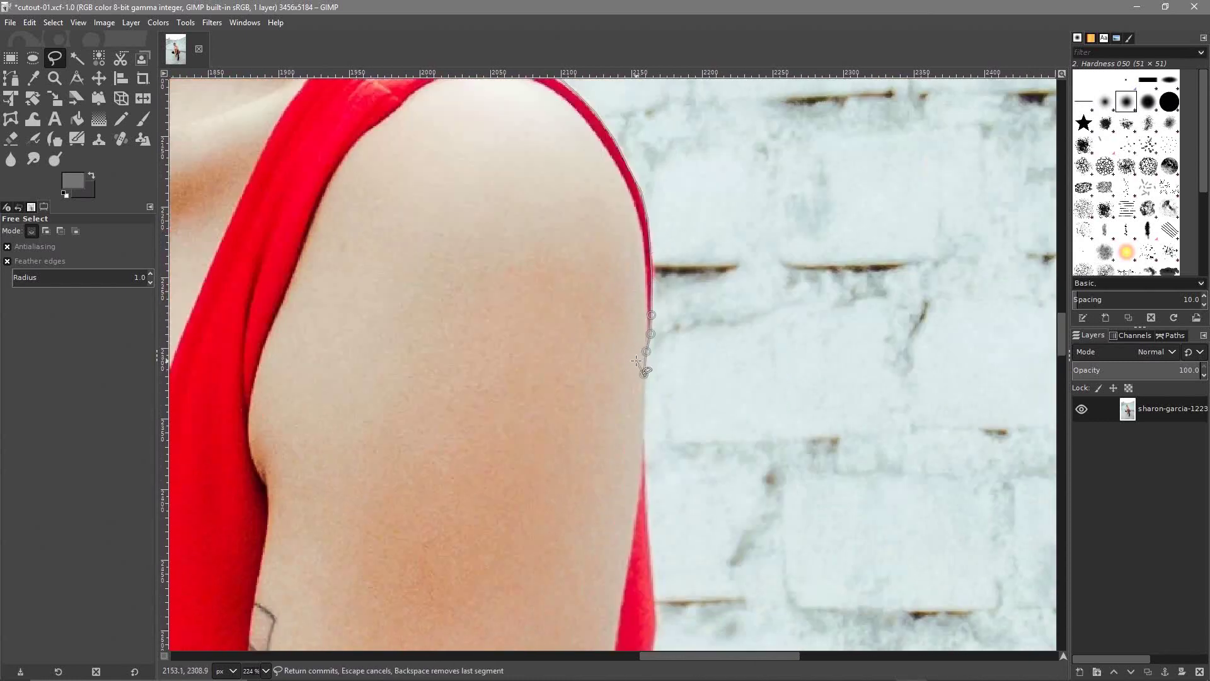
{"action": "left_click", "coordinate": [643, 399]}
{"action": "left_click", "coordinate": [643, 439]}
{"action": "left_click", "coordinate": [645, 466]}
{"action": "left_click", "coordinate": [659, 543]}
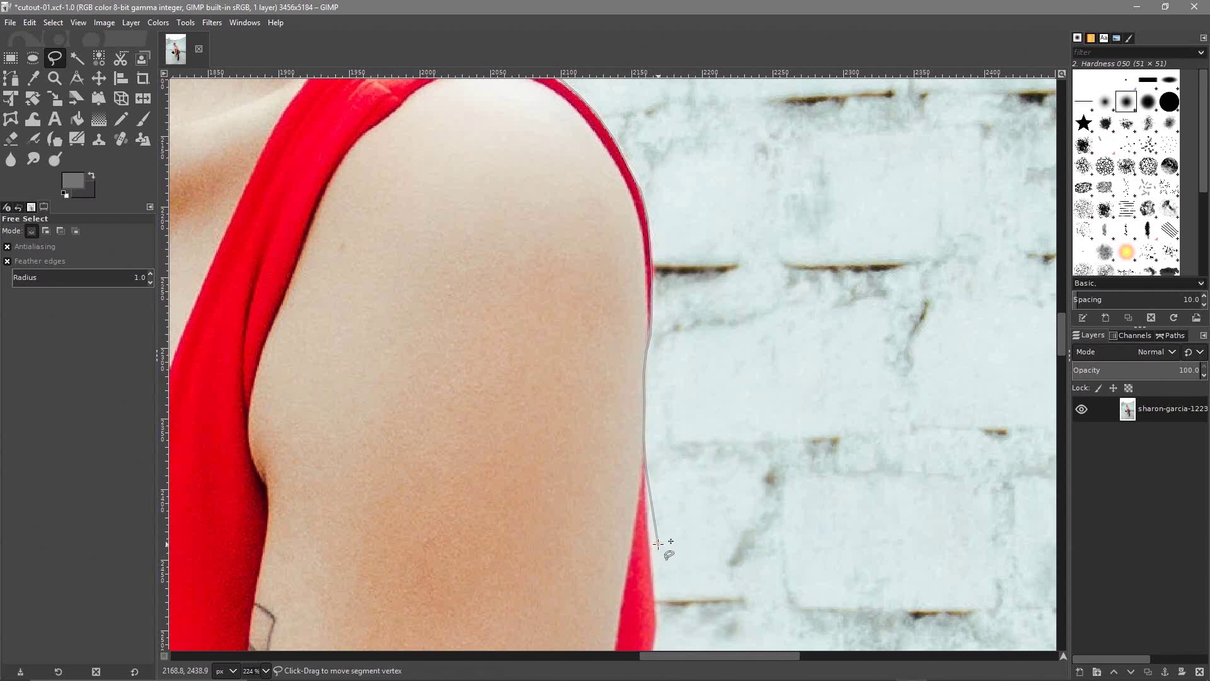
{"action": "left_click_drag", "start_coordinate": [658, 544], "coordinate": [648, 543]}
{"action": "left_click", "coordinate": [653, 586]}
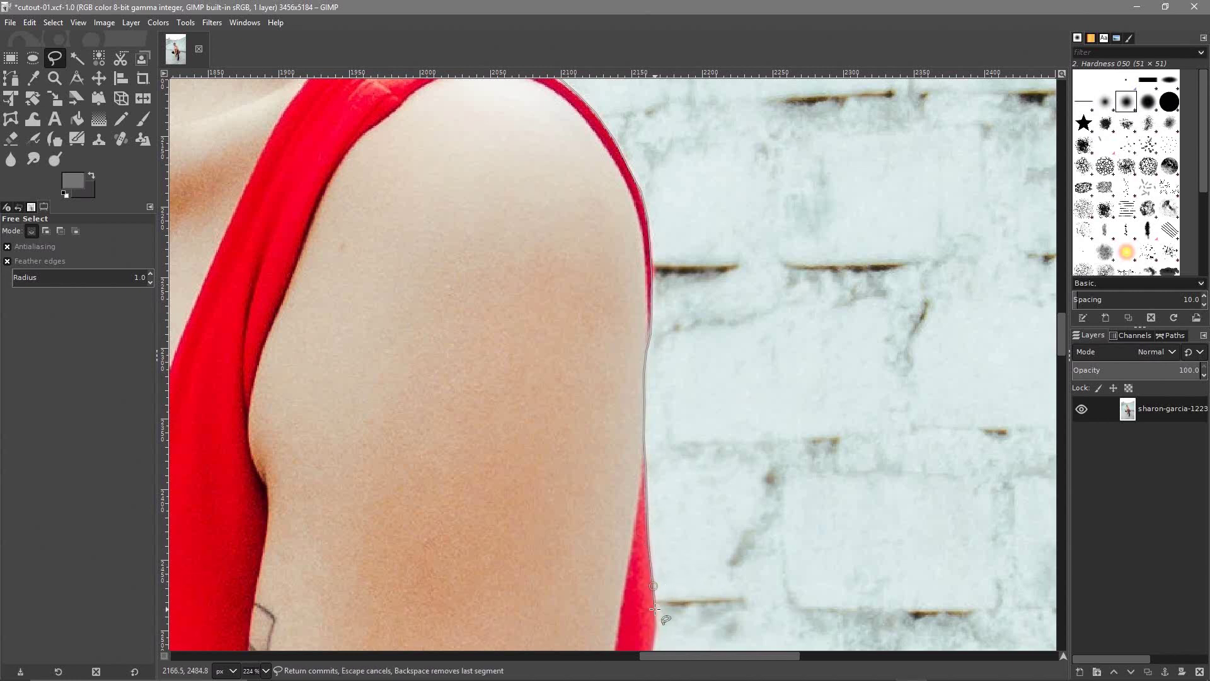
{"action": "left_click", "coordinate": [655, 608]}
Carry the outline past the red fabric and down the bare skin of the woman's back
{"action": "scroll", "coordinate": [705, 469], "scroll_direction": "down", "scroll_amount": 2}
{"action": "scroll", "coordinate": [705, 468], "scroll_direction": "down", "scroll_amount": 5}
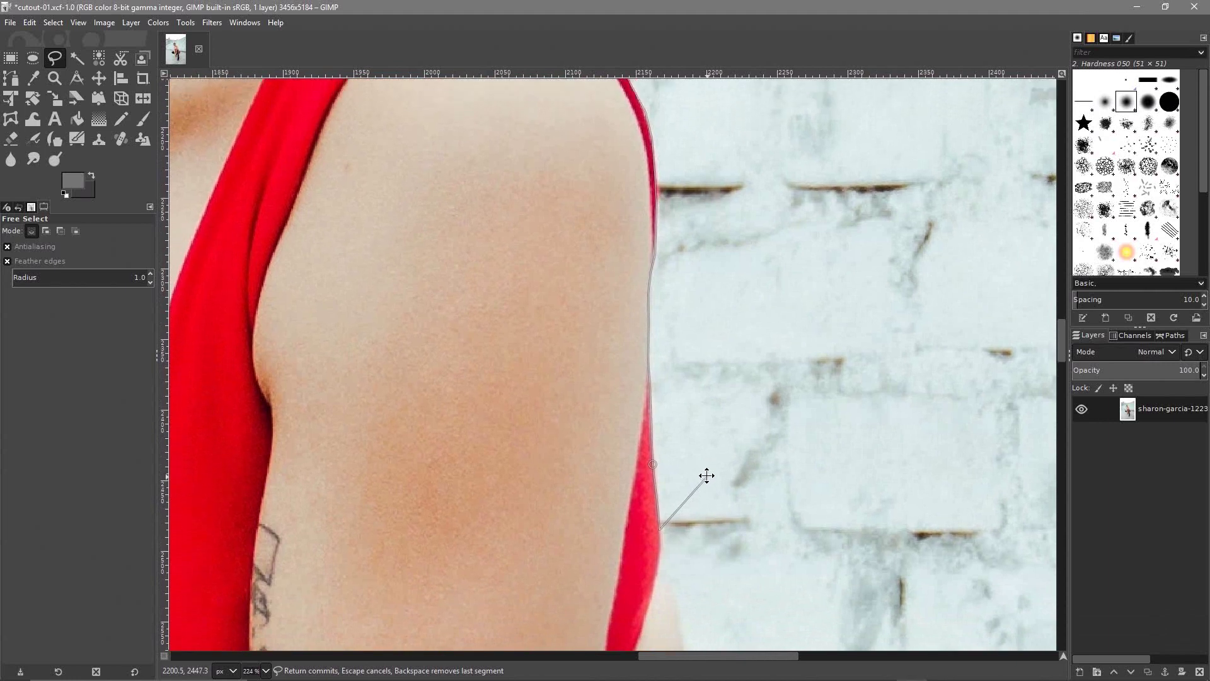
{"action": "scroll", "coordinate": [721, 399], "scroll_direction": "left", "scroll_amount": 1}
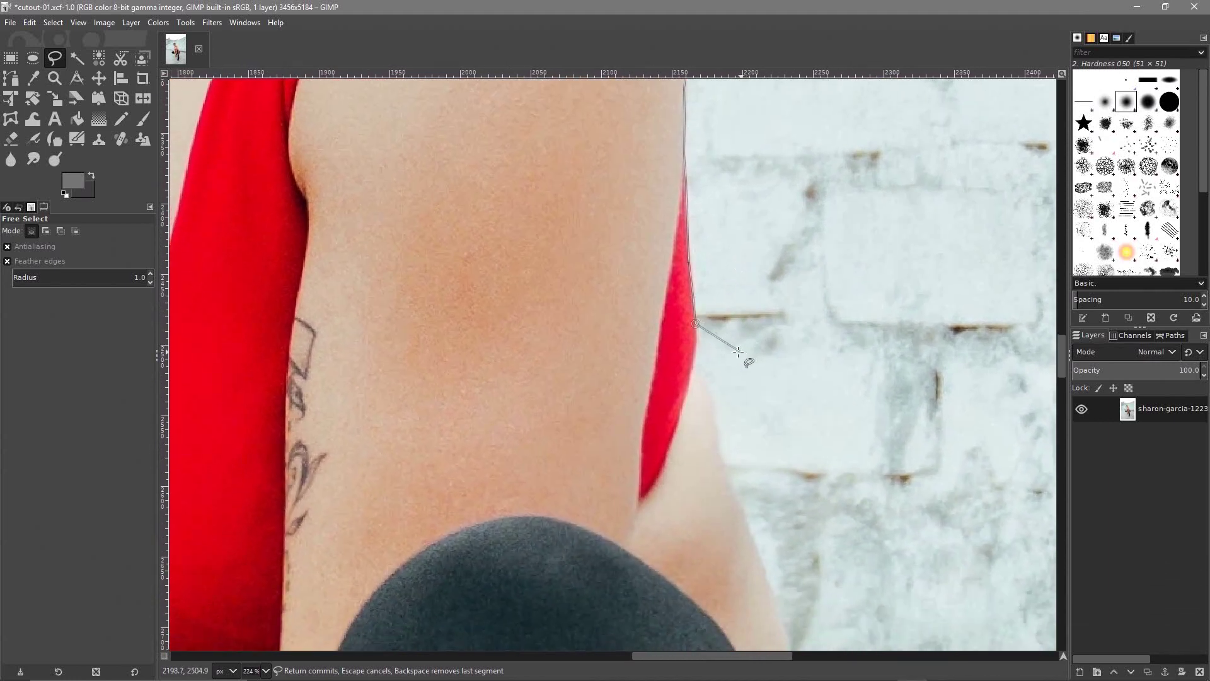
{"action": "left_click", "coordinate": [701, 362]}
{"action": "left_click", "coordinate": [720, 443]}
{"action": "left_click", "coordinate": [742, 510]}
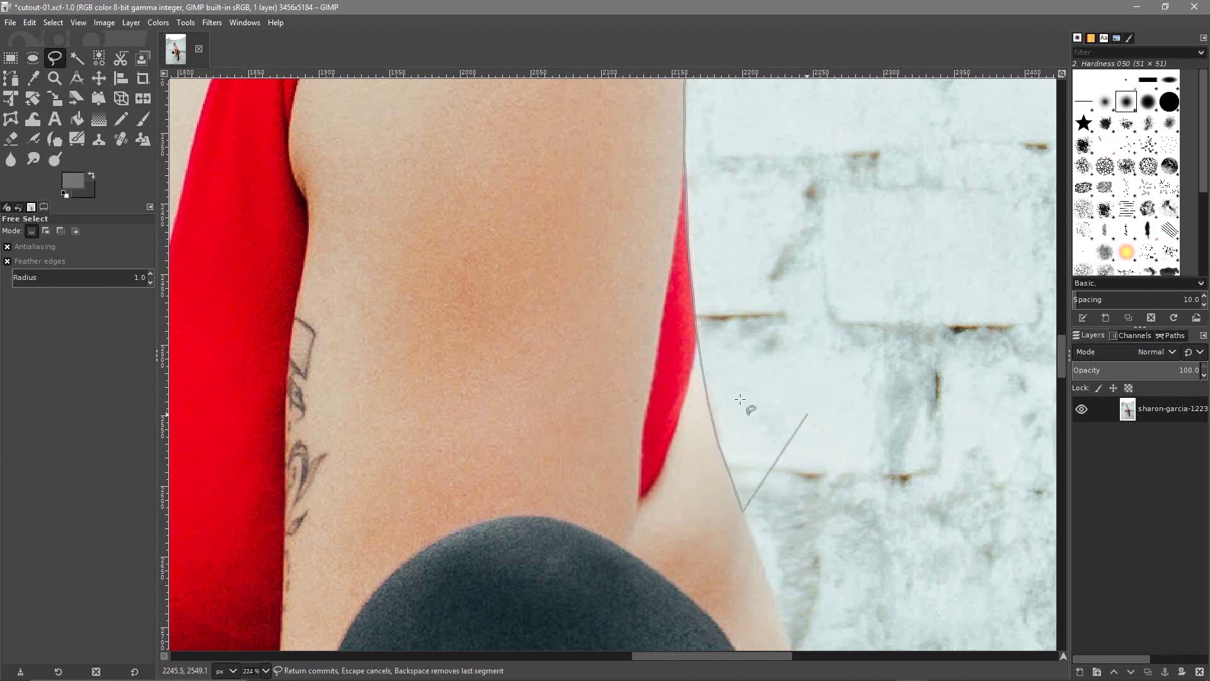
Close the outline with wide points across the brick wall back to the shoulder start point and commit the selection
{"action": "left_click_drag", "start_coordinate": [863, 256], "coordinate": [715, 354]}
{"action": "scroll", "coordinate": [713, 351], "scroll_direction": "down", "scroll_amount": 5}
{"action": "scroll", "coordinate": [712, 331], "scroll_direction": "up", "scroll_amount": 5}
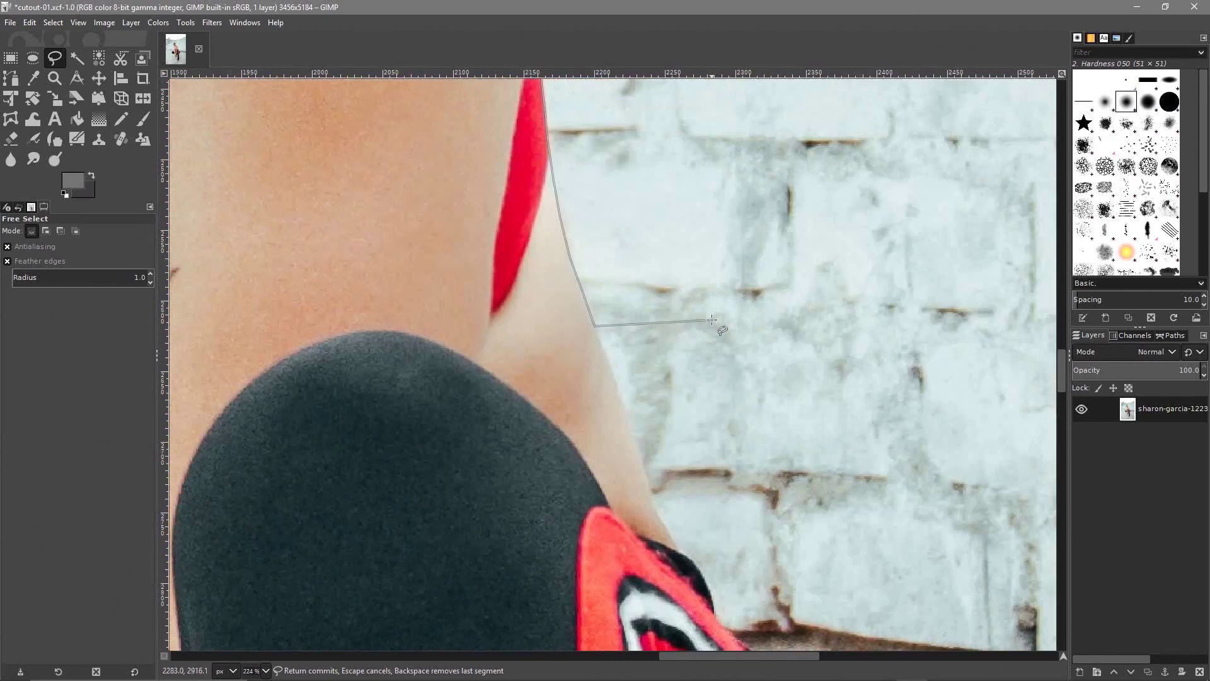
{"action": "scroll", "coordinate": [712, 325], "scroll_direction": "down", "scroll_amount": 2}
{"action": "scroll", "coordinate": [708, 322], "scroll_direction": "down", "scroll_amount": 3}
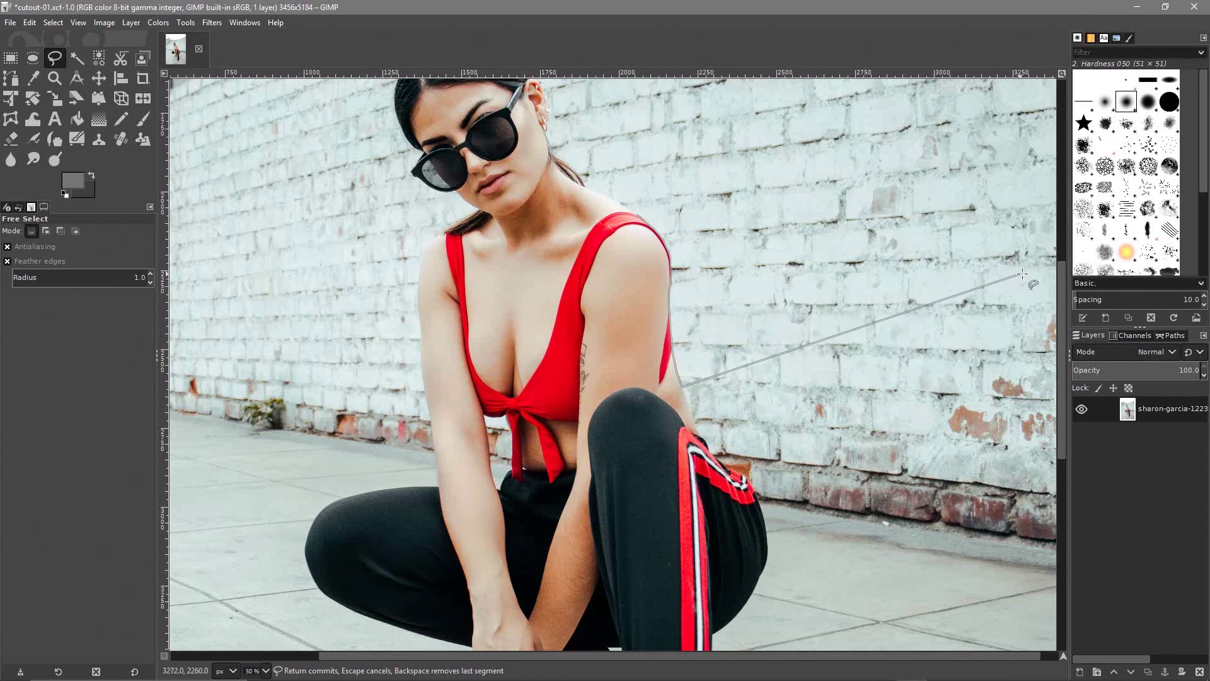
{"action": "left_click", "coordinate": [1045, 265]}
{"action": "left_click", "coordinate": [909, 86]}
{"action": "left_click", "coordinate": [594, 116]}
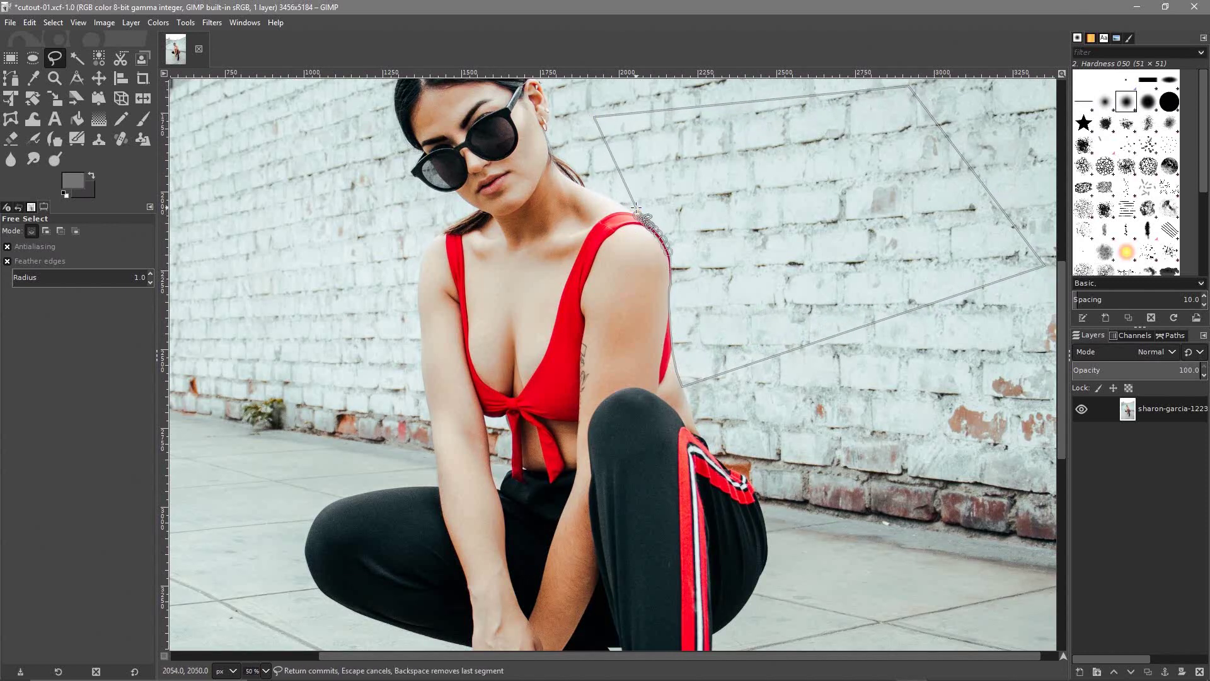
{"action": "left_click", "coordinate": [637, 216]}
{"action": "key", "text": "Return"}
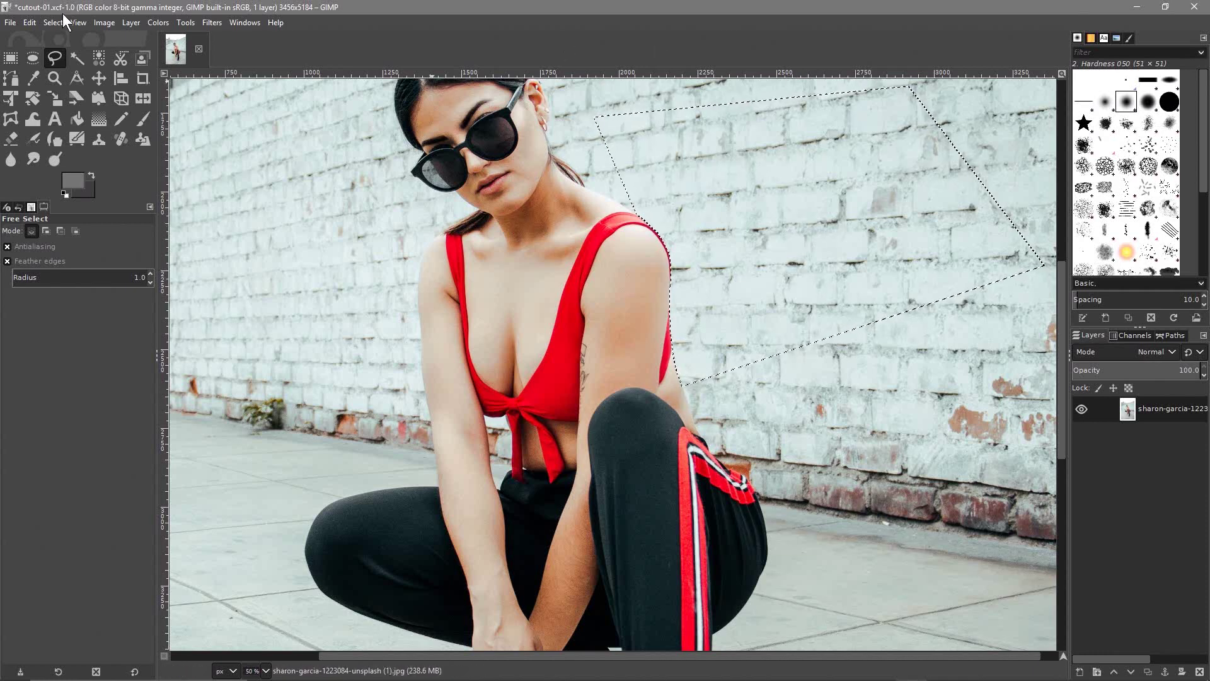
Cut the selected wall area out of the photo layer and clear the selection
{"action": "left_click", "coordinate": [29, 22]}
{"action": "left_click", "coordinate": [48, 89]}
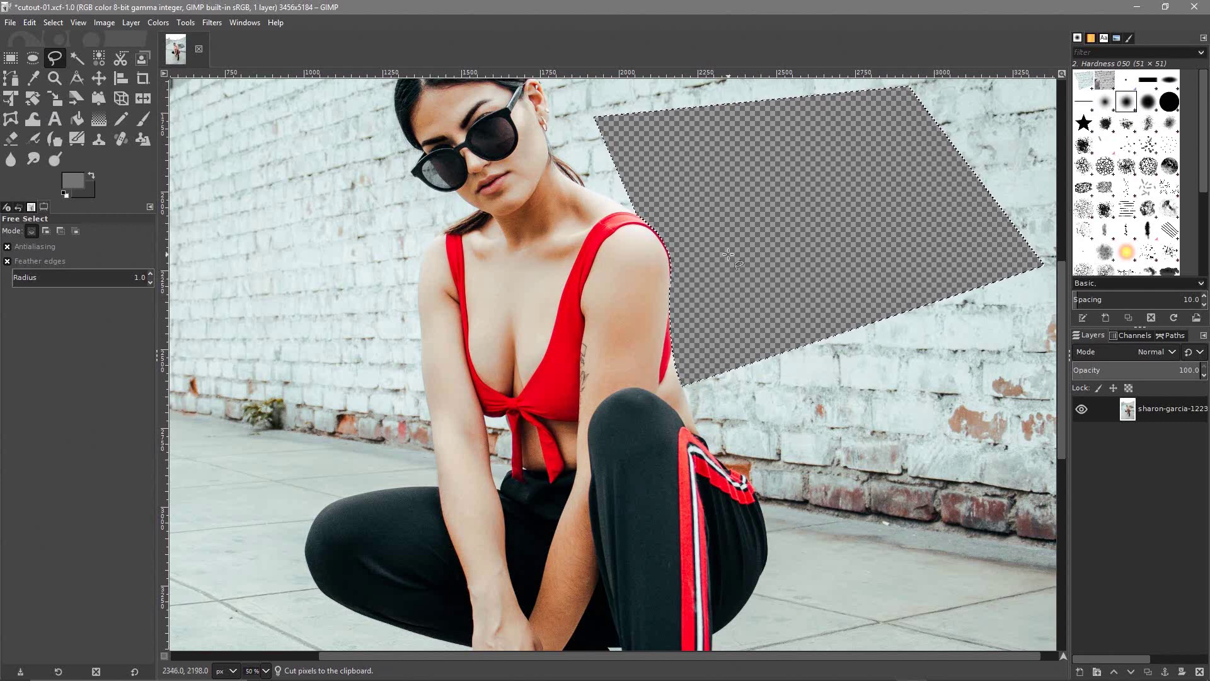
{"action": "left_click", "coordinate": [52, 23]}
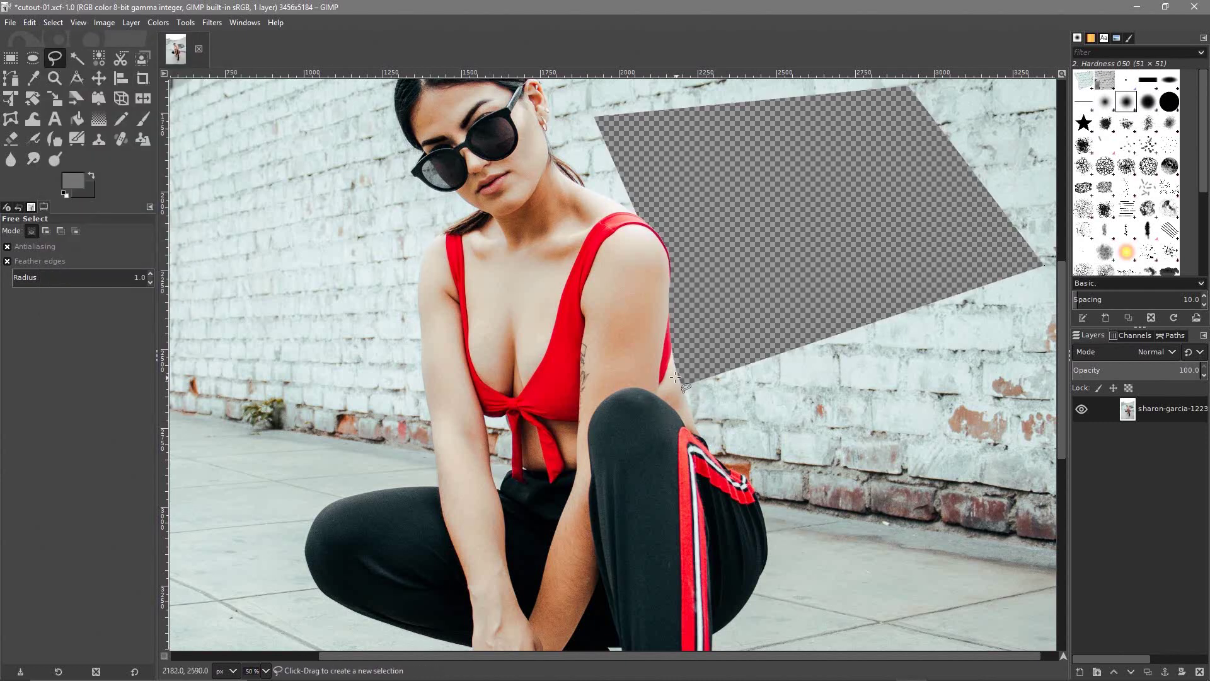
{"action": "scroll", "coordinate": [682, 383], "scroll_direction": "up", "scroll_amount": 5}
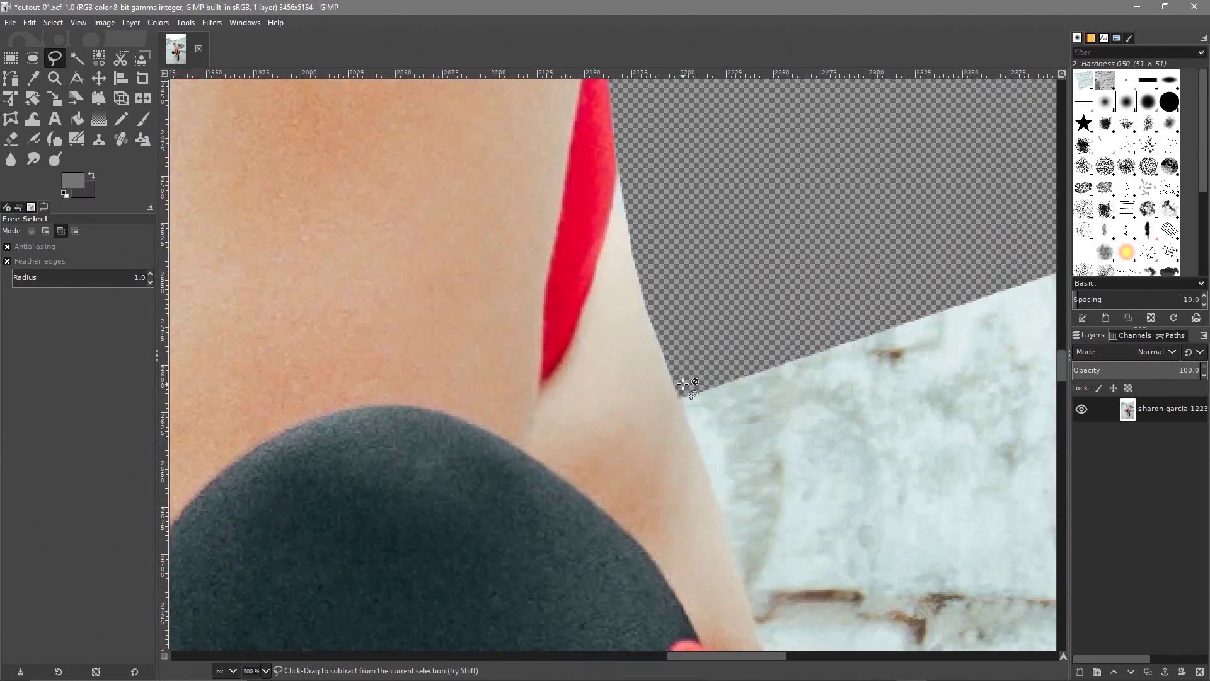
Start a new outline at the lower corner of the removed area and trace down the woman's bare lower back
{"action": "left_click_drag", "start_coordinate": [695, 392], "coordinate": [571, 199]}
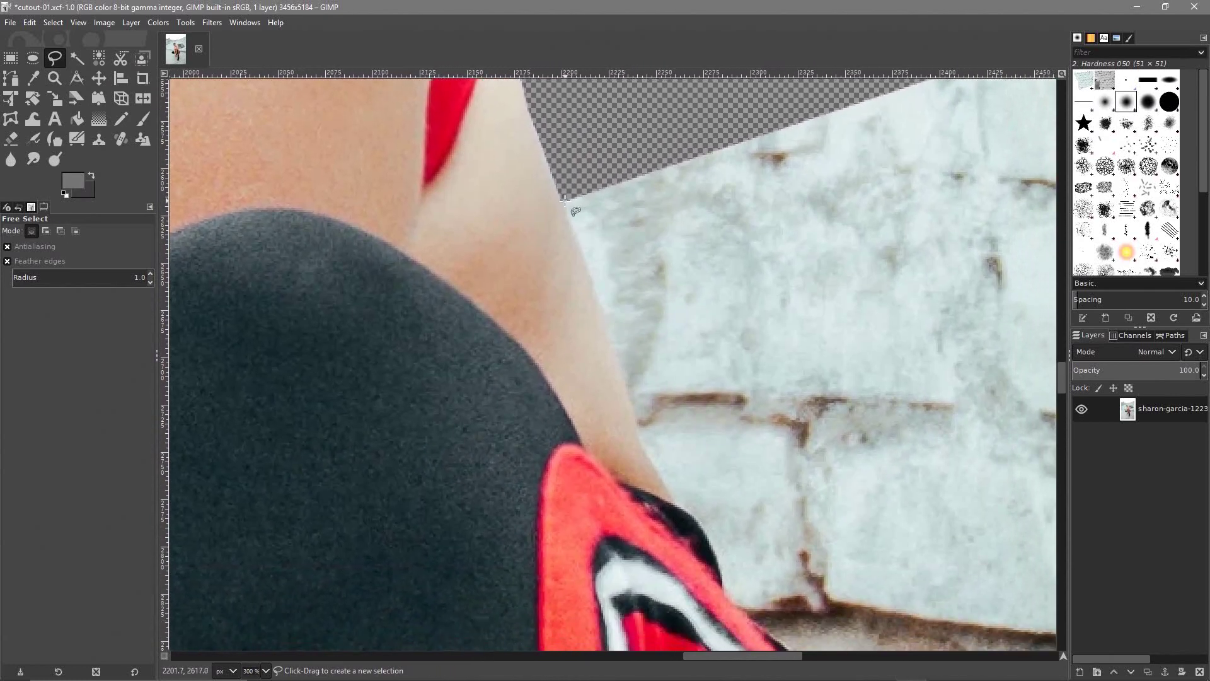
{"action": "left_click", "coordinate": [565, 201]}
{"action": "key", "text": "Escape"}
{"action": "left_click", "coordinate": [561, 200]}
{"action": "left_click", "coordinate": [598, 296]}
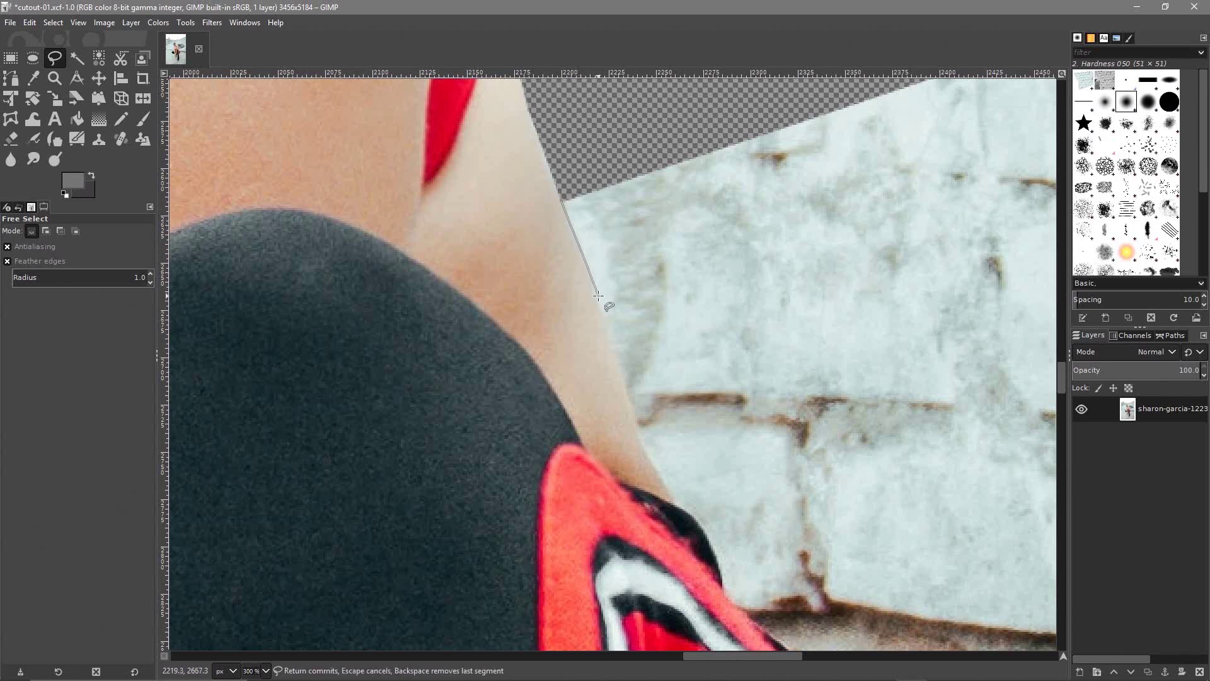
{"action": "left_click_drag", "start_coordinate": [598, 296], "coordinate": [615, 357]}
{"action": "left_click", "coordinate": [622, 380]}
{"action": "left_click", "coordinate": [630, 402]}
{"action": "left_click", "coordinate": [636, 418]}
Extend the outline along the last stretch of bare skin to the top of the black waistband
{"action": "left_click", "coordinate": [637, 433]}
{"action": "left_click", "coordinate": [638, 440]}
{"action": "left_click", "coordinate": [646, 454]}
{"action": "left_click", "coordinate": [657, 468]}
{"action": "left_click", "coordinate": [669, 488]}
{"action": "left_click", "coordinate": [674, 503]}
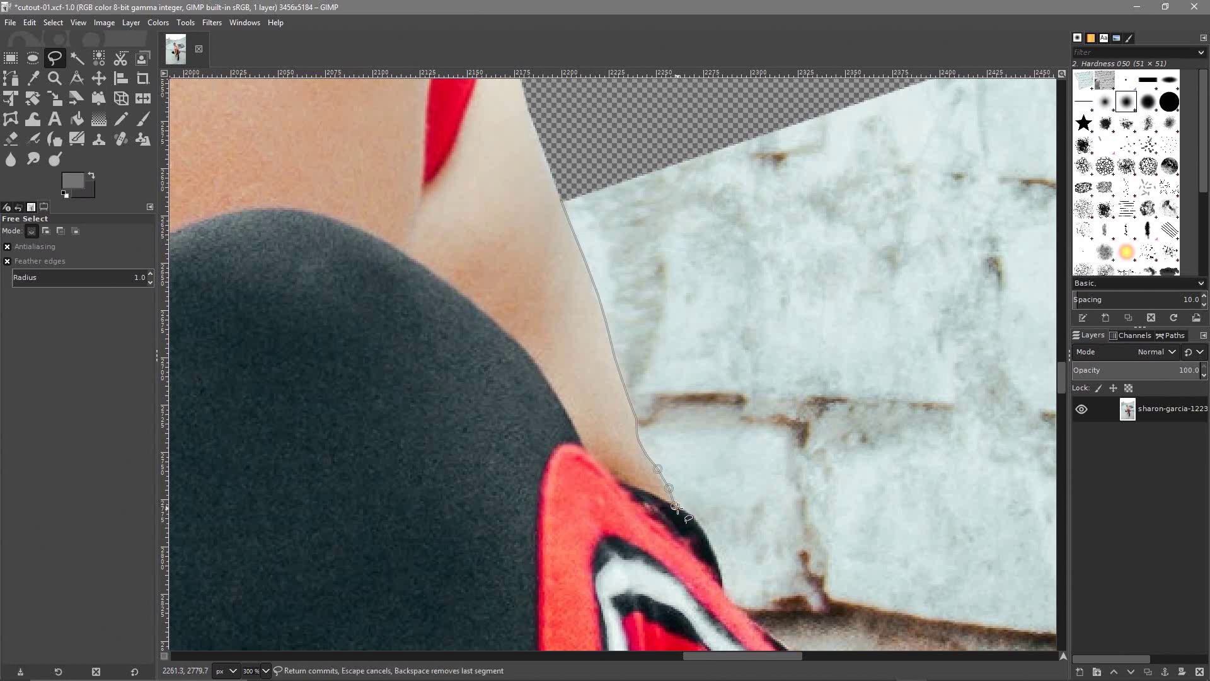
Trace around the outer edge of the black waistband to the point where it meets the red trim
{"action": "left_click", "coordinate": [684, 511]}
{"action": "left_click", "coordinate": [698, 517]}
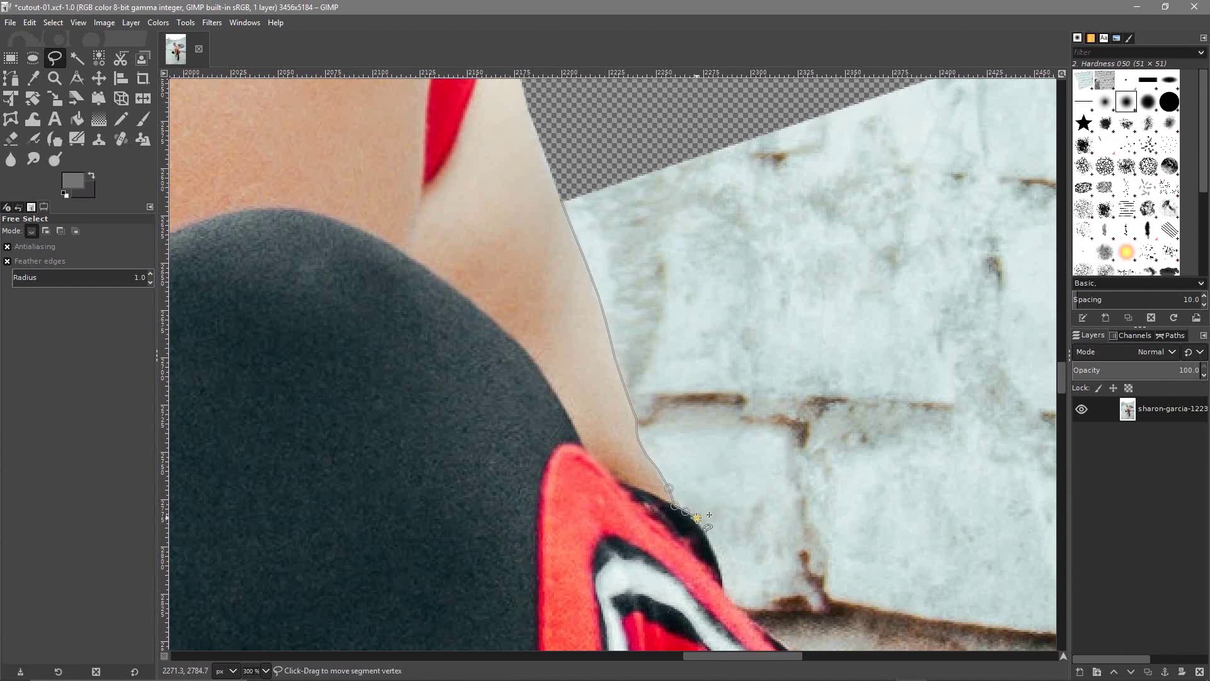
{"action": "left_click", "coordinate": [703, 529]}
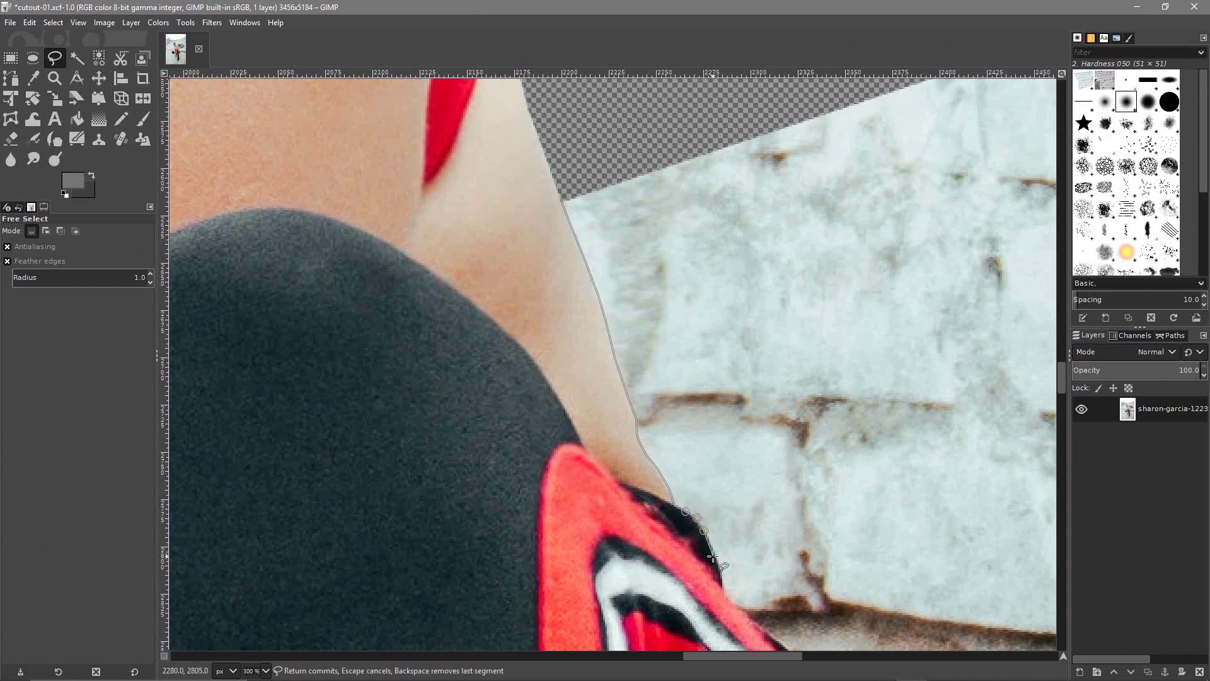
{"action": "left_click", "coordinate": [715, 553]}
{"action": "left_click", "coordinate": [721, 566]}
{"action": "left_click", "coordinate": [726, 580]}
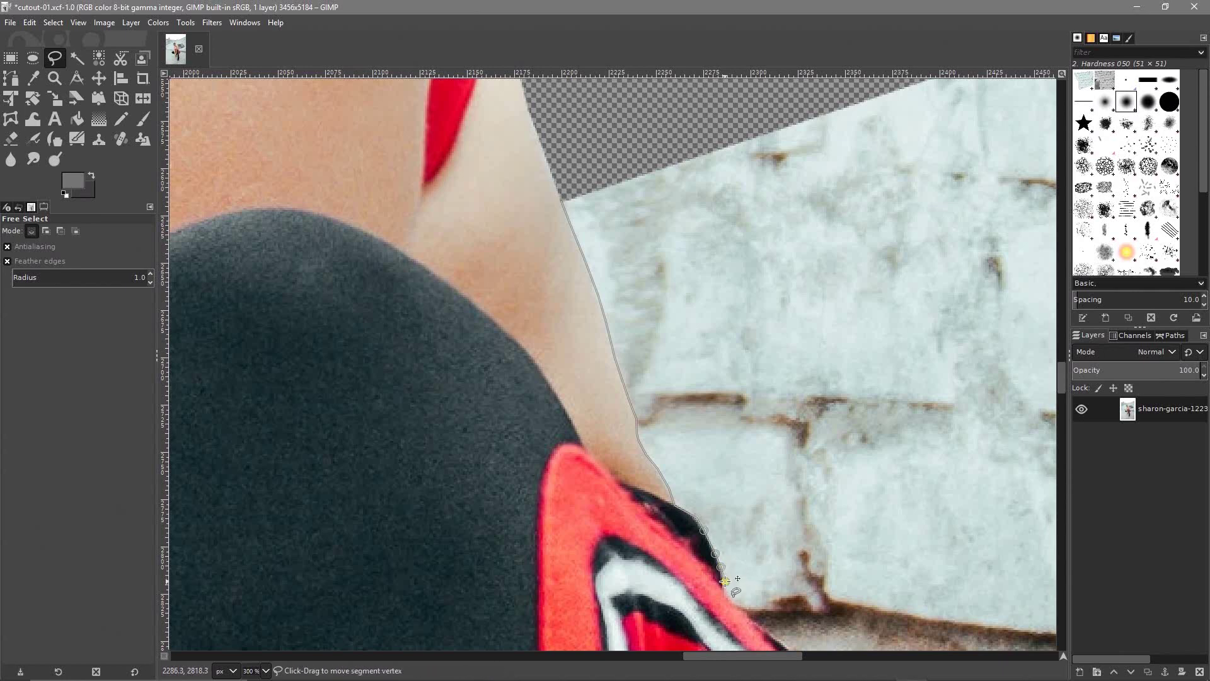
Carry the outline down the red and black pants edge to the start of the red ruffle by the orange brick
{"action": "left_click_drag", "start_coordinate": [726, 582], "coordinate": [637, 281]}
{"action": "left_click", "coordinate": [725, 587]}
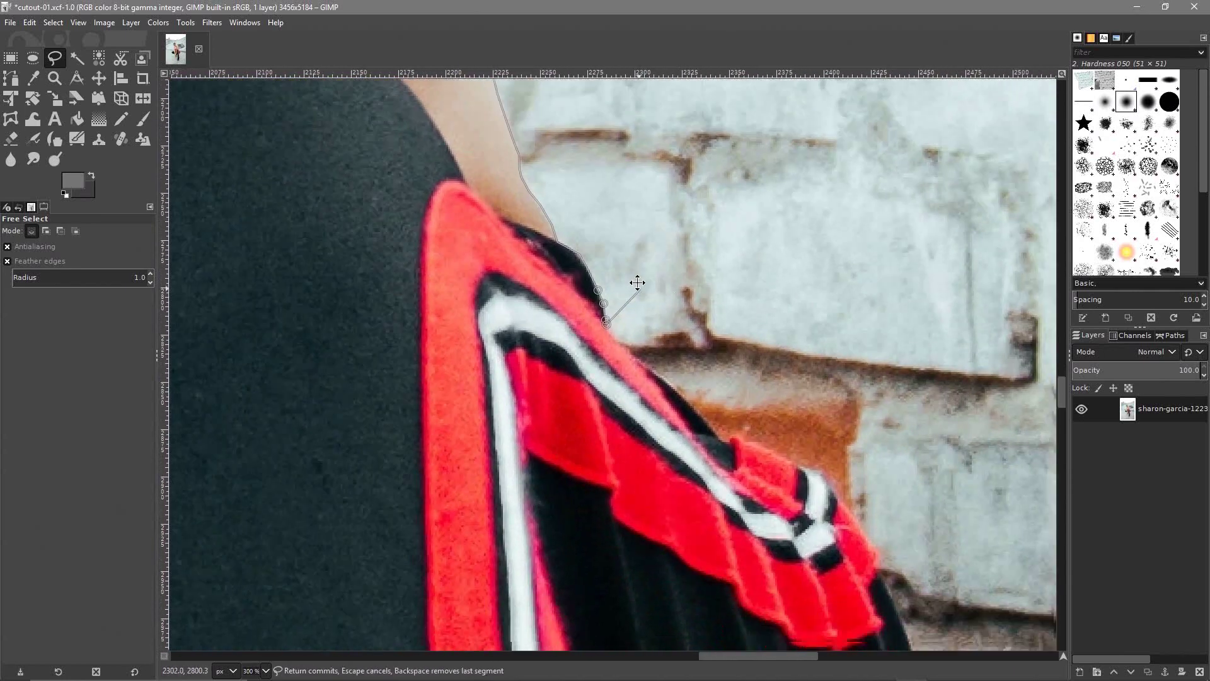
{"action": "scroll", "coordinate": [637, 282], "scroll_direction": "up", "scroll_amount": 1}
{"action": "left_click", "coordinate": [606, 466]}
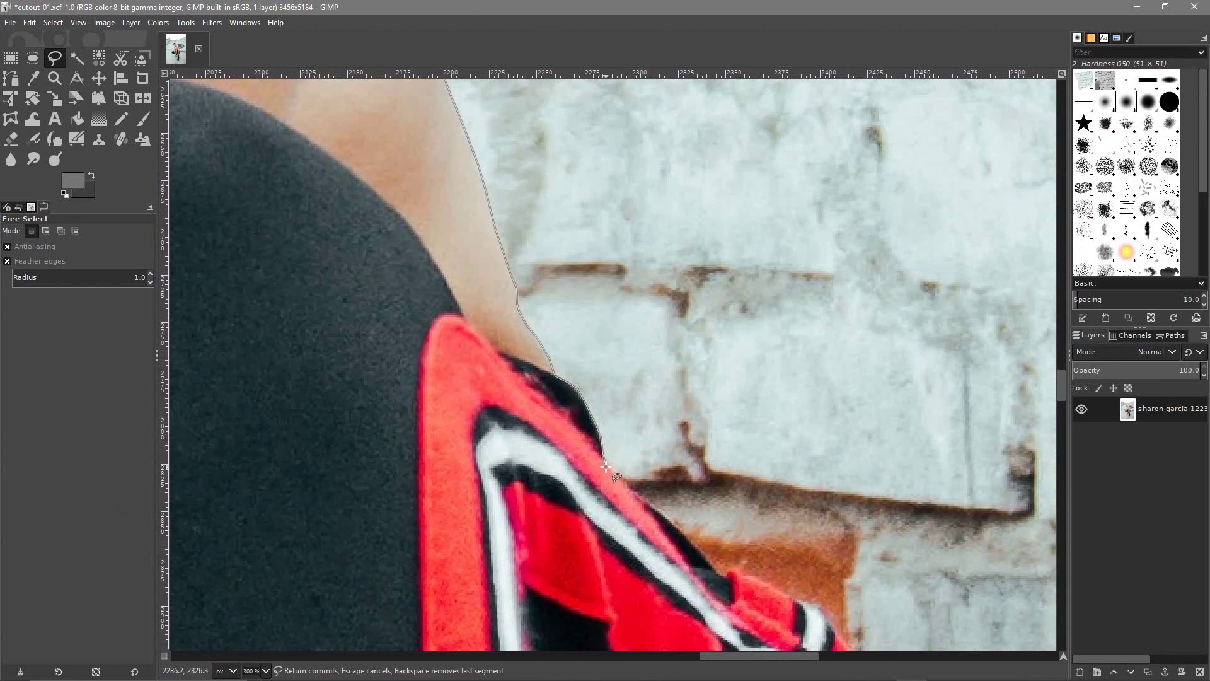
{"action": "left_click", "coordinate": [622, 478]}
{"action": "left_click", "coordinate": [630, 489]}
{"action": "left_click", "coordinate": [664, 513]}
{"action": "left_click", "coordinate": [679, 530]}
{"action": "left_click", "coordinate": [694, 541]}
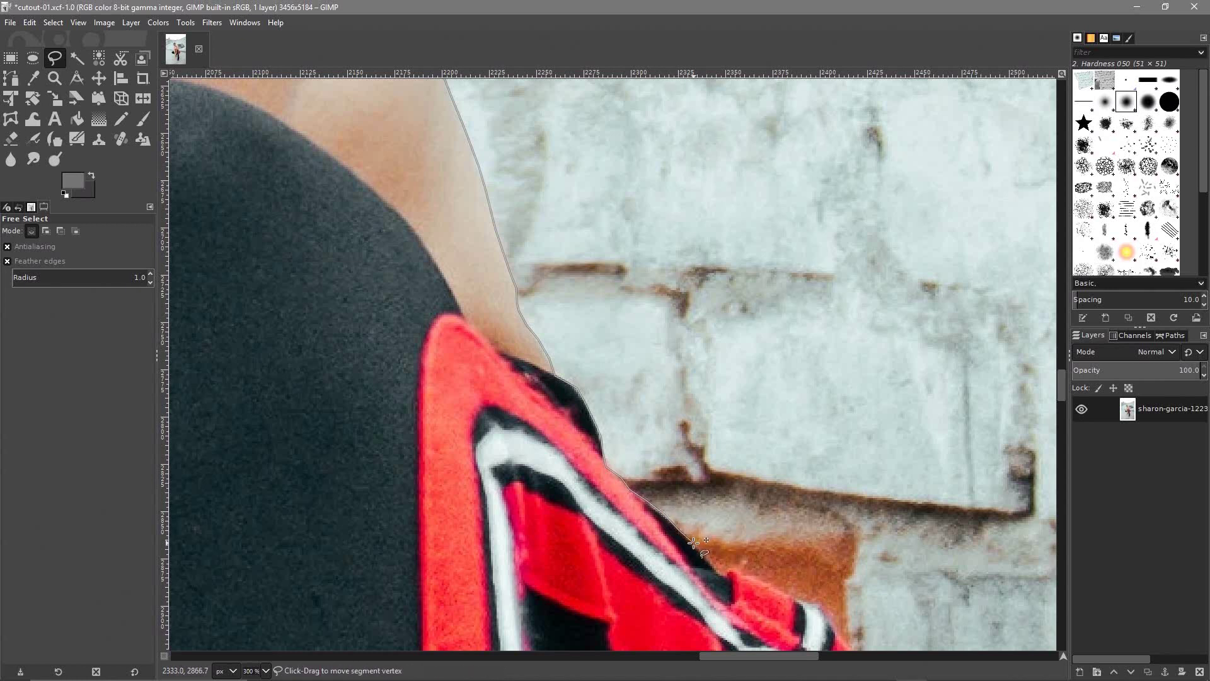
{"action": "left_click", "coordinate": [704, 558]}
{"action": "left_click", "coordinate": [720, 572]}
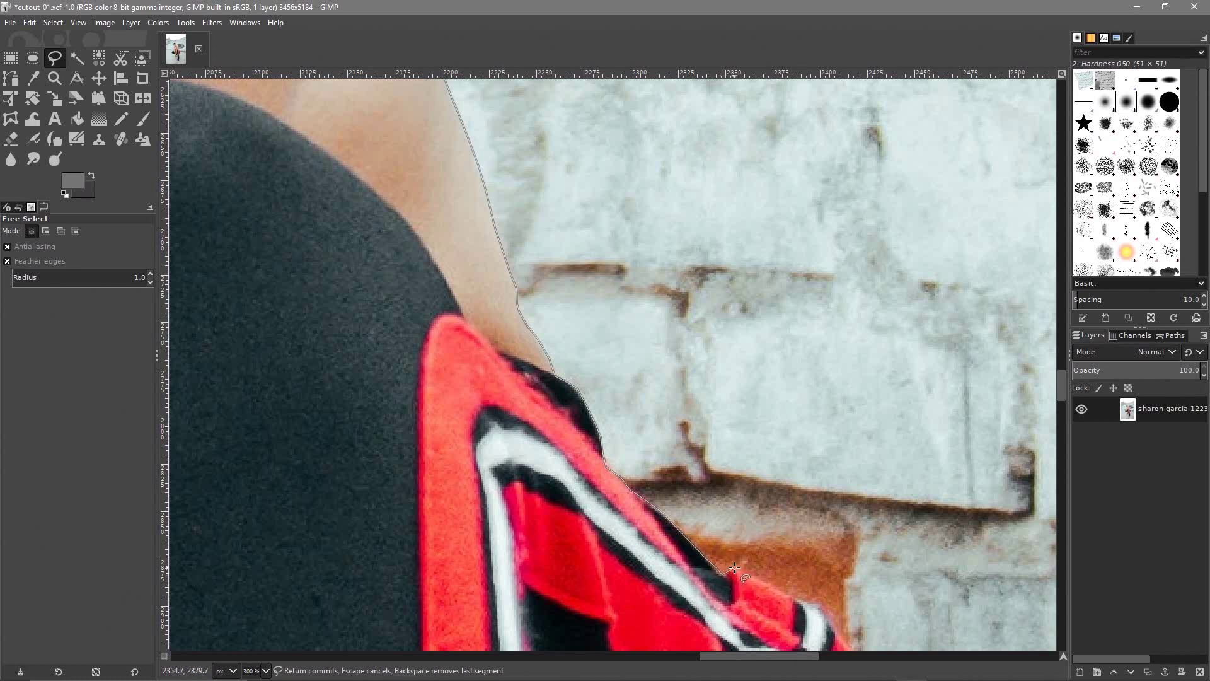
Trace the outline along the red ruffle and around the white-striped corner of the pants trim
{"action": "left_click", "coordinate": [734, 568]}
{"action": "left_click", "coordinate": [742, 575]}
{"action": "left_click", "coordinate": [754, 579]}
{"action": "left_click", "coordinate": [790, 597]}
{"action": "left_click", "coordinate": [809, 606]}
{"action": "left_click", "coordinate": [820, 608]}
{"action": "left_click_drag", "start_coordinate": [819, 605], "coordinate": [641, 294]}
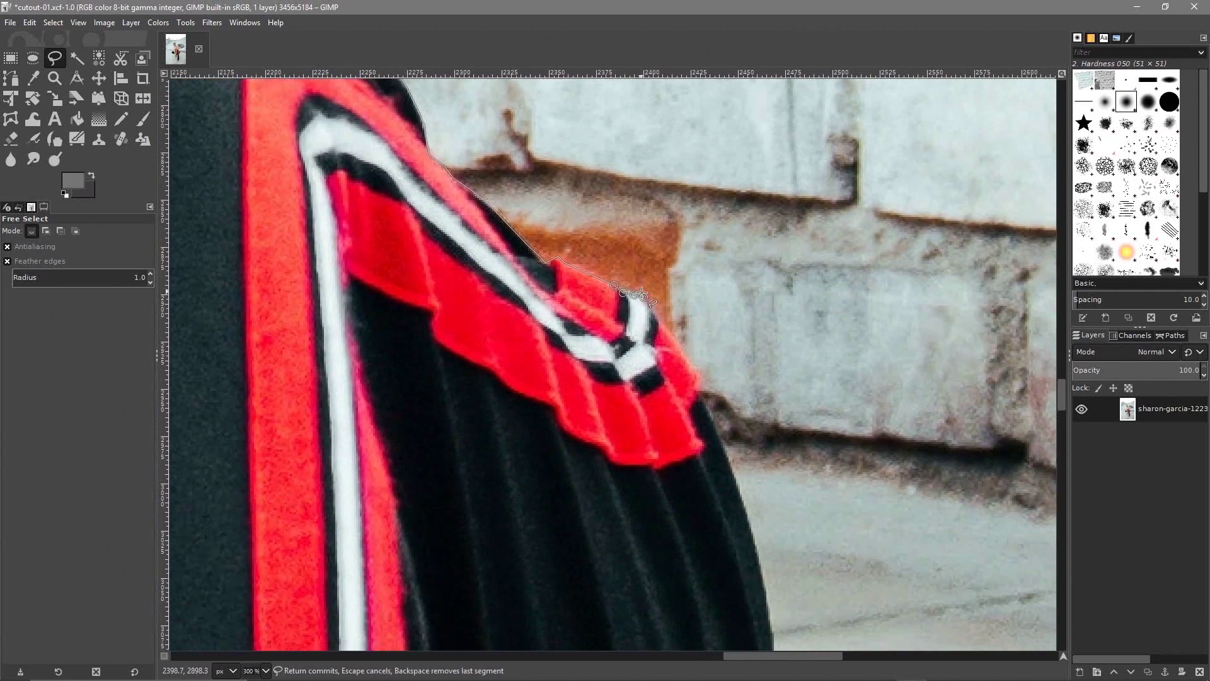
{"action": "left_click", "coordinate": [657, 319]}
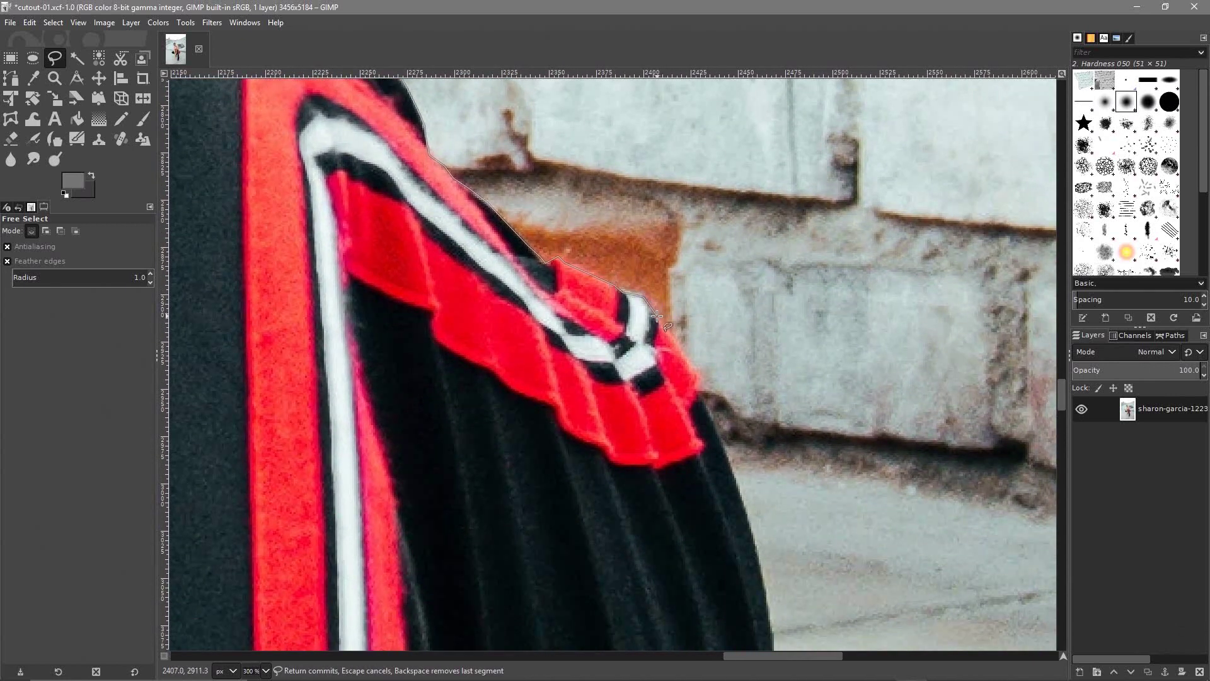
{"action": "left_click", "coordinate": [681, 342]}
Extend the outline down the curved outer edge of the black pleated pants fabric
{"action": "left_click", "coordinate": [743, 502]}
{"action": "left_click_drag", "start_coordinate": [777, 542], "coordinate": [695, 264]}
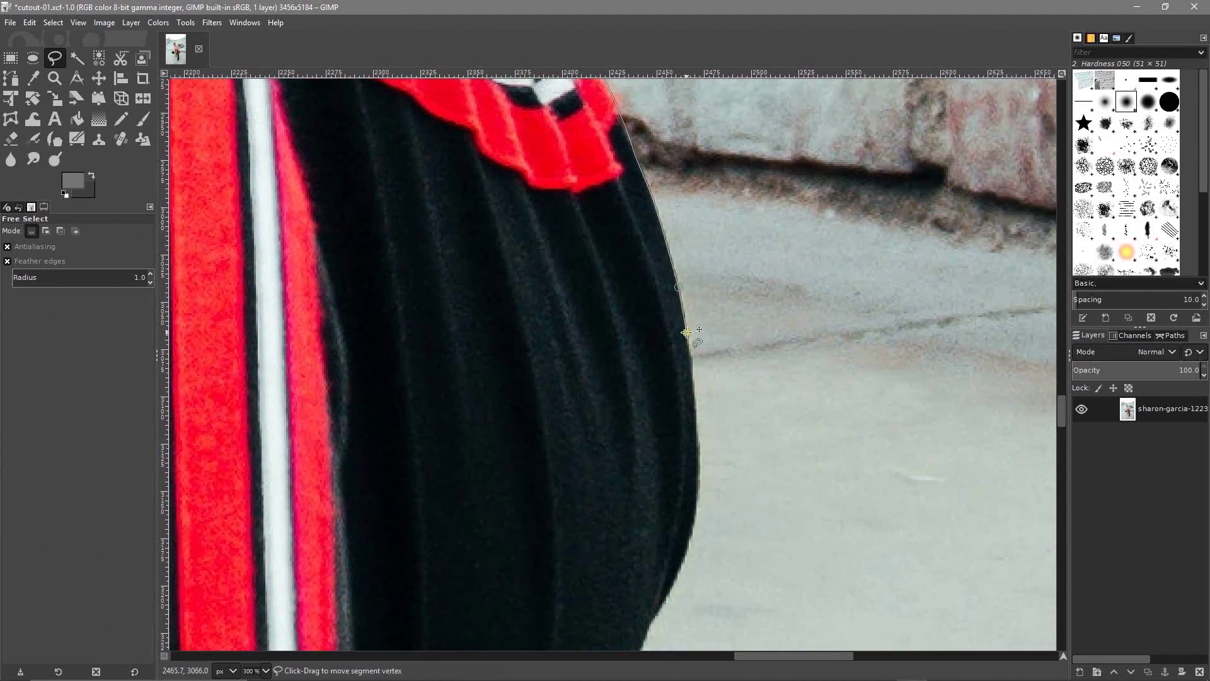
{"action": "left_click", "coordinate": [687, 332]}
{"action": "left_click", "coordinate": [695, 429]}
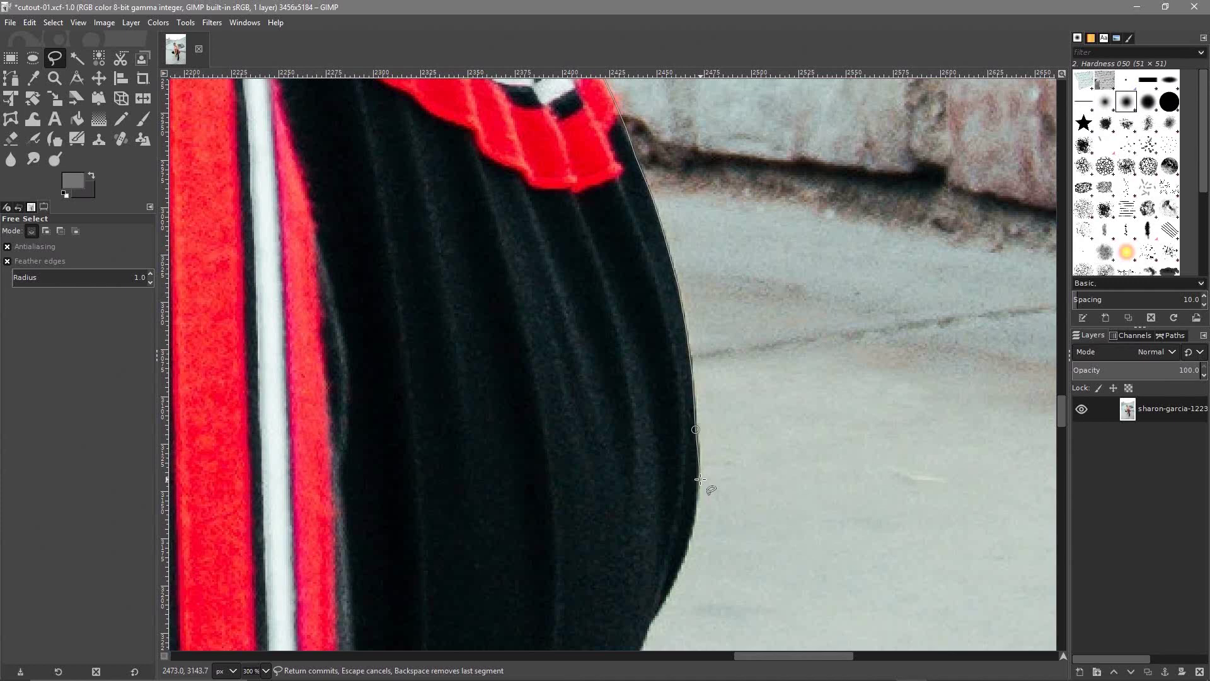
{"action": "left_click", "coordinate": [695, 522]}
Close the outline with wide points across the brick wall back to its start on the lower back and commit the selection
{"action": "scroll", "coordinate": [808, 383], "scroll_direction": "down", "scroll_amount": 5}
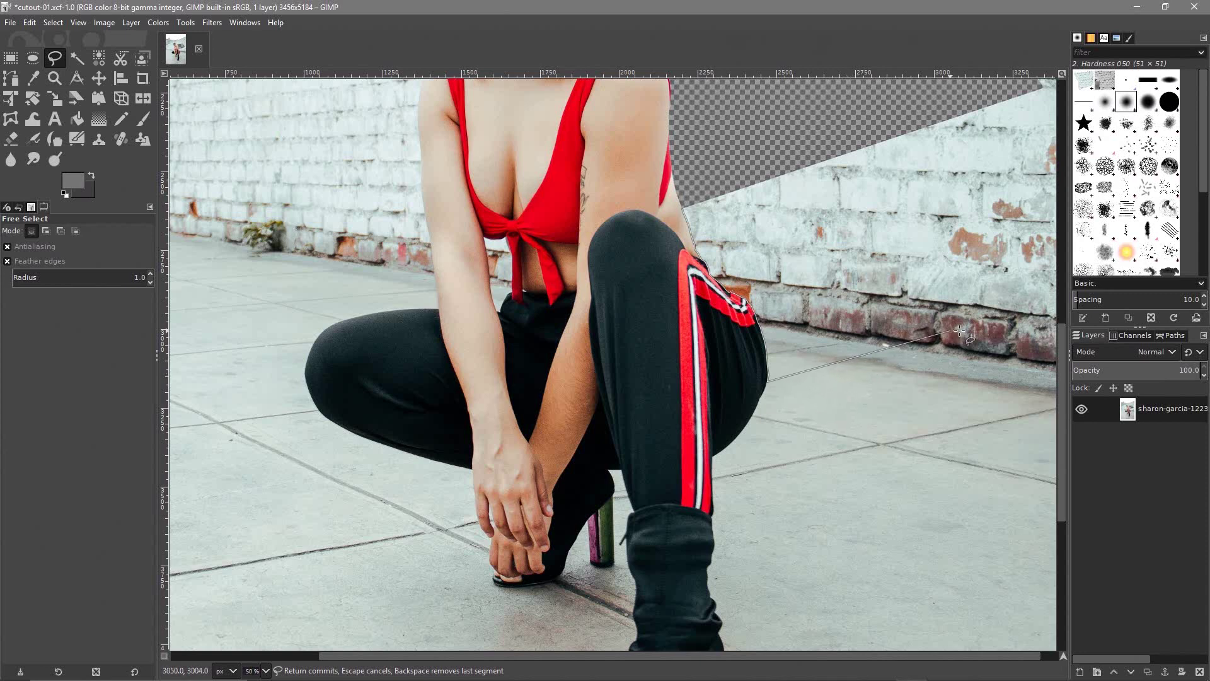
{"action": "left_click", "coordinate": [1048, 313]}
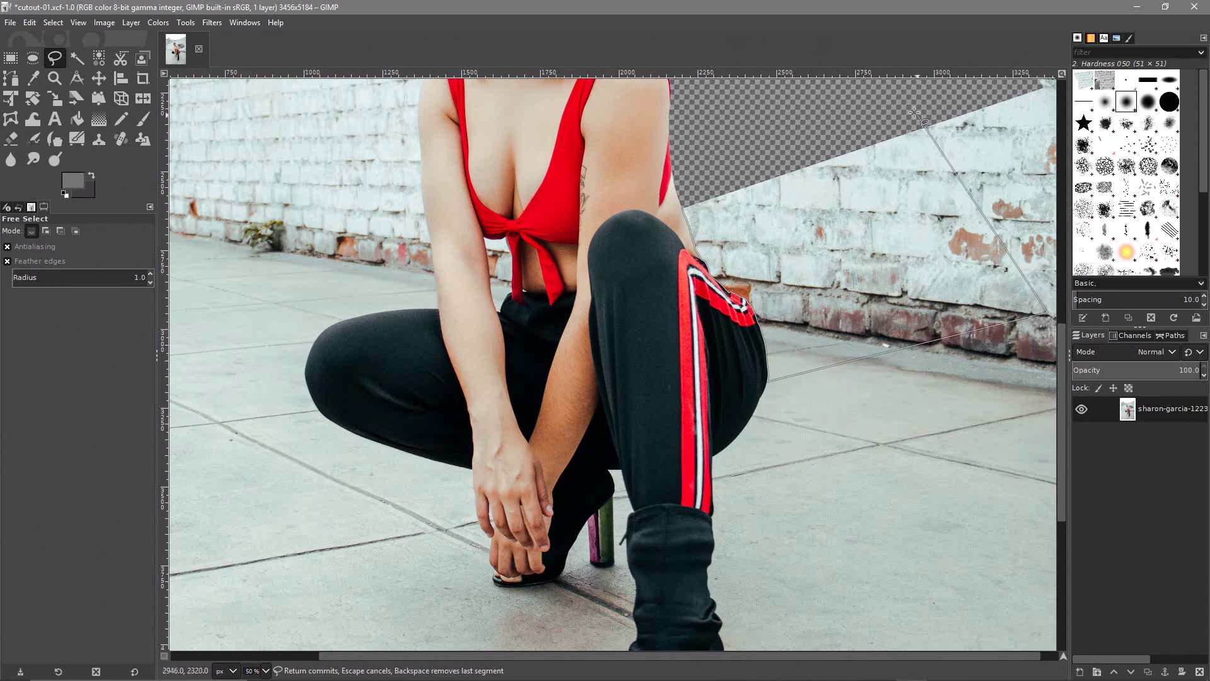
{"action": "left_click", "coordinate": [896, 99]}
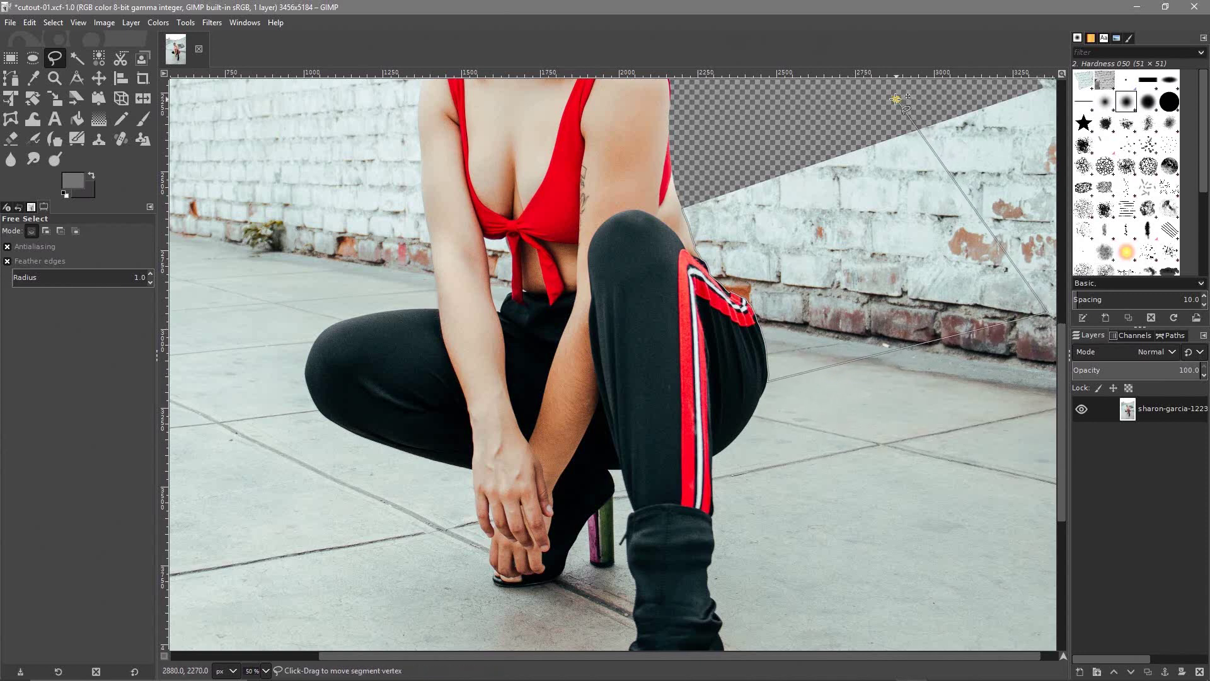
{"action": "left_click", "coordinate": [687, 207]}
{"action": "key", "text": "Return"}
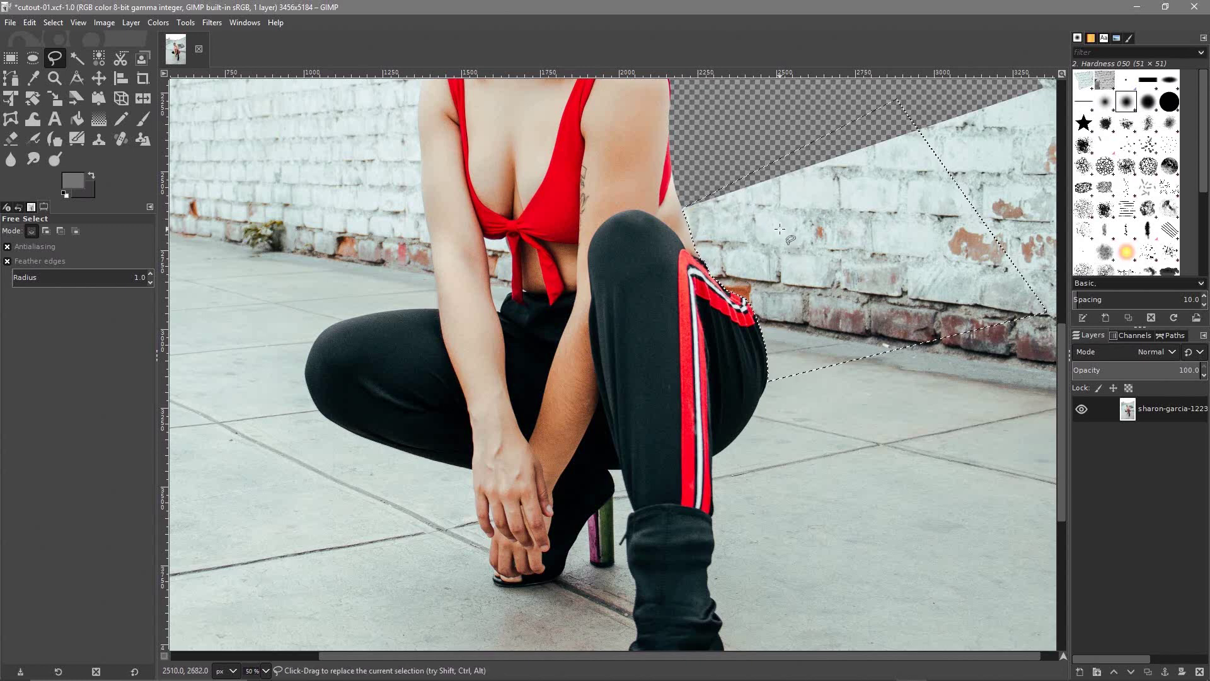
Cut the selected wall and pavement area out of the photo layer and clear the selection
{"action": "left_click", "coordinate": [31, 23]}
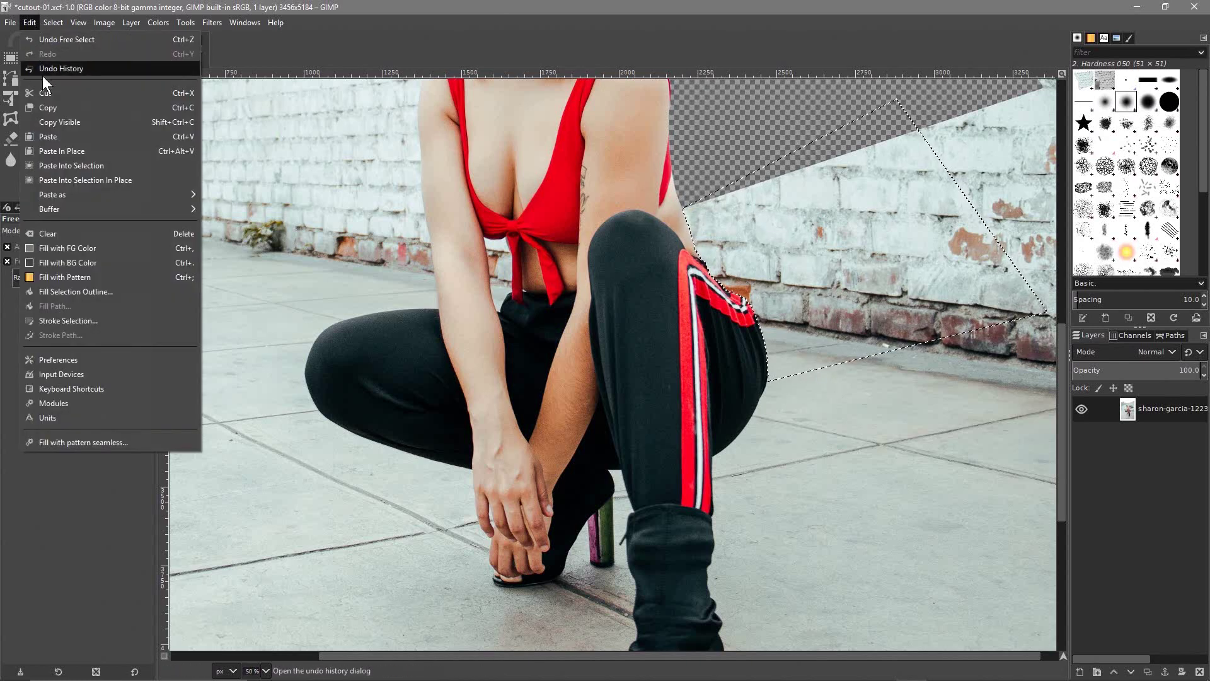
{"action": "left_click", "coordinate": [47, 90]}
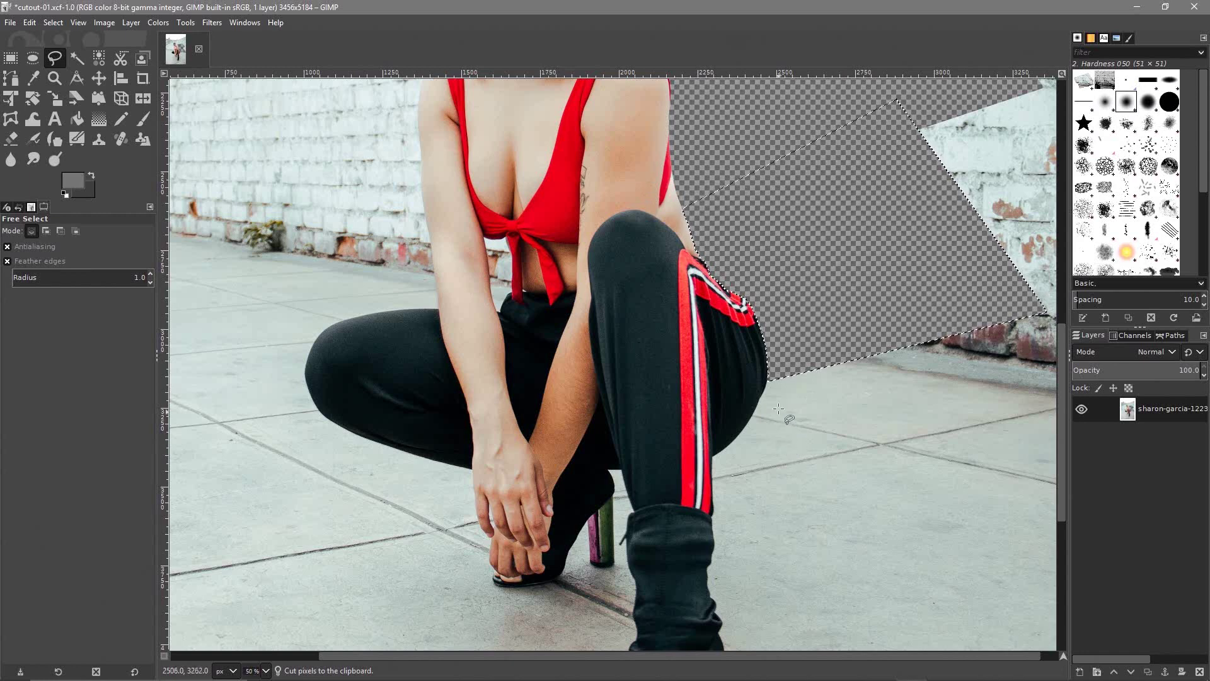
{"action": "scroll", "coordinate": [791, 439], "scroll_direction": "up", "scroll_amount": 3}
{"action": "left_click", "coordinate": [53, 23]}
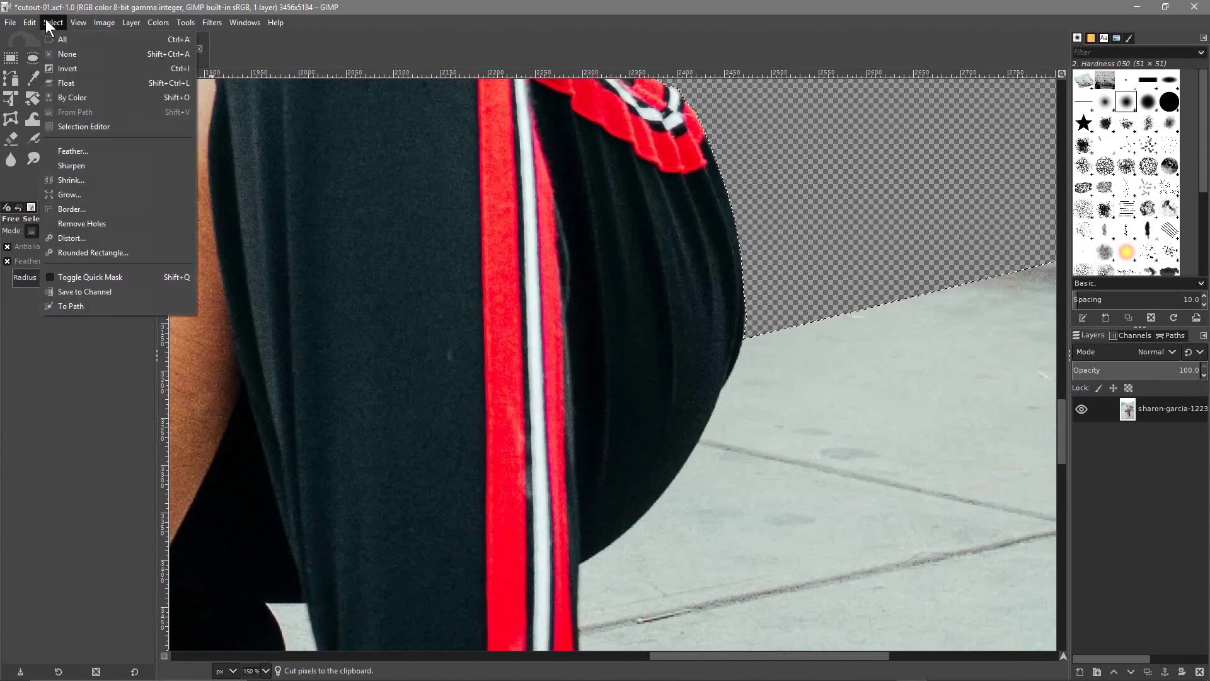
{"action": "left_click", "coordinate": [68, 52]}
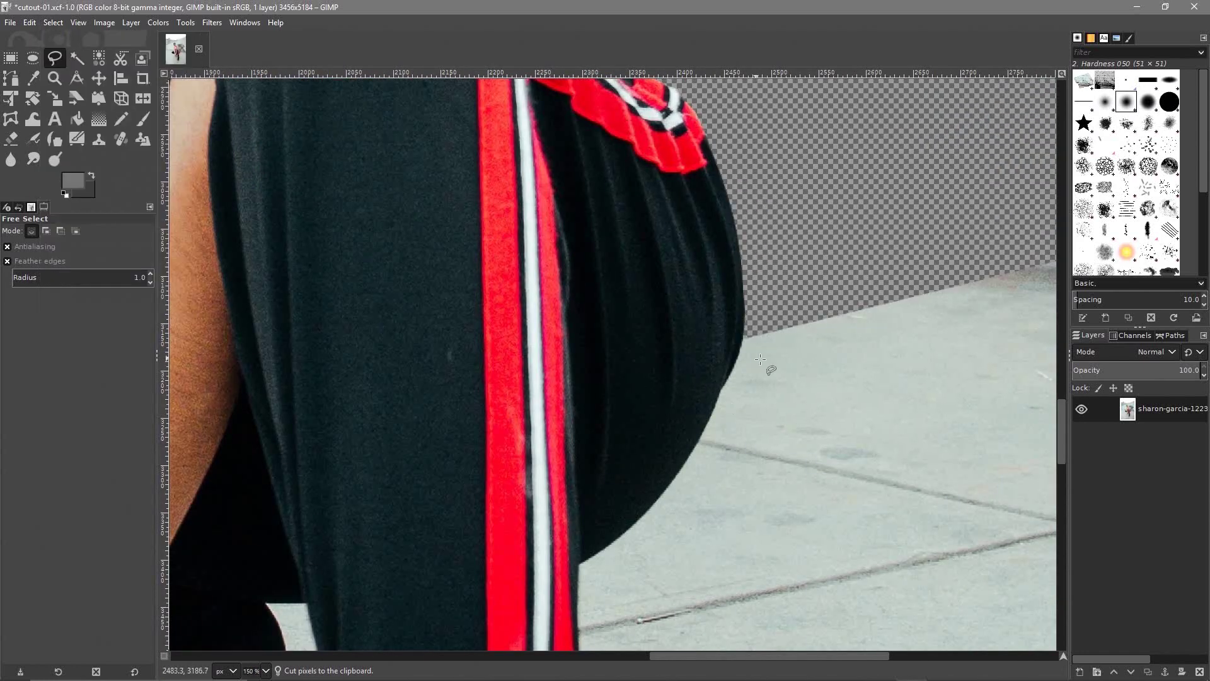
Start a new outline where the cut ends and trace down the curved edge of the black pants
{"action": "scroll", "coordinate": [760, 359], "scroll_direction": "up", "scroll_amount": 2}
{"action": "left_click_drag", "start_coordinate": [691, 313], "coordinate": [682, 353]}
{"action": "left_click", "coordinate": [668, 383]}
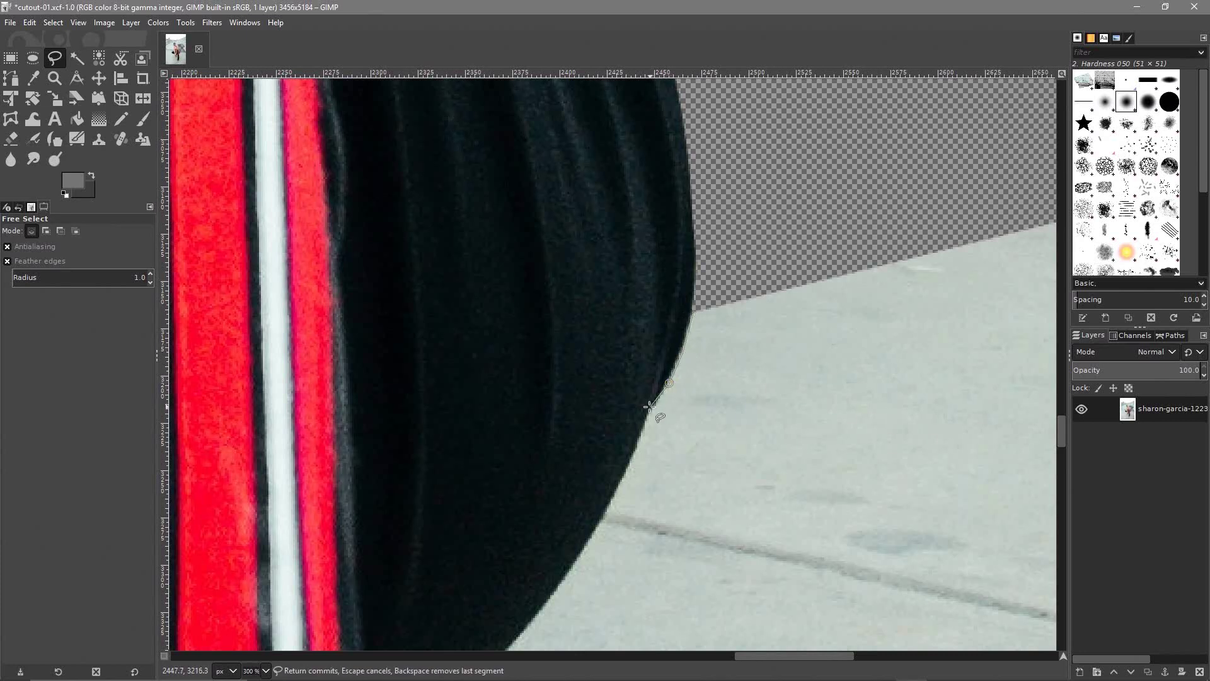
{"action": "left_click", "coordinate": [649, 411]}
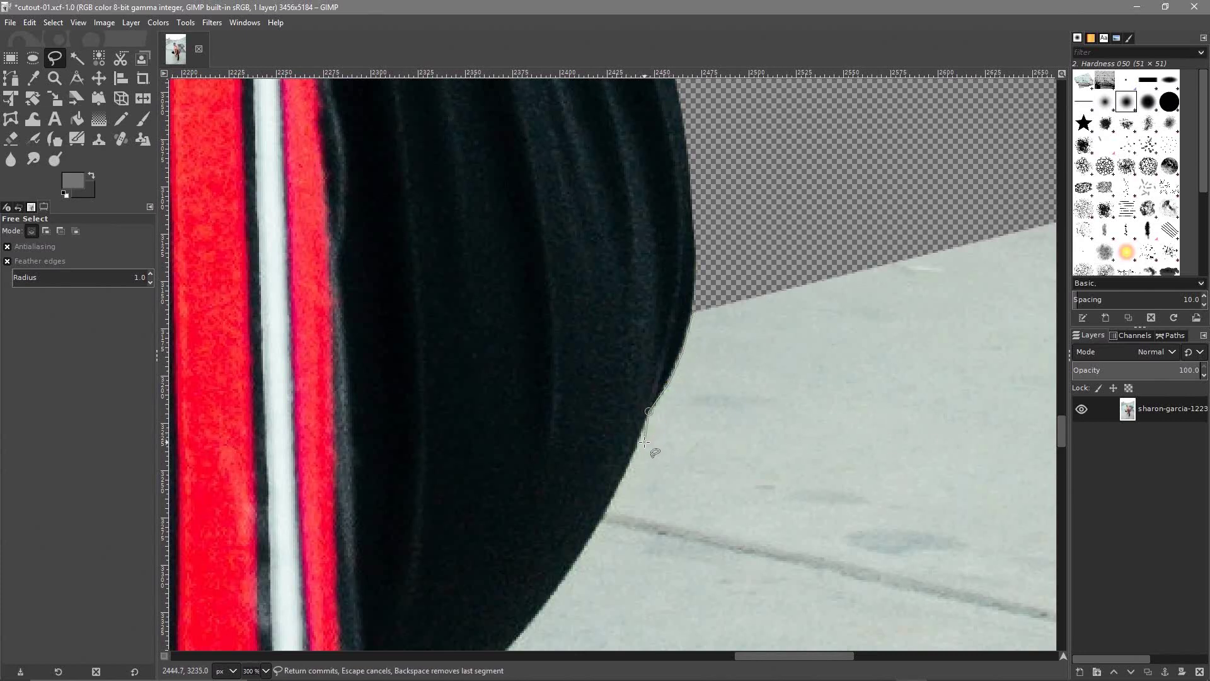
{"action": "left_click", "coordinate": [612, 500]}
{"action": "left_click", "coordinate": [587, 543]}
Continue the outline along the underside of the black pants to the corner where it meets the striped leg
{"action": "left_click_drag", "start_coordinate": [581, 546], "coordinate": [776, 292]}
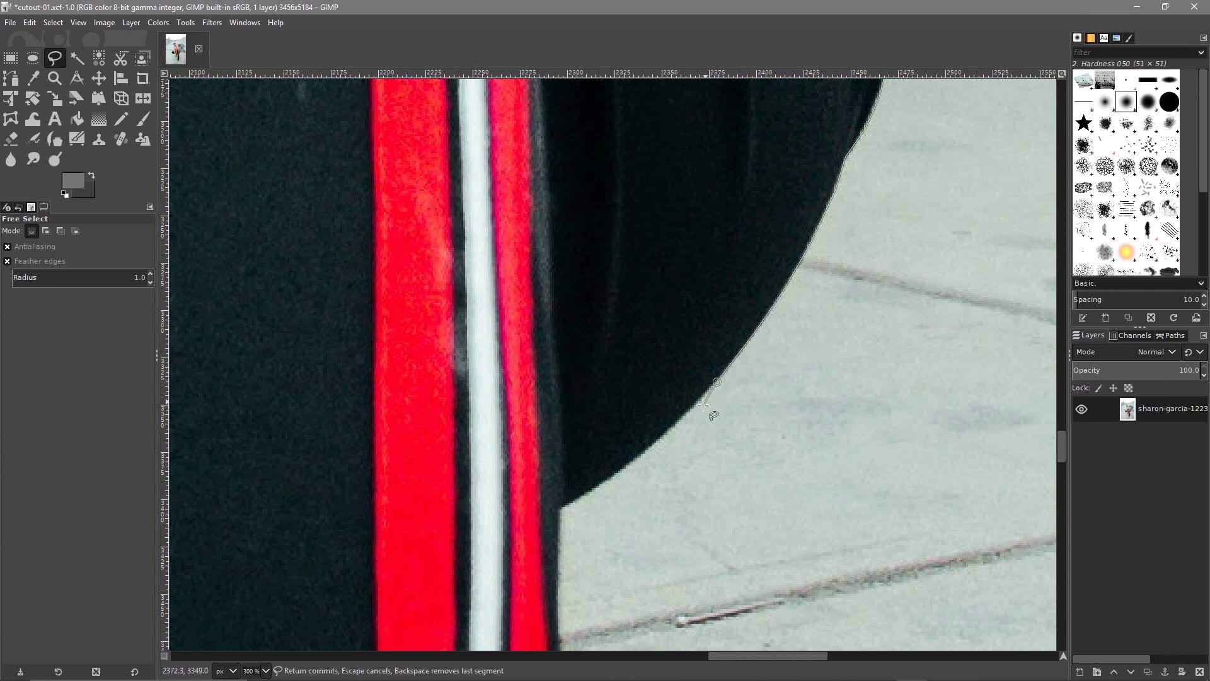
{"action": "left_click", "coordinate": [686, 417]}
{"action": "left_click", "coordinate": [600, 484]}
{"action": "left_click", "coordinate": [572, 502]}
{"action": "left_click", "coordinate": [561, 511]}
Trace the outline down the straight outer edge of the red and white striped pant leg
{"action": "left_click_drag", "start_coordinate": [557, 538], "coordinate": [602, 298]}
{"action": "left_click", "coordinate": [601, 326]}
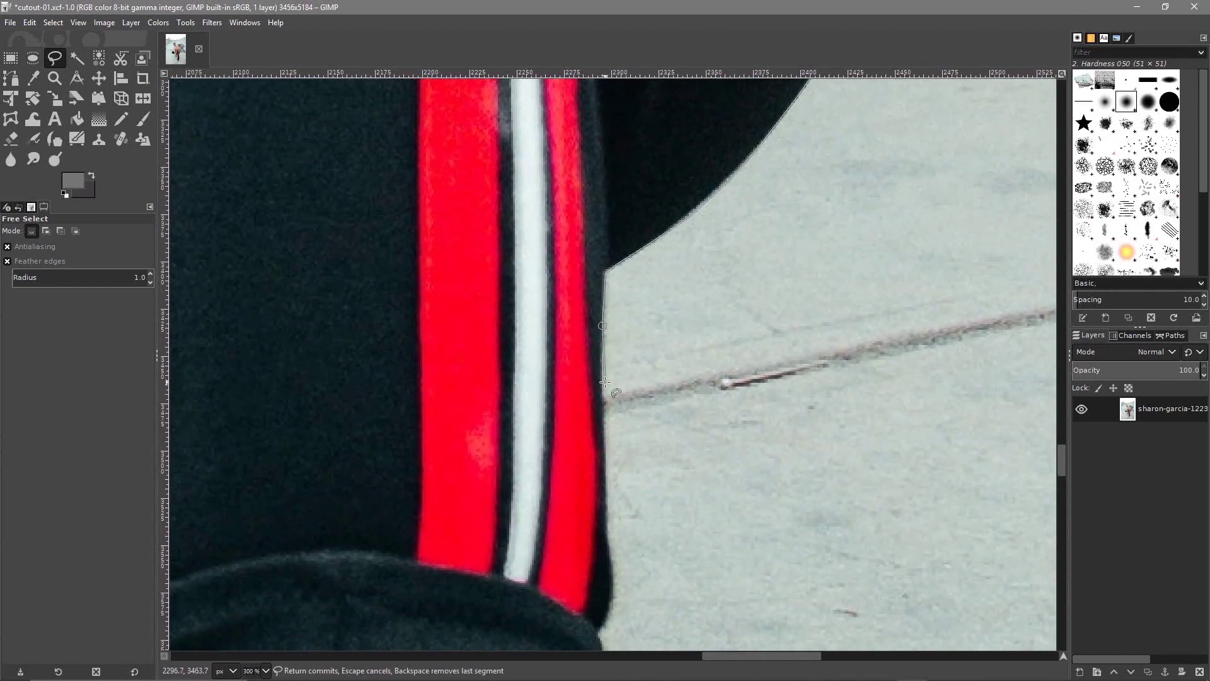
{"action": "left_click", "coordinate": [603, 428]}
{"action": "left_click", "coordinate": [608, 516]}
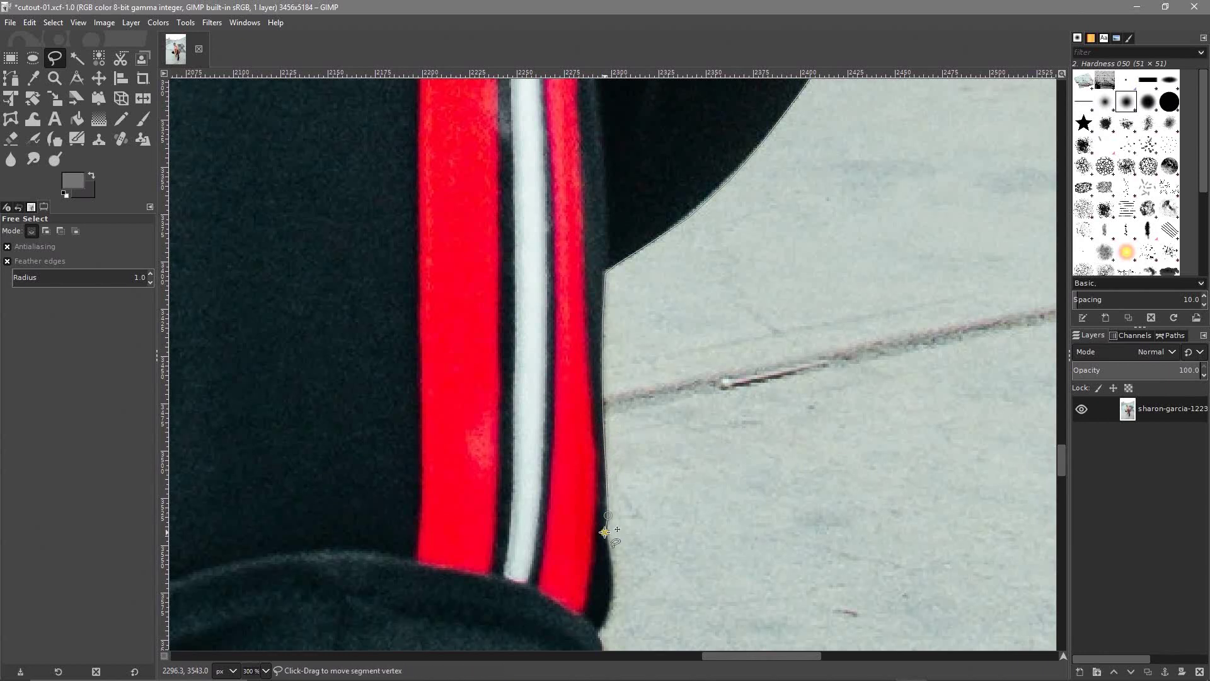
{"action": "left_click", "coordinate": [607, 534]}
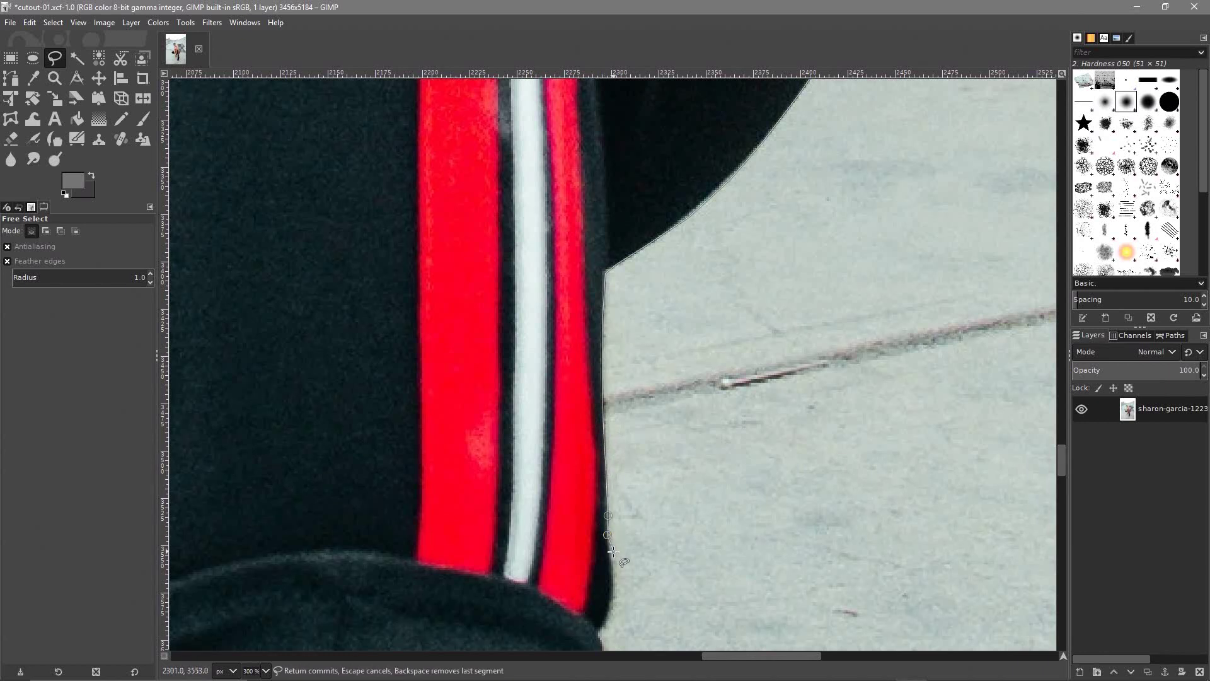
Carry the outline around the bulge at the bottom of the striped pant leg to the top of the boot
{"action": "left_click", "coordinate": [608, 549]}
{"action": "left_click", "coordinate": [613, 567]}
{"action": "left_click", "coordinate": [613, 580]}
{"action": "left_click", "coordinate": [613, 602]}
{"action": "left_click", "coordinate": [607, 618]}
{"action": "left_click", "coordinate": [600, 629]}
{"action": "left_click", "coordinate": [596, 634]}
Extend the outline from the boot's top edge down the upper part of its shaft
{"action": "left_click_drag", "start_coordinate": [655, 597], "coordinate": [599, 266]}
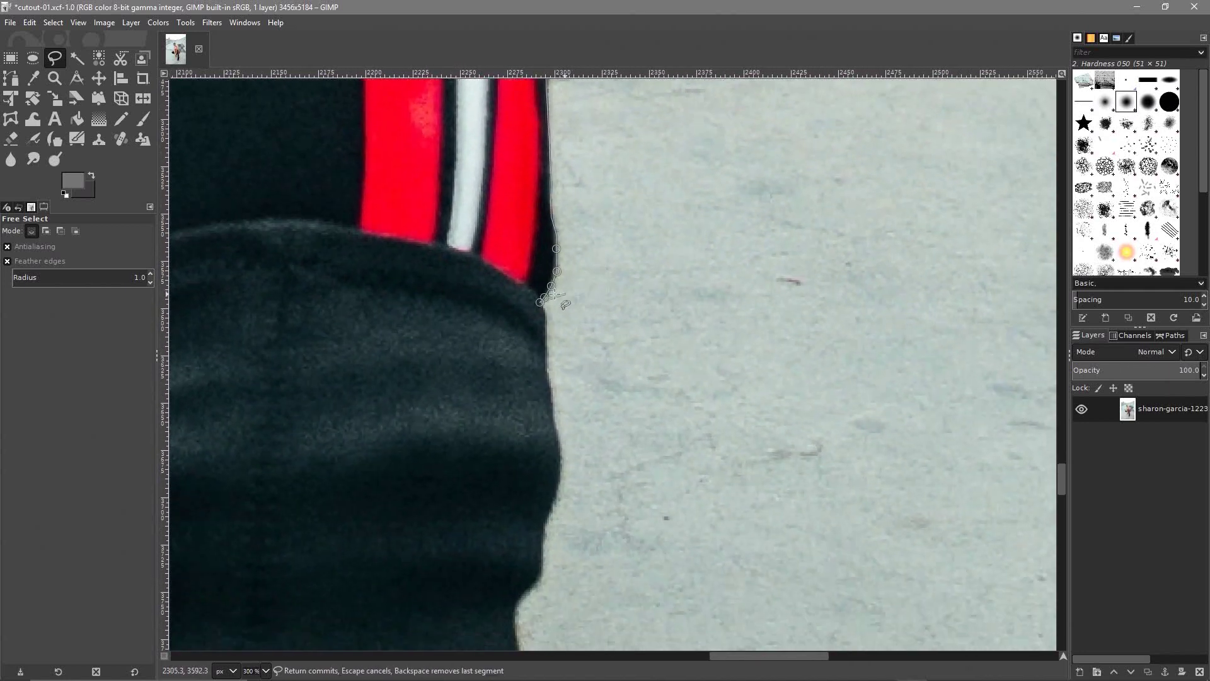
{"action": "left_click", "coordinate": [545, 332]}
{"action": "left_click", "coordinate": [546, 362]}
{"action": "left_click", "coordinate": [547, 383]}
{"action": "left_click", "coordinate": [552, 408]}
{"action": "left_click", "coordinate": [552, 427]}
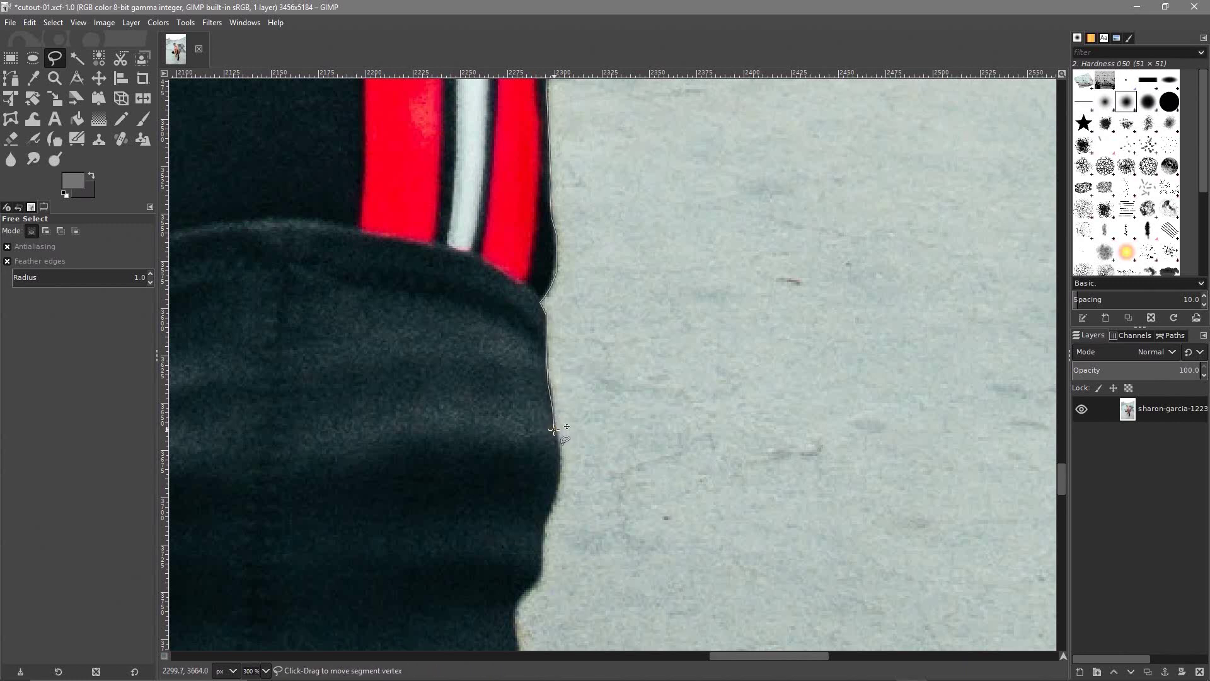
{"action": "left_click", "coordinate": [561, 464]}
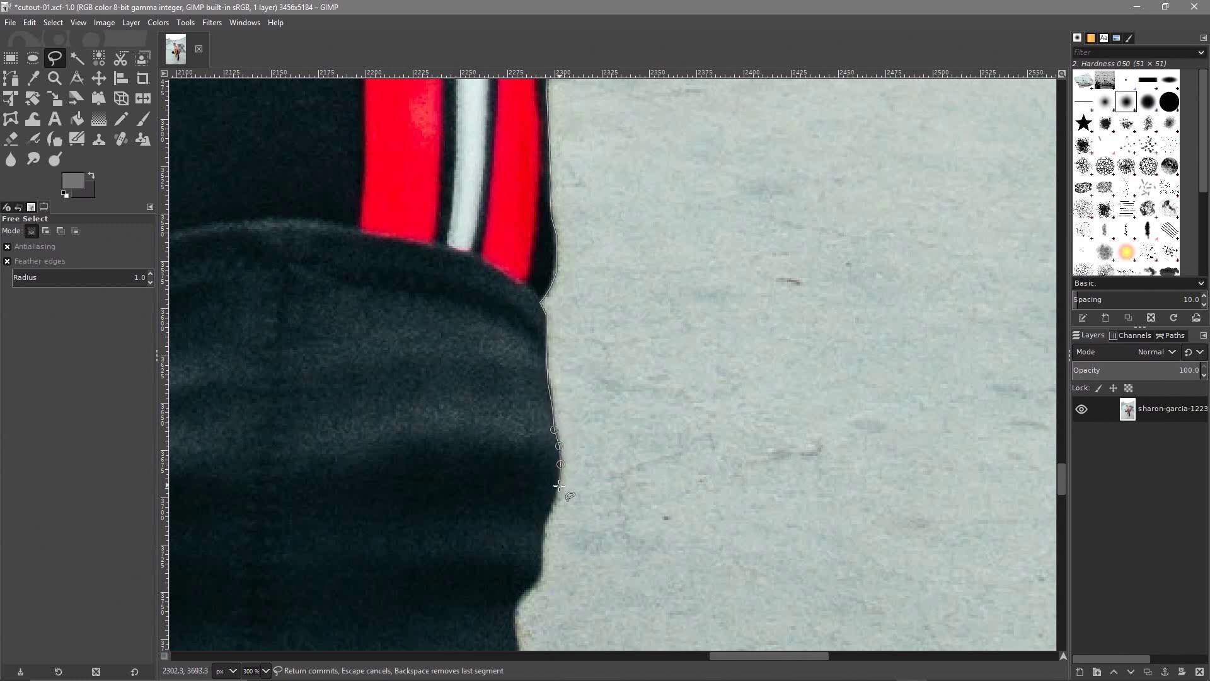
Trace the outline inward below the boot shaft's widest bulge and into the indentation beneath it
{"action": "left_click", "coordinate": [559, 486]}
{"action": "left_click", "coordinate": [553, 506]}
{"action": "left_click", "coordinate": [547, 518]}
{"action": "left_click", "coordinate": [544, 551]}
{"action": "left_click", "coordinate": [543, 567]}
{"action": "left_click", "coordinate": [543, 575]}
{"action": "left_click", "coordinate": [527, 590]}
{"action": "left_click", "coordinate": [521, 601]}
{"action": "left_click", "coordinate": [515, 613]}
Continue the outline down the boot shaft from the indentation to the start of the protruding fold
{"action": "left_click_drag", "start_coordinate": [525, 623], "coordinate": [550, 378]}
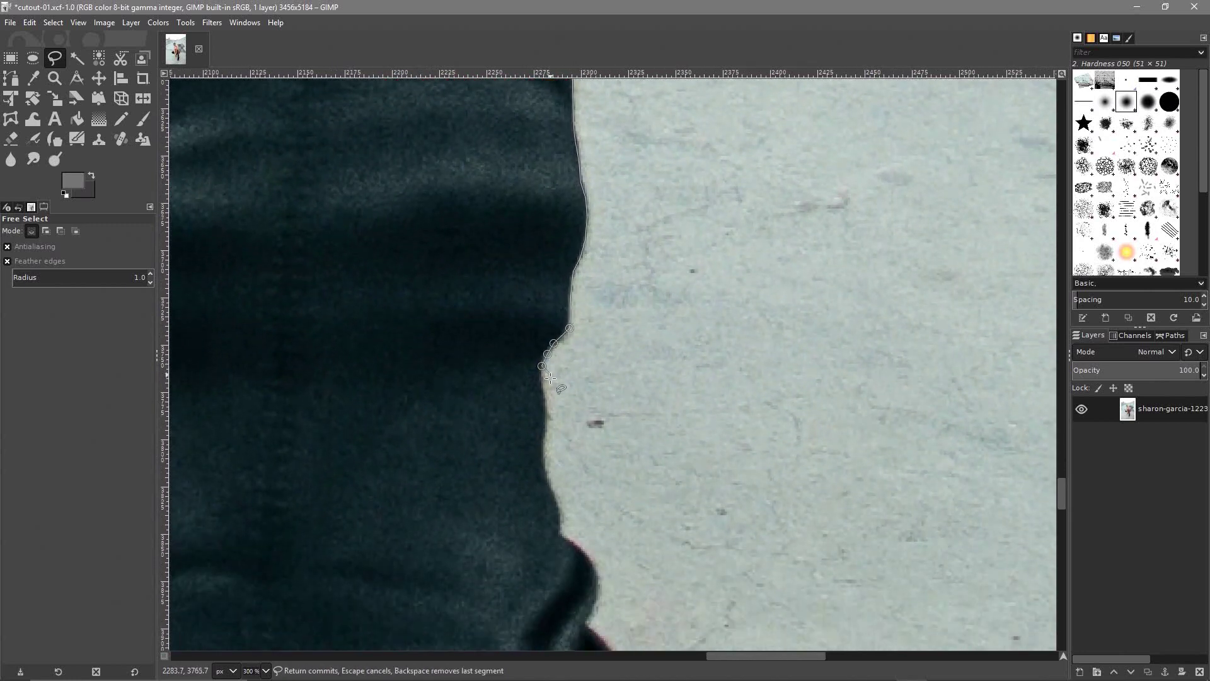
{"action": "left_click", "coordinate": [547, 421]}
{"action": "left_click", "coordinate": [545, 440]}
{"action": "left_click", "coordinate": [559, 504]}
{"action": "left_click", "coordinate": [558, 522]}
{"action": "left_click", "coordinate": [561, 534]}
{"action": "left_click", "coordinate": [577, 543]}
Trace the outline around the boot shaft's protruding fold and out to the tip of the larger fold beneath it
{"action": "left_click_drag", "start_coordinate": [599, 521], "coordinate": [557, 270]}
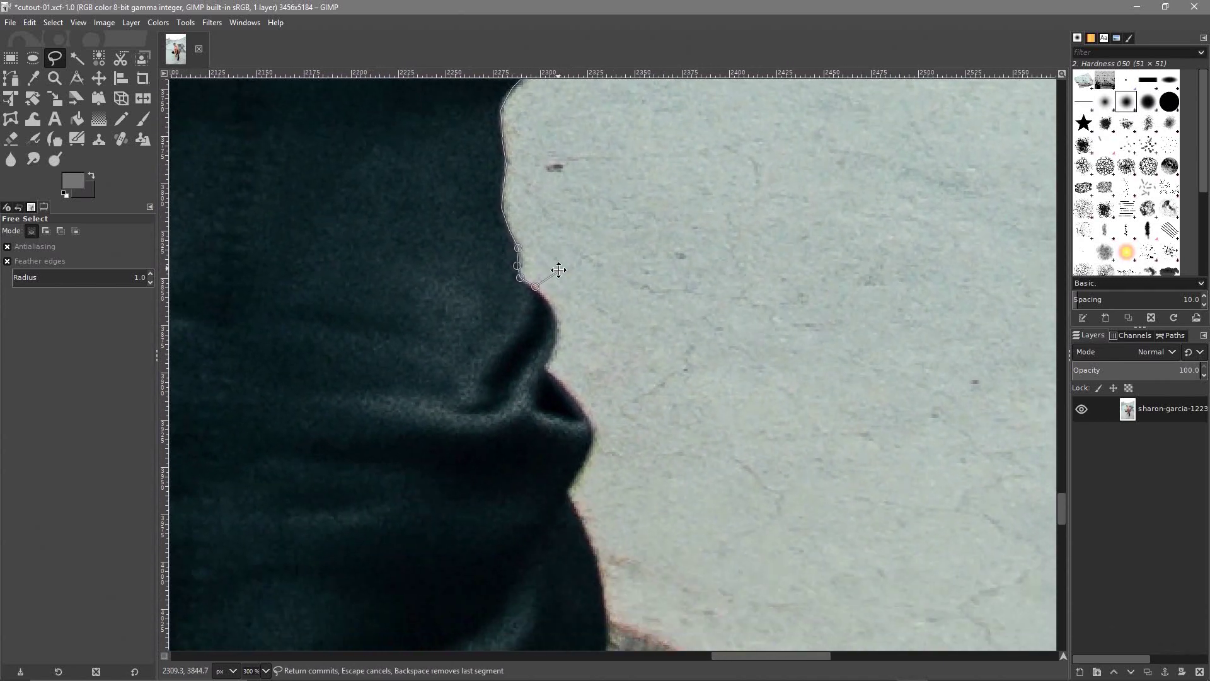
{"action": "scroll", "coordinate": [557, 275], "scroll_direction": "up", "scroll_amount": 1}
{"action": "left_click", "coordinate": [542, 439]}
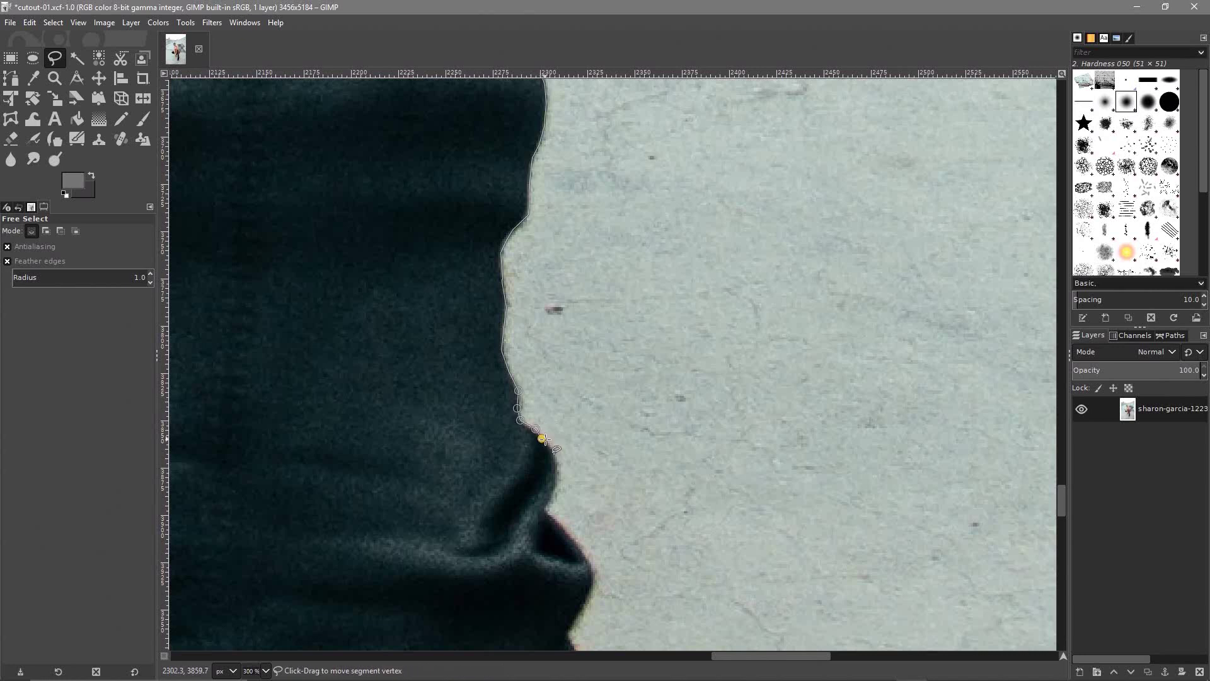
{"action": "left_click", "coordinate": [553, 449]}
{"action": "left_click", "coordinate": [554, 463]}
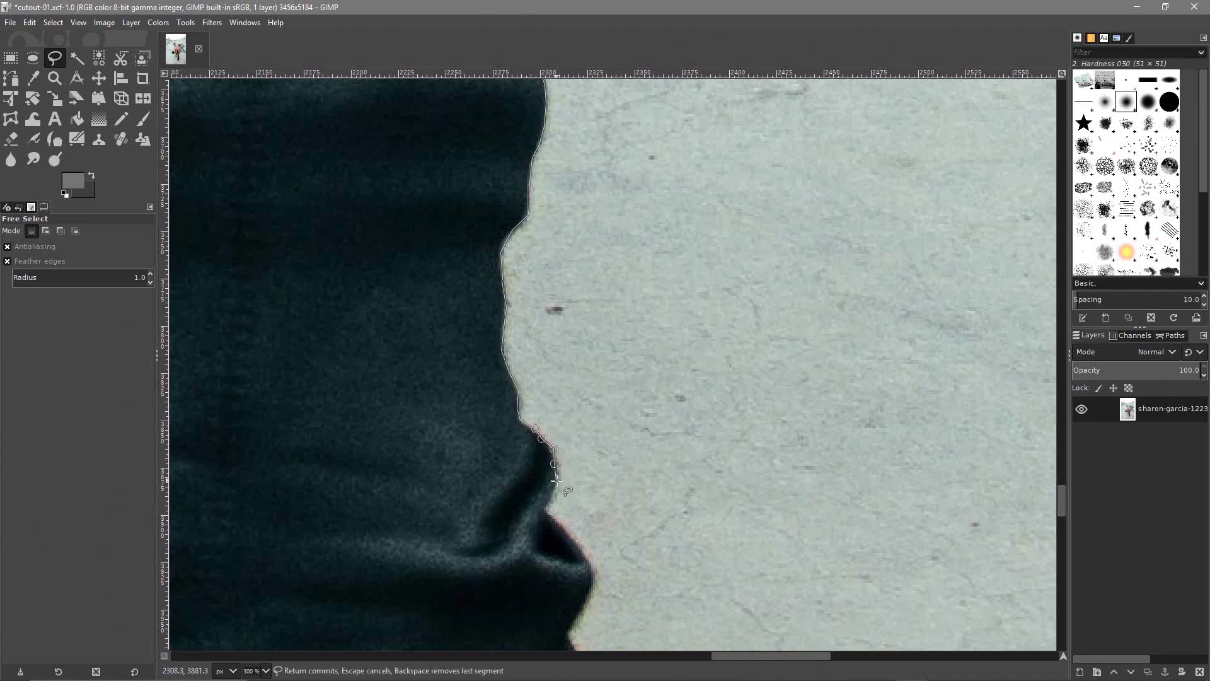
{"action": "left_click", "coordinate": [556, 477]}
{"action": "left_click", "coordinate": [548, 504]}
{"action": "left_click", "coordinate": [544, 511]}
{"action": "left_click", "coordinate": [551, 525]}
{"action": "left_click", "coordinate": [592, 563]}
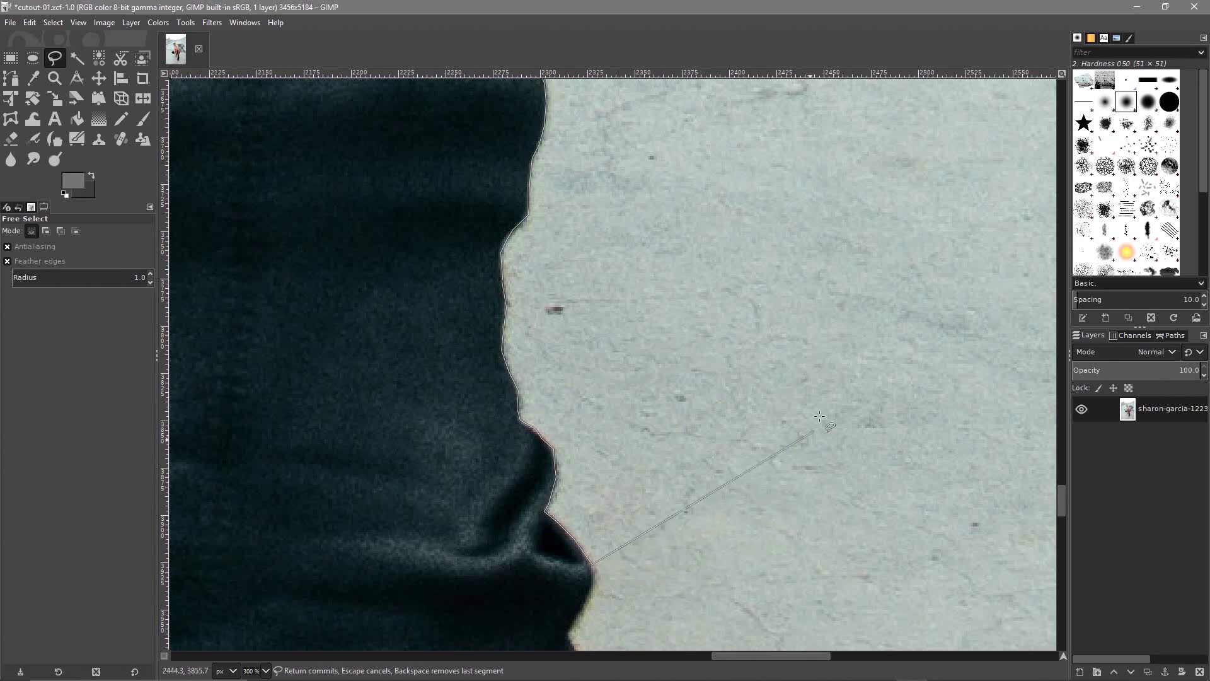
Close the outline across the pavement, past the image's edge and back through the brick area to the knee, making it a selection
{"action": "scroll", "coordinate": [796, 334], "scroll_direction": "down", "scroll_amount": 5, "text": "ctrl"}
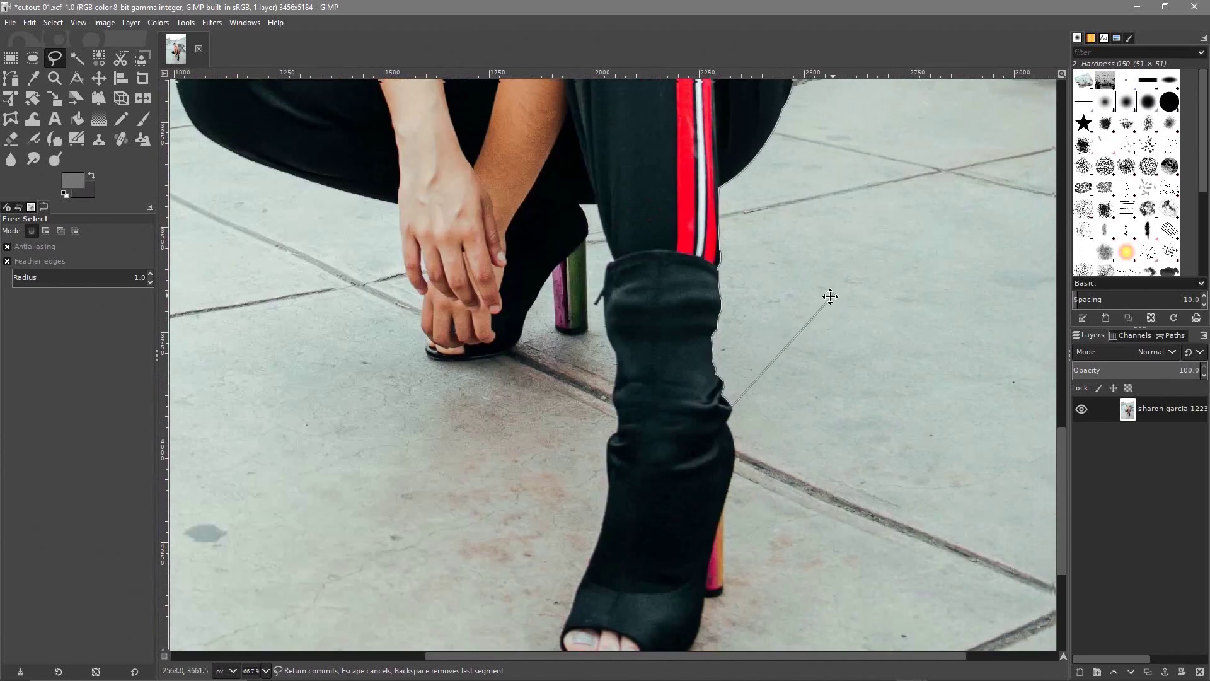
{"action": "scroll", "coordinate": [598, 407], "scroll_direction": "up", "scroll_amount": 1, "text": "ctrl"}
{"action": "left_click", "coordinate": [975, 223]}
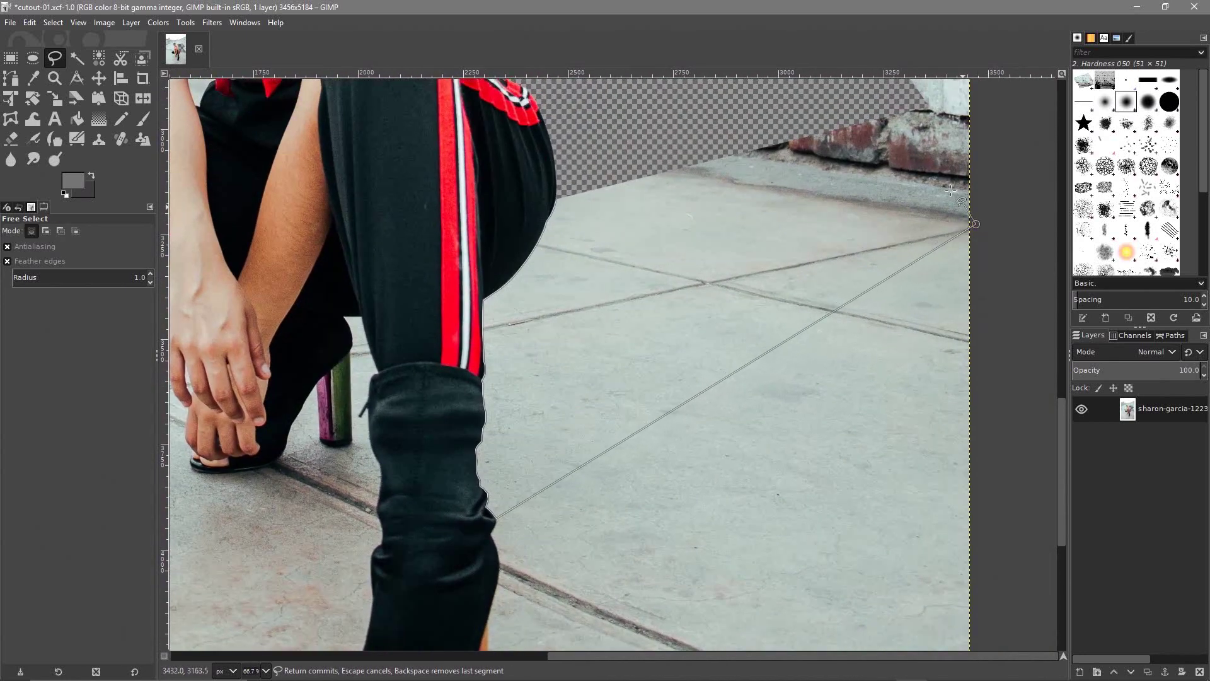
{"action": "left_click", "coordinate": [939, 99]}
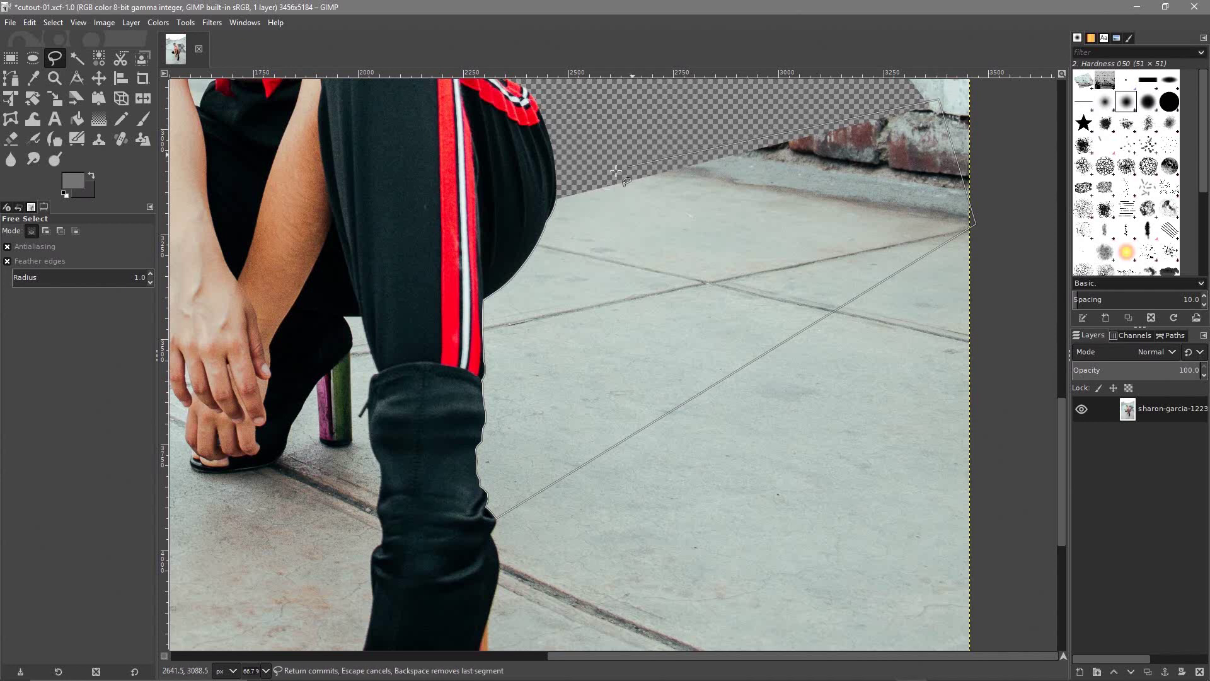
{"action": "left_click", "coordinate": [556, 200]}
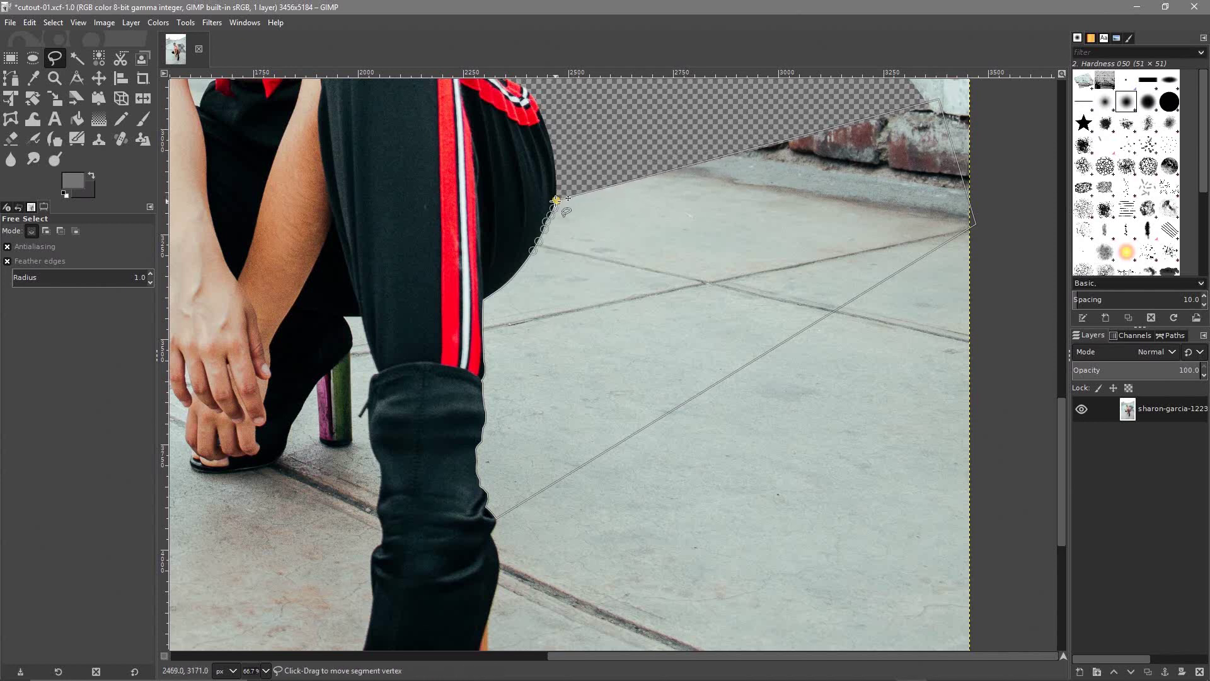
{"action": "key", "text": "Return"}
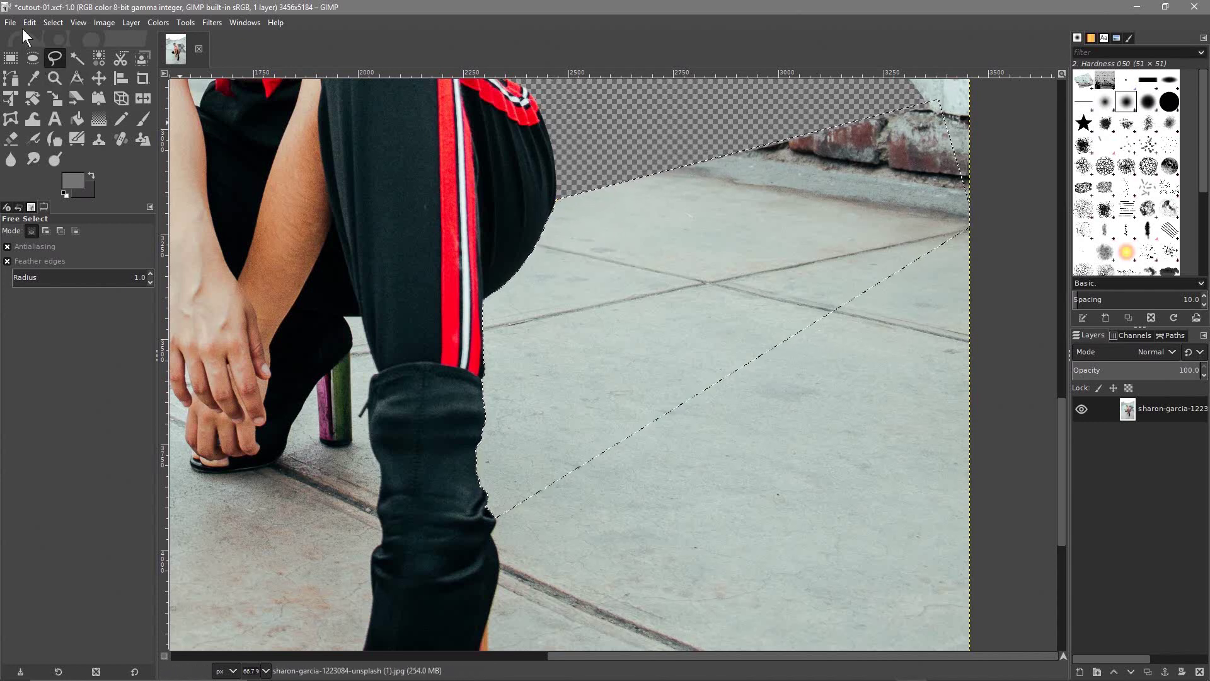
Cut the selected pavement beside the leg out of the image and clear the selection
{"action": "left_click", "coordinate": [25, 25]}
{"action": "left_click", "coordinate": [24, 102]}
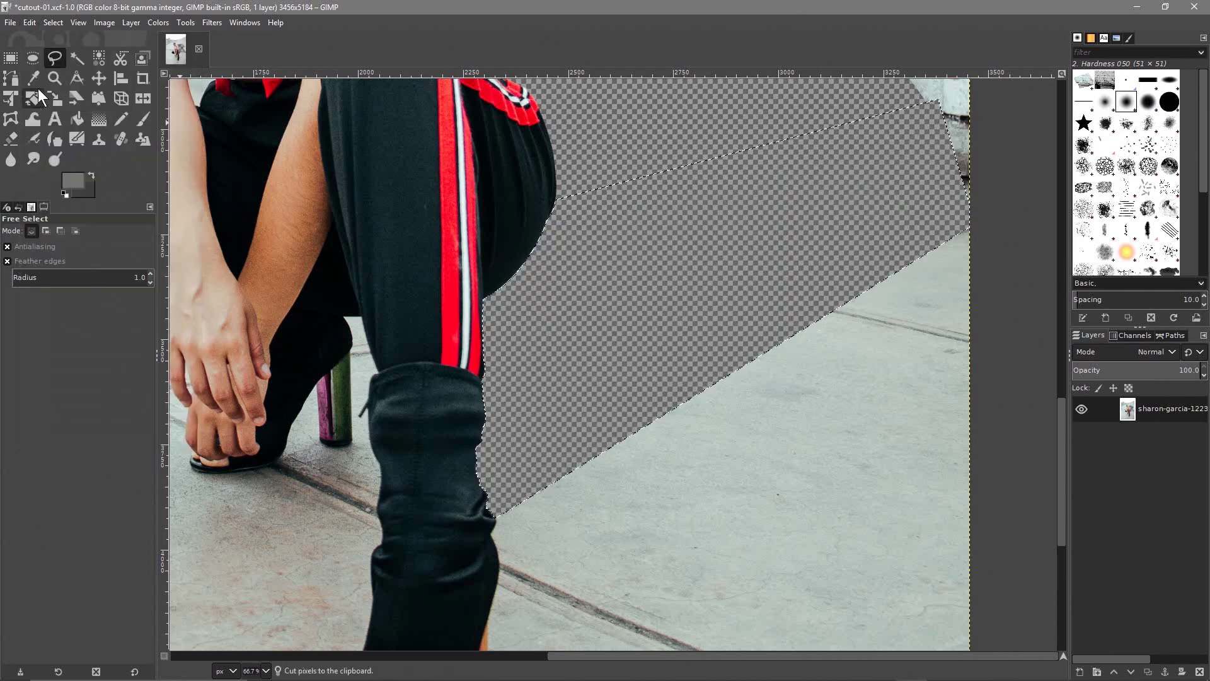
{"action": "left_click", "coordinate": [54, 22]}
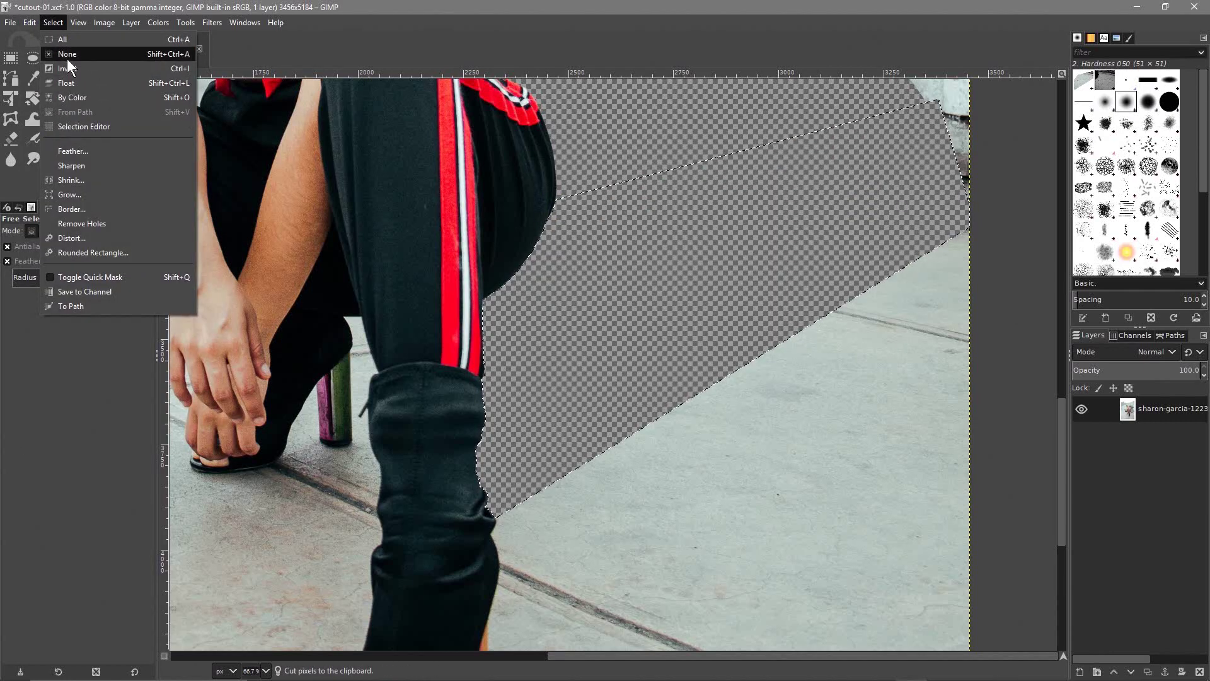
{"action": "left_click", "coordinate": [67, 54]}
Save the image with the newly removed section
{"action": "left_click", "coordinate": [11, 24]}
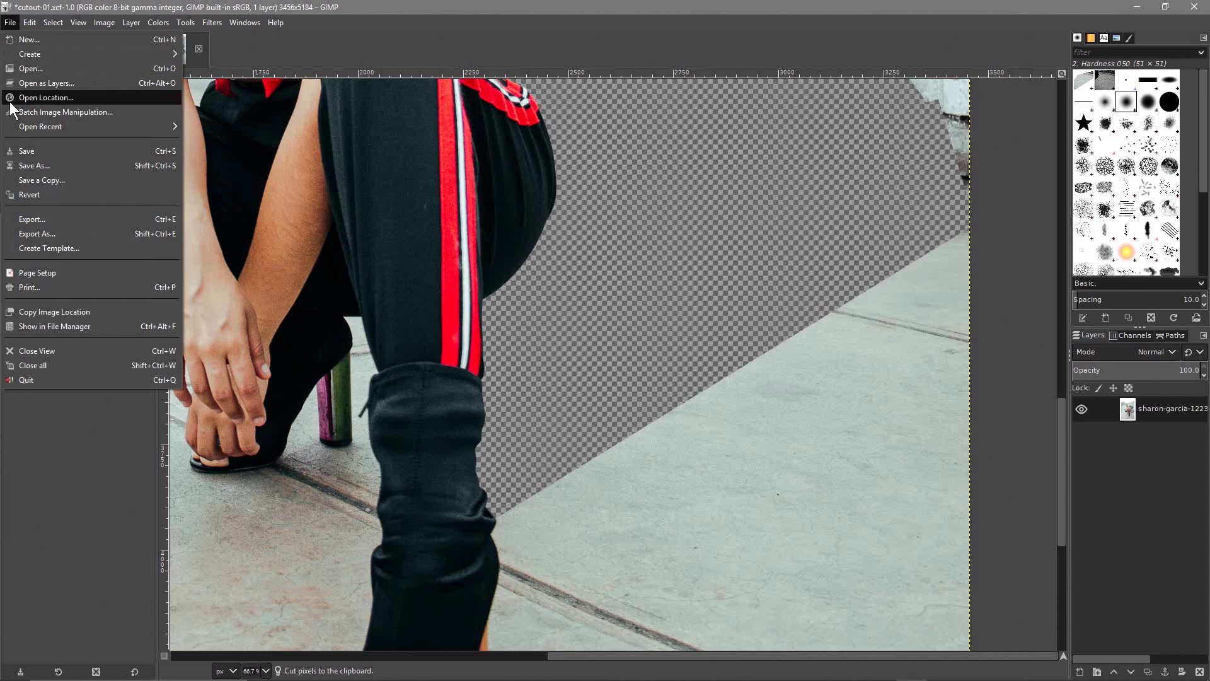
{"action": "left_click", "coordinate": [28, 149]}
{"action": "scroll", "coordinate": [602, 145], "scroll_direction": "down", "scroll_amount": 3}
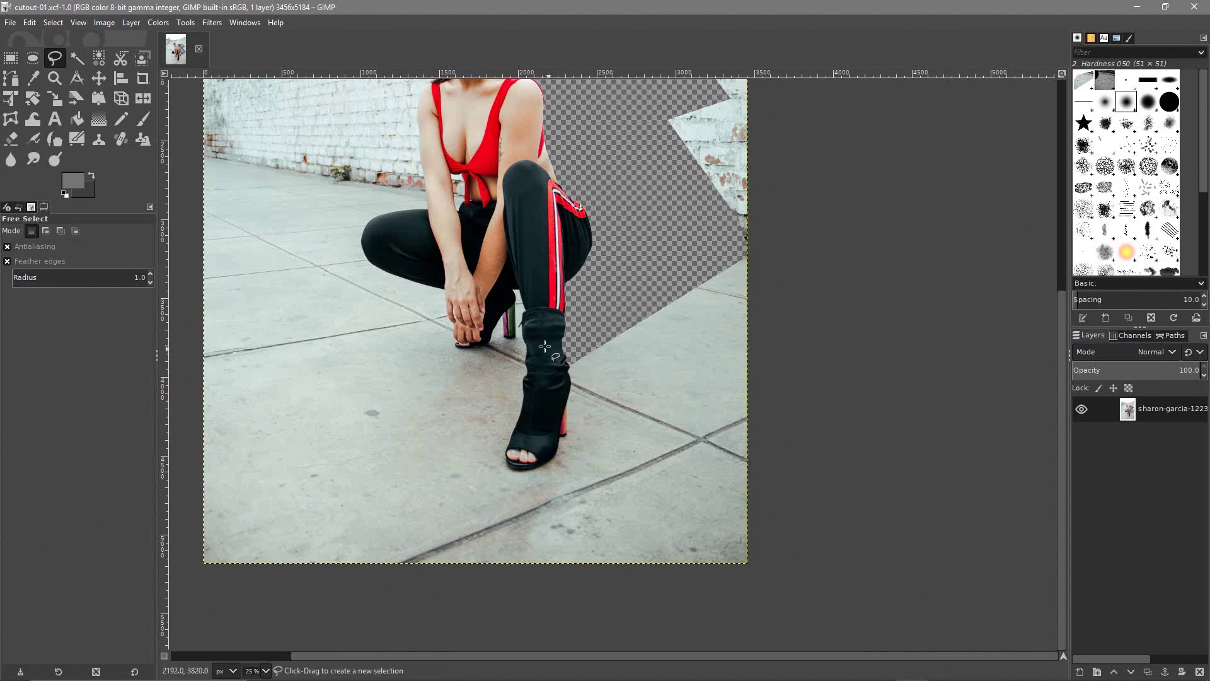
{"action": "scroll", "coordinate": [662, 220], "scroll_direction": "up", "scroll_amount": 4}
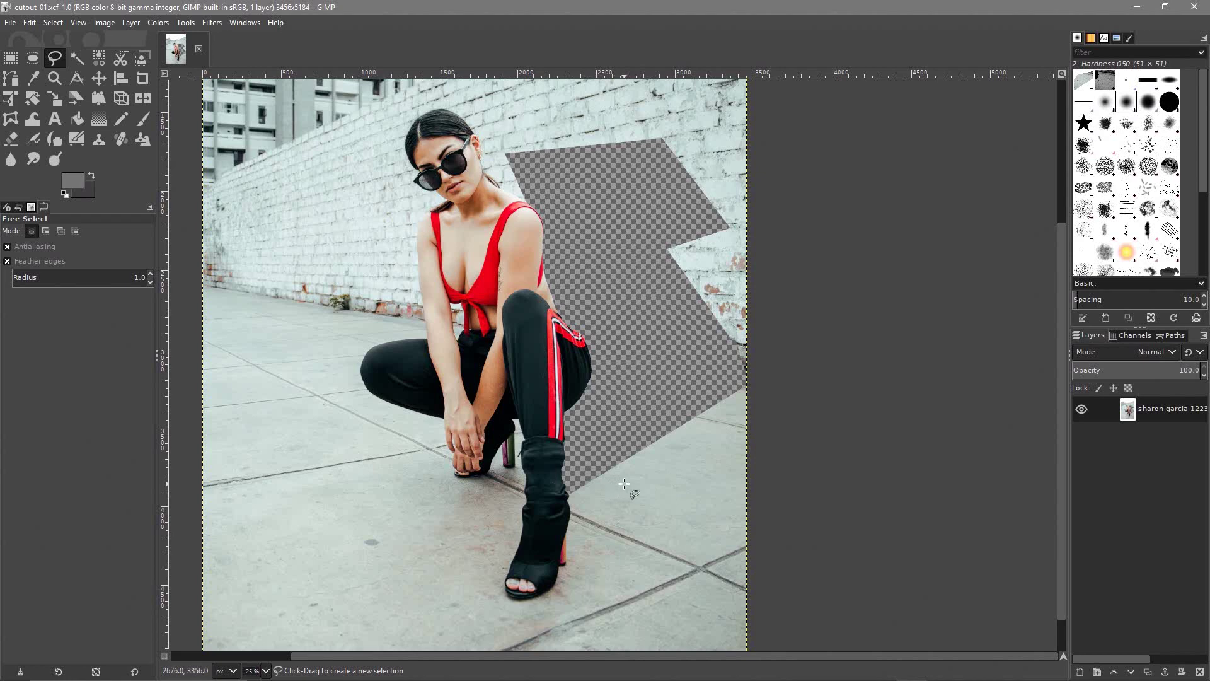
Start a new Free Select outline at the boot's lower fold and trace down the back of the boot to the colored heel
{"action": "scroll", "coordinate": [563, 446], "scroll_direction": "up", "scroll_amount": 2, "text": "ctrl"}
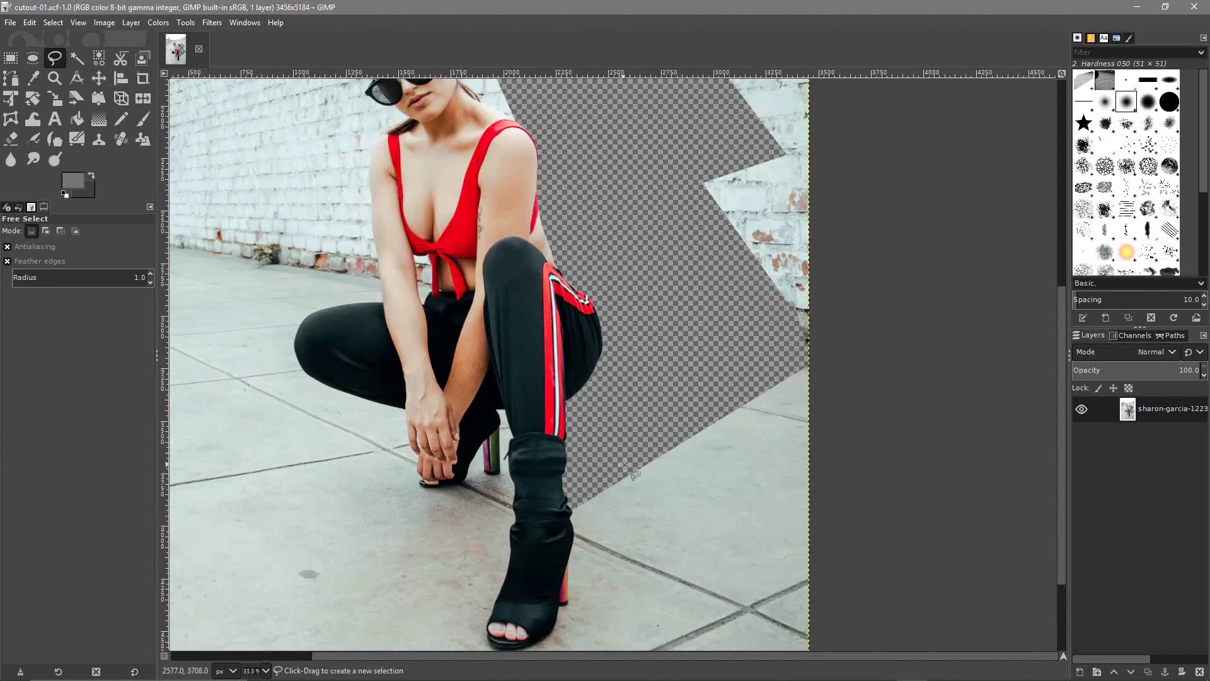
{"action": "scroll", "coordinate": [589, 437], "scroll_direction": "up", "scroll_amount": 2, "text": "ctrl"}
{"action": "left_click_drag", "start_coordinate": [569, 440], "coordinate": [667, 70]}
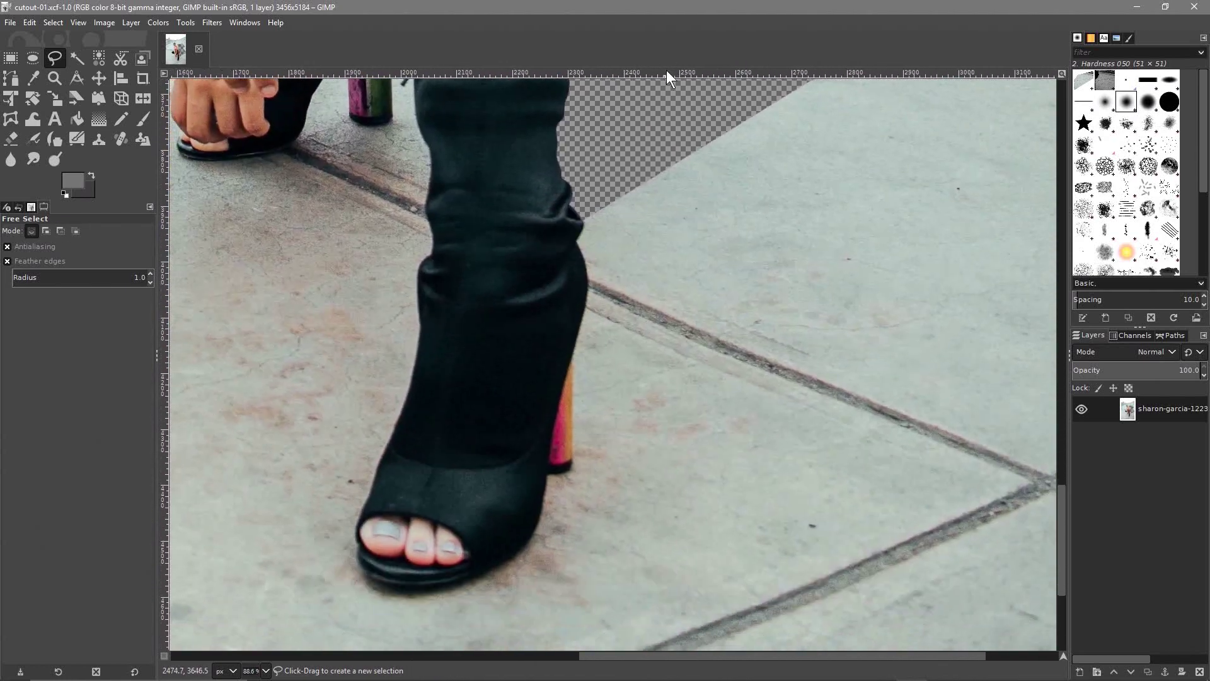
{"action": "left_click", "coordinate": [582, 218]}
{"action": "left_click", "coordinate": [579, 238]}
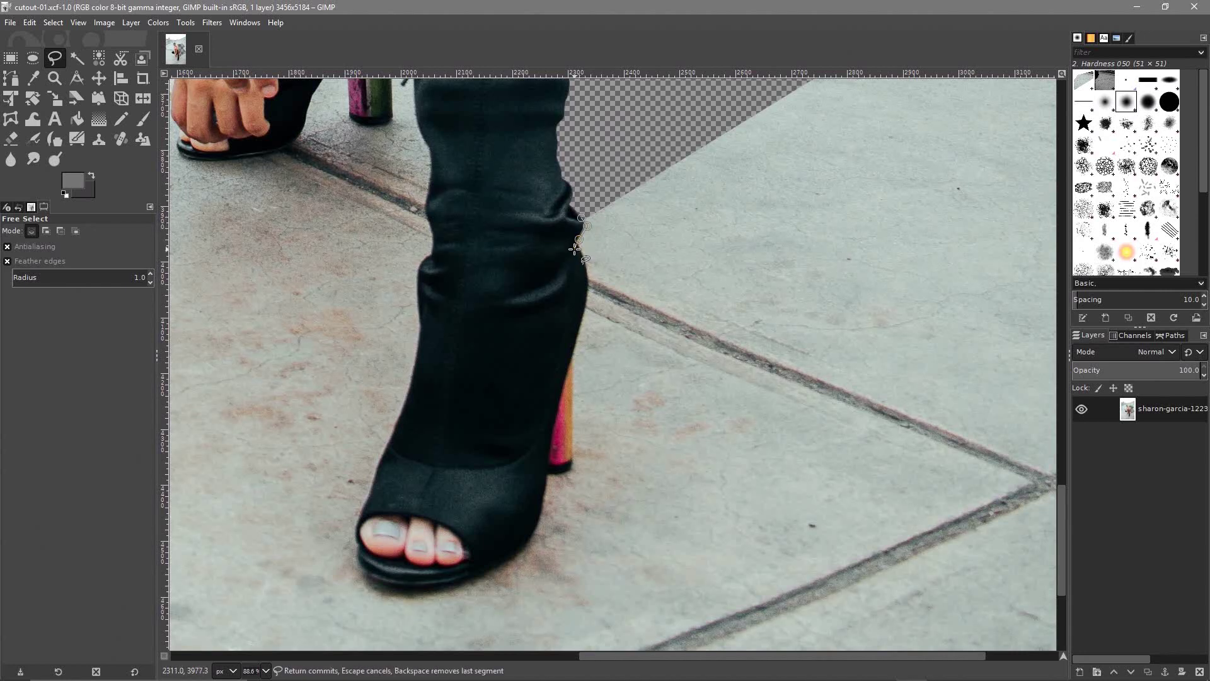
{"action": "left_click", "coordinate": [579, 245]}
{"action": "left_click", "coordinate": [587, 265]}
{"action": "left_click", "coordinate": [588, 287]}
{"action": "left_click", "coordinate": [584, 322]}
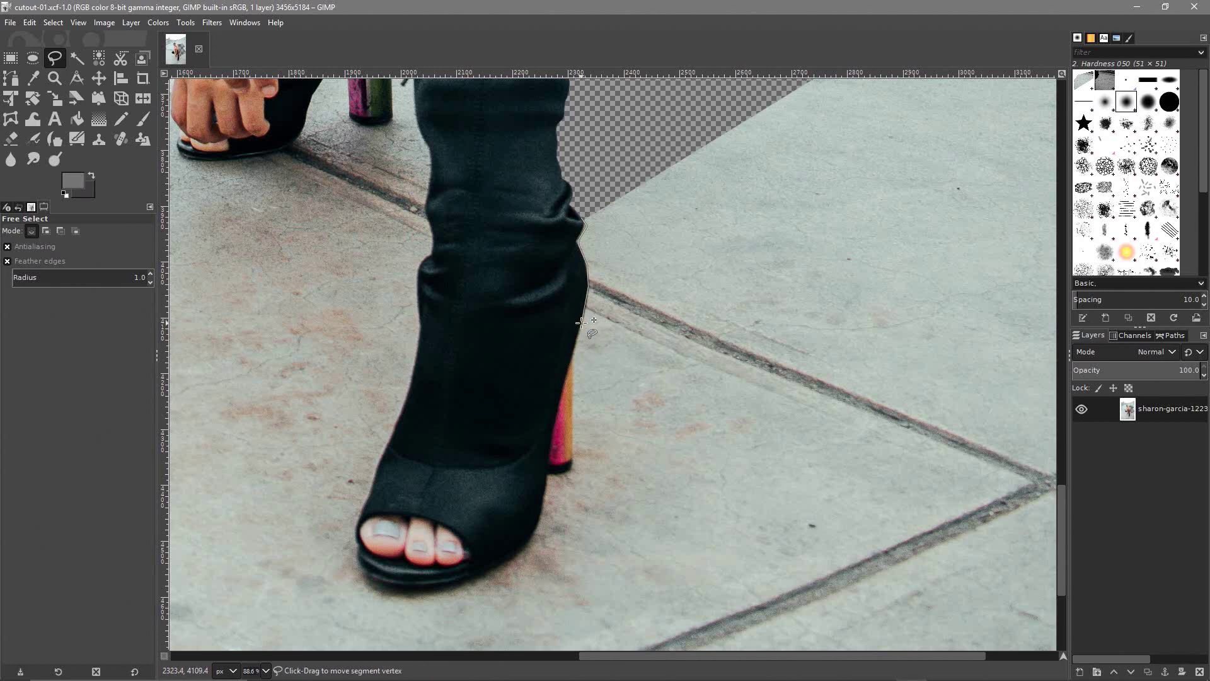
{"action": "left_click", "coordinate": [575, 350]}
{"action": "left_click", "coordinate": [574, 361]}
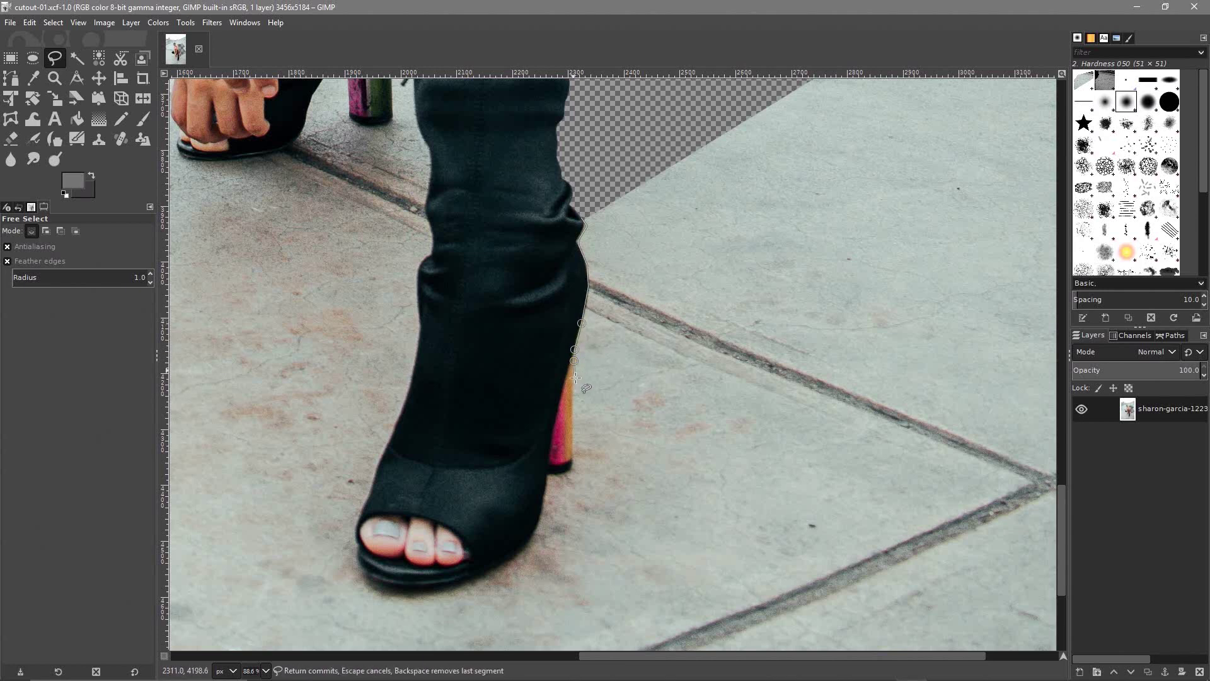
Carry the outline down the colored heel, across its base and onto the edge of the boot's front part
{"action": "left_click", "coordinate": [573, 465]}
{"action": "left_click", "coordinate": [570, 472]}
{"action": "left_click", "coordinate": [558, 474]}
{"action": "left_click", "coordinate": [550, 475]}
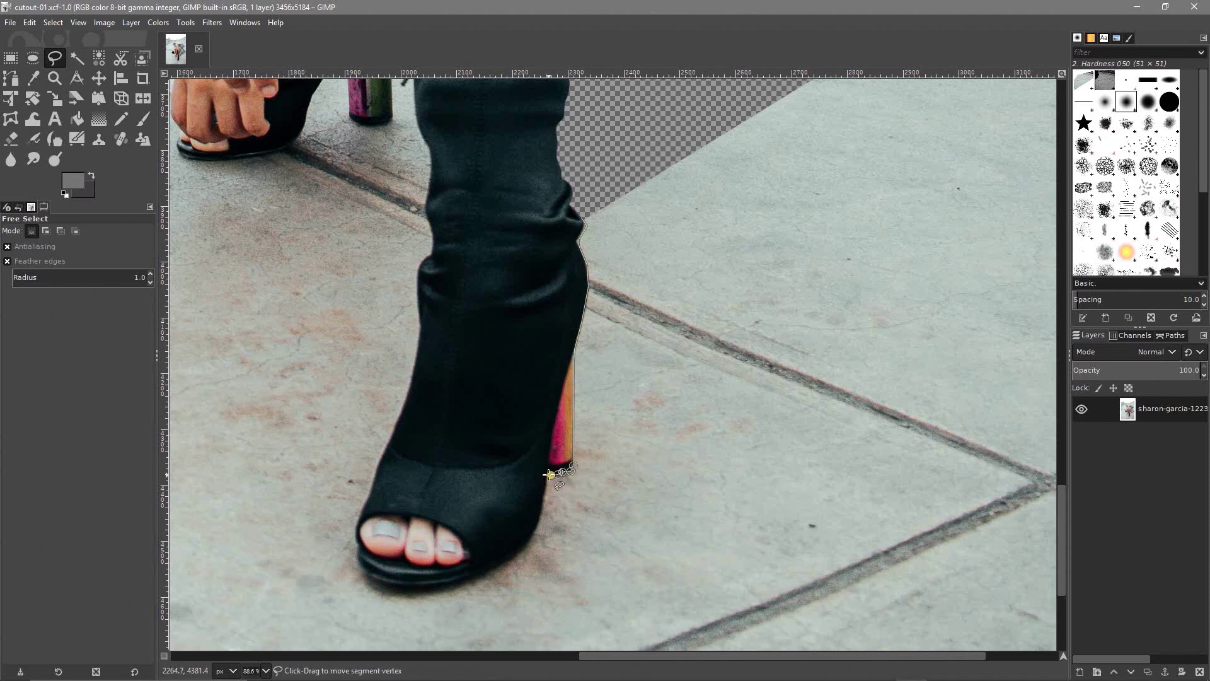
{"action": "left_click", "coordinate": [542, 511]}
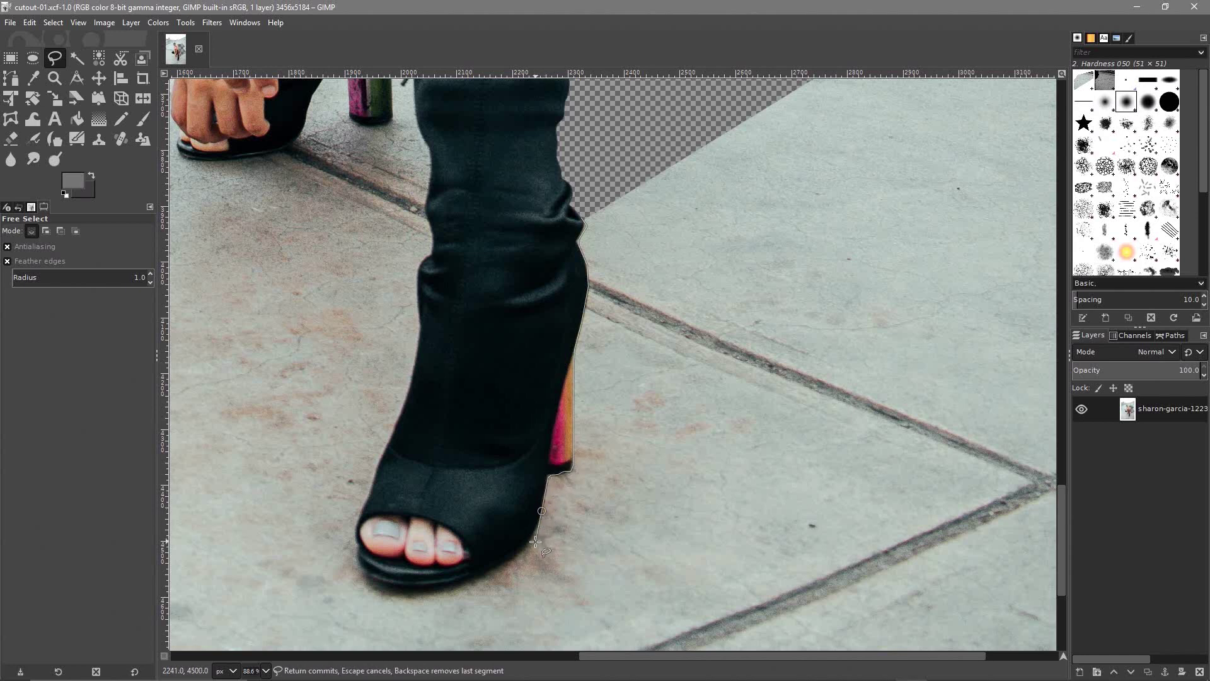
Continue the outline along the underside of the sole to the tip of the toe
{"action": "left_click", "coordinate": [531, 543]}
{"action": "left_click", "coordinate": [511, 559]}
{"action": "left_click", "coordinate": [479, 575]}
{"action": "left_click", "coordinate": [454, 587]}
{"action": "left_click", "coordinate": [413, 591]}
{"action": "left_click", "coordinate": [369, 580]}
Trace the outline around the front of the sole and up past the toes to the open toe's upper edge
{"action": "left_click", "coordinate": [365, 574]}
{"action": "left_click", "coordinate": [363, 569]}
{"action": "left_click", "coordinate": [358, 557]}
{"action": "left_click", "coordinate": [358, 551]}
{"action": "left_click", "coordinate": [356, 541]}
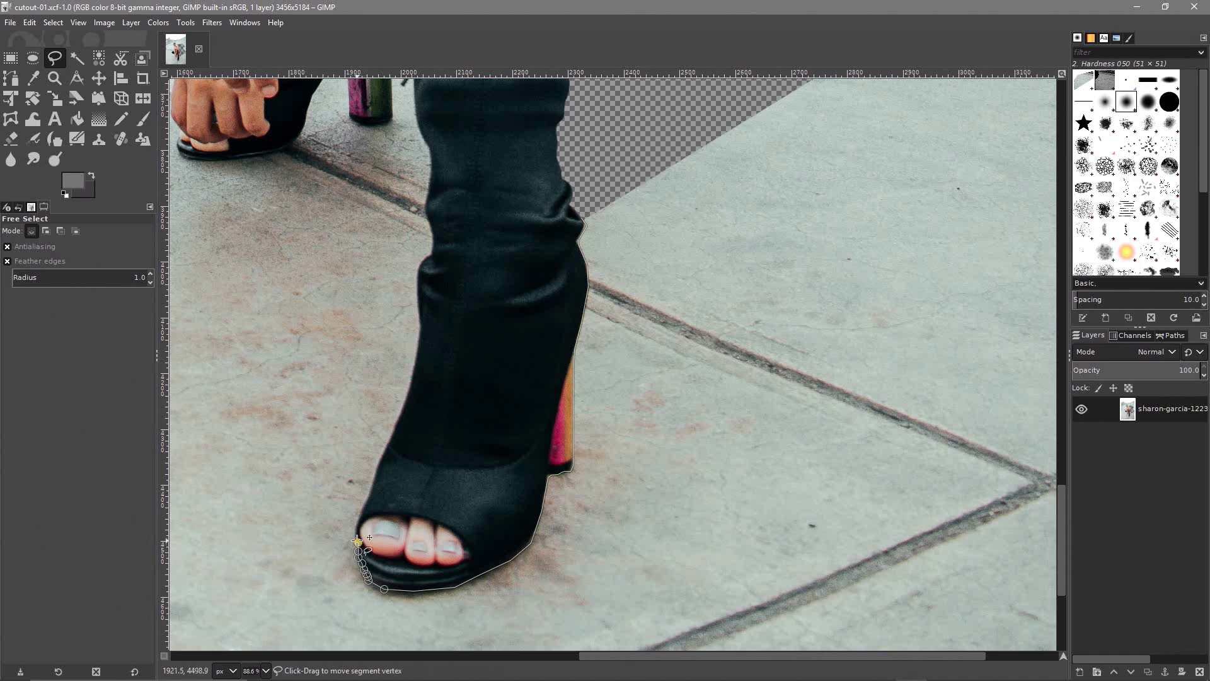
{"action": "left_click", "coordinate": [354, 535]}
{"action": "left_click", "coordinate": [361, 513]}
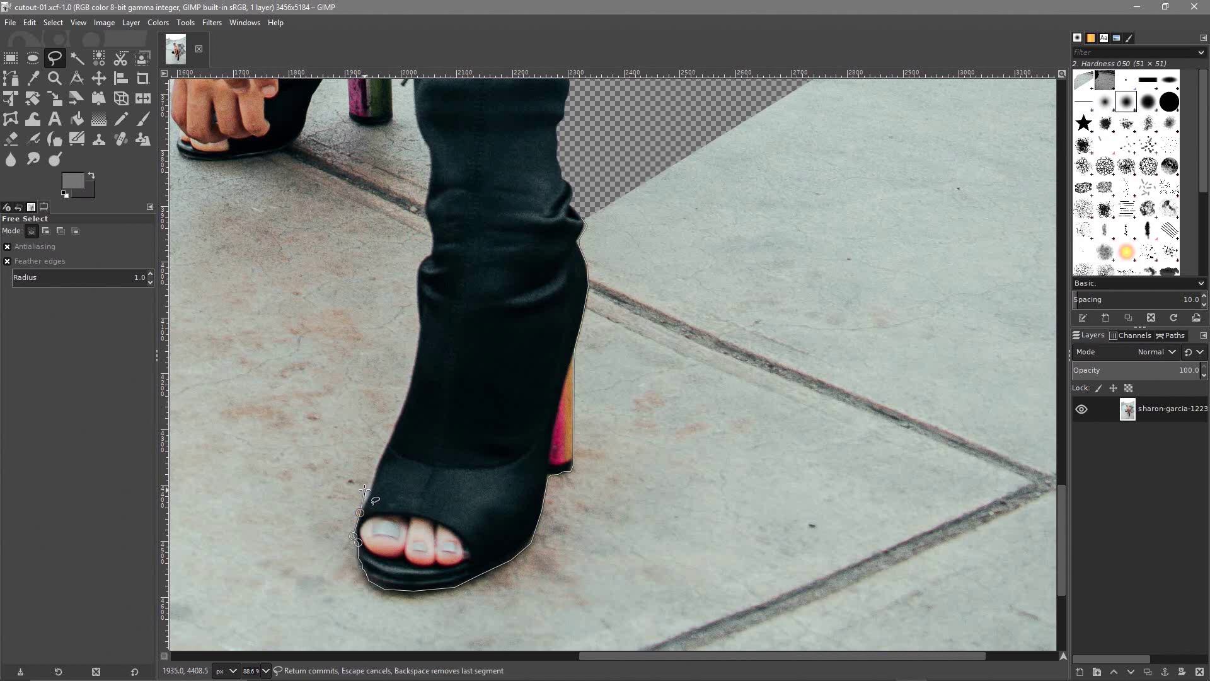
Trace the outline up the front of the boot to the indentation above its lower fold
{"action": "left_click", "coordinate": [371, 491]}
{"action": "left_click", "coordinate": [390, 439]}
{"action": "left_click", "coordinate": [422, 328]}
{"action": "left_click", "coordinate": [418, 311]}
{"action": "left_click", "coordinate": [417, 285]}
{"action": "left_click", "coordinate": [417, 270]}
{"action": "left_click", "coordinate": [421, 260]}
{"action": "left_click", "coordinate": [431, 254]}
Close the outline outside the image's lower edges and back to the boot fold, making the pavement around the boot a selection
{"action": "scroll", "coordinate": [207, 303], "scroll_direction": "down", "scroll_amount": 3, "text": "ctrl"}
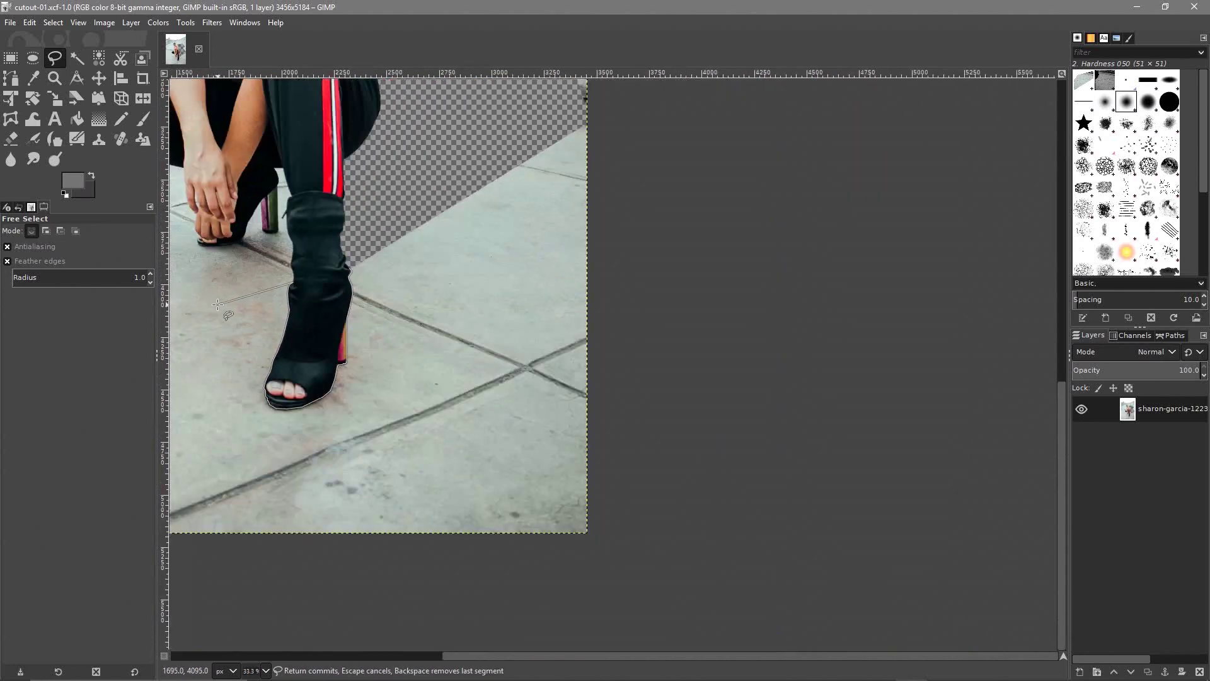
{"action": "scroll", "coordinate": [221, 300], "scroll_direction": "left", "scroll_amount": 6}
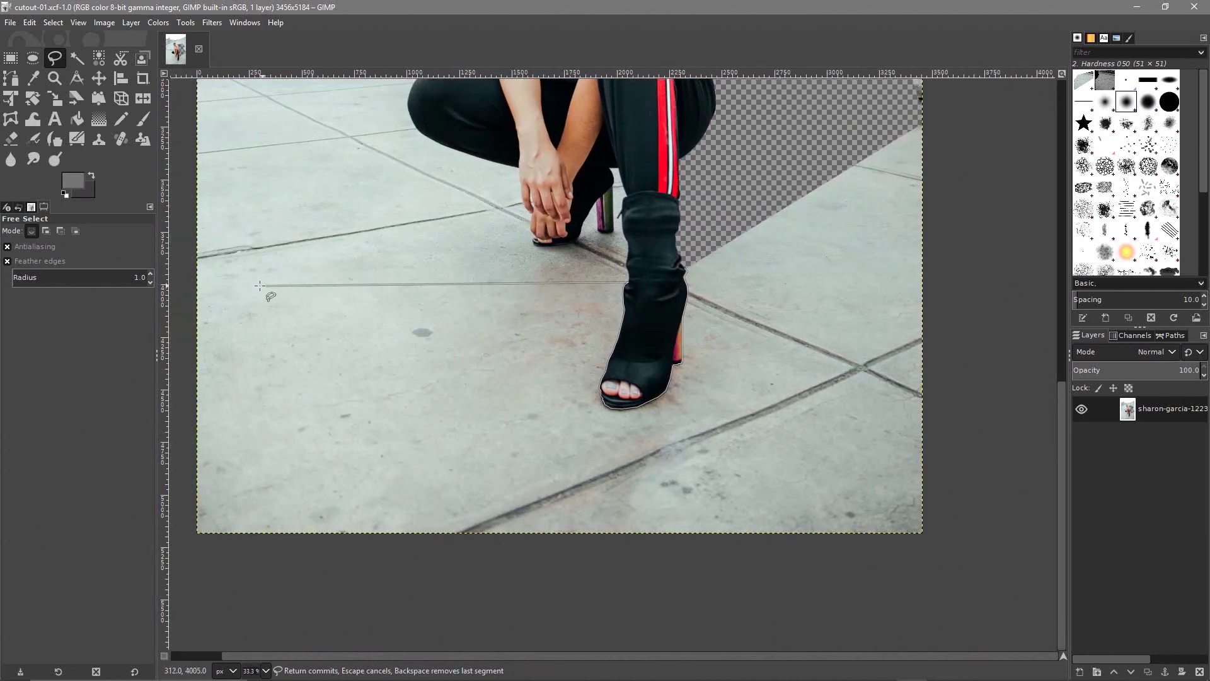
{"action": "left_click", "coordinate": [192, 283]}
{"action": "left_click", "coordinate": [192, 560]}
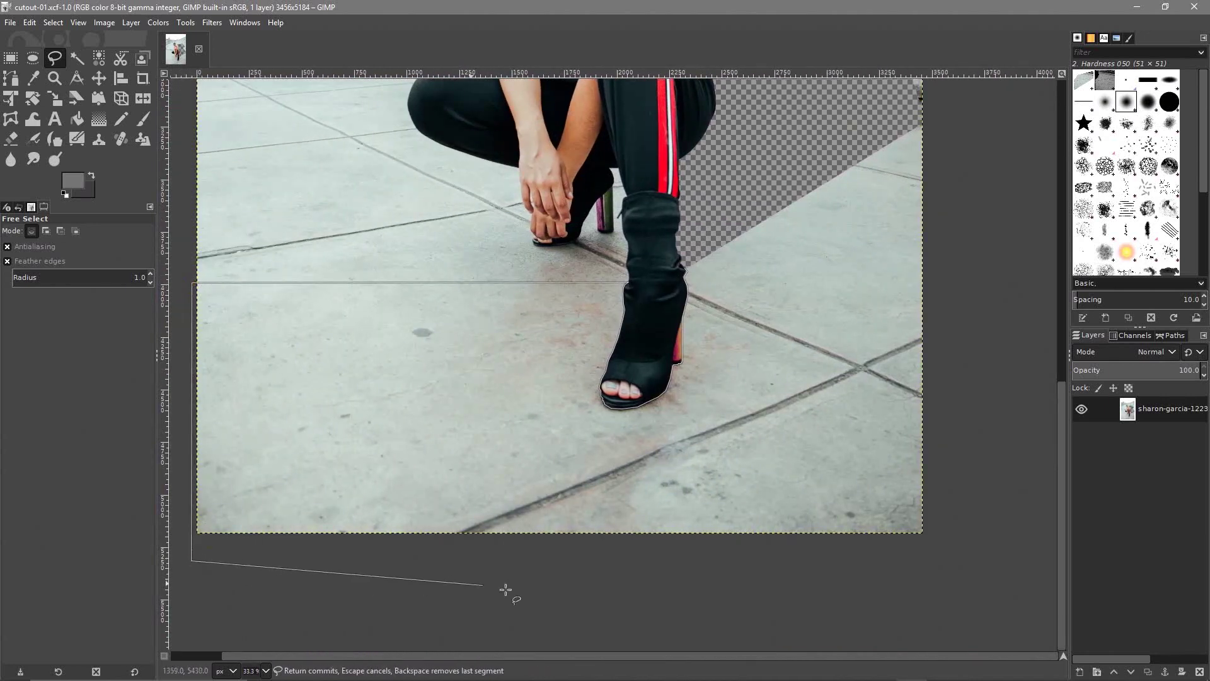
{"action": "left_click", "coordinate": [781, 576]}
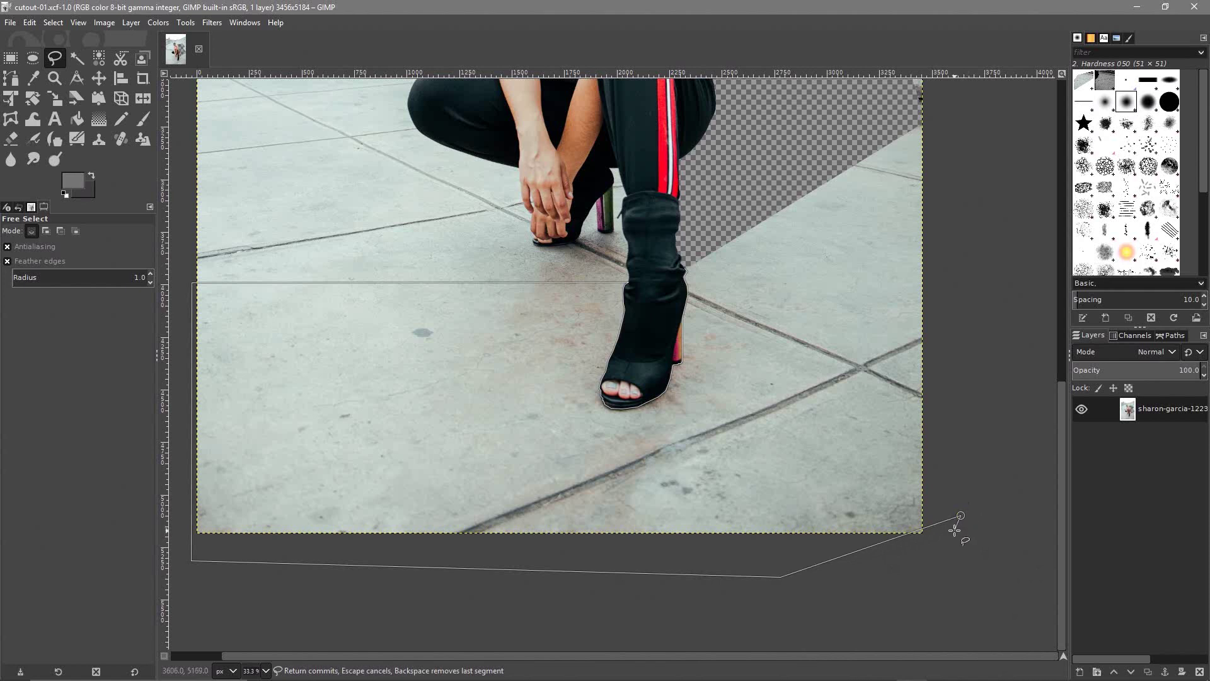
{"action": "left_click", "coordinate": [962, 541]}
{"action": "left_click", "coordinate": [953, 147]}
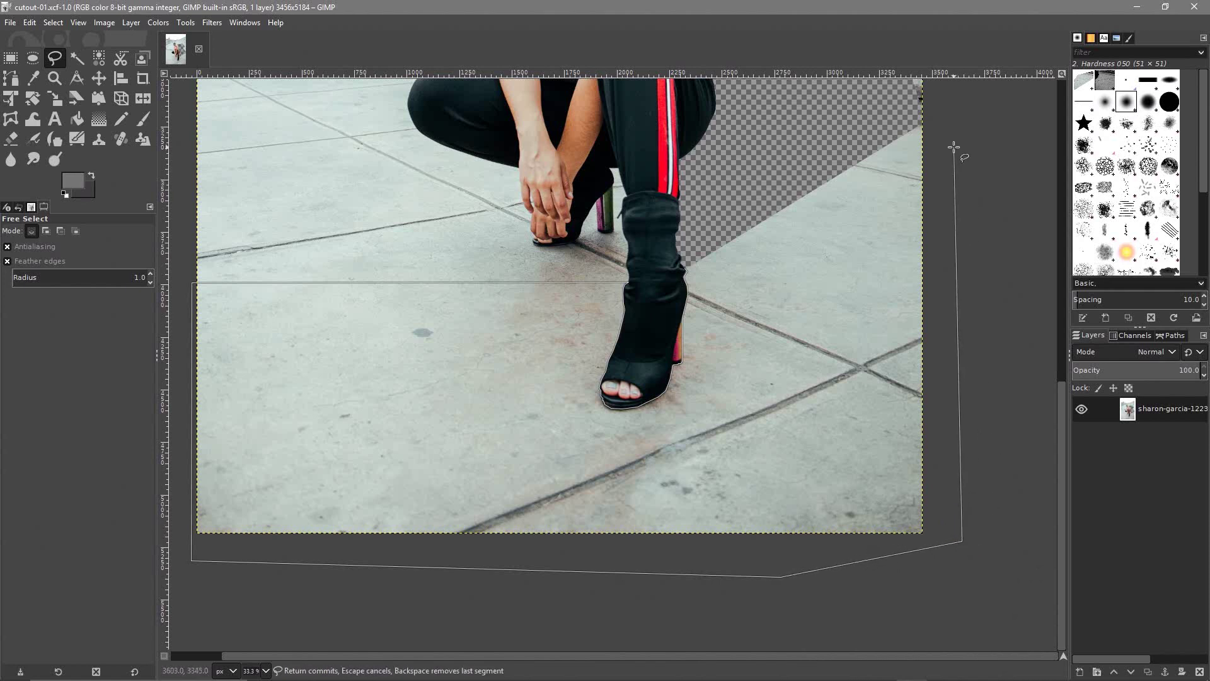
{"action": "left_click", "coordinate": [908, 94]}
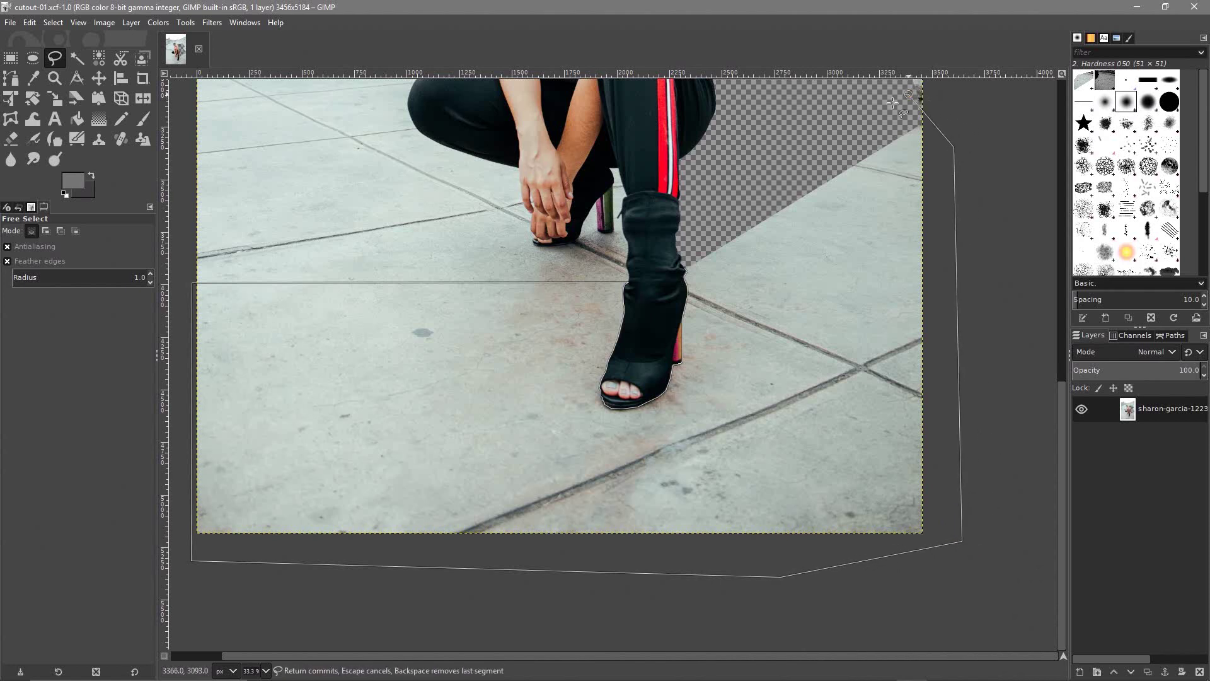
{"action": "left_click", "coordinate": [685, 268]}
{"action": "key", "text": "Return"}
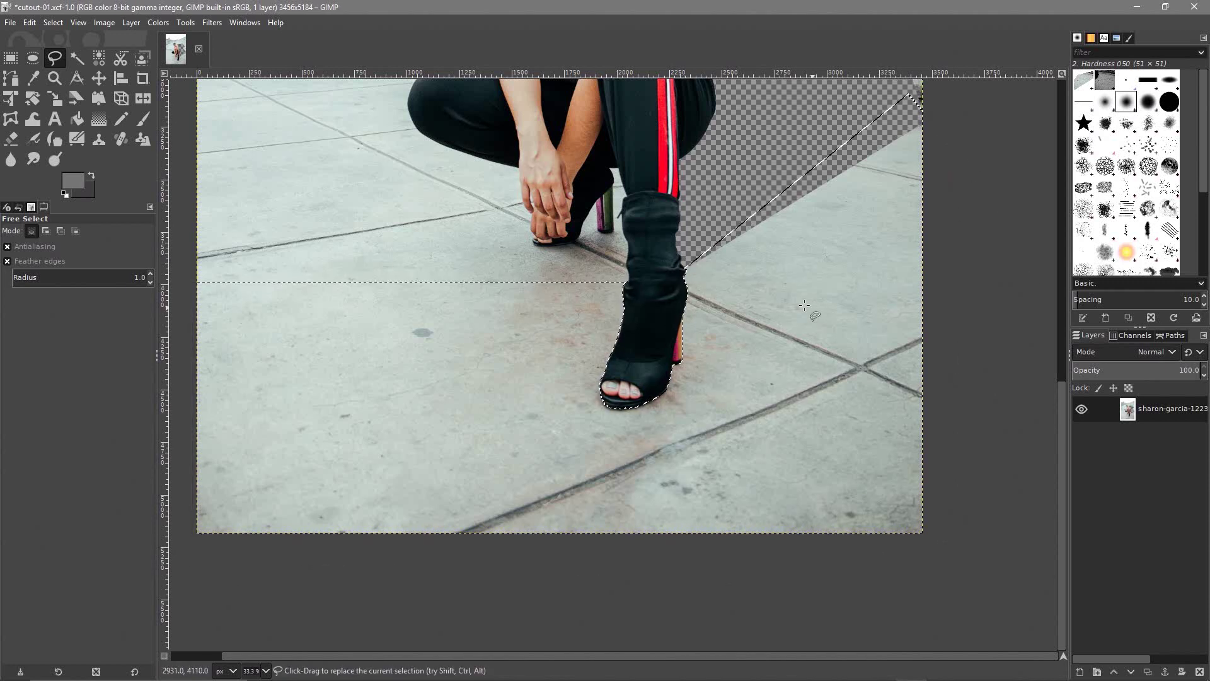
Cut the selected lower pavement around the boot out of the image and clear the selection
{"action": "left_click", "coordinate": [29, 23]}
{"action": "left_click", "coordinate": [44, 98]}
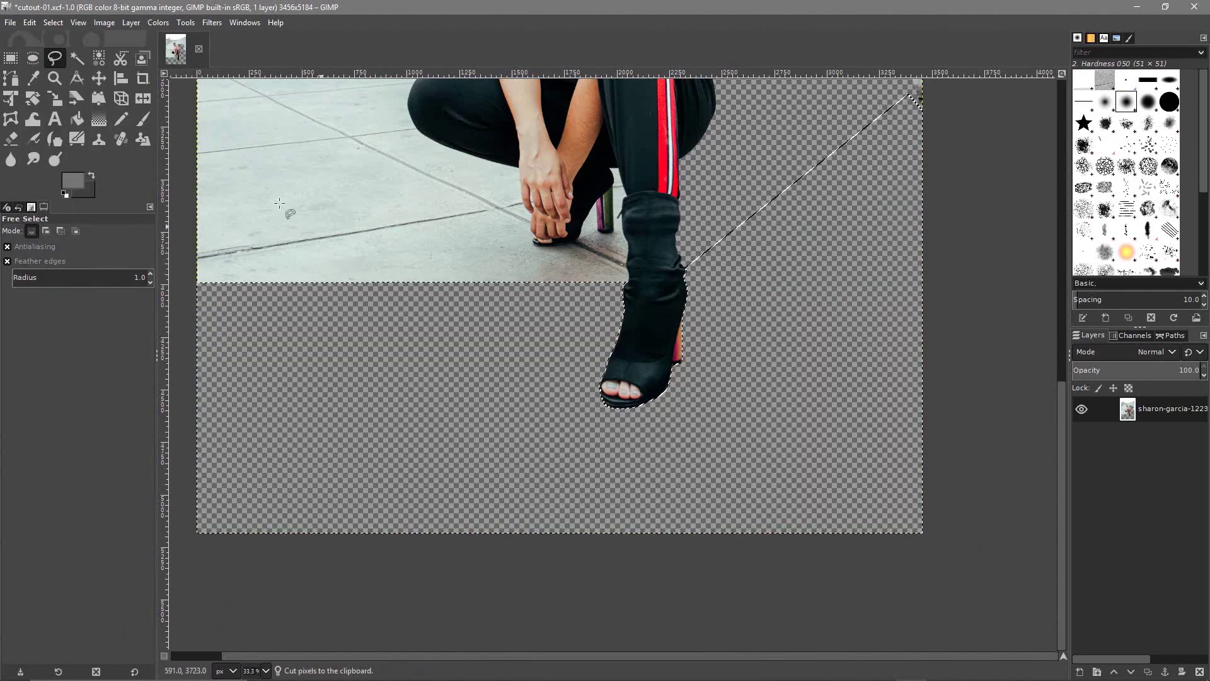
{"action": "left_click", "coordinate": [53, 23]}
{"action": "left_click", "coordinate": [63, 48]}
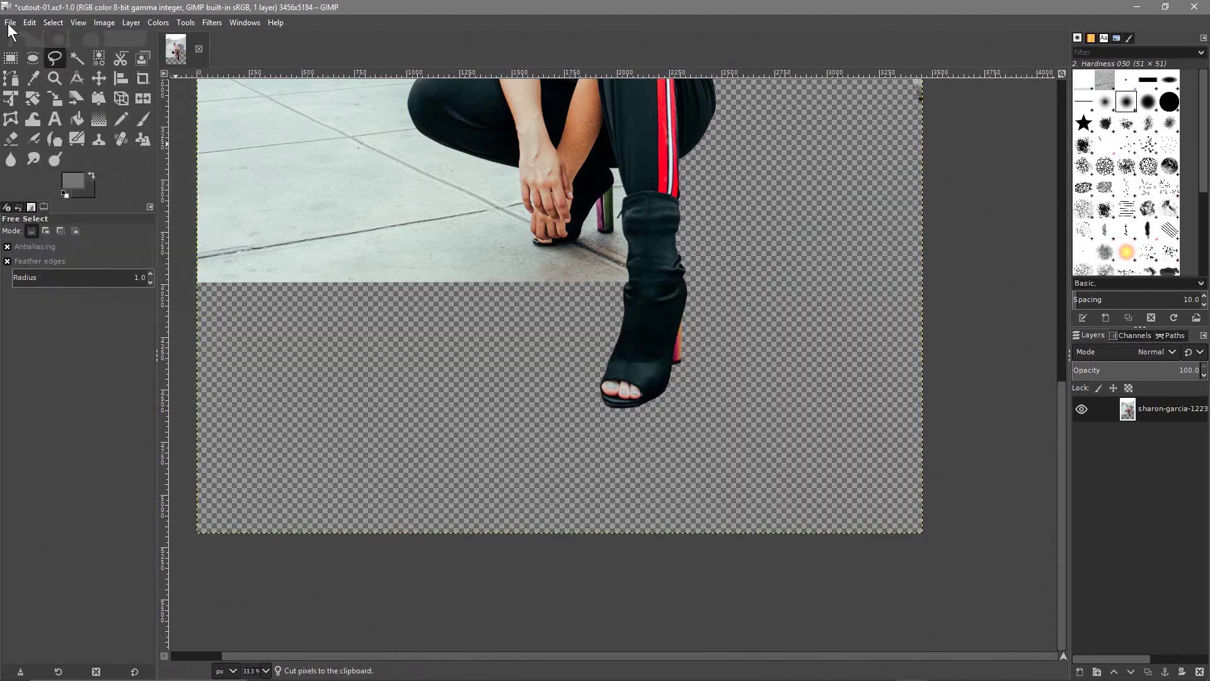
Save the changes to cutout-01.xcf
{"action": "left_click", "coordinate": [10, 23]}
{"action": "left_click", "coordinate": [36, 154]}
Start a free selection at the pavement's cut edge beside the front boot and trace up past the boot's folds
{"action": "scroll", "coordinate": [624, 307], "scroll_direction": "up", "scroll_amount": 1}
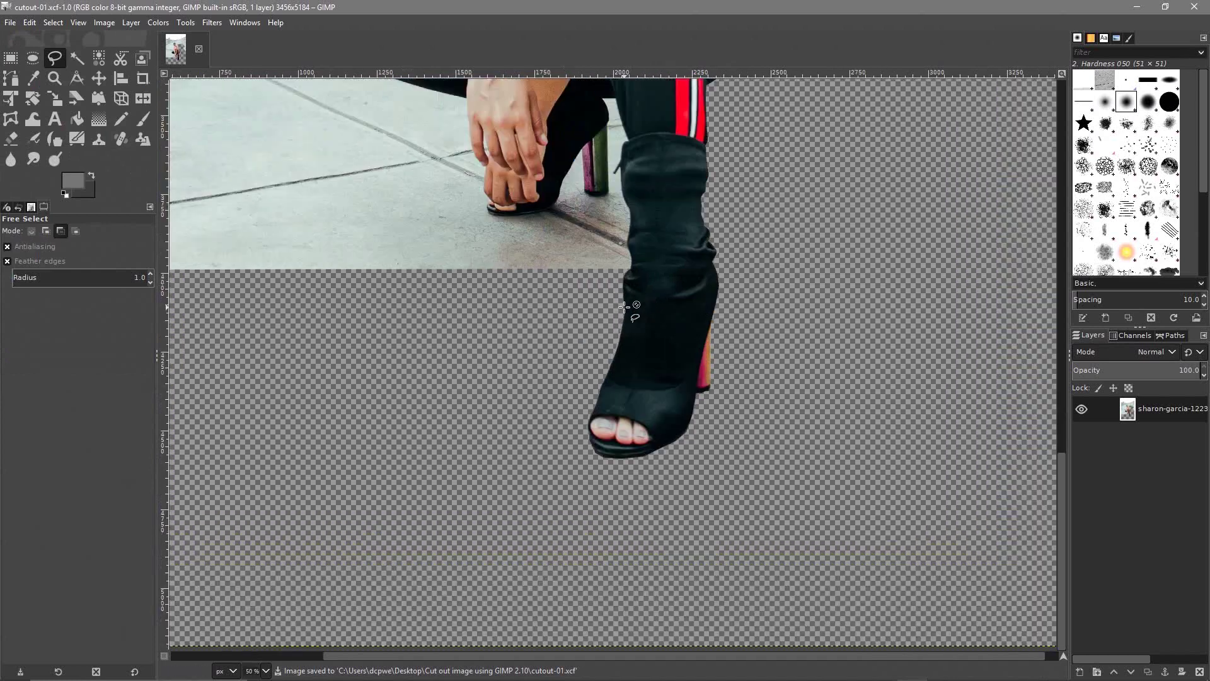
{"action": "scroll", "coordinate": [624, 307], "scroll_direction": "up", "scroll_amount": 2}
{"action": "scroll", "coordinate": [624, 307], "scroll_direction": "down", "scroll_amount": 1}
{"action": "left_click_drag", "start_coordinate": [578, 241], "coordinate": [641, 387]}
{"action": "scroll", "coordinate": [651, 517], "scroll_direction": "up", "scroll_amount": 1}
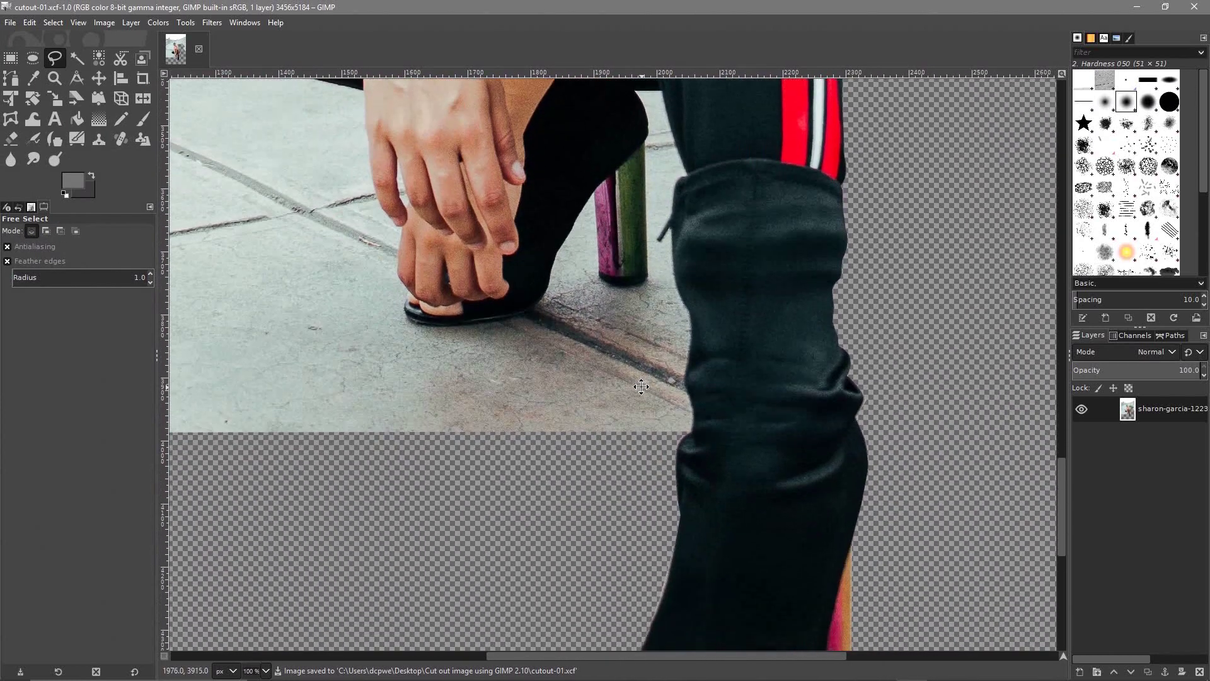
{"action": "left_click", "coordinate": [690, 431]}
{"action": "left_click_drag", "start_coordinate": [695, 407], "coordinate": [688, 372]}
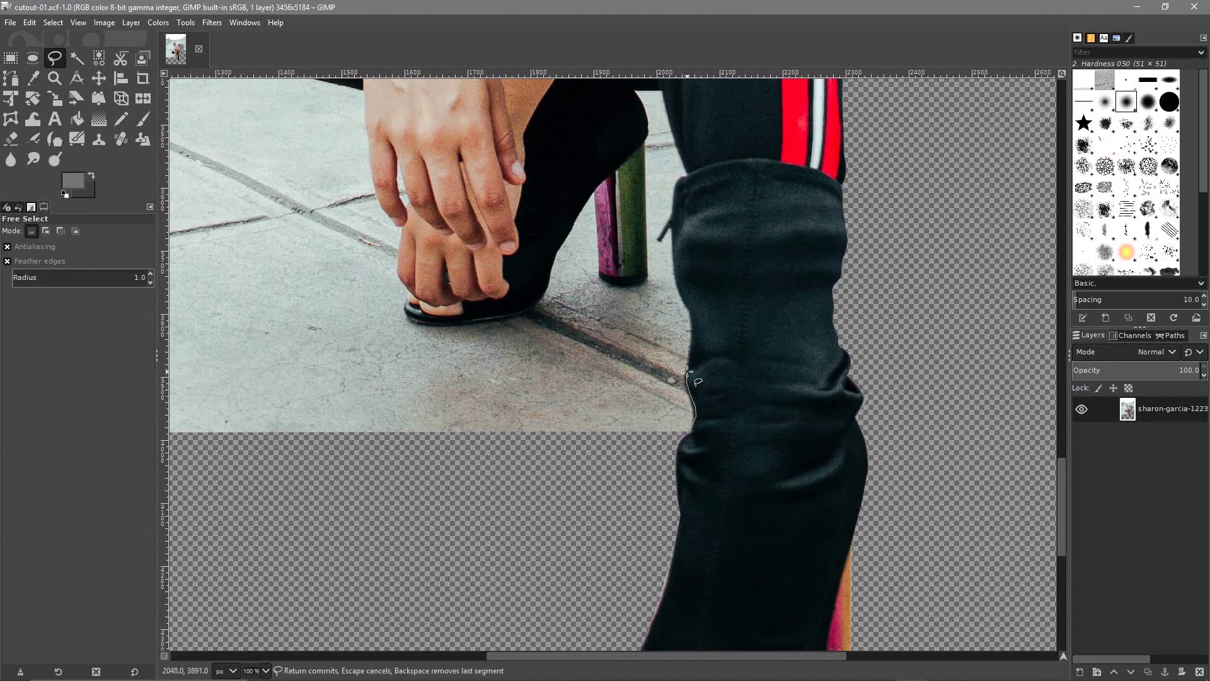
{"action": "left_click", "coordinate": [689, 352]}
{"action": "left_click", "coordinate": [691, 331]}
Continue the outline up the boot shaft to just below its upper cuff, leaving the small zipper pull outside
{"action": "left_click", "coordinate": [680, 291]}
{"action": "left_click", "coordinate": [674, 266]}
{"action": "left_click", "coordinate": [670, 240]}
{"action": "left_click", "coordinate": [670, 230]}
{"action": "left_click", "coordinate": [671, 209]}
{"action": "left_click", "coordinate": [672, 187]}
{"action": "left_click", "coordinate": [674, 178]}
Refine the outline around the boot cuff's corner and carry it onto the edge of the trouser leg
{"action": "scroll", "coordinate": [684, 178], "scroll_direction": "up", "scroll_amount": 3}
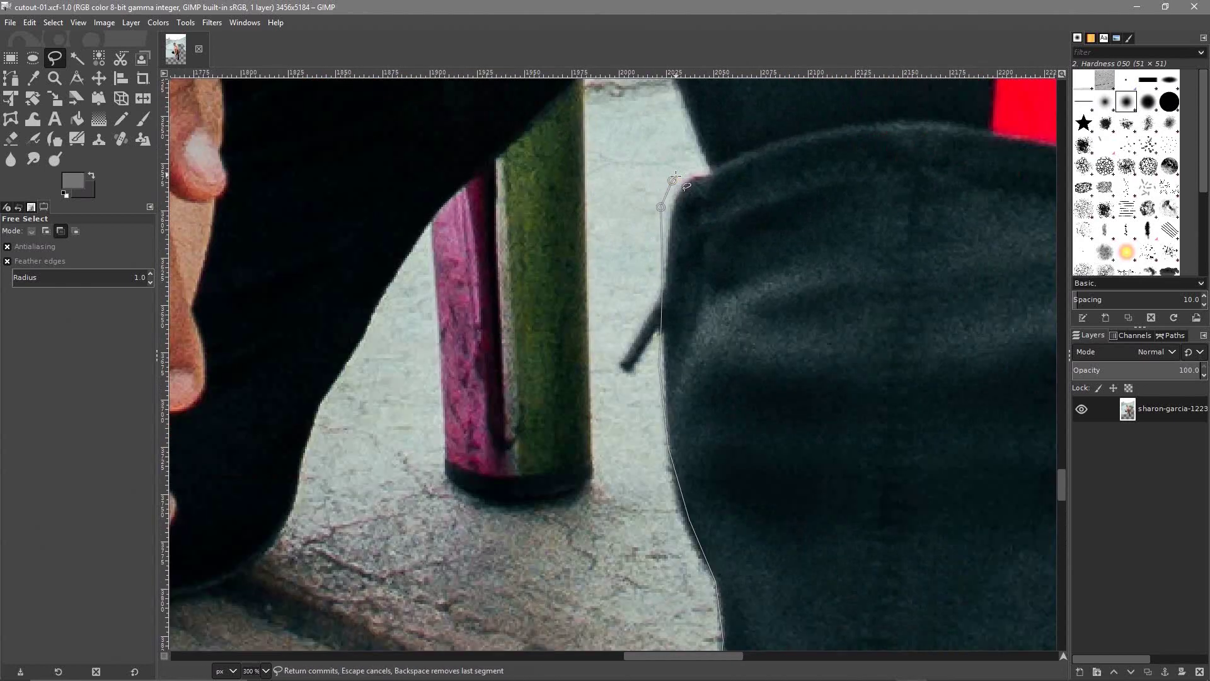
{"action": "left_click_drag", "start_coordinate": [660, 208], "coordinate": [684, 182]}
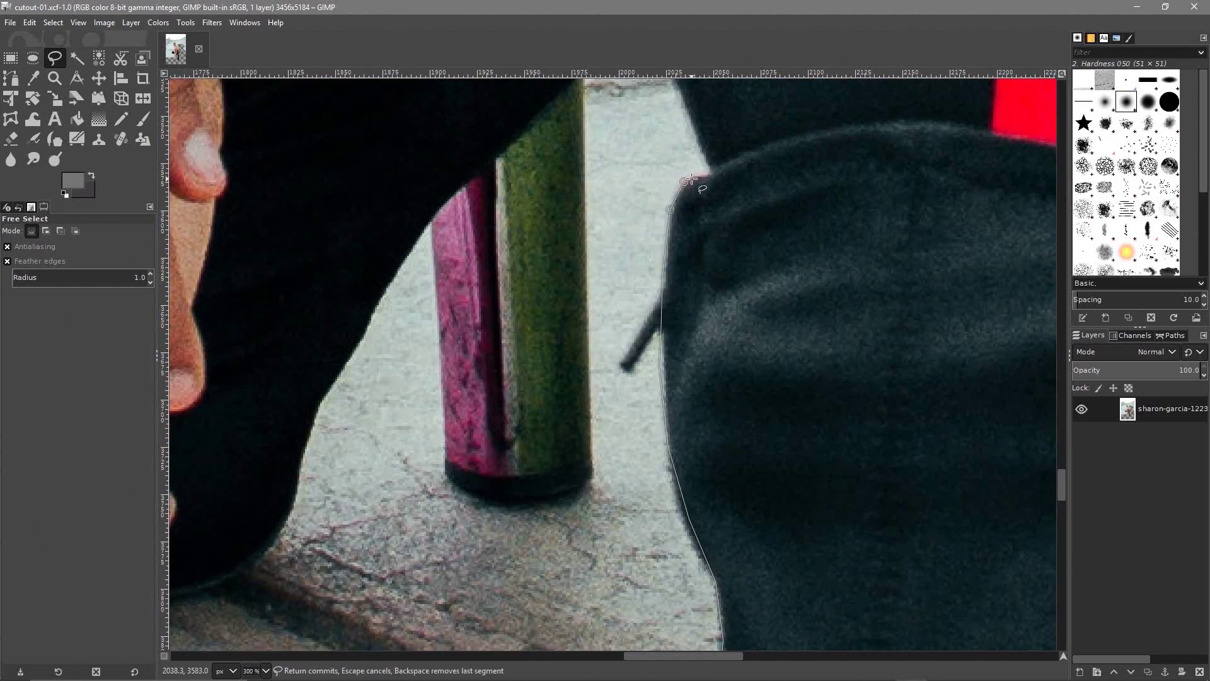
{"action": "left_click", "coordinate": [708, 177]}
{"action": "left_click", "coordinate": [699, 142]}
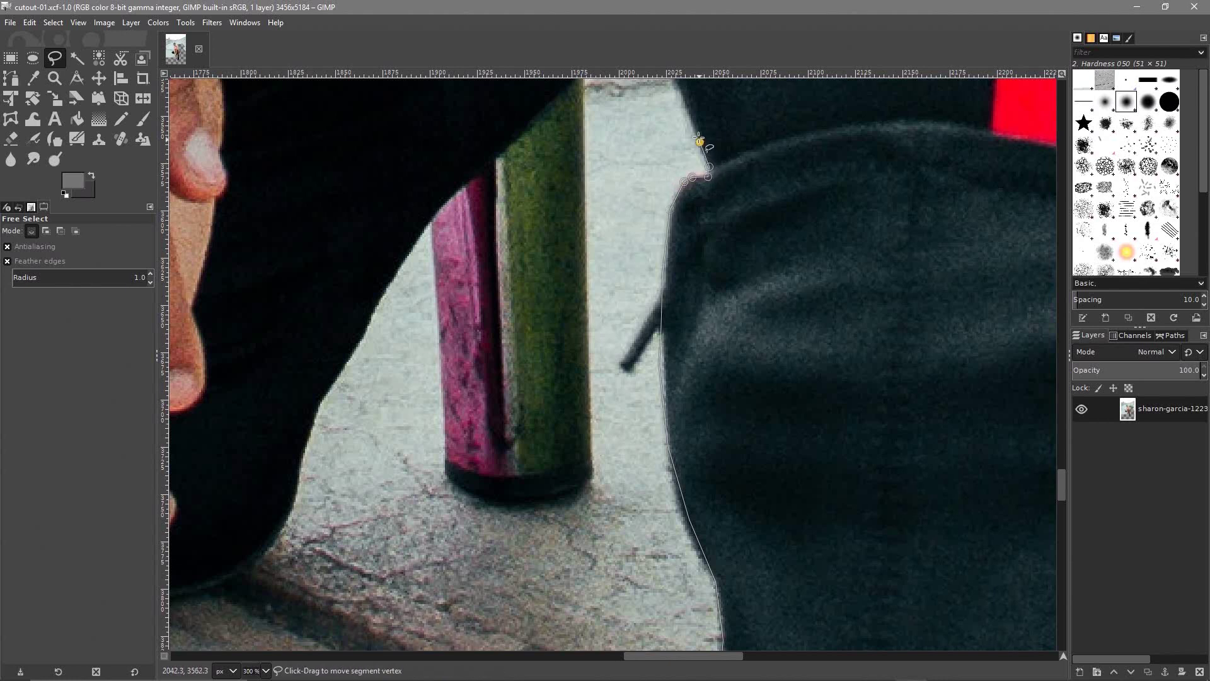
{"action": "left_click", "coordinate": [684, 106]}
{"action": "left_click_drag", "start_coordinate": [699, 143], "coordinate": [686, 106]}
Trace up the trouser leg's edge to the upper corner of the pavement gap between the legs
{"action": "left_click_drag", "start_coordinate": [638, 138], "coordinate": [689, 413]}
{"action": "left_click", "coordinate": [718, 335]}
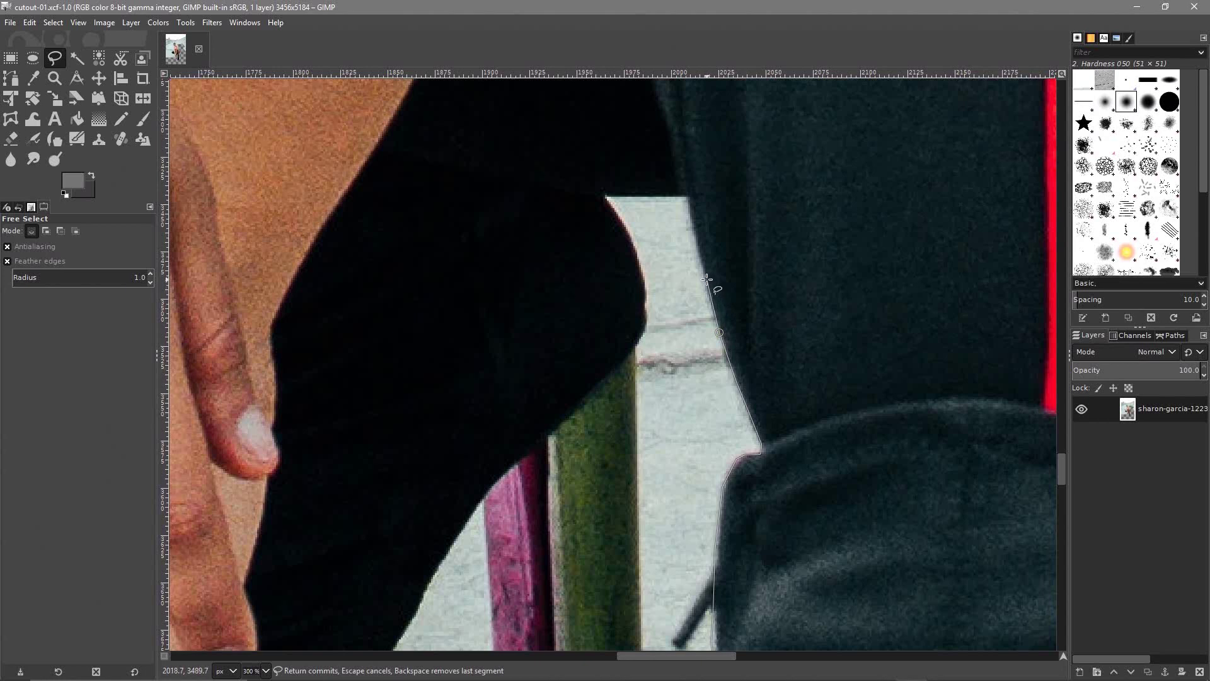
{"action": "left_click", "coordinate": [697, 240]}
{"action": "left_click", "coordinate": [691, 197]}
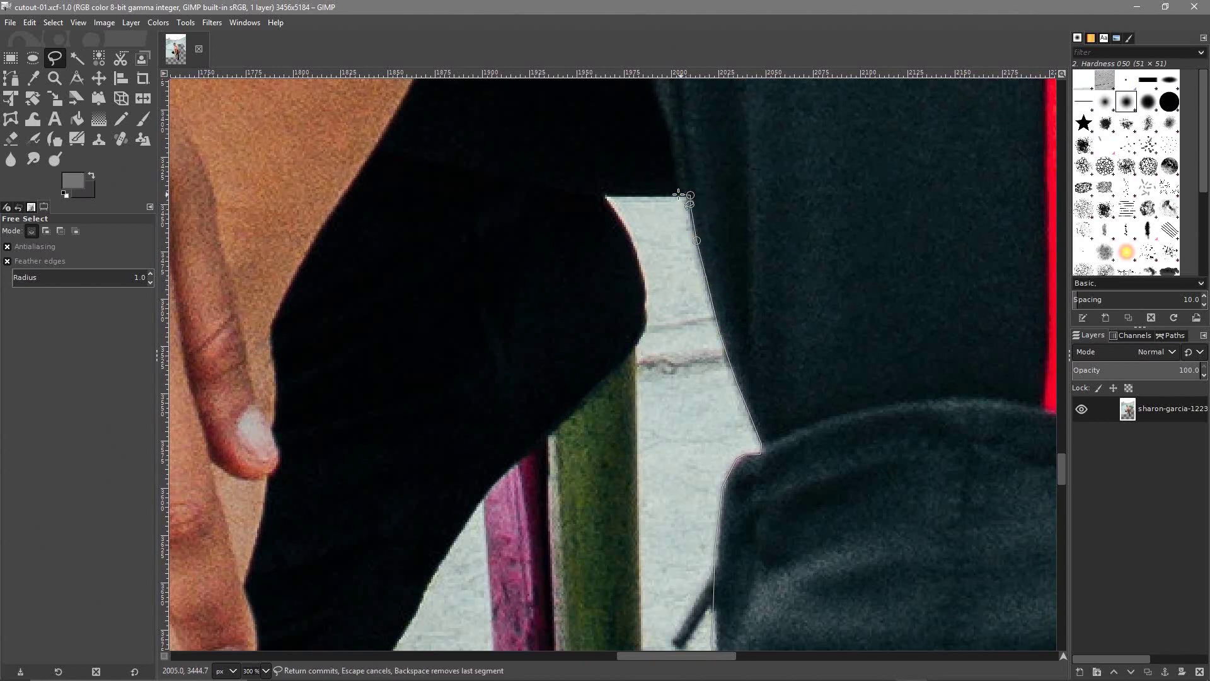
Trace across the top of the gap and around the back of the rear boot to where its heel begins
{"action": "left_click", "coordinate": [606, 198]}
{"action": "left_click", "coordinate": [615, 214]}
{"action": "left_click_drag", "start_coordinate": [629, 231], "coordinate": [648, 323]}
{"action": "left_click", "coordinate": [635, 346]}
{"action": "scroll", "coordinate": [627, 549], "scroll_direction": "down", "scroll_amount": 3}
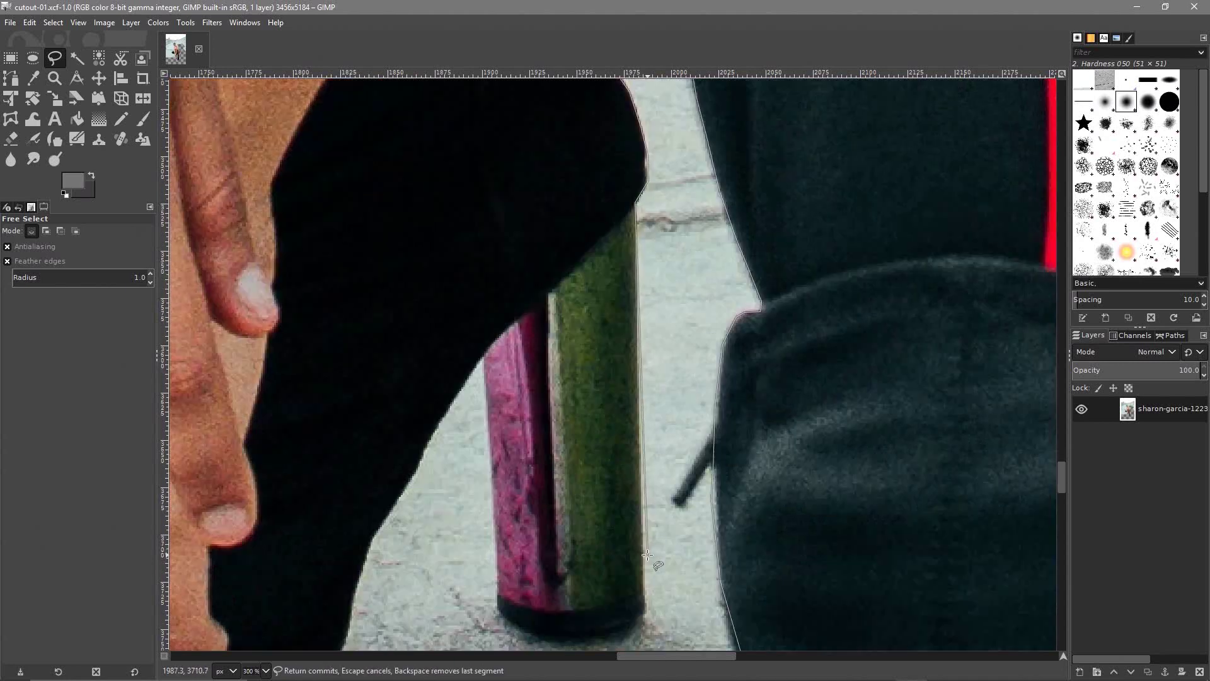
Trace the outline down, under and back up the pink and green heel to the rear boot's arch
{"action": "left_click", "coordinate": [646, 612]}
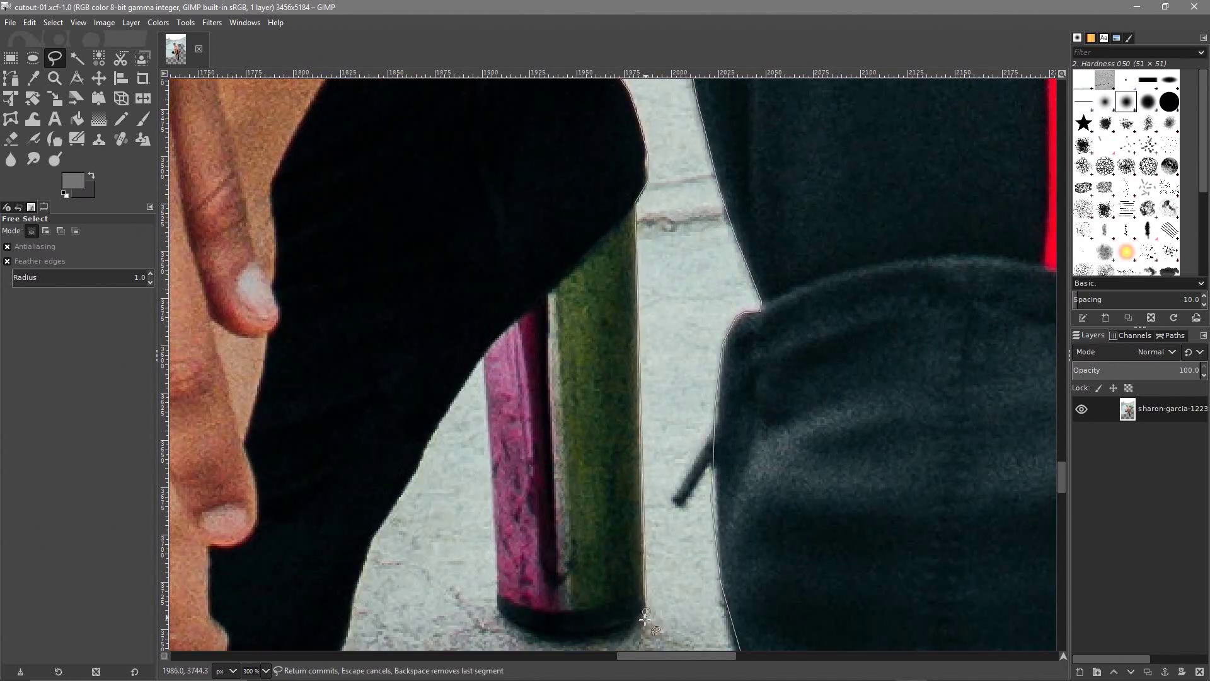
{"action": "left_click", "coordinate": [628, 631]}
{"action": "left_click", "coordinate": [596, 638]}
{"action": "left_click", "coordinate": [562, 644]}
{"action": "left_click", "coordinate": [536, 638]}
{"action": "left_click", "coordinate": [498, 612]}
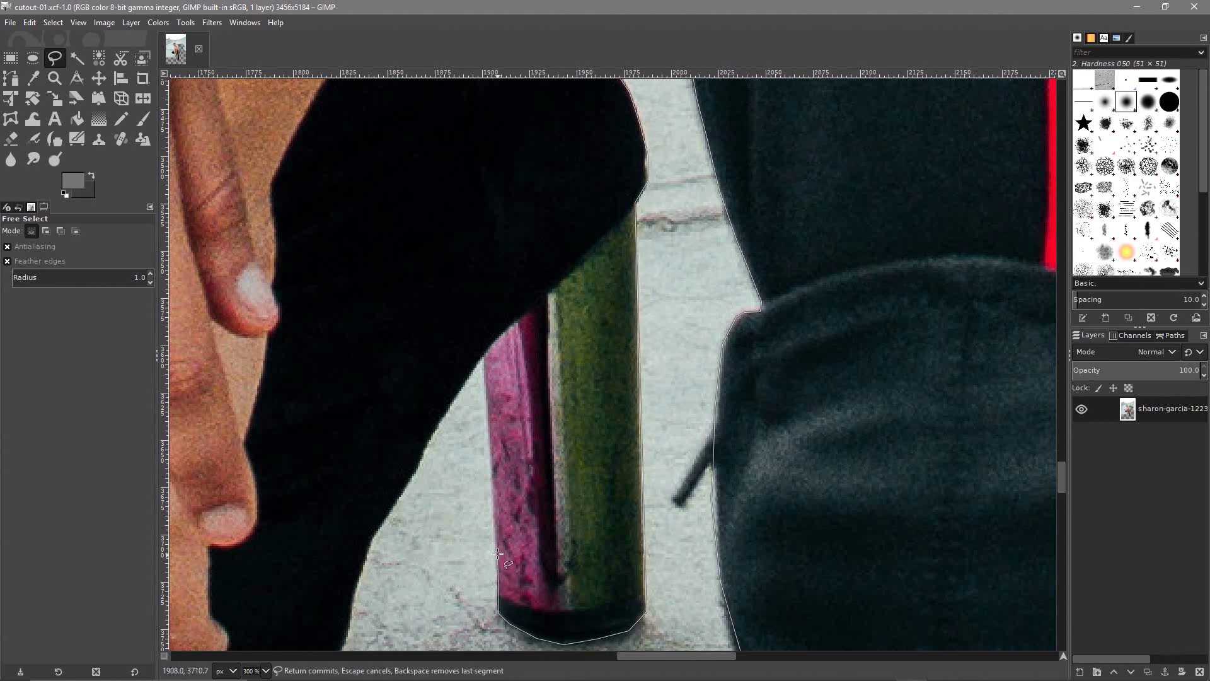
{"action": "left_click", "coordinate": [482, 358]}
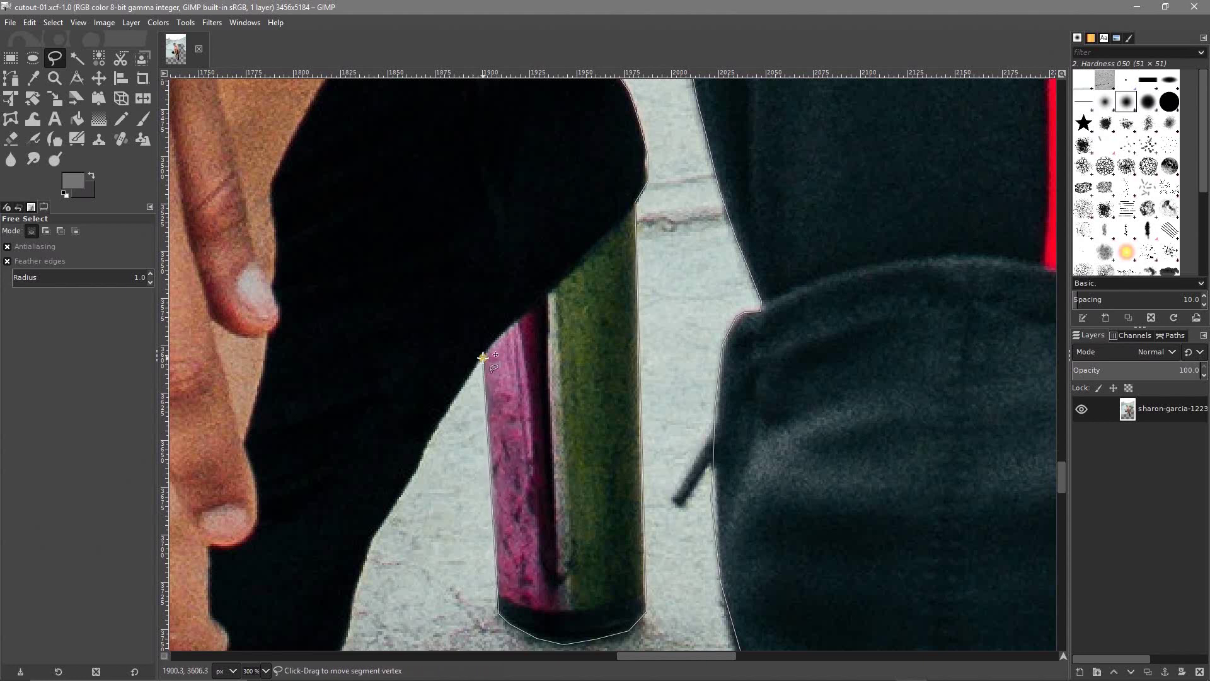
Trace down the upper part of the rear boot's arch to the bend in its edge
{"action": "left_click", "coordinate": [457, 395]}
{"action": "left_click", "coordinate": [439, 428]}
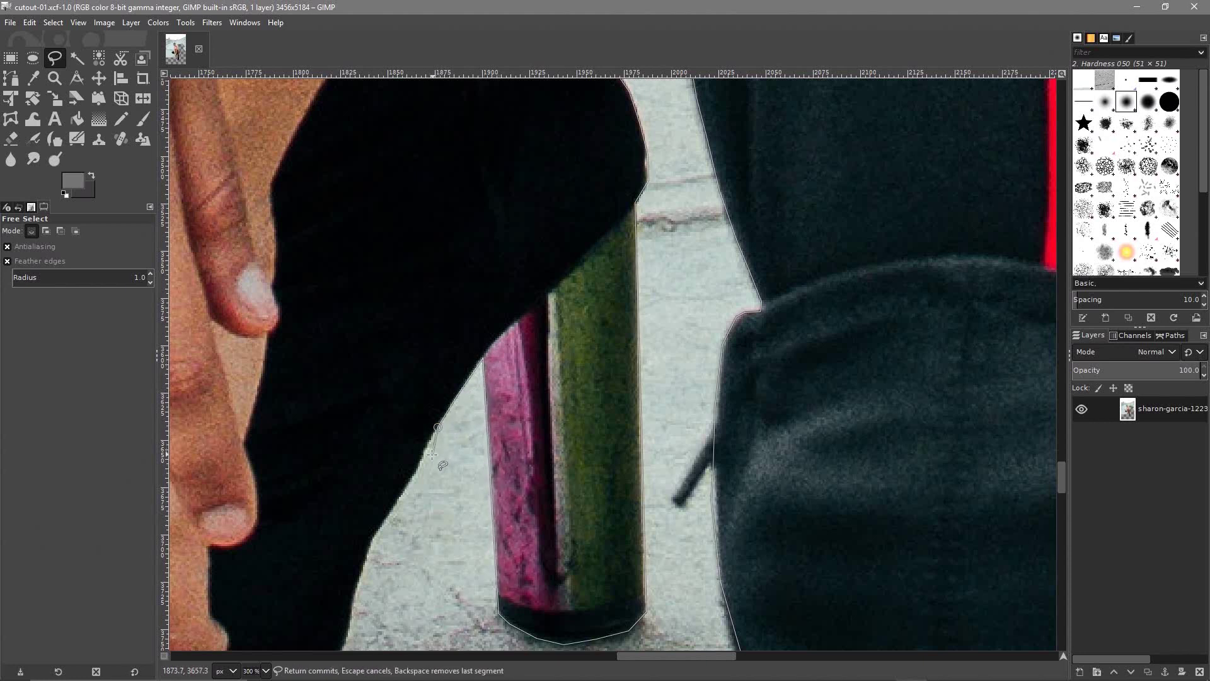
{"action": "left_click", "coordinate": [413, 476]}
{"action": "left_click", "coordinate": [393, 509]}
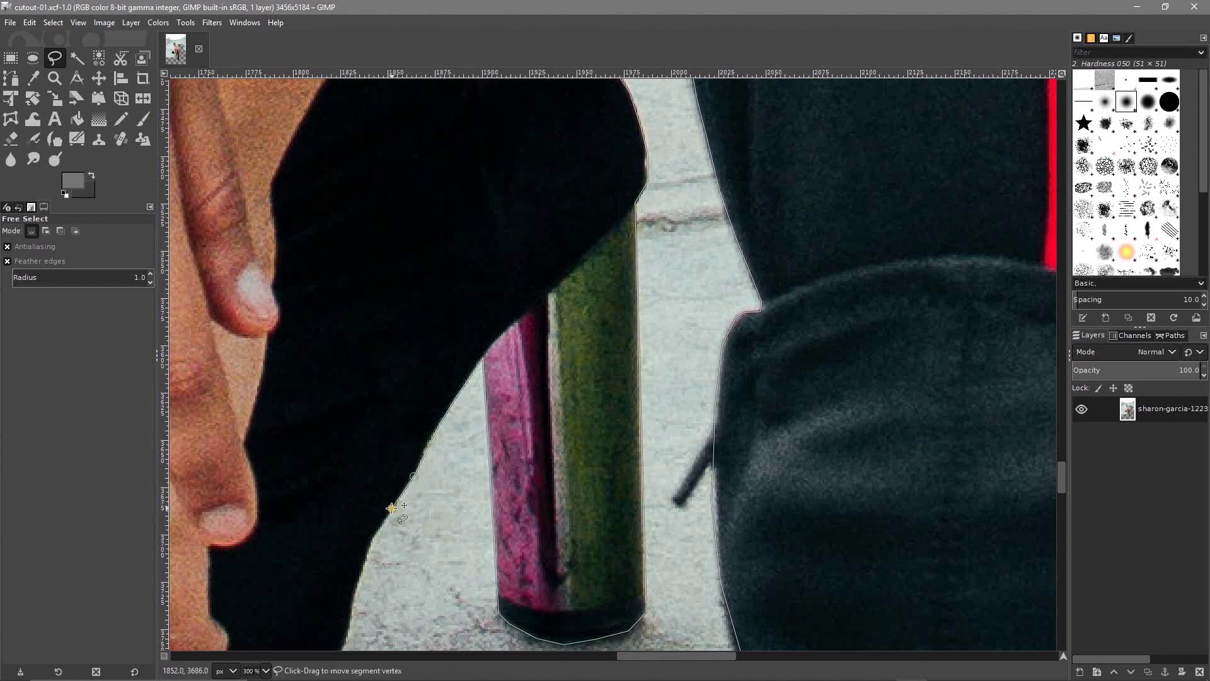
{"action": "left_click", "coordinate": [376, 538]}
Continue the outline around the ball of the rear boot and along its sole towards the toes
{"action": "scroll", "coordinate": [421, 537], "scroll_direction": "down", "scroll_amount": 1}
{"action": "scroll", "coordinate": [421, 538], "scroll_direction": "down", "scroll_amount": 5}
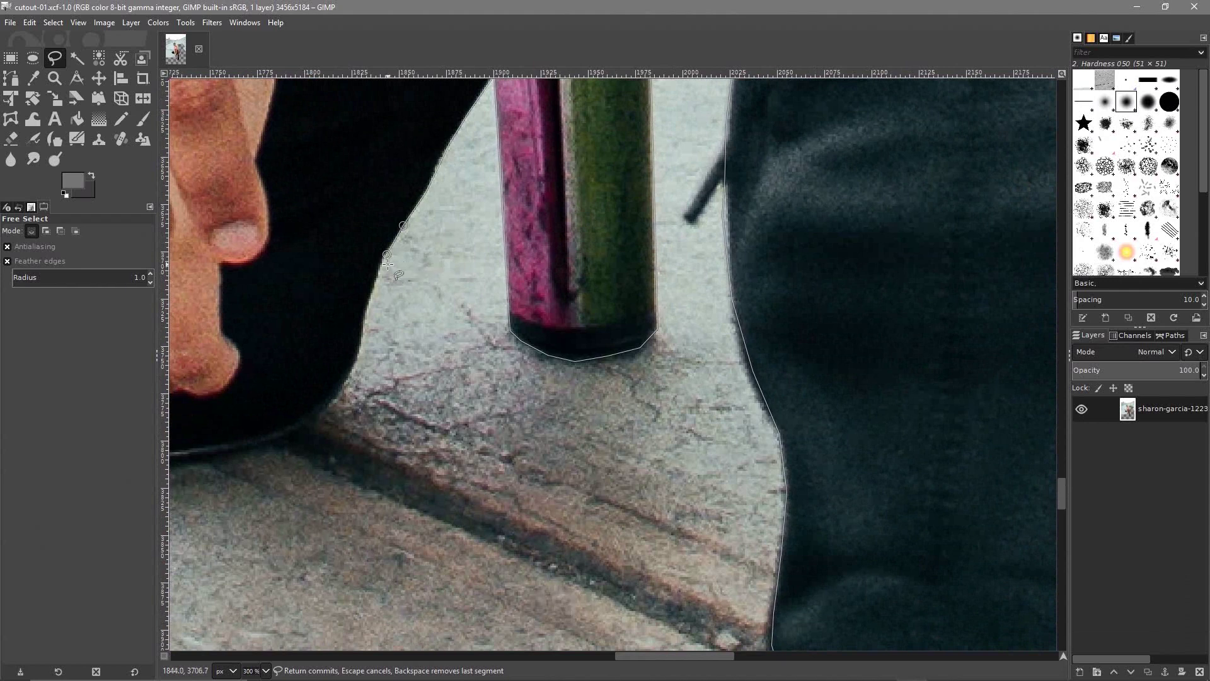
{"action": "left_click", "coordinate": [374, 281]}
{"action": "left_click", "coordinate": [333, 406]}
{"action": "left_click", "coordinate": [192, 465]}
{"action": "scroll", "coordinate": [353, 479], "scroll_direction": "down", "scroll_amount": 3}
{"action": "scroll", "coordinate": [347, 441], "scroll_direction": "left", "scroll_amount": 3}
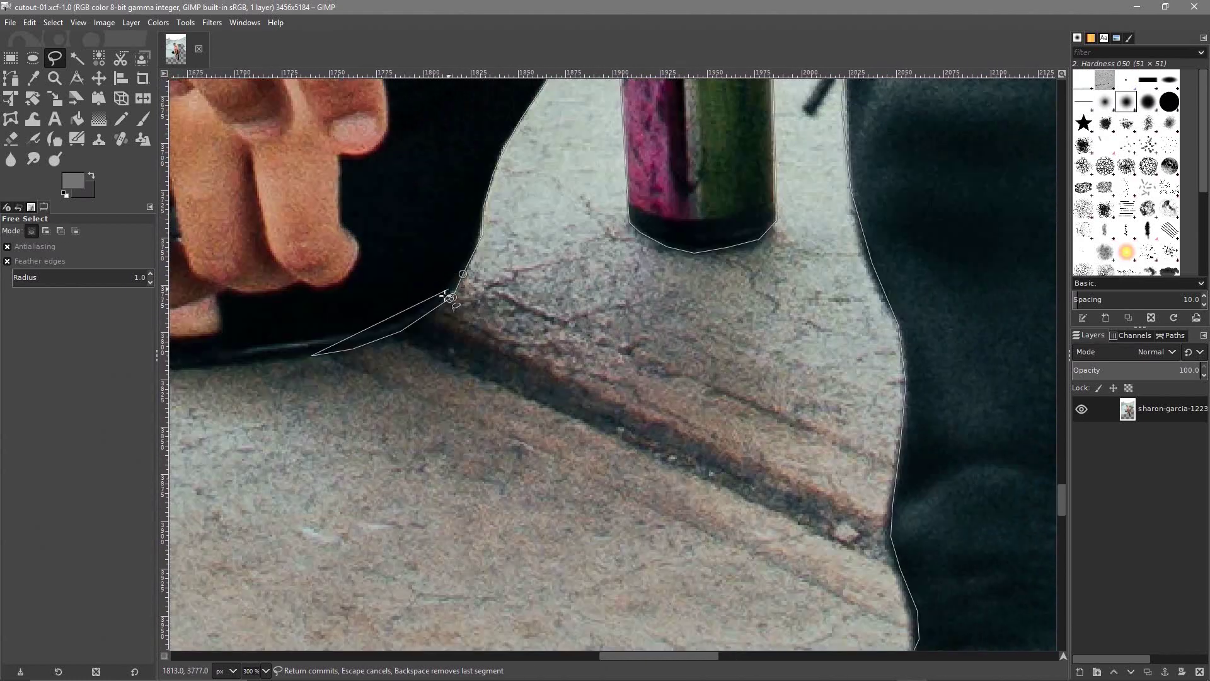
Close the outline beyond the image's side edge and through the transparent area, making the enclosed pavement strip a selection
{"action": "scroll", "coordinate": [346, 421], "scroll_direction": "down", "scroll_amount": 2}
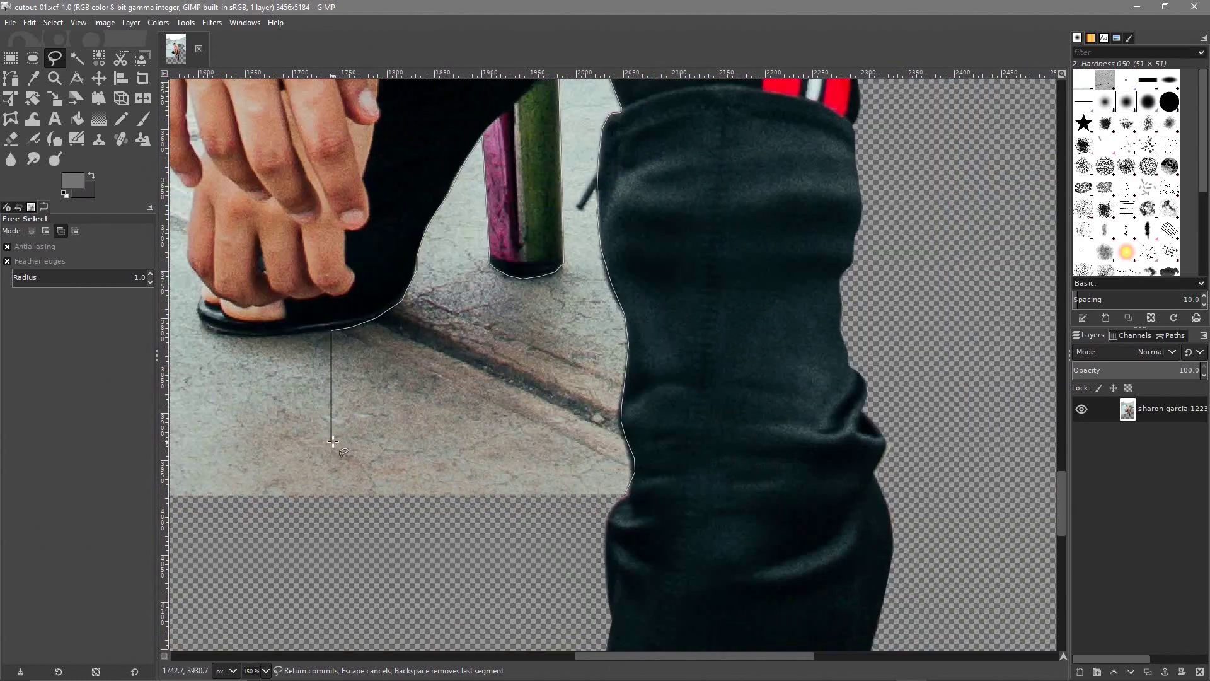
{"action": "left_click_drag", "start_coordinate": [314, 449], "coordinate": [581, 400]}
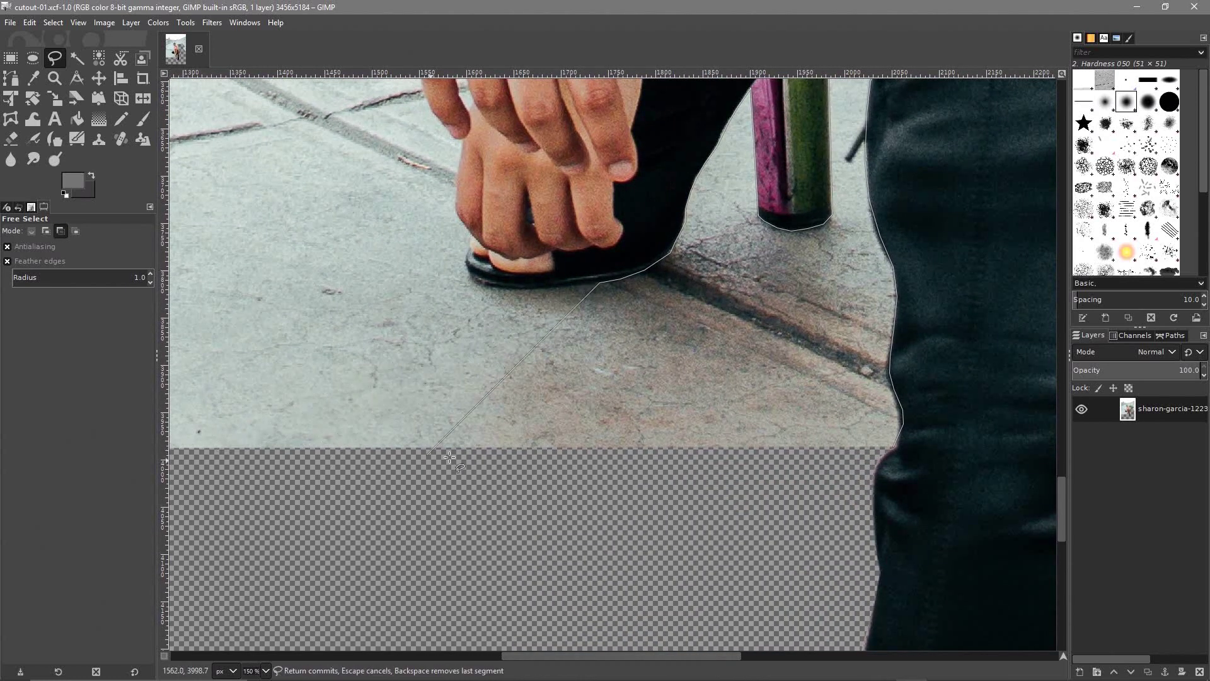
{"action": "scroll", "coordinate": [448, 461], "scroll_direction": "down", "scroll_amount": 4}
{"action": "left_click_drag", "start_coordinate": [416, 456], "coordinate": [694, 419]}
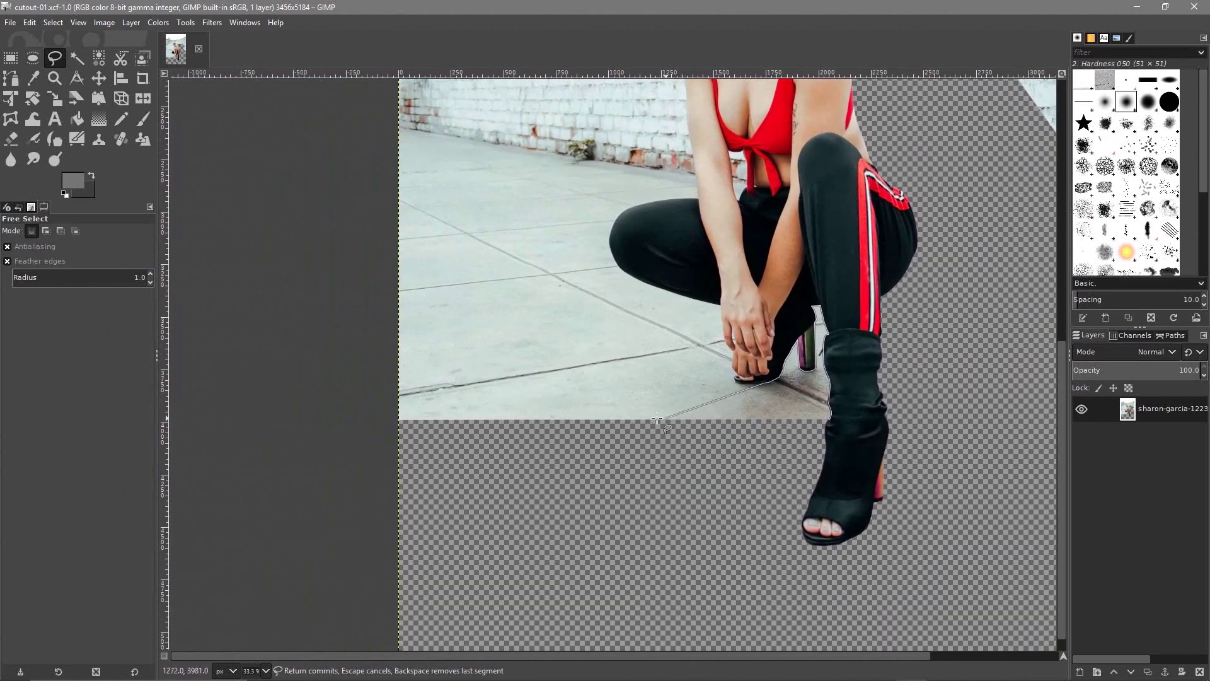
{"action": "left_click", "coordinate": [372, 407]}
{"action": "left_click", "coordinate": [386, 550]}
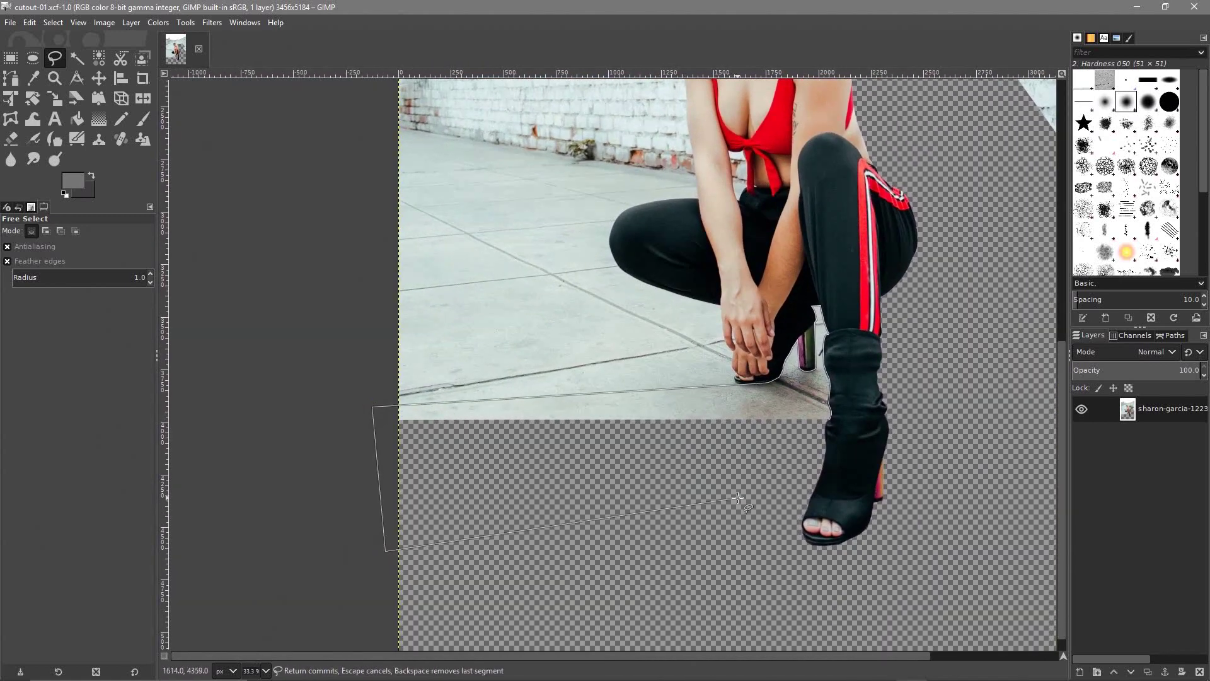
{"action": "left_click", "coordinate": [736, 498]}
{"action": "left_click", "coordinate": [827, 419]}
{"action": "key", "text": "Return"}
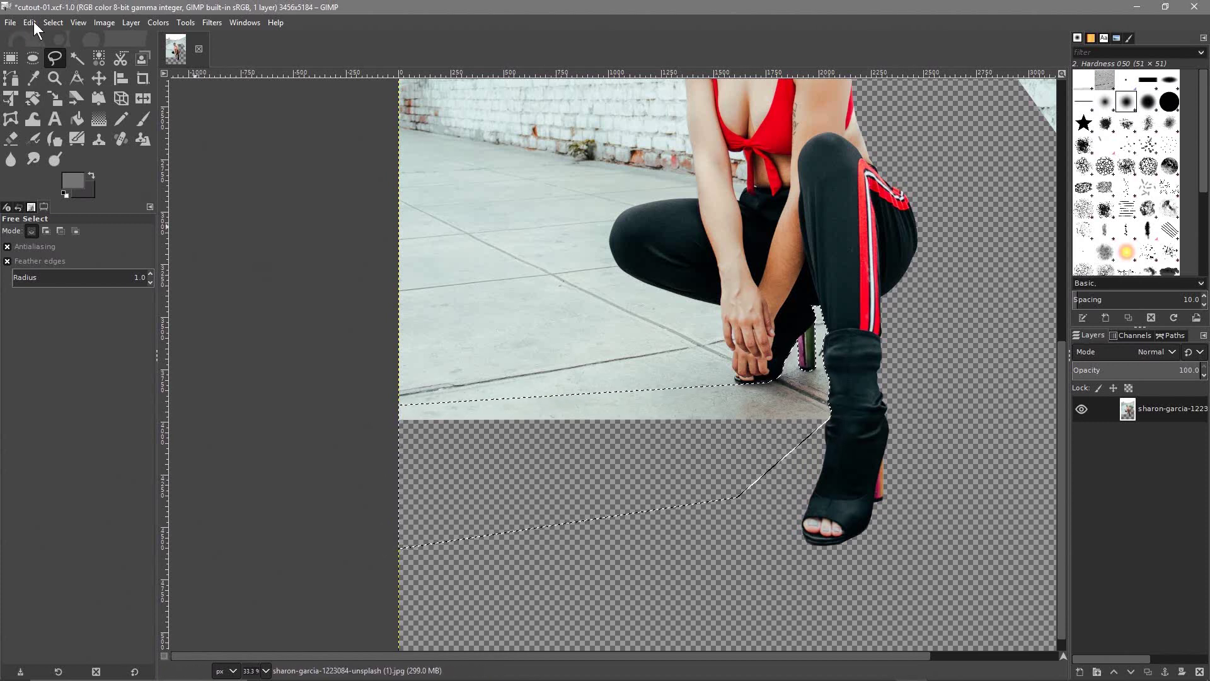
Cut the selected pavement around the rear boot and heel out of the image and clear the selection
{"action": "left_click", "coordinate": [53, 22]}
{"action": "left_click", "coordinate": [37, 88]}
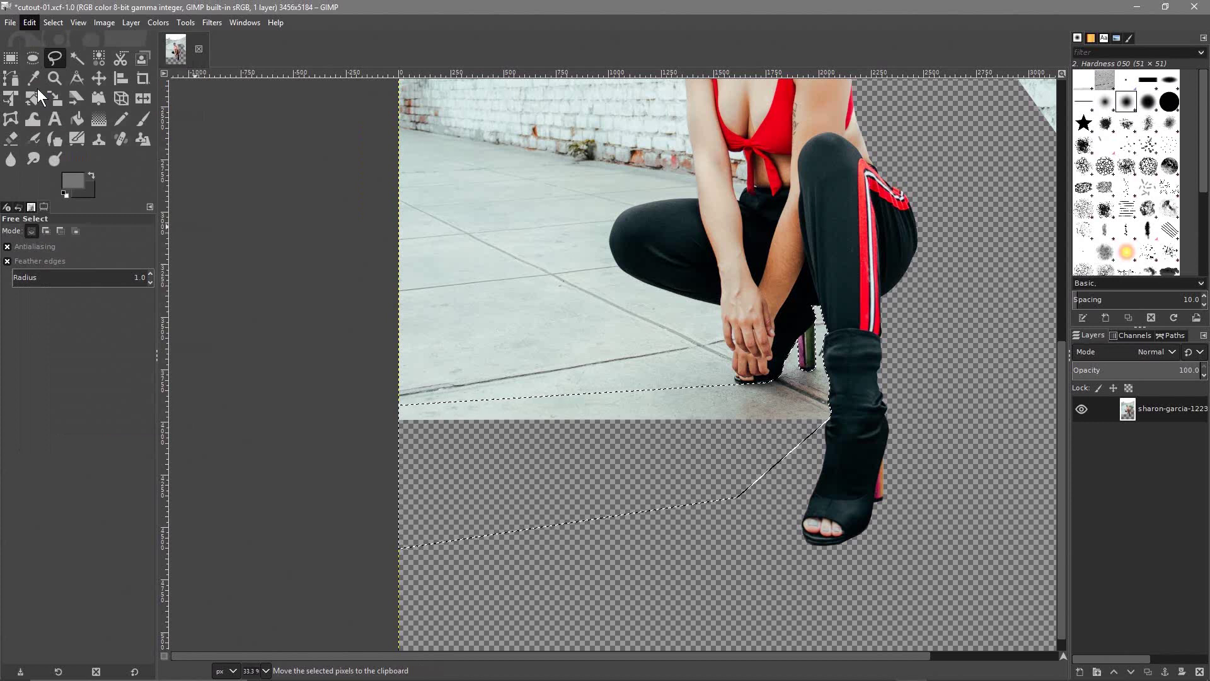
{"action": "left_click", "coordinate": [55, 24]}
{"action": "left_click", "coordinate": [75, 57]}
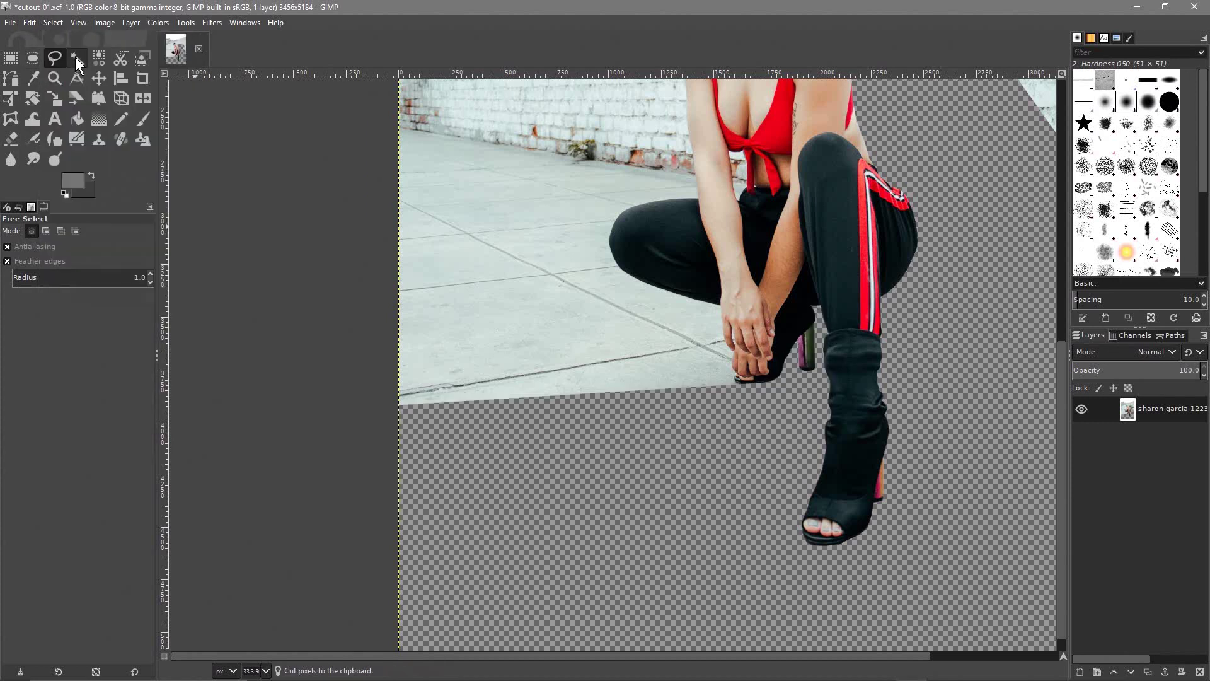
Save the progress on the boot and heel cutout to cutout-01.xcf
{"action": "left_click", "coordinate": [17, 25]}
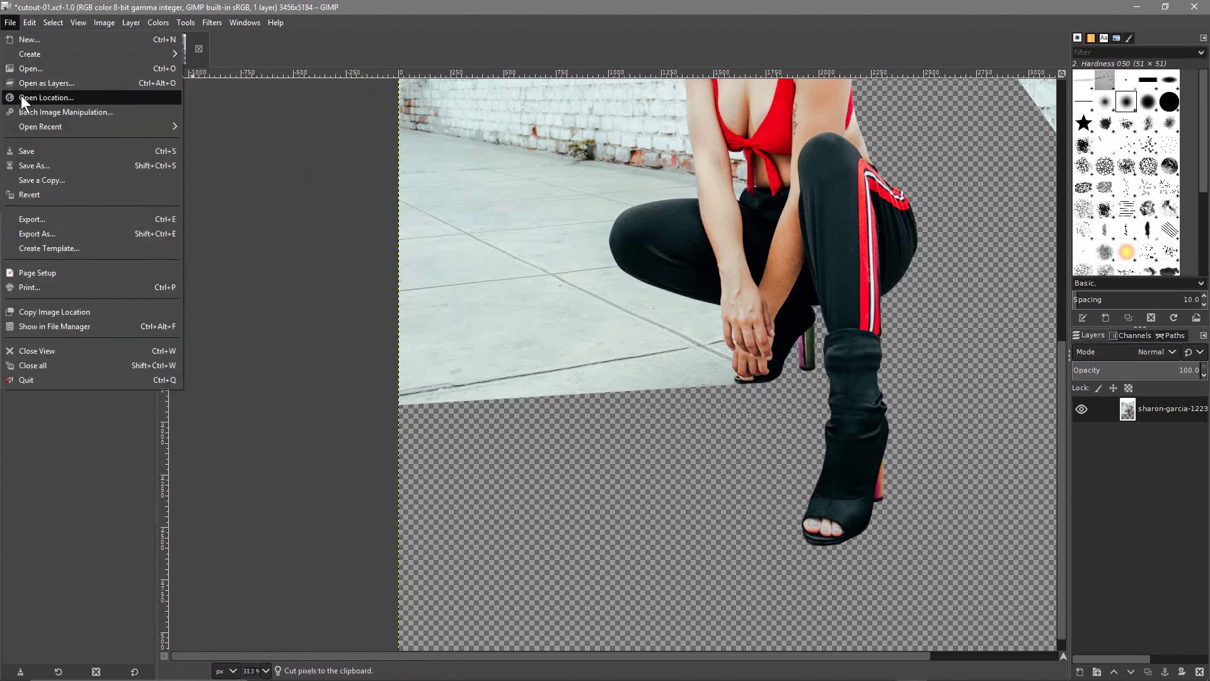
{"action": "left_click", "coordinate": [43, 149]}
Start a new free selection at the rear boot's toe and trace up around the toes and the lower hand's knuckle
{"action": "scroll", "coordinate": [755, 368], "scroll_direction": "up", "scroll_amount": 1}
{"action": "scroll", "coordinate": [755, 369], "scroll_direction": "up", "scroll_amount": 4}
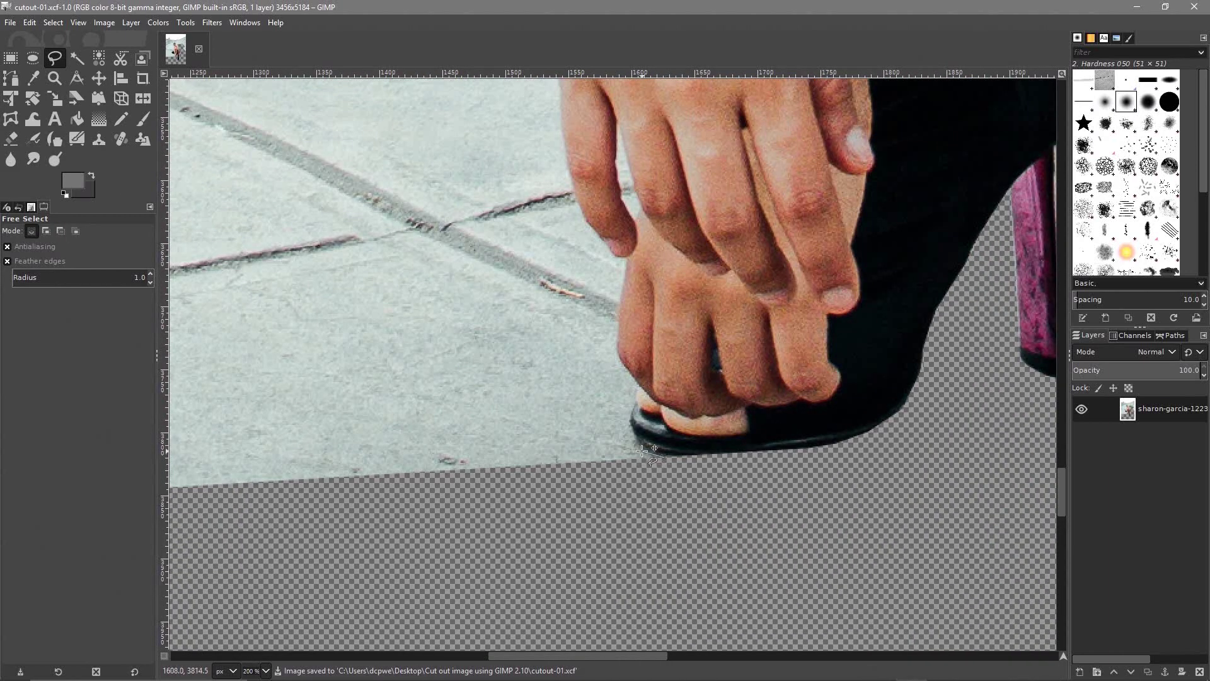
{"action": "left_click", "coordinate": [638, 404]}
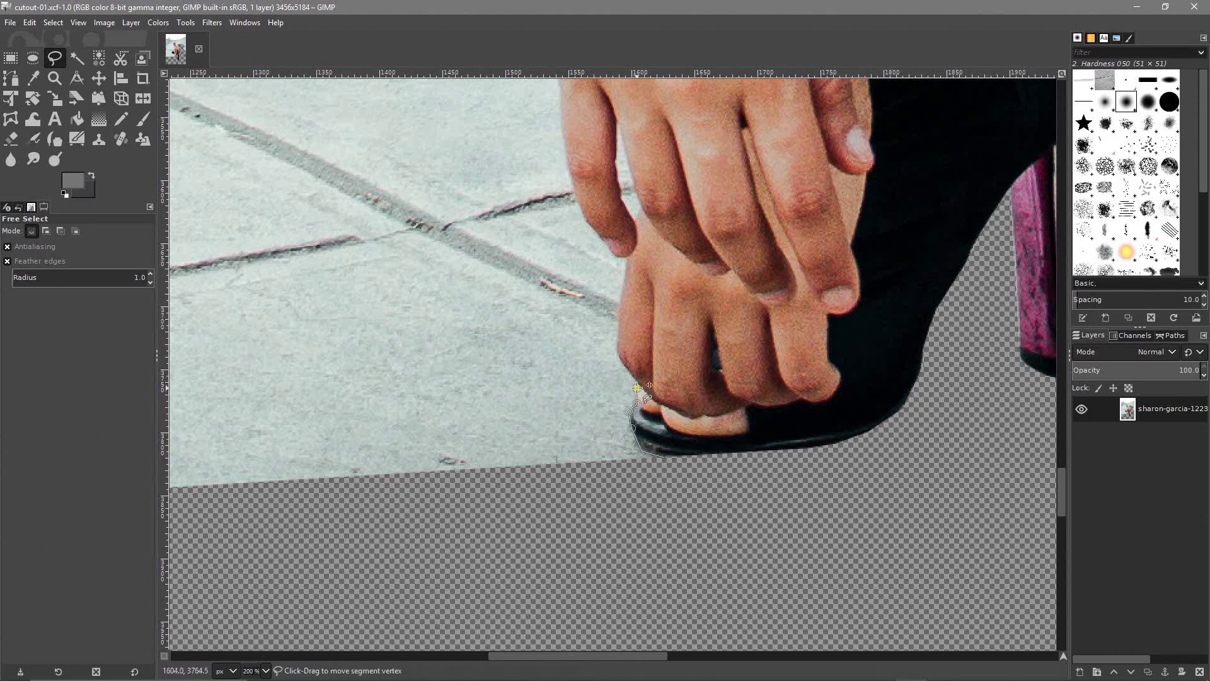
{"action": "left_click", "coordinate": [636, 389]}
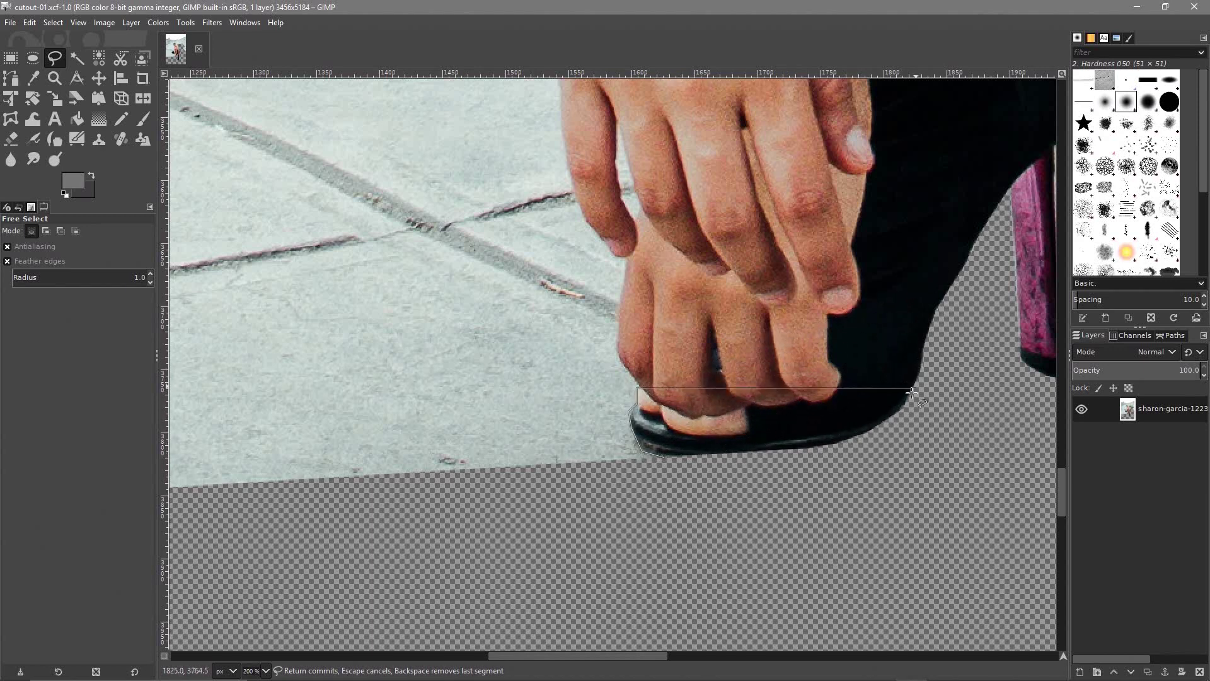
{"action": "left_click", "coordinate": [623, 366]}
{"action": "left_click", "coordinate": [616, 354]}
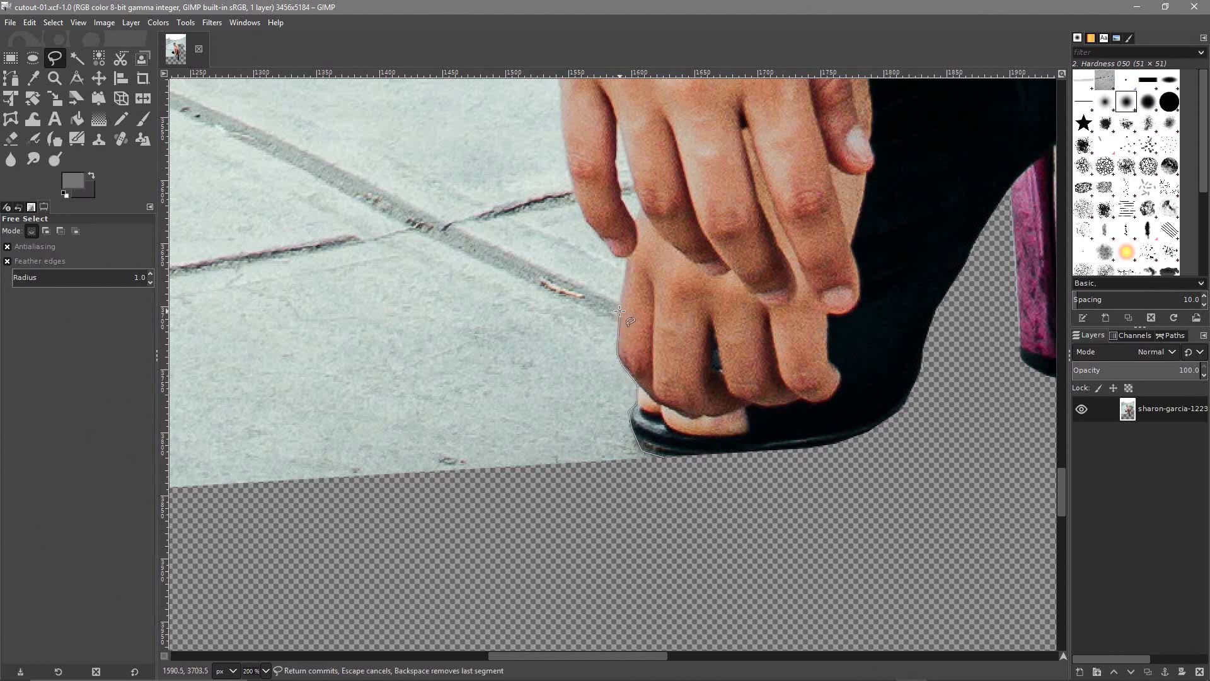
Trace up the upper hand's little finger and outer edge to where the wrist meets the black trousers
{"action": "left_click", "coordinate": [599, 235]}
{"action": "left_click", "coordinate": [563, 138]}
{"action": "scroll", "coordinate": [575, 315], "scroll_direction": "up", "scroll_amount": 5}
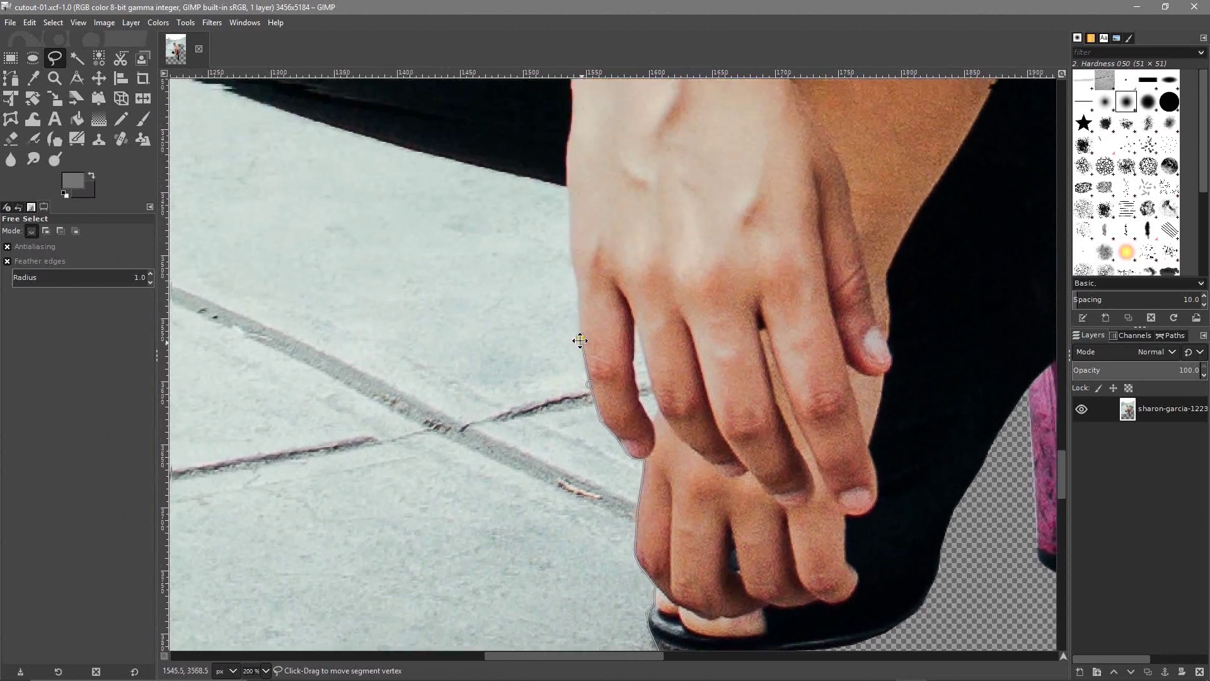
{"action": "left_click", "coordinate": [580, 310]}
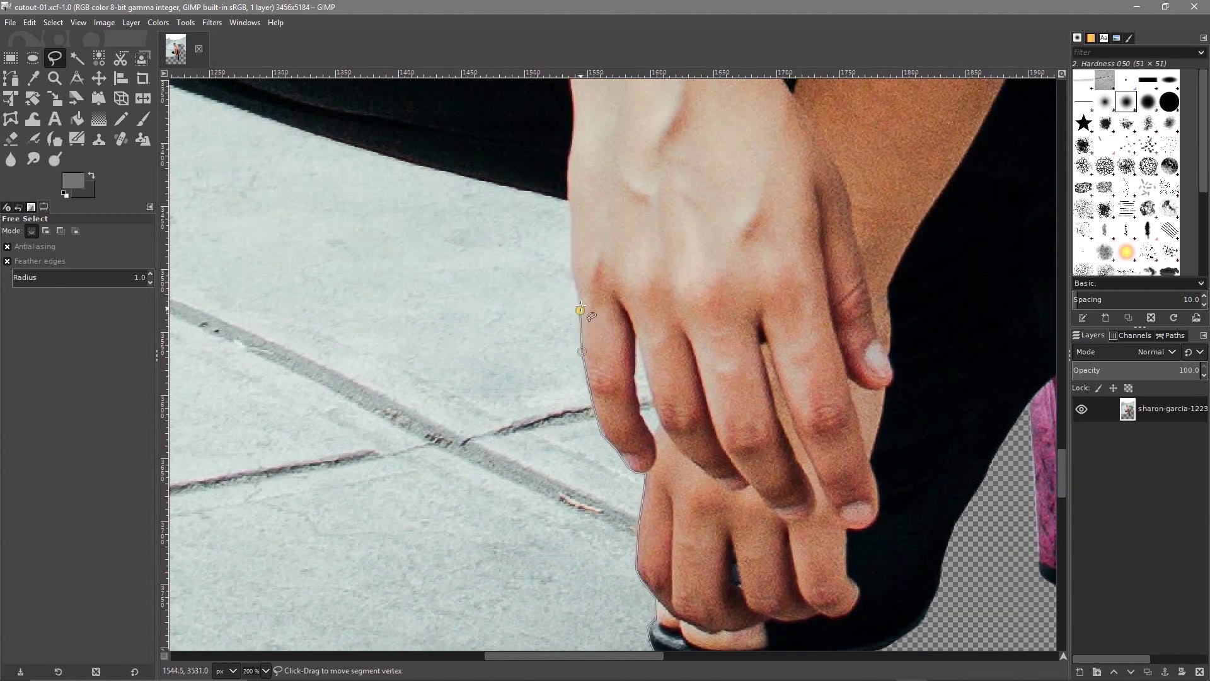
{"action": "left_click", "coordinate": [570, 259]}
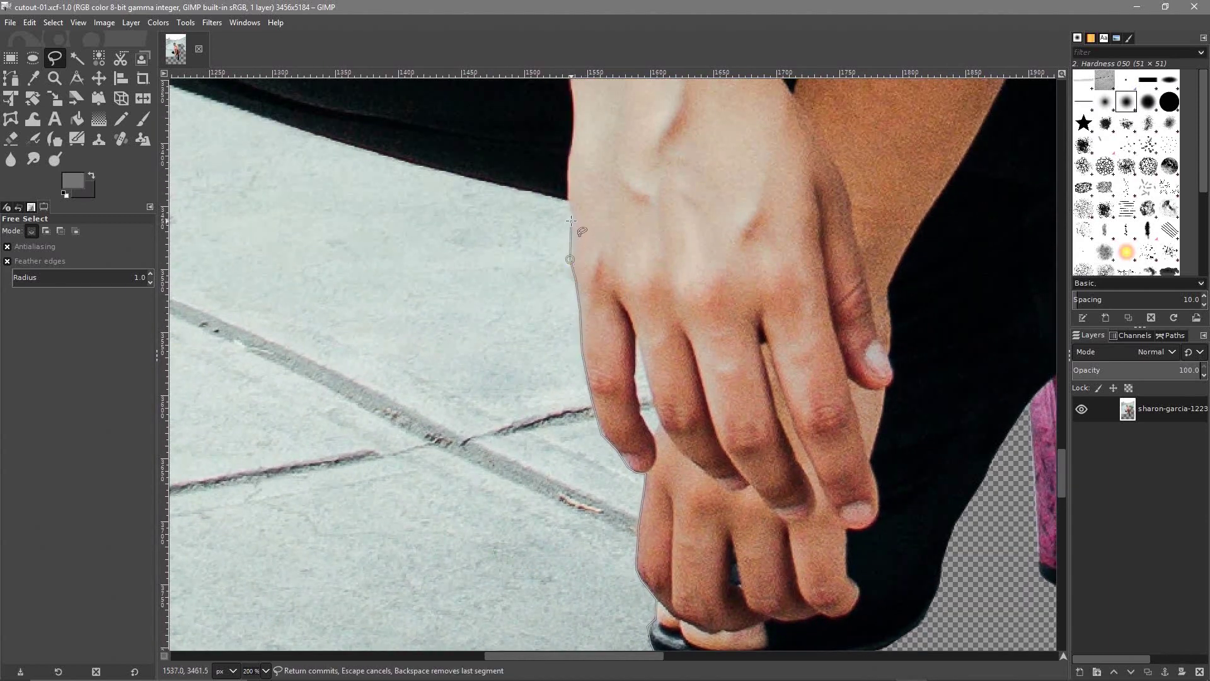
{"action": "left_click", "coordinate": [568, 202]}
{"action": "scroll", "coordinate": [467, 305], "scroll_direction": "down", "scroll_amount": 3}
{"action": "scroll", "coordinate": [624, 427], "scroll_direction": "up", "scroll_amount": 1}
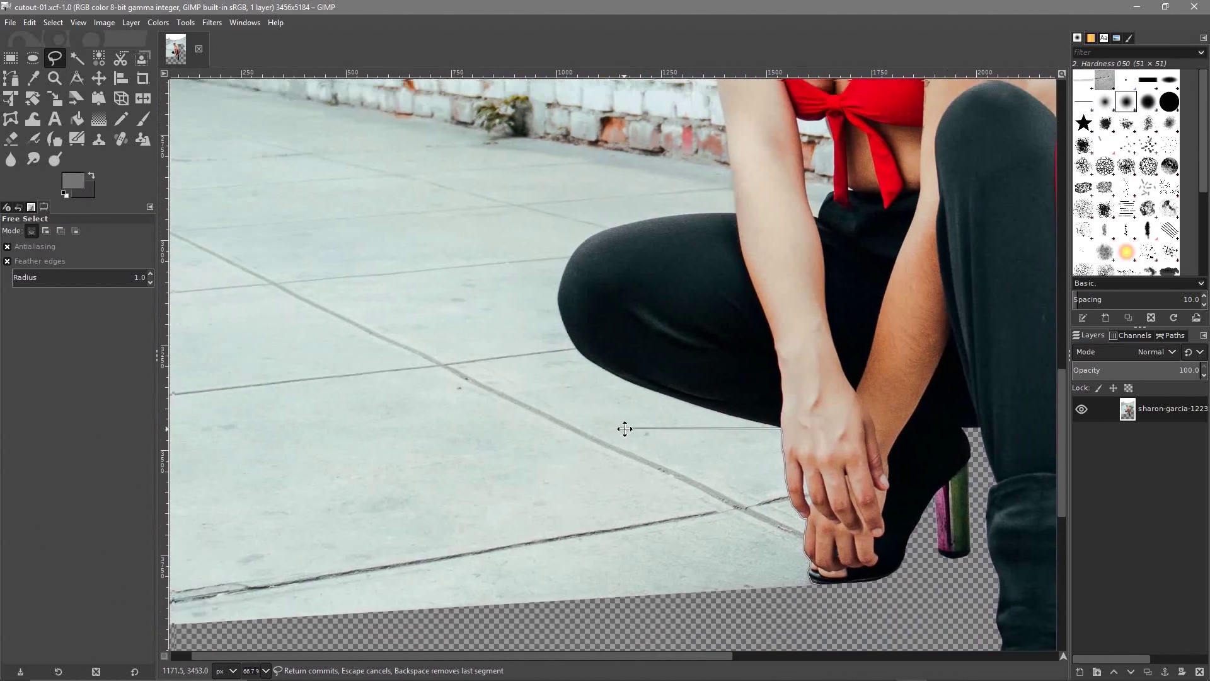
{"action": "scroll", "coordinate": [689, 429], "scroll_direction": "up", "scroll_amount": 2}
{"action": "scroll", "coordinate": [689, 430], "scroll_direction": "up", "scroll_amount": 1}
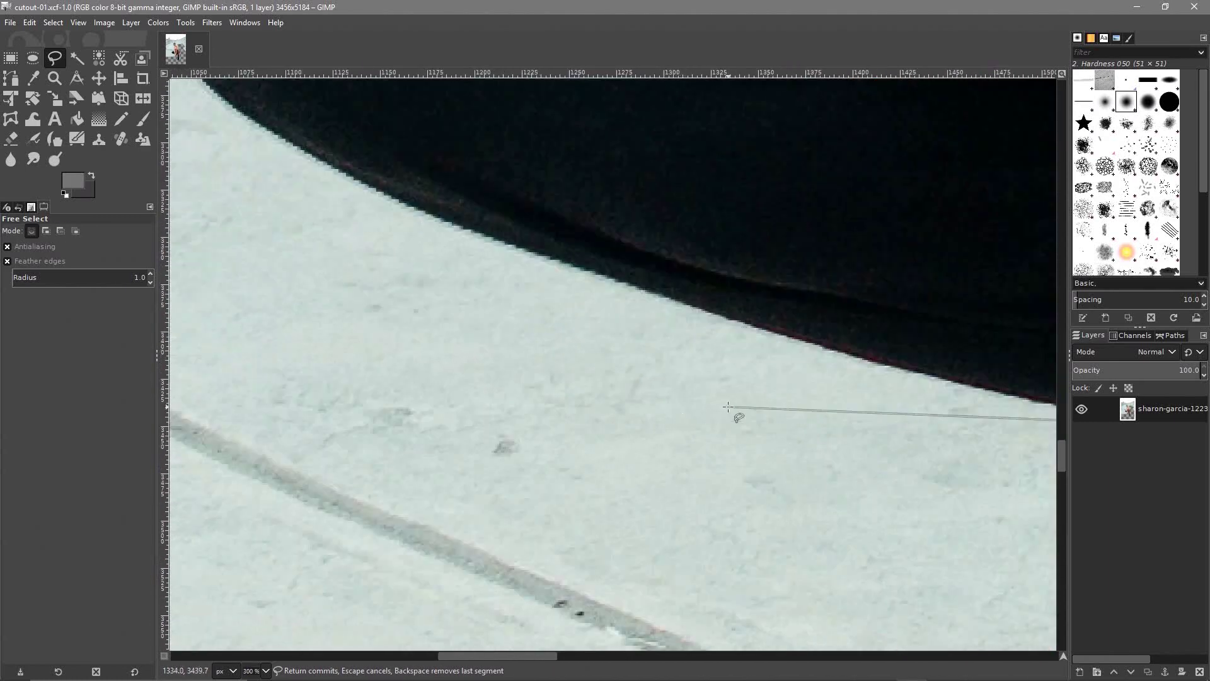
{"action": "left_click_drag", "start_coordinate": [707, 412], "coordinate": [381, 357]}
{"action": "scroll", "coordinate": [544, 373], "scroll_direction": "down", "scroll_amount": 1}
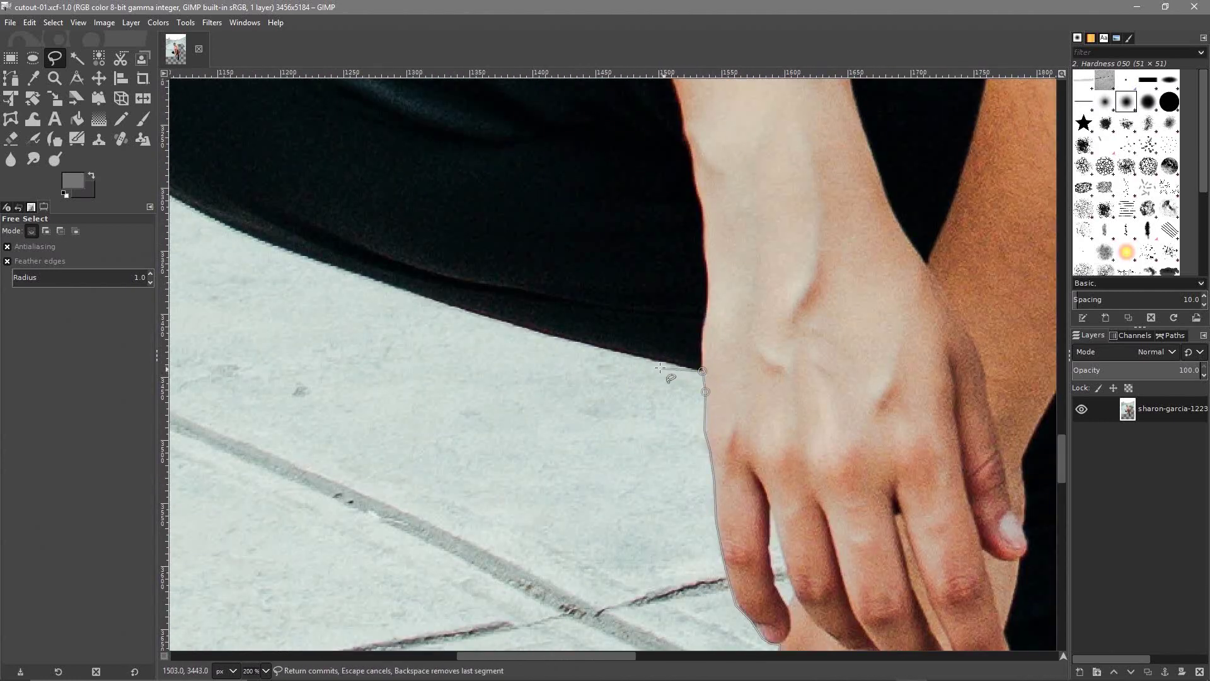
{"action": "left_click", "coordinate": [509, 326]}
{"action": "key", "text": "ctrl+z"}
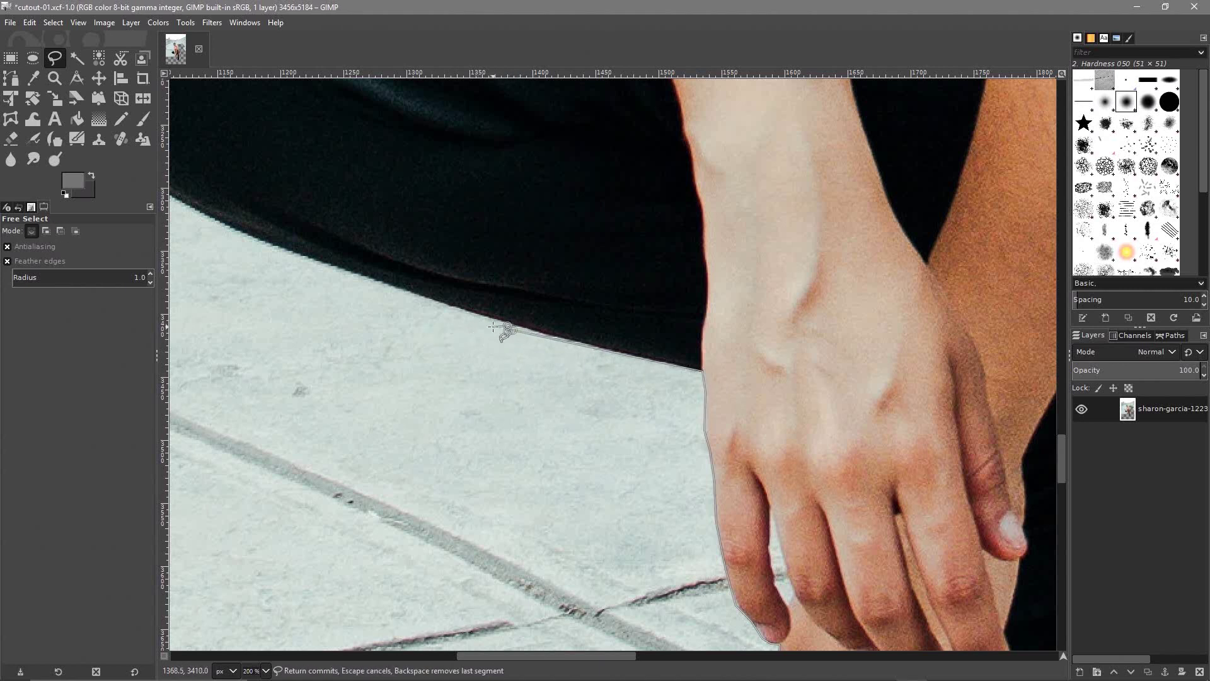
{"action": "left_click_drag", "start_coordinate": [502, 325], "coordinate": [405, 347]}
{"action": "scroll", "coordinate": [574, 479], "scroll_direction": "down", "scroll_amount": 1}
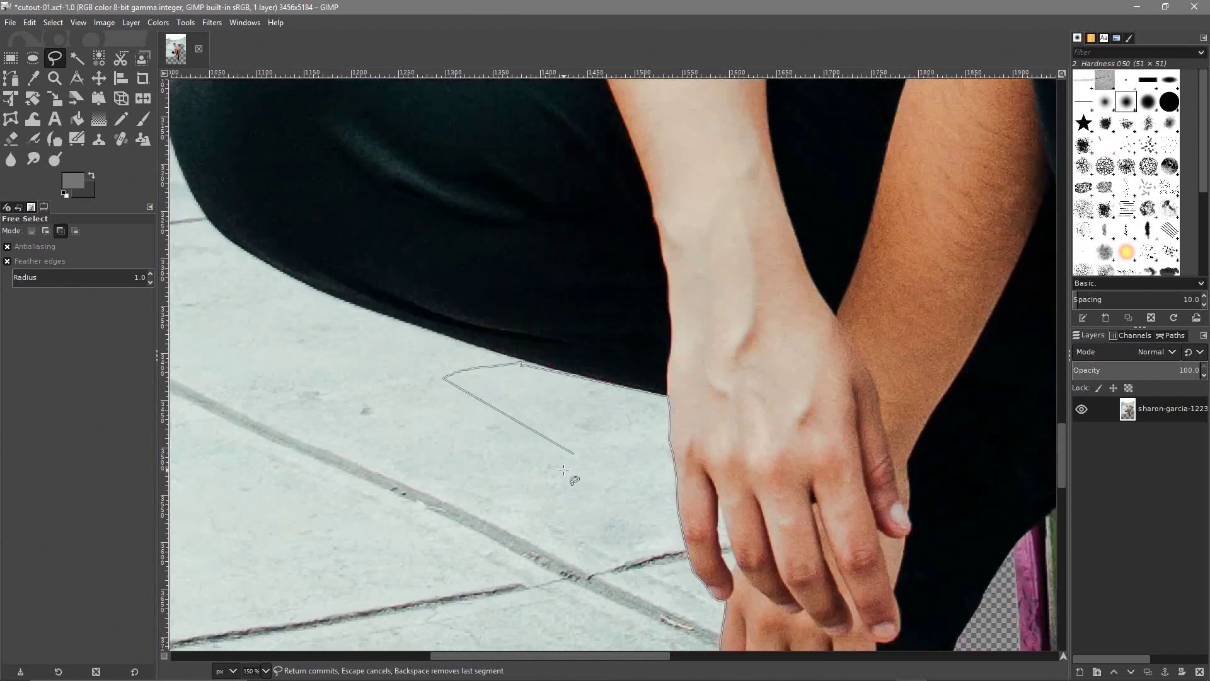
{"action": "left_click_drag", "start_coordinate": [573, 480], "coordinate": [581, 329]}
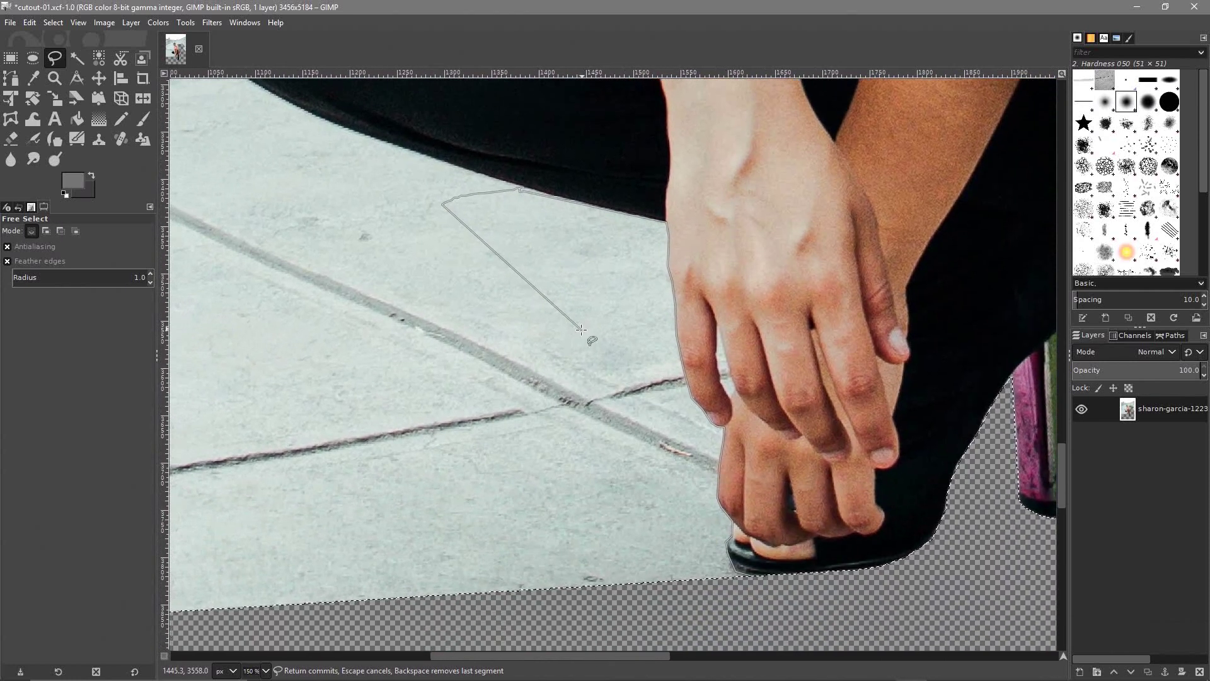
{"action": "key", "text": "Escape"}
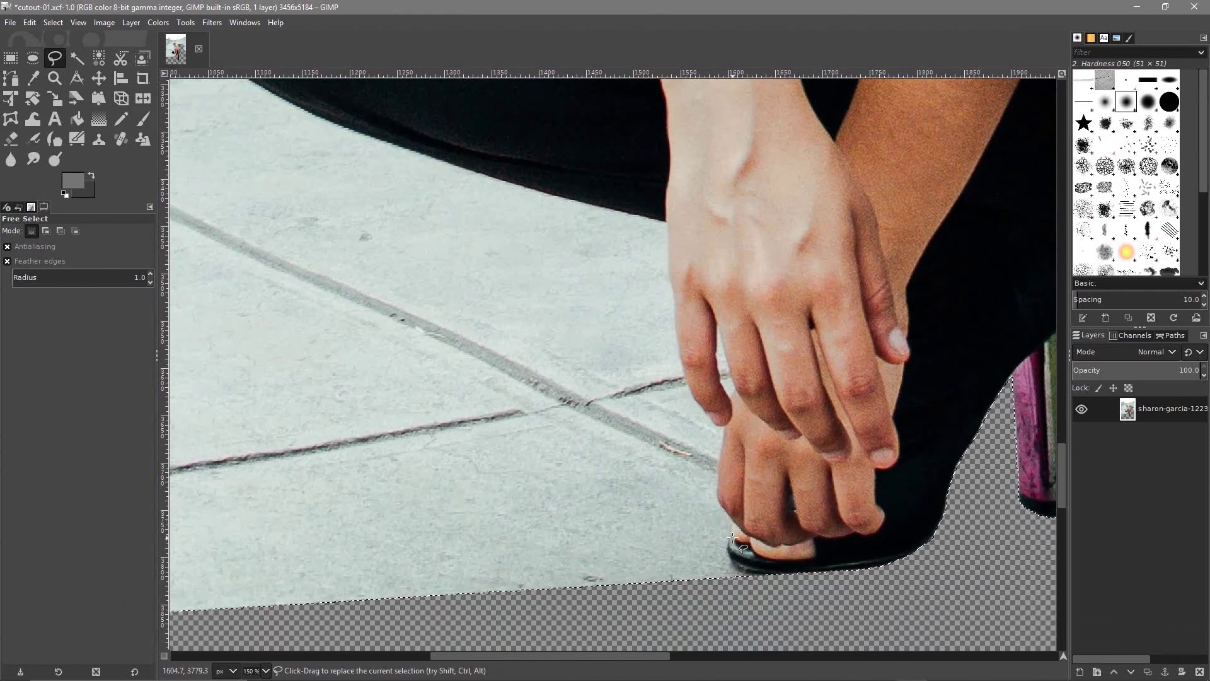
{"action": "left_click", "coordinate": [67, 23]}
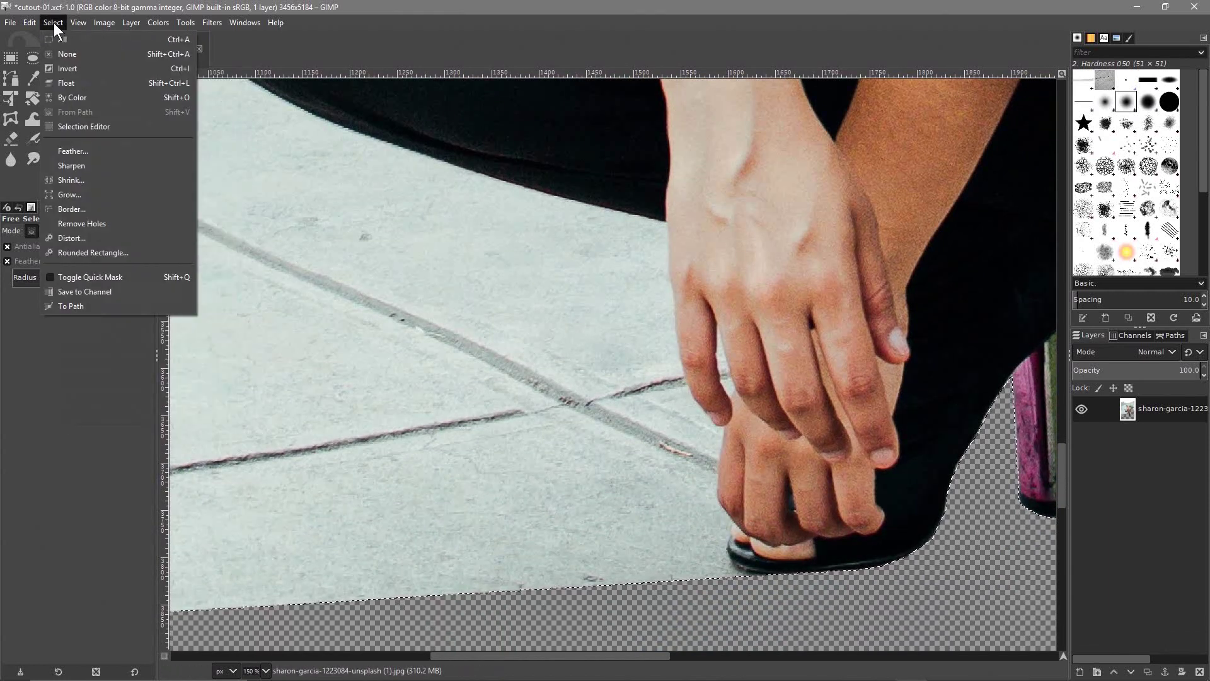
{"action": "left_click", "coordinate": [63, 55]}
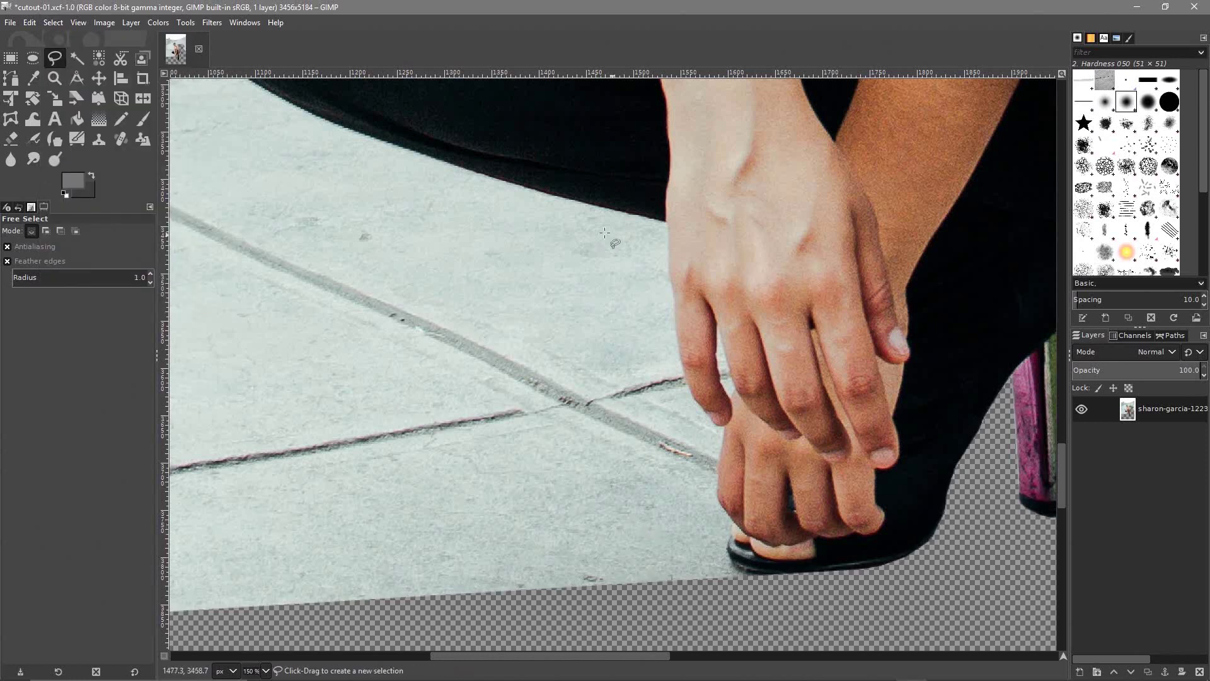
Start a new free selection at the rear boot's toe and trace up around the toes and the lower hand's outer knuckle
{"action": "scroll", "coordinate": [716, 452], "scroll_direction": "up", "scroll_amount": 2}
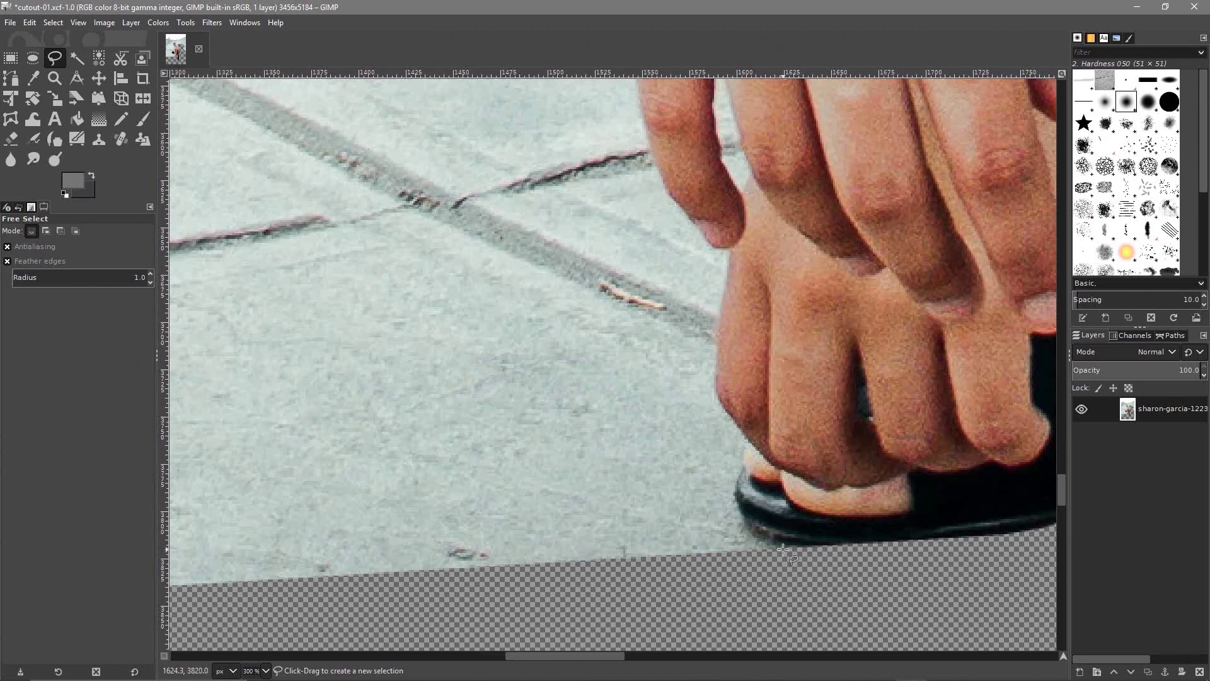
{"action": "left_click", "coordinate": [789, 548]}
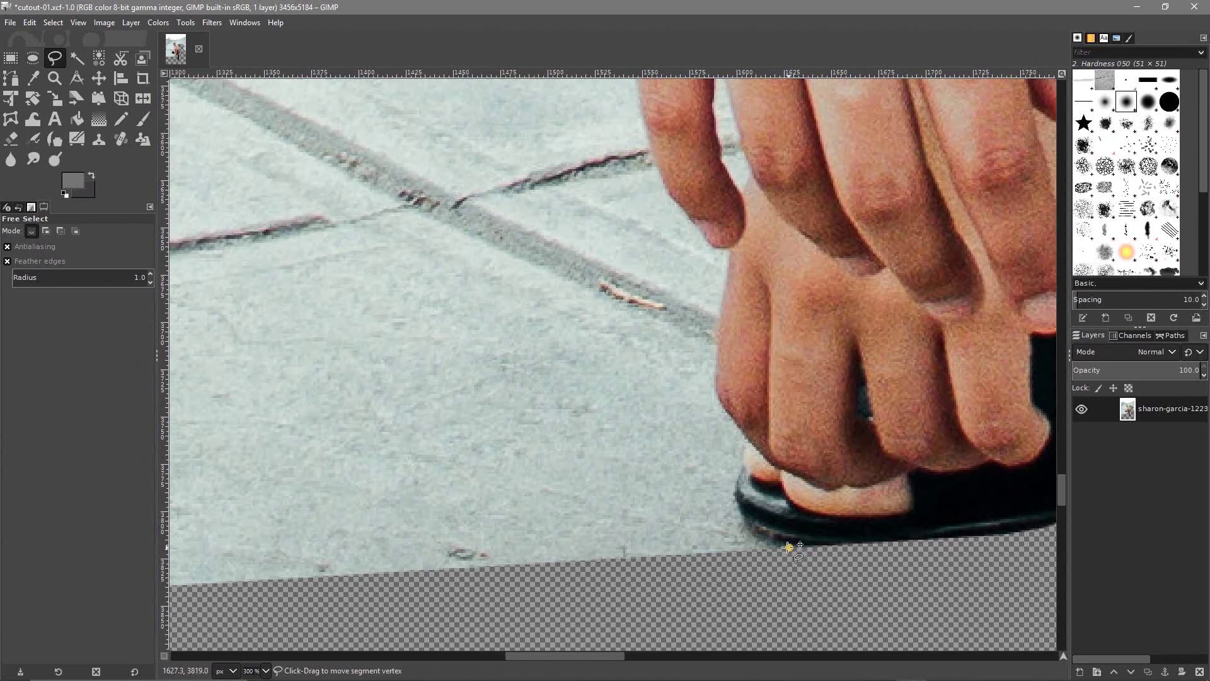
{"action": "left_click", "coordinate": [756, 537]}
{"action": "left_click", "coordinate": [744, 524]}
{"action": "left_click", "coordinate": [747, 443]}
{"action": "left_click", "coordinate": [717, 398]}
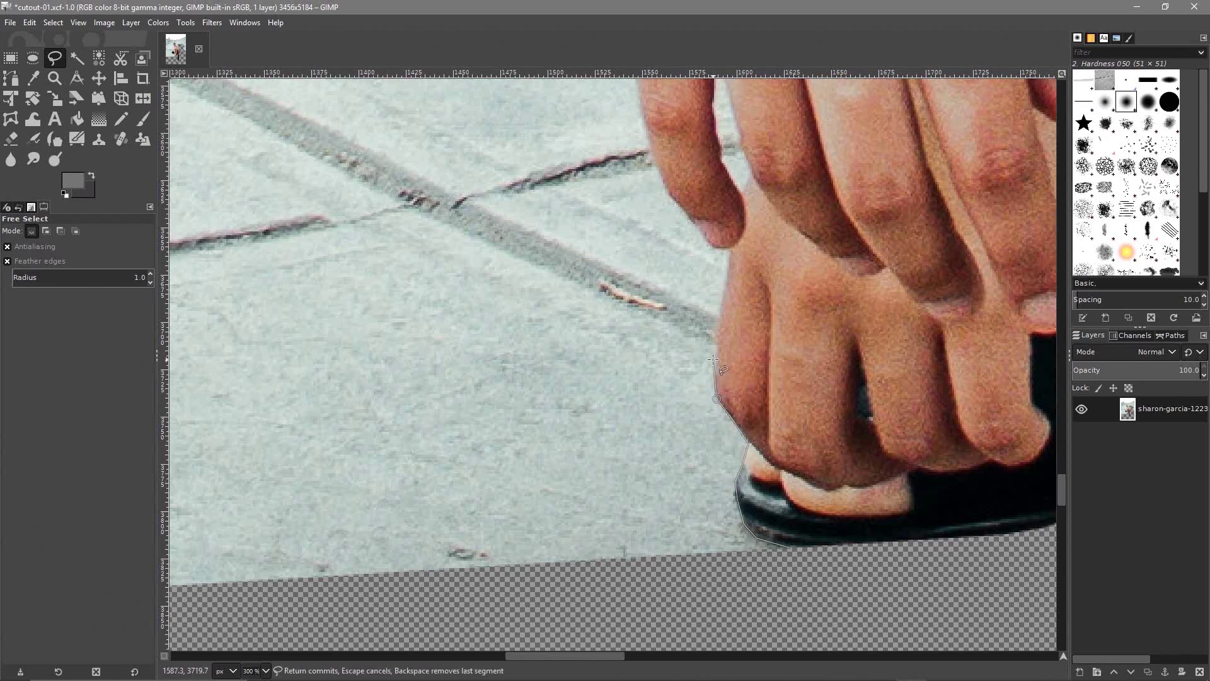
{"action": "left_click", "coordinate": [716, 358]}
Continue the outline up the upper hand's little finger and outer edge to where the wrist meets the black trousers
{"action": "left_click", "coordinate": [704, 240]}
{"action": "left_click", "coordinate": [646, 142]}
{"action": "left_click_drag", "start_coordinate": [647, 142], "coordinate": [694, 410]}
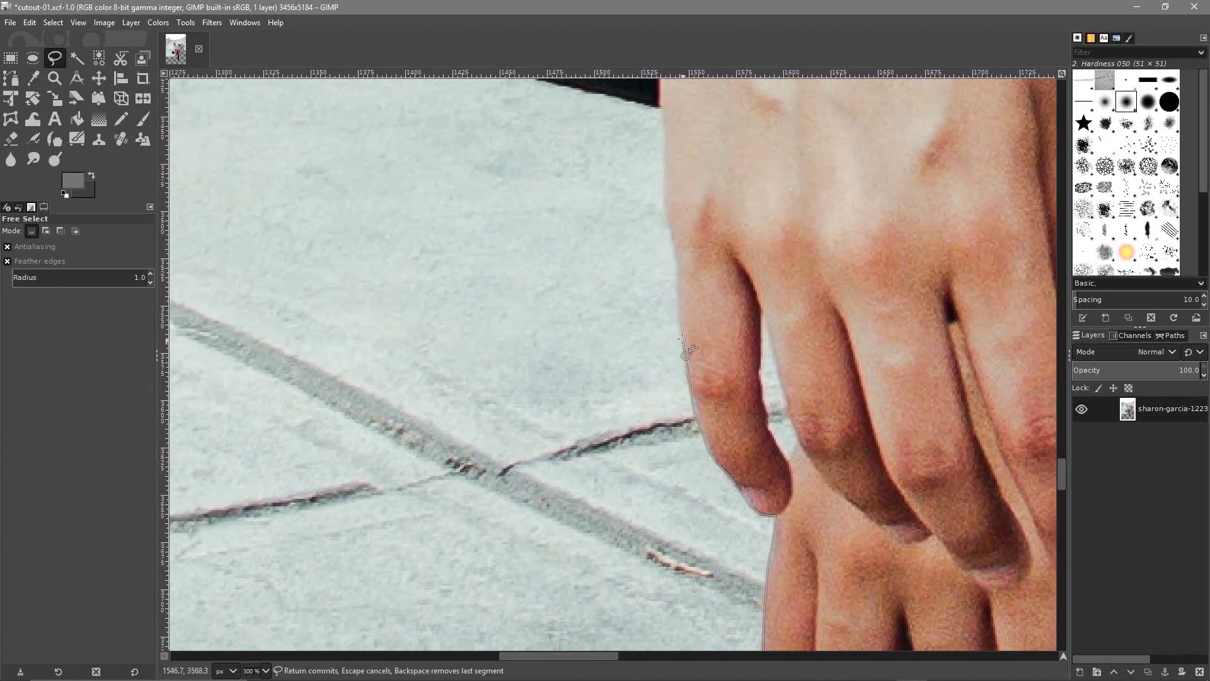
{"action": "mouse_move", "coordinate": [677, 317]}
{"action": "left_mouse_down"}
{"action": "mouse_move", "coordinate": [686, 260]}
{"action": "mouse_move", "coordinate": [665, 210]}
{"action": "left_mouse_up"}
{"action": "left_click", "coordinate": [664, 165]}
{"action": "left_click", "coordinate": [660, 109]}
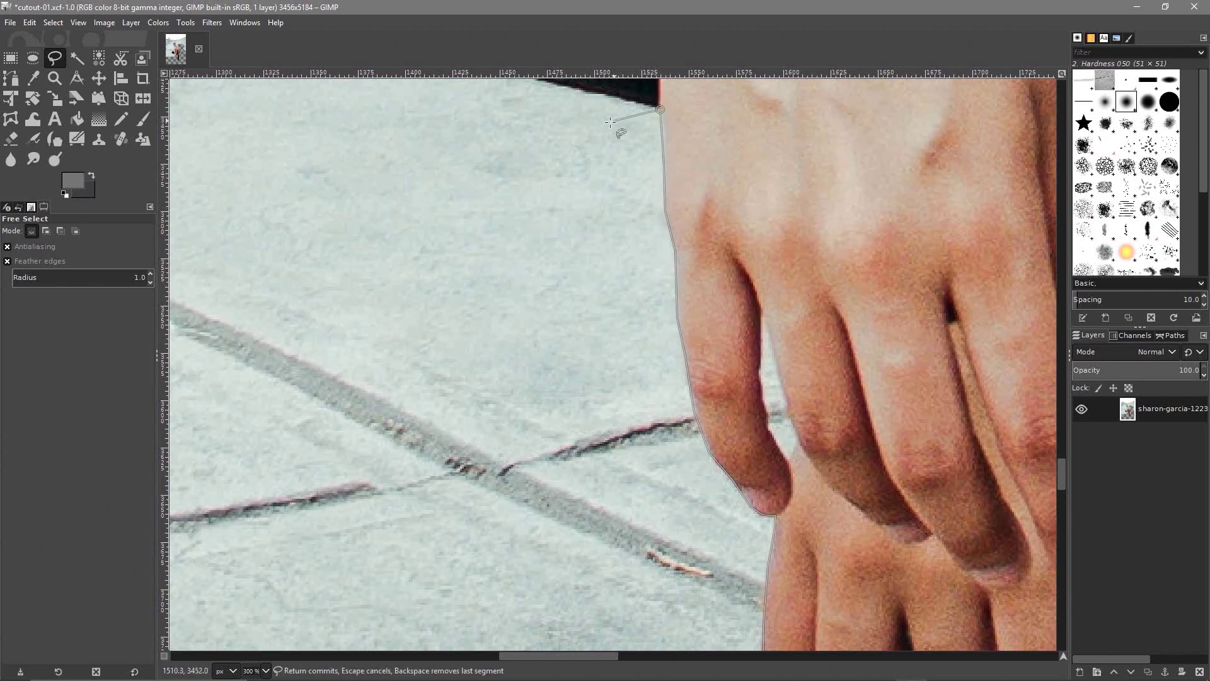
Trace the outline along the underside of the bent thigh from the wrist to the lower curve of the knee
{"action": "left_click_drag", "start_coordinate": [592, 136], "coordinate": [741, 378]}
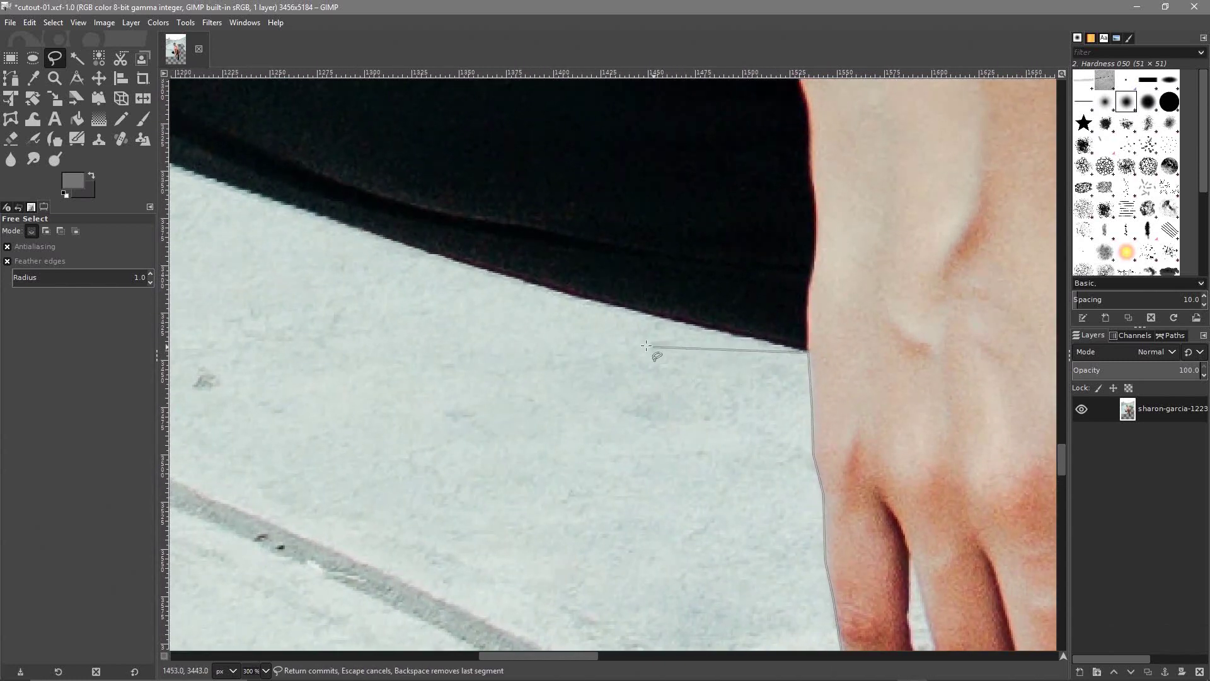
{"action": "left_click", "coordinate": [534, 284]}
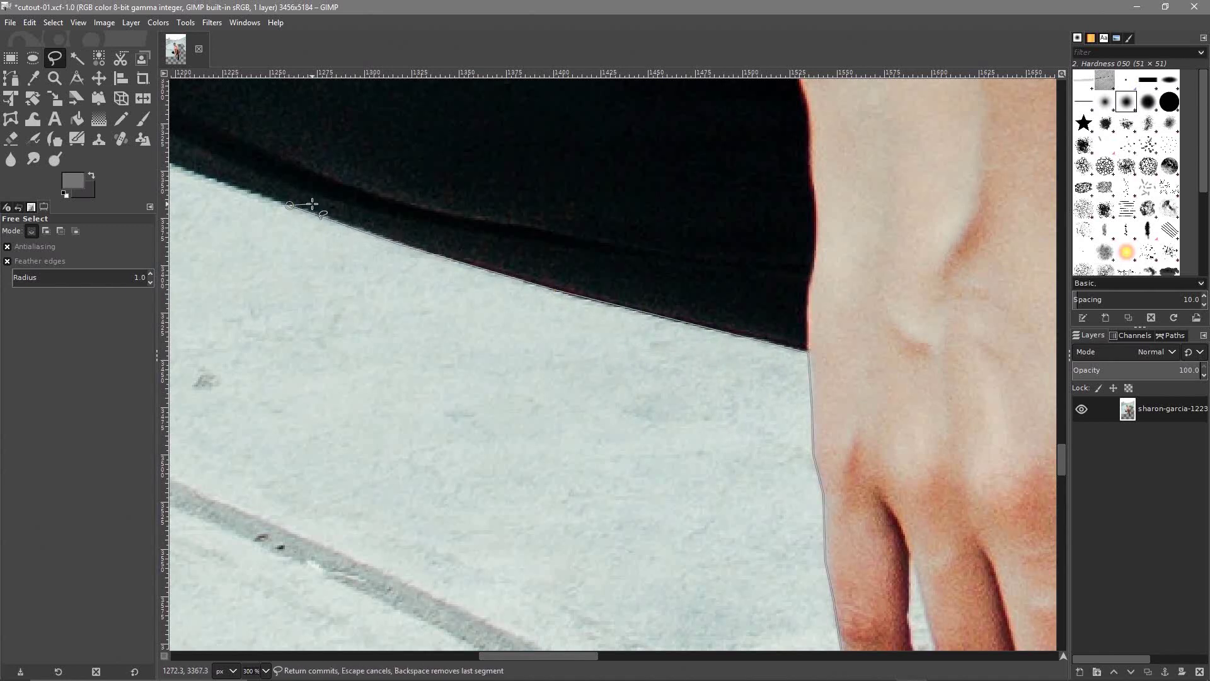
{"action": "left_click_drag", "start_coordinate": [312, 205], "coordinate": [708, 384]}
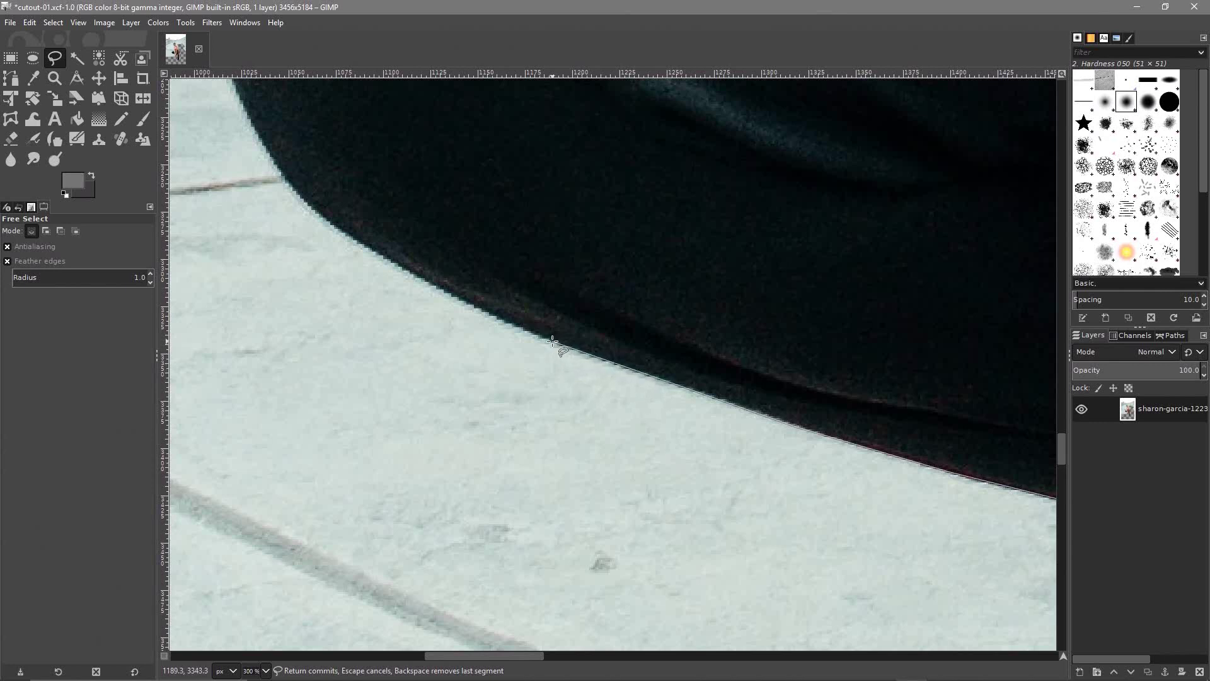
{"action": "mouse_move", "coordinate": [553, 341]}
{"action": "left_mouse_down"}
{"action": "mouse_move", "coordinate": [350, 247]}
{"action": "mouse_move", "coordinate": [290, 186]}
{"action": "left_mouse_up"}
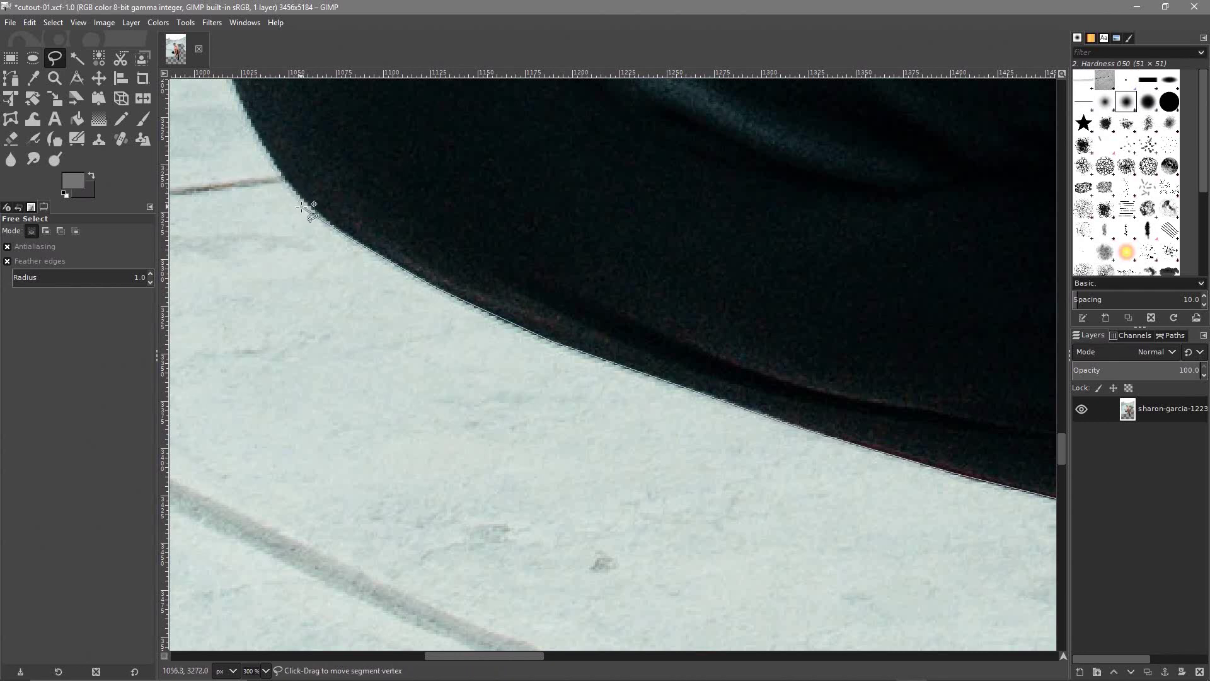
{"action": "left_click", "coordinate": [269, 158]}
{"action": "left_click", "coordinate": [244, 112]}
Trace the outline up around the front curve of the bent knee to its upper edge
{"action": "left_click_drag", "start_coordinate": [282, 128], "coordinate": [512, 378]}
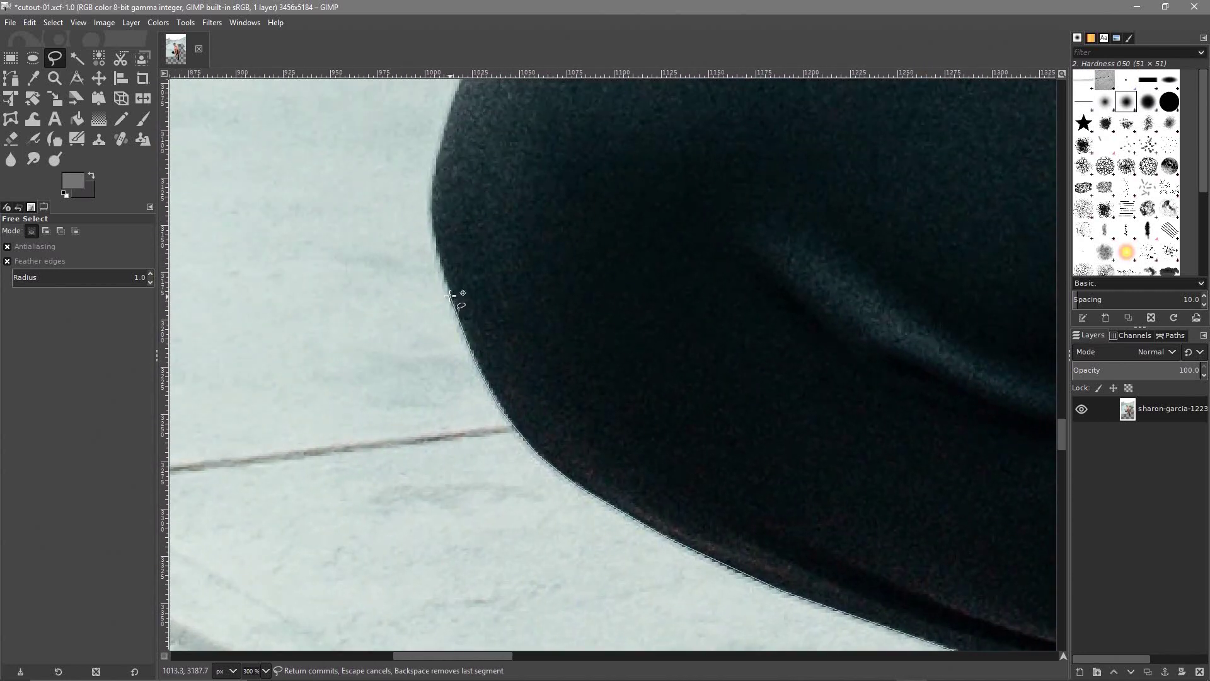
{"action": "left_click", "coordinate": [436, 233]}
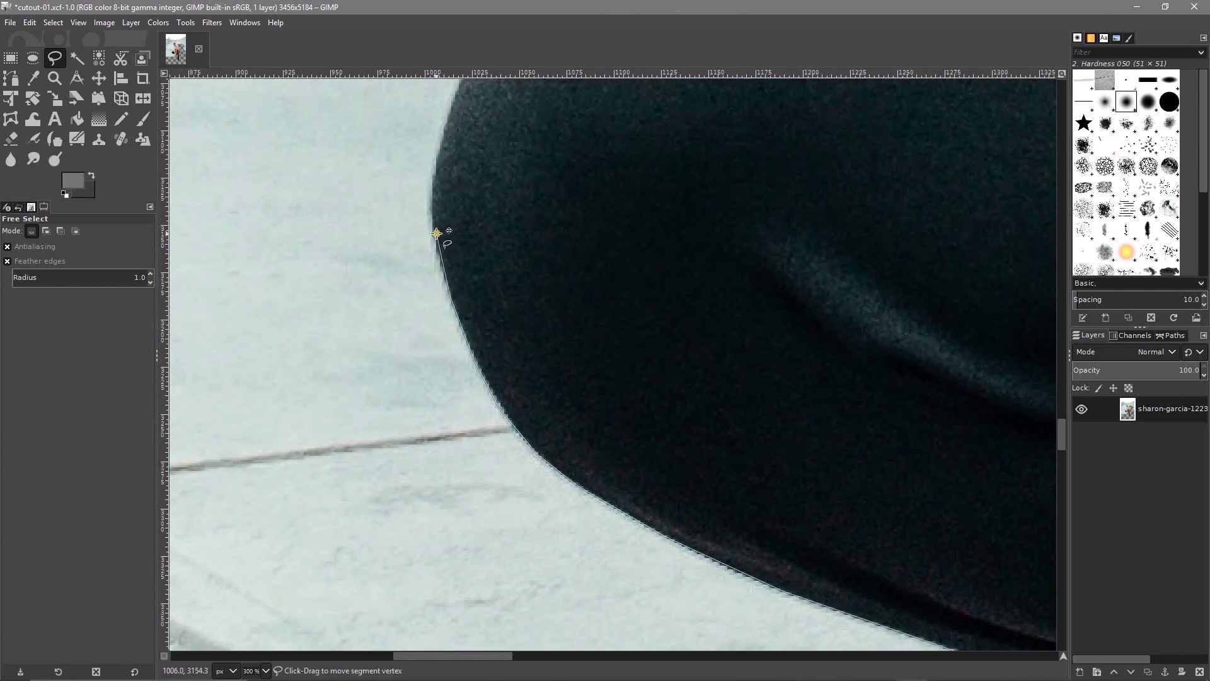
{"action": "left_click", "coordinate": [431, 182]}
{"action": "key", "text": "BackSpace"}
{"action": "left_click", "coordinate": [432, 179]}
{"action": "scroll", "coordinate": [467, 269], "scroll_direction": "up", "scroll_amount": 4}
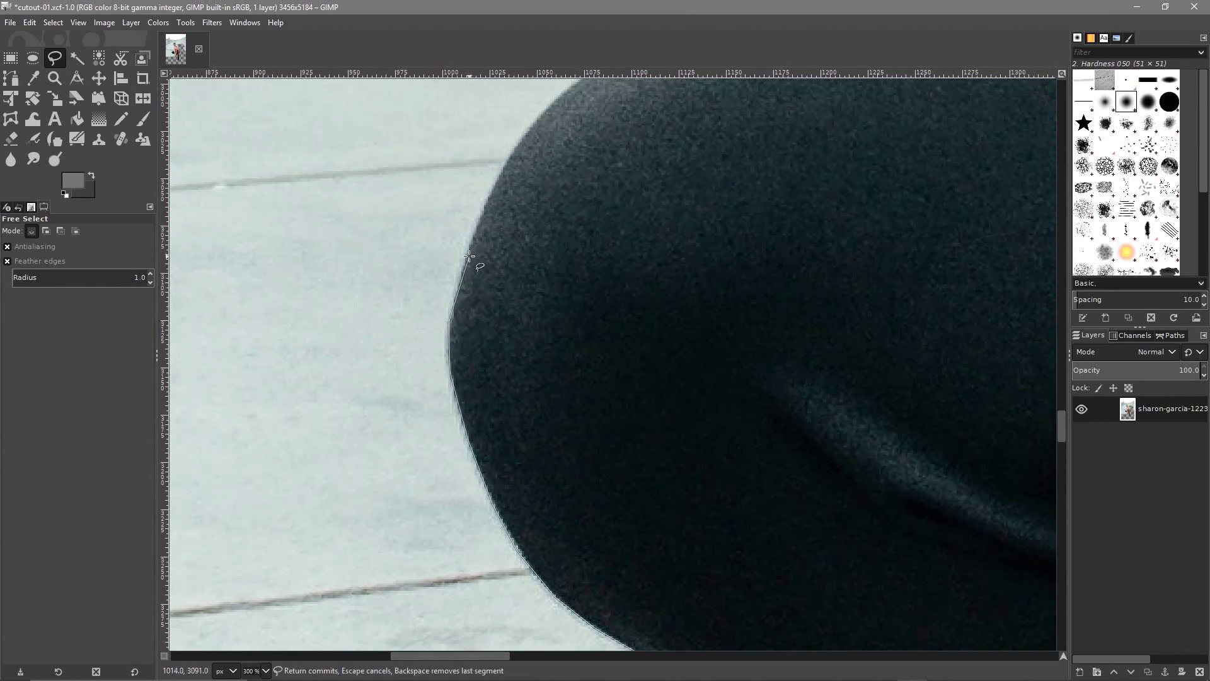
{"action": "left_click", "coordinate": [484, 202]}
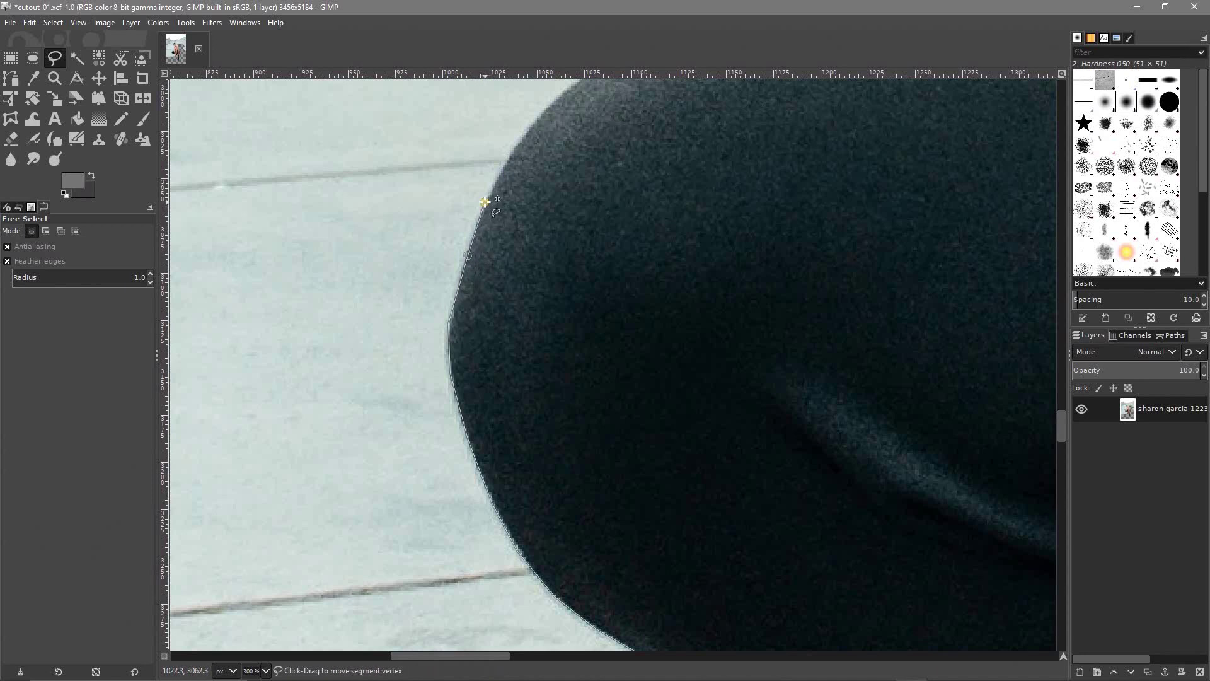
{"action": "left_click", "coordinate": [510, 156]}
{"action": "left_click", "coordinate": [535, 116]}
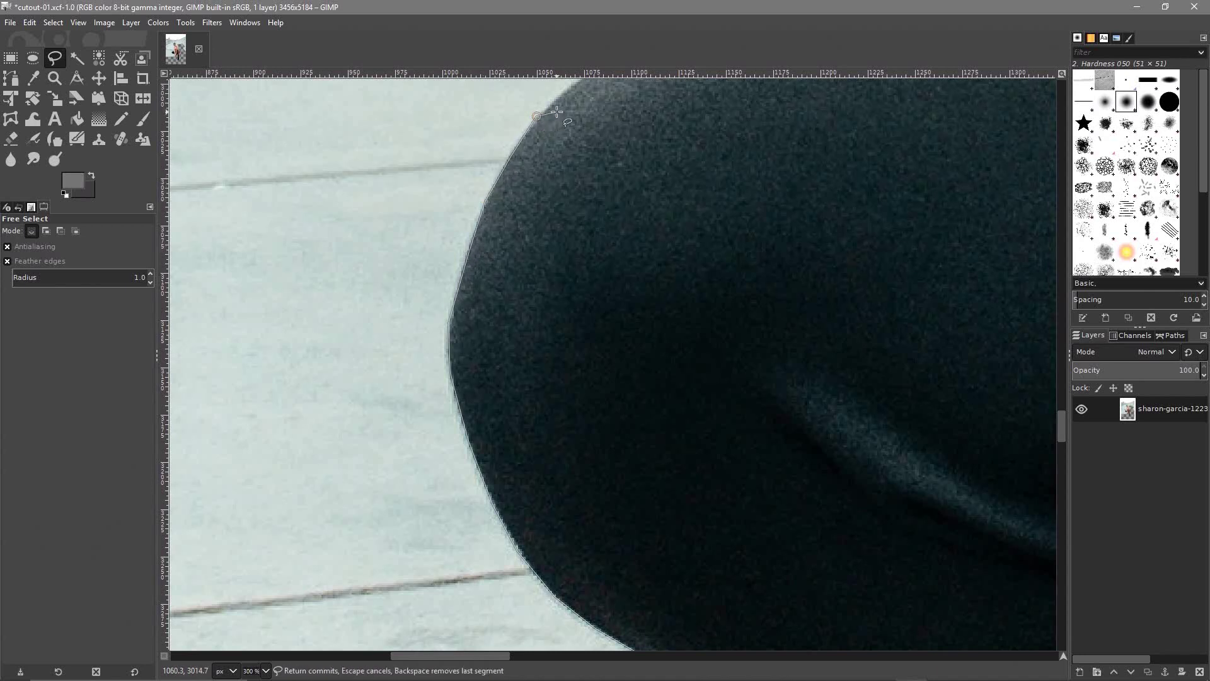
{"action": "scroll", "coordinate": [540, 246], "scroll_direction": "up", "scroll_amount": 4}
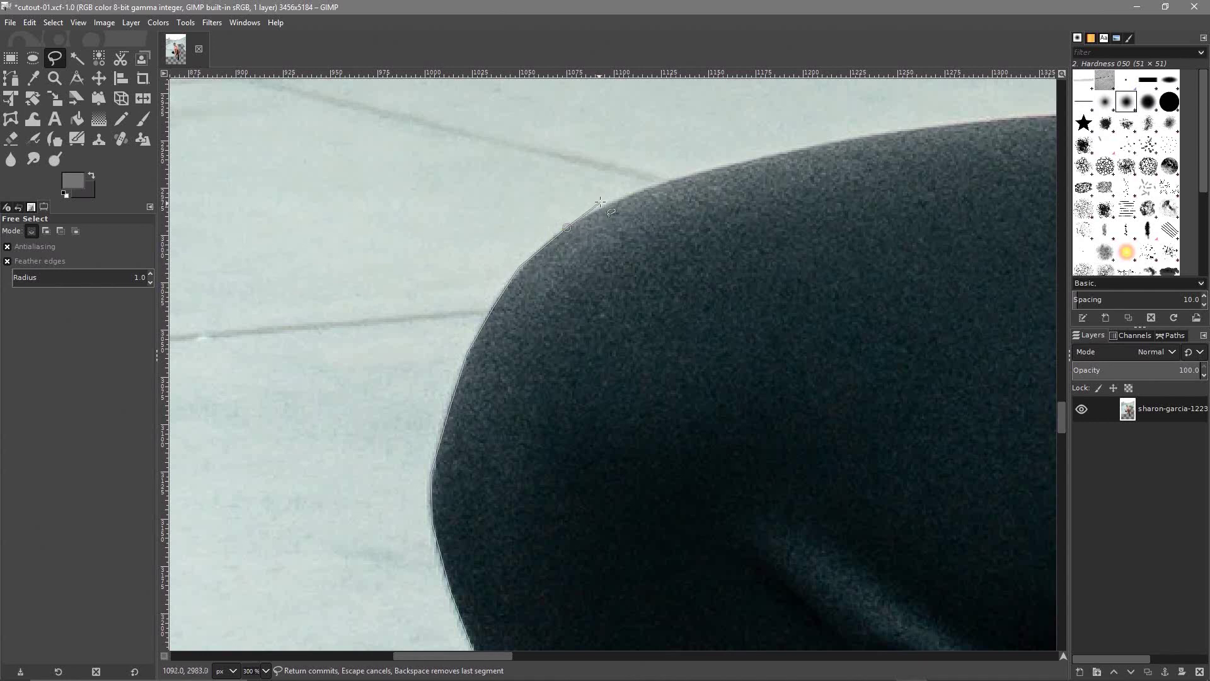
Close the free selection around the pavement, running past the canvas edge and below the pavement back to the boot's toe, and commit it
{"action": "scroll", "coordinate": [351, 251], "scroll_direction": "down", "scroll_amount": 5}
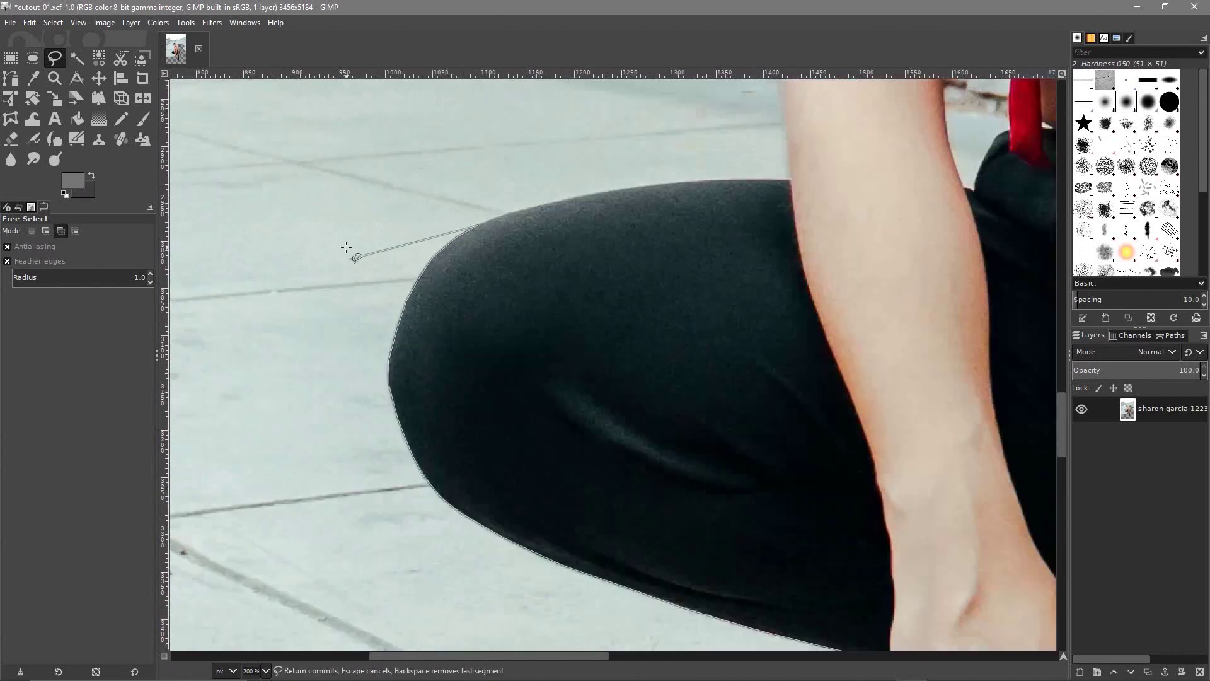
{"action": "scroll", "coordinate": [381, 251], "scroll_direction": "left", "scroll_amount": 4}
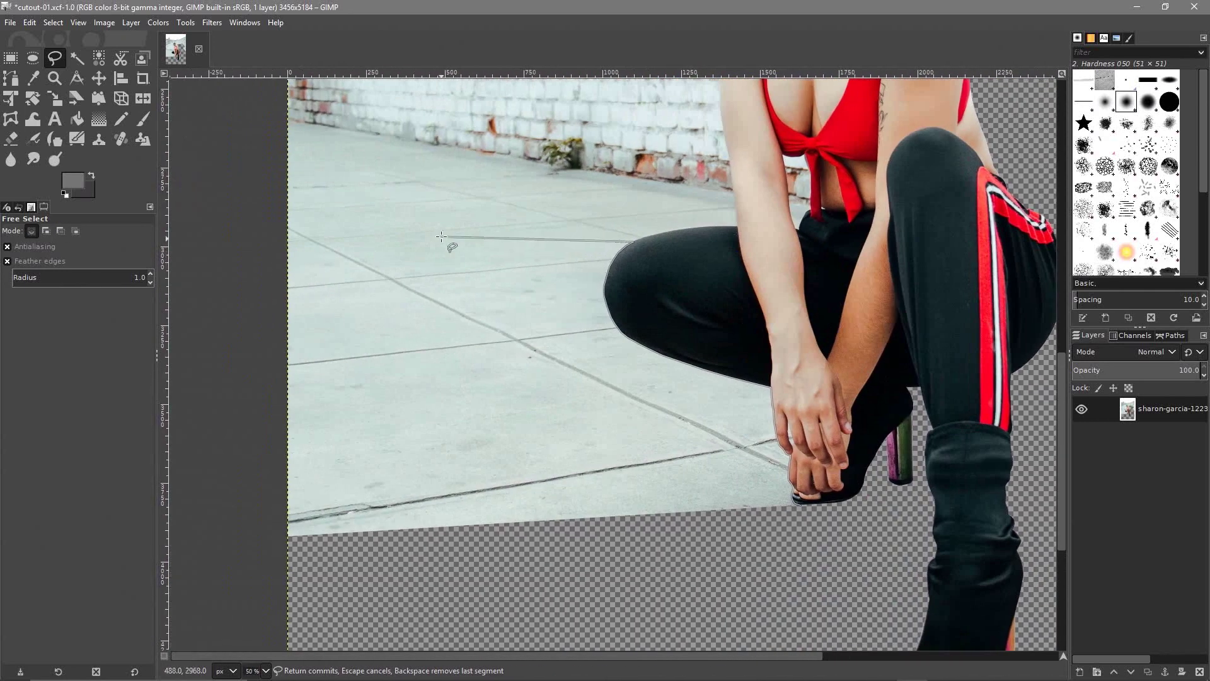
{"action": "left_click", "coordinate": [243, 116]}
{"action": "left_click", "coordinate": [259, 603]}
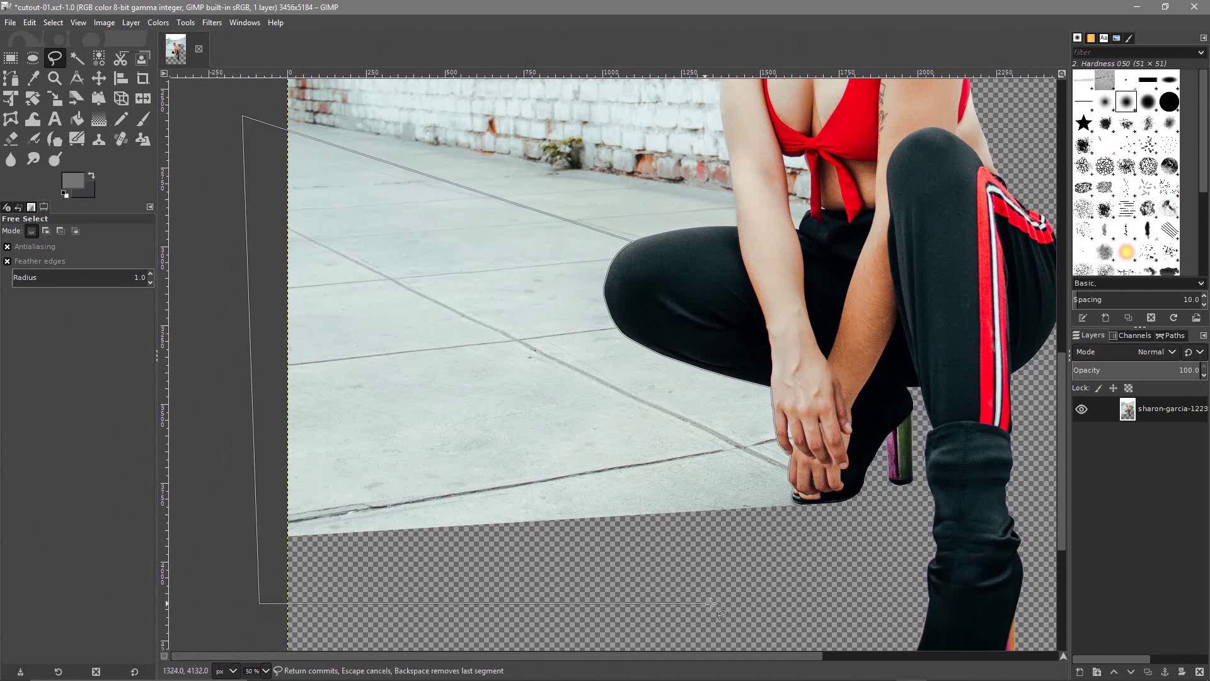
{"action": "left_click", "coordinate": [834, 603]}
{"action": "left_click", "coordinate": [803, 508]}
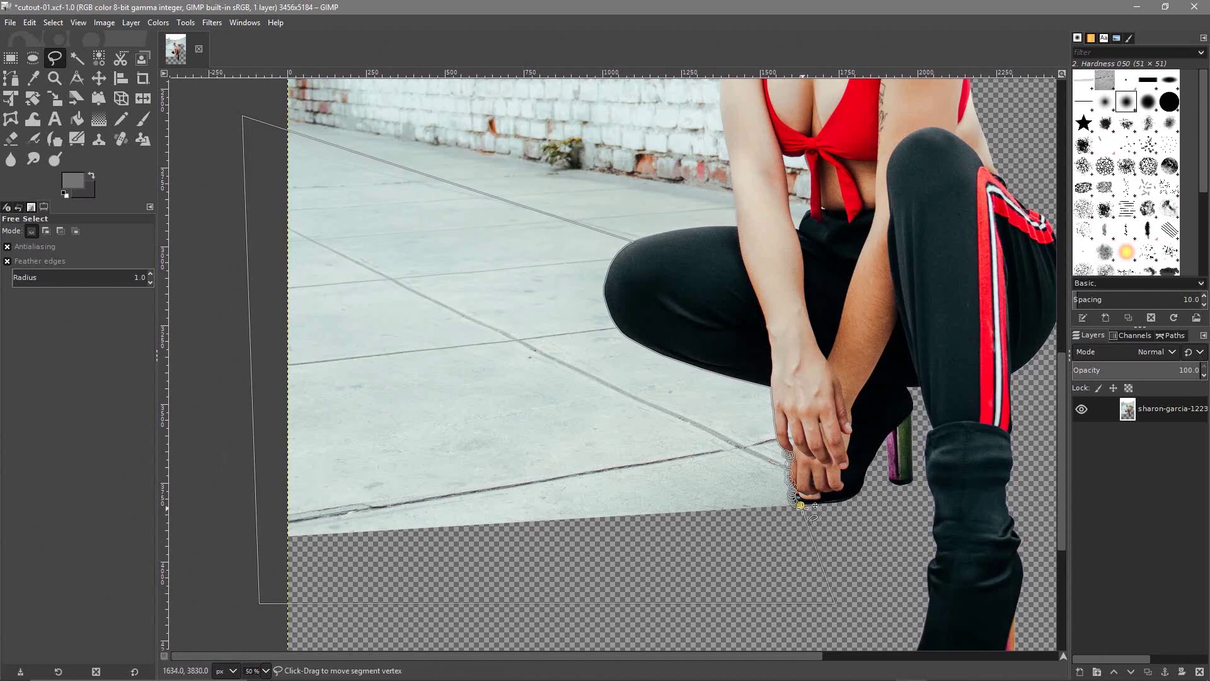
{"action": "key", "text": "Return"}
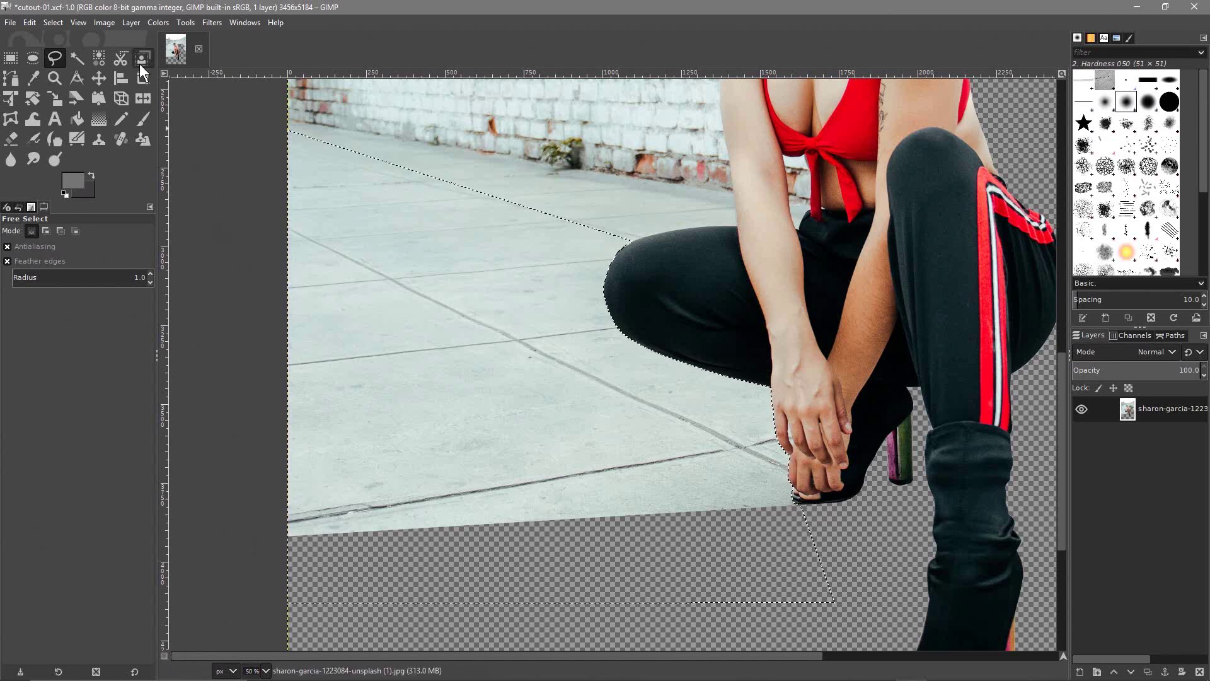
Cut the selected pavement beside the knee and hands out of the image and clear the selection
{"action": "left_click", "coordinate": [38, 21]}
{"action": "left_click", "coordinate": [48, 104]}
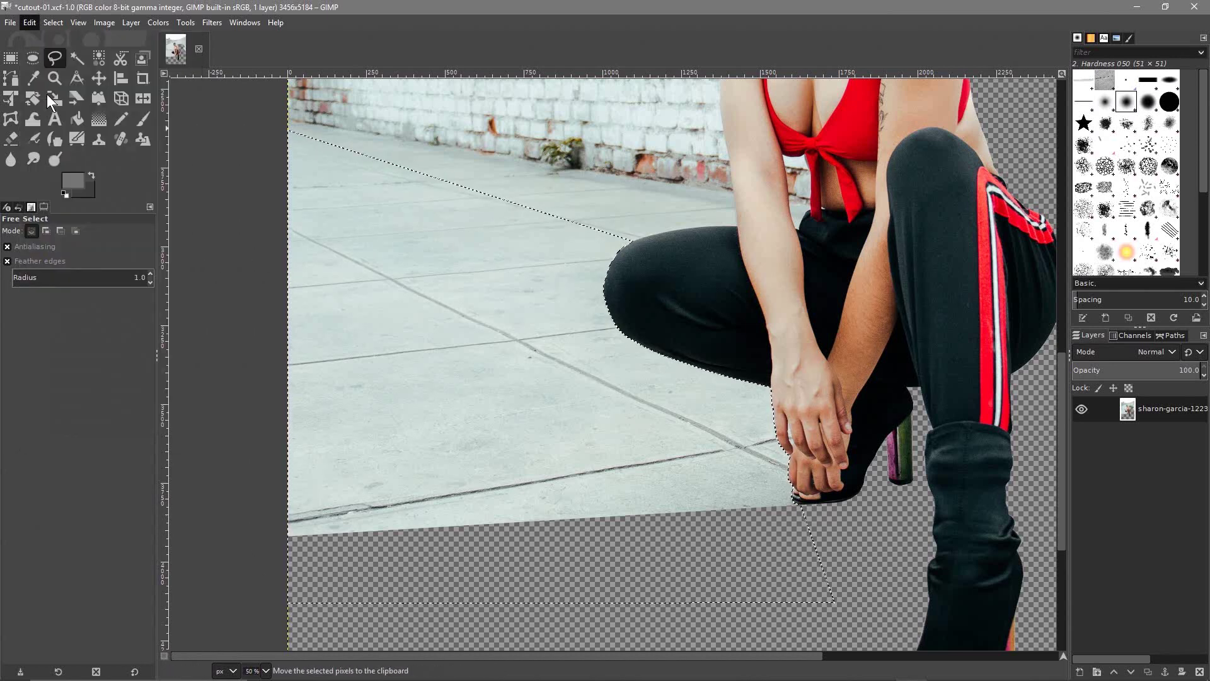
{"action": "left_click", "coordinate": [53, 23]}
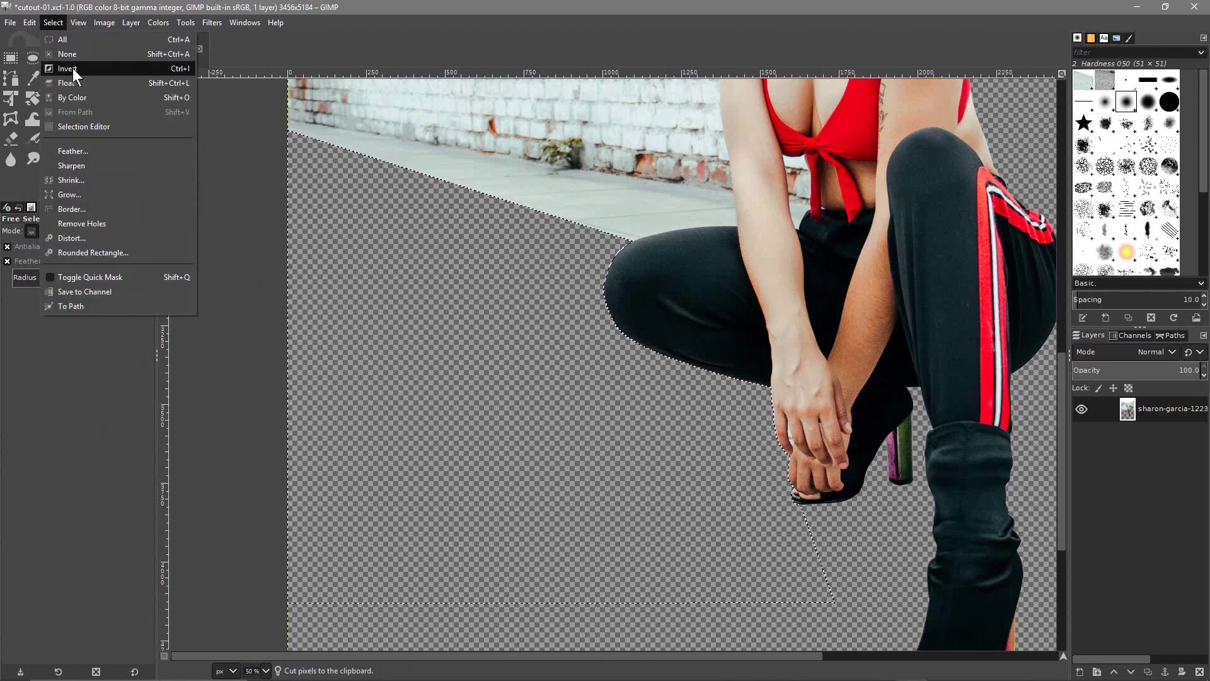
{"action": "left_click", "coordinate": [73, 67]}
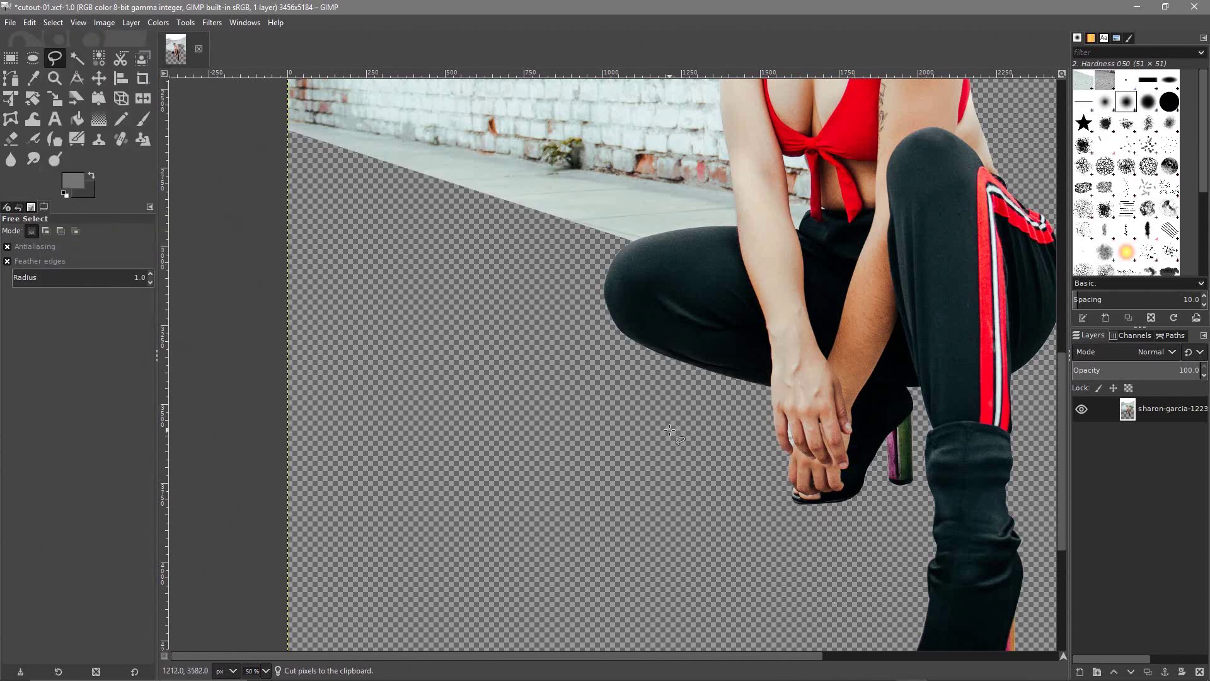
Start a free selection where the cut pavement meets the bent knee and trace the thigh's upper edge to the forearm
{"action": "left_click_drag", "start_coordinate": [744, 307], "coordinate": [664, 462]}
{"action": "scroll", "coordinate": [585, 435], "scroll_direction": "up", "scroll_amount": 3}
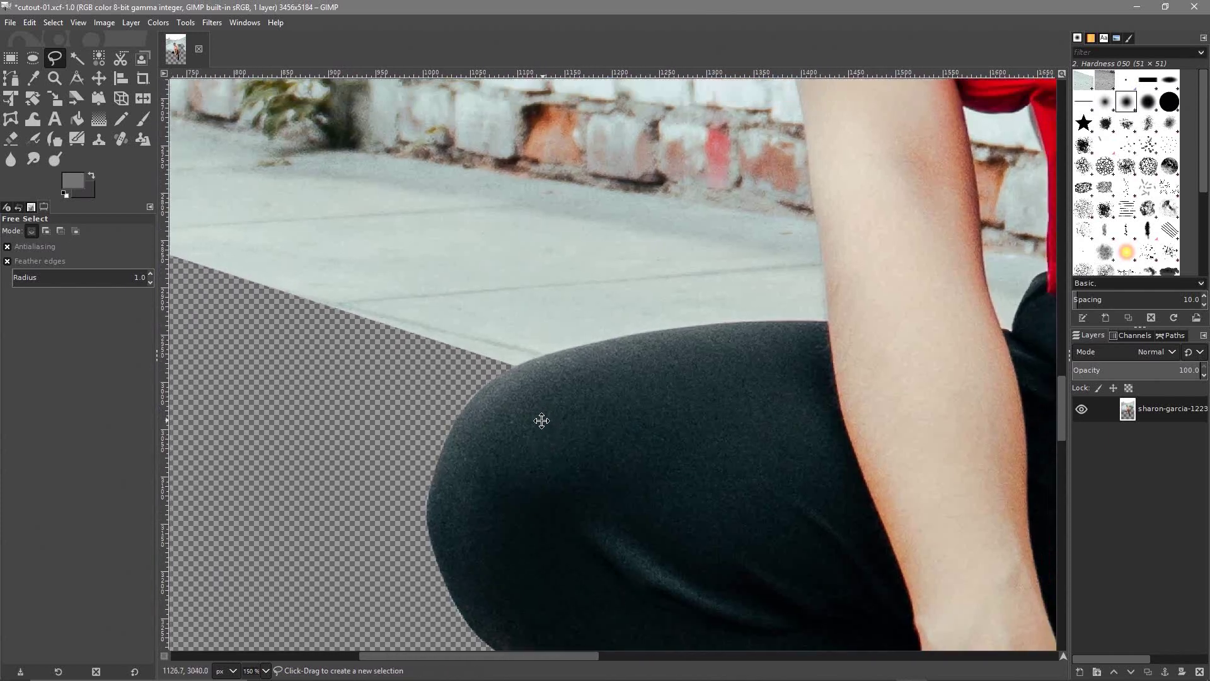
{"action": "left_click_drag", "start_coordinate": [541, 420], "coordinate": [516, 476]}
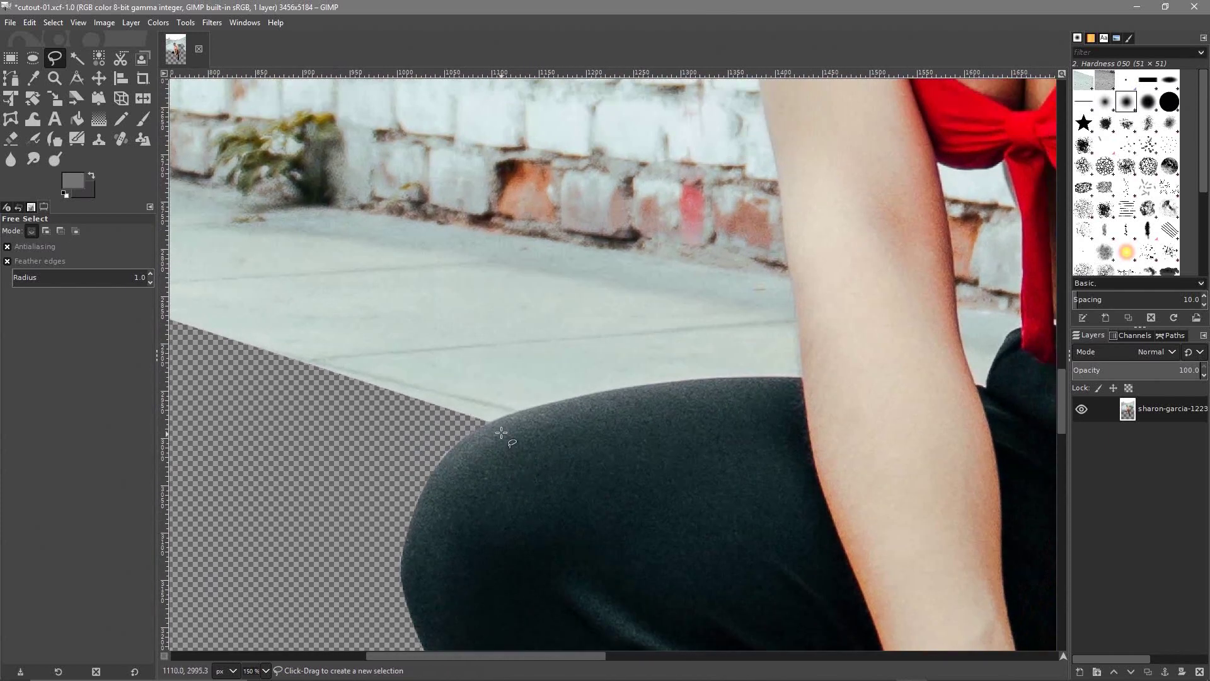
{"action": "left_click", "coordinate": [488, 421]}
{"action": "left_click", "coordinate": [557, 400]}
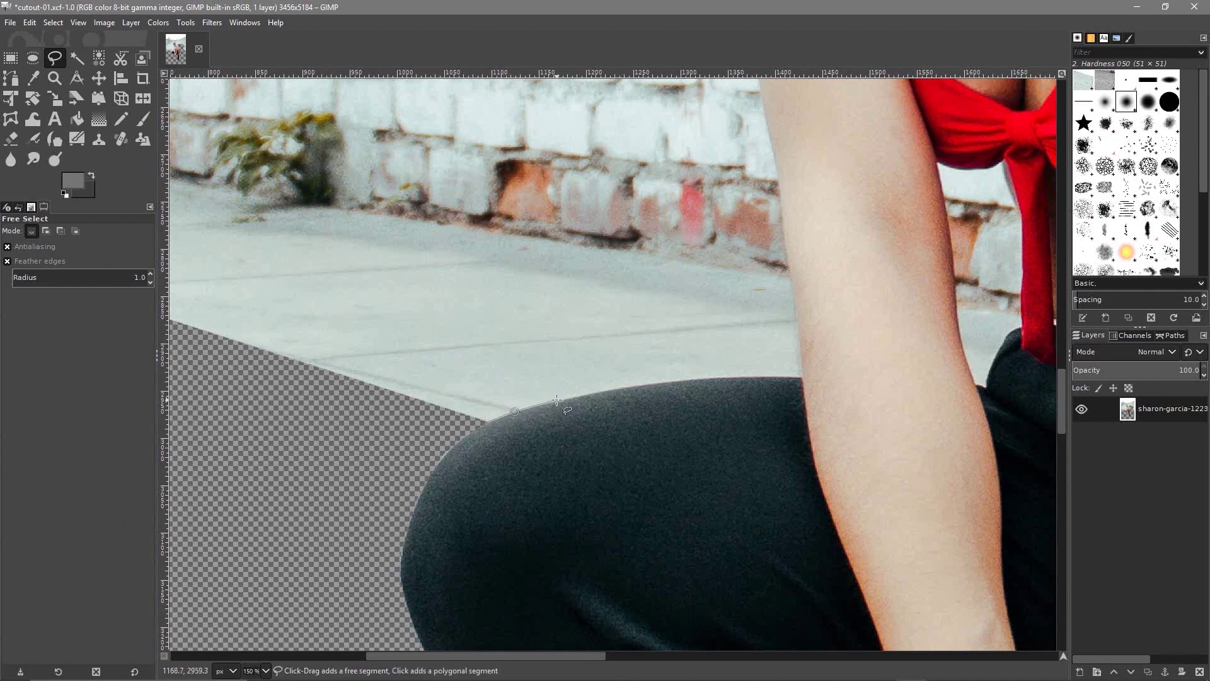
{"action": "left_click", "coordinate": [584, 394]}
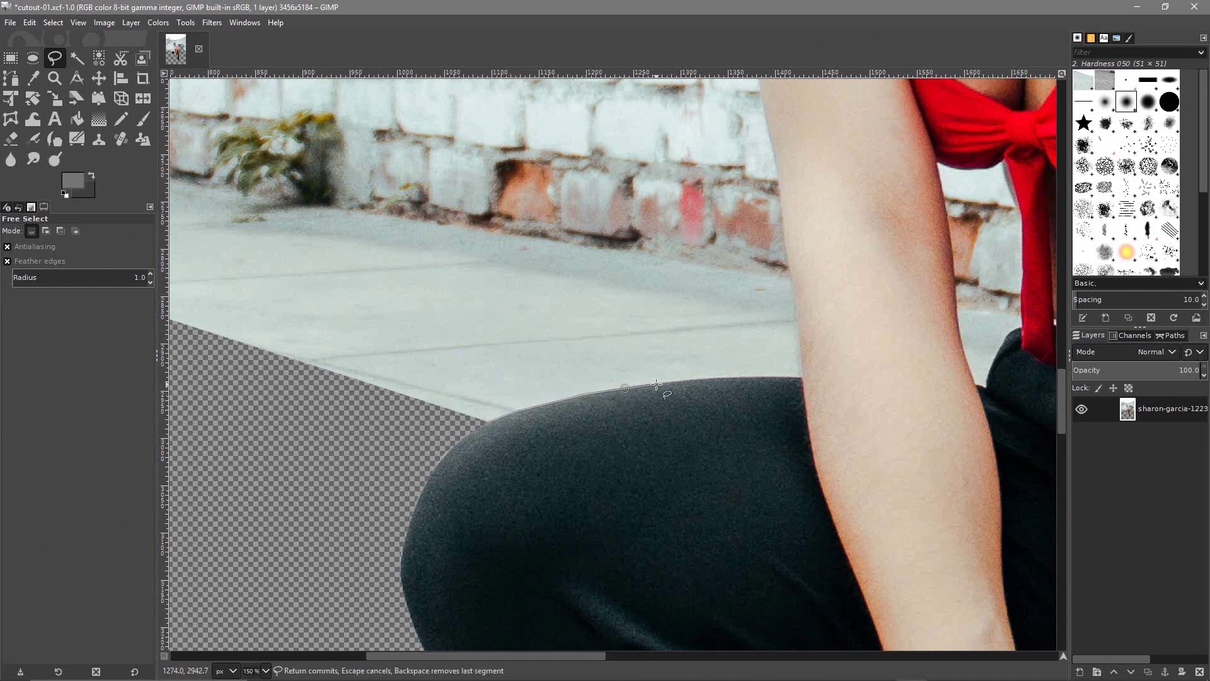
{"action": "left_click", "coordinate": [693, 379]}
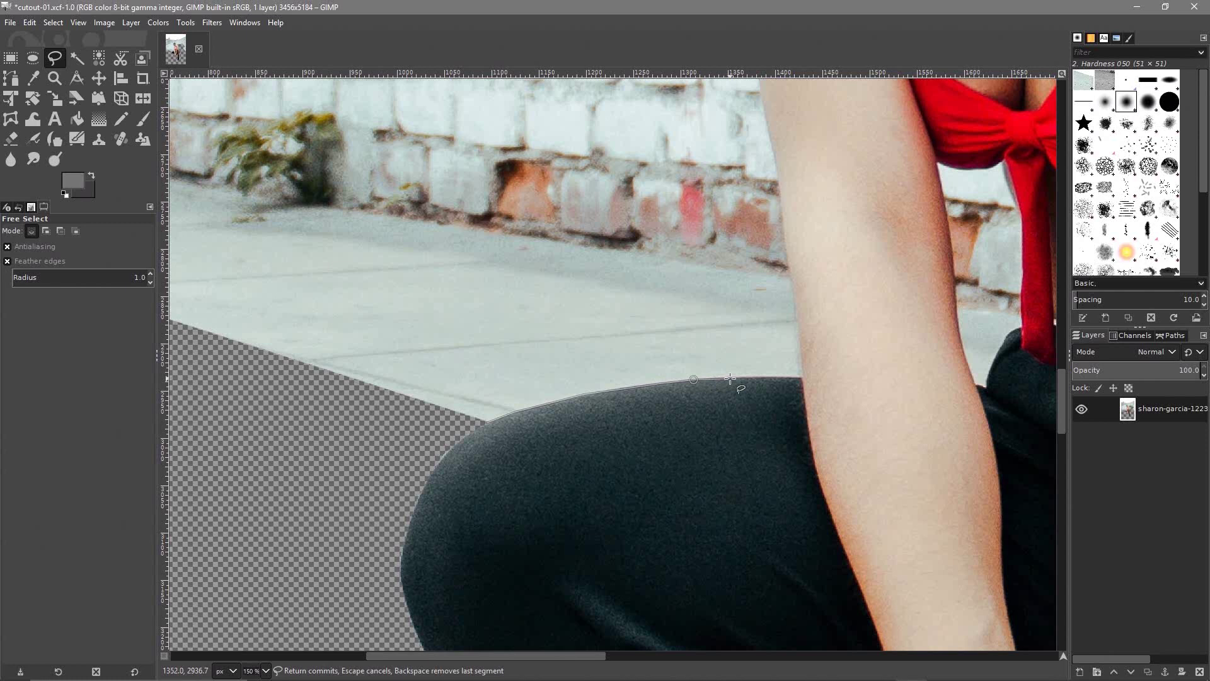
{"action": "left_click", "coordinate": [761, 377]}
{"action": "left_click", "coordinate": [788, 377]}
Trace the outline up the arm's outer edge from the thigh past the elbow to the lower part of the upper arm
{"action": "left_click", "coordinate": [785, 253]}
{"action": "left_click", "coordinate": [779, 184]}
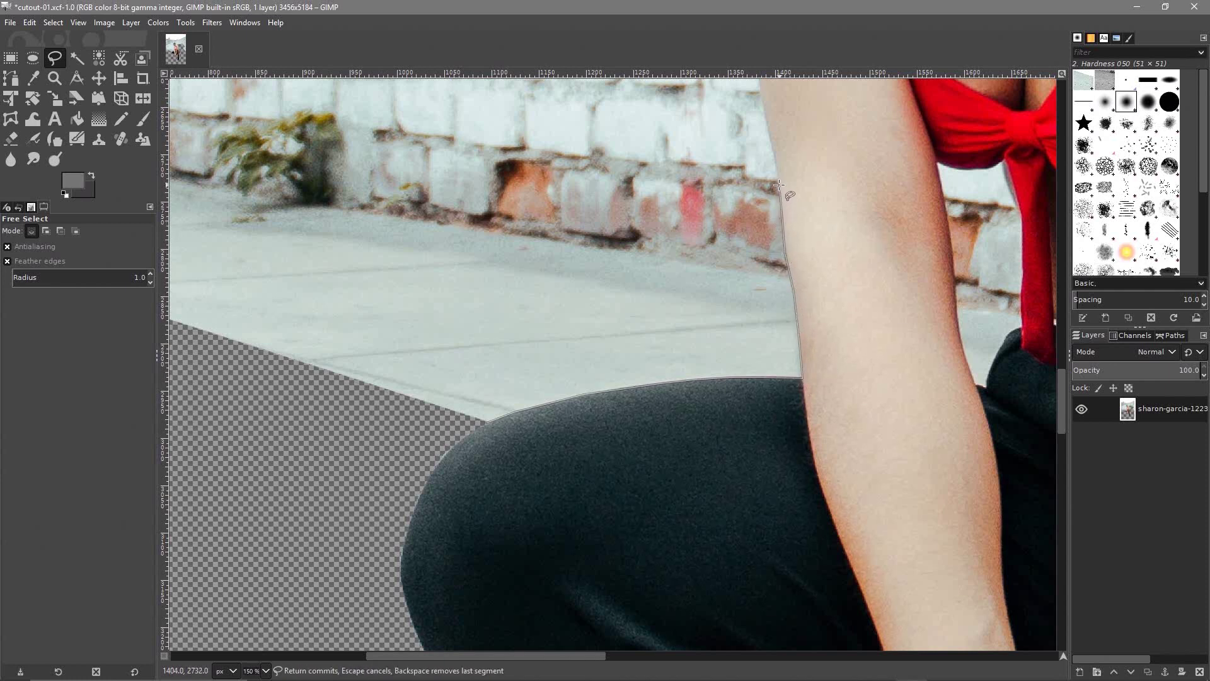
{"action": "left_click", "coordinate": [770, 132]}
{"action": "scroll", "coordinate": [787, 340], "scroll_direction": "up", "scroll_amount": 5}
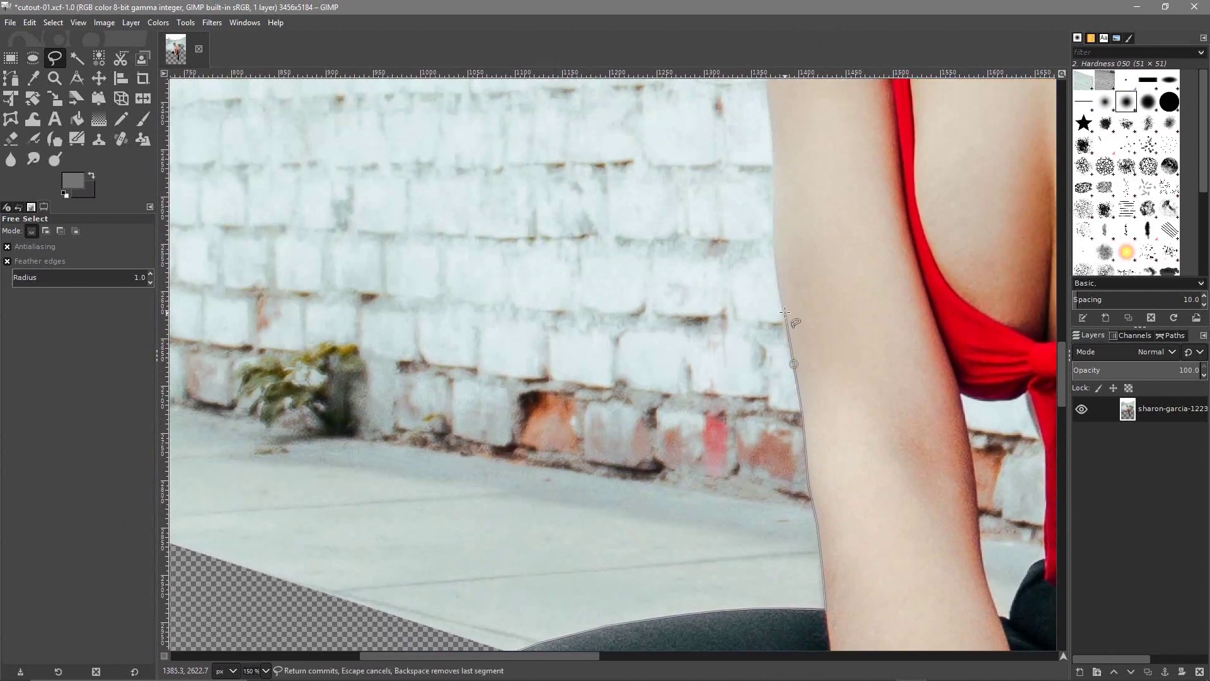
{"action": "left_click", "coordinate": [784, 309]}
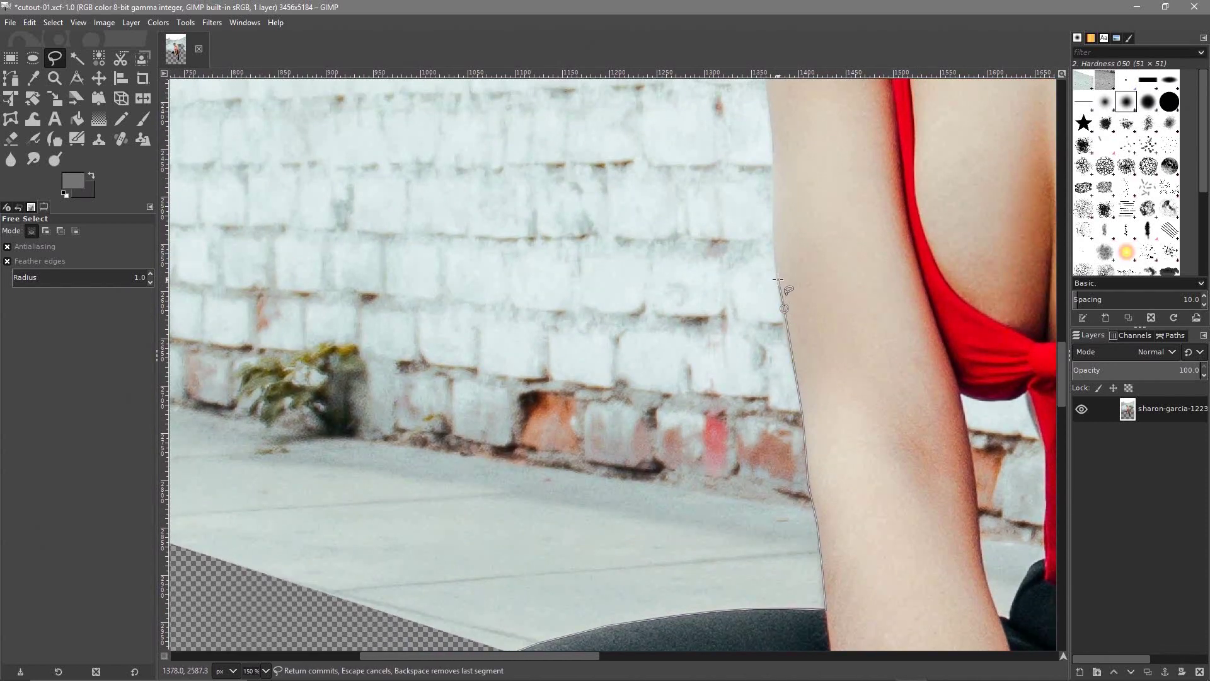
{"action": "left_click", "coordinate": [774, 238]}
{"action": "left_click", "coordinate": [774, 210]}
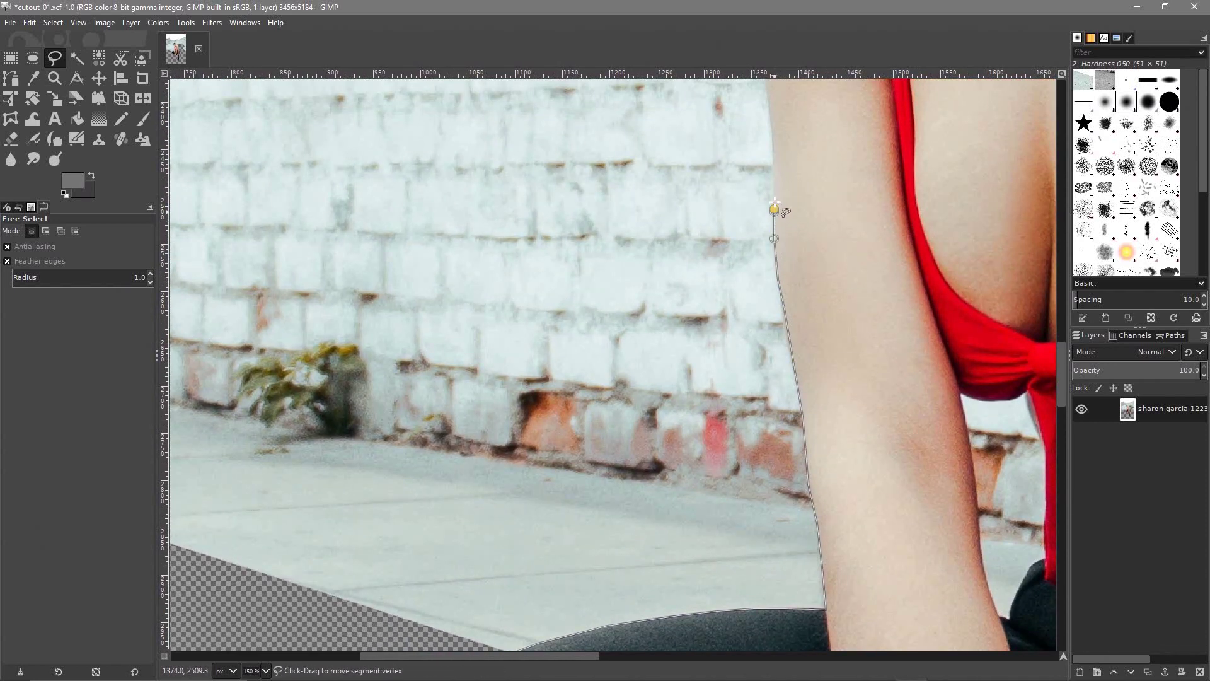
{"action": "left_click", "coordinate": [772, 157]}
Trace the outline up the outer edge of the upper arm and around the shoulder to the tip of the hair
{"action": "scroll", "coordinate": [774, 155], "scroll_direction": "up", "scroll_amount": 5}
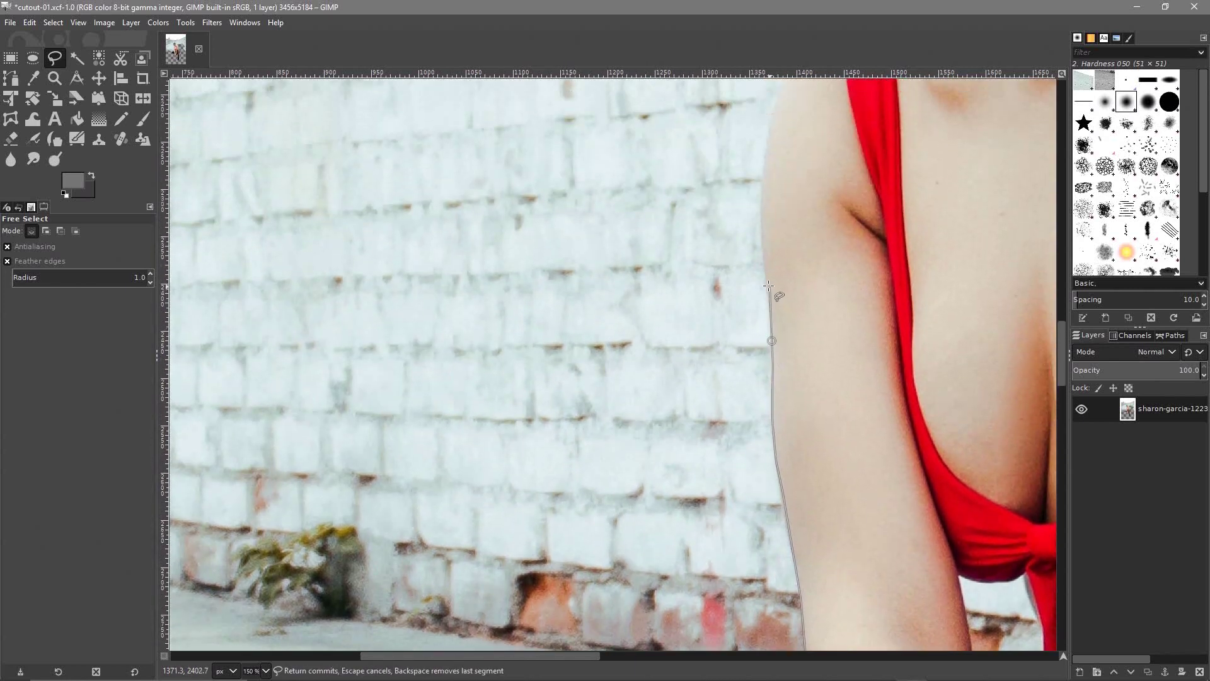
{"action": "left_click", "coordinate": [762, 228]}
{"action": "left_click", "coordinate": [761, 184]}
{"action": "left_click", "coordinate": [767, 145]}
{"action": "left_click_drag", "start_coordinate": [767, 145], "coordinate": [741, 373]}
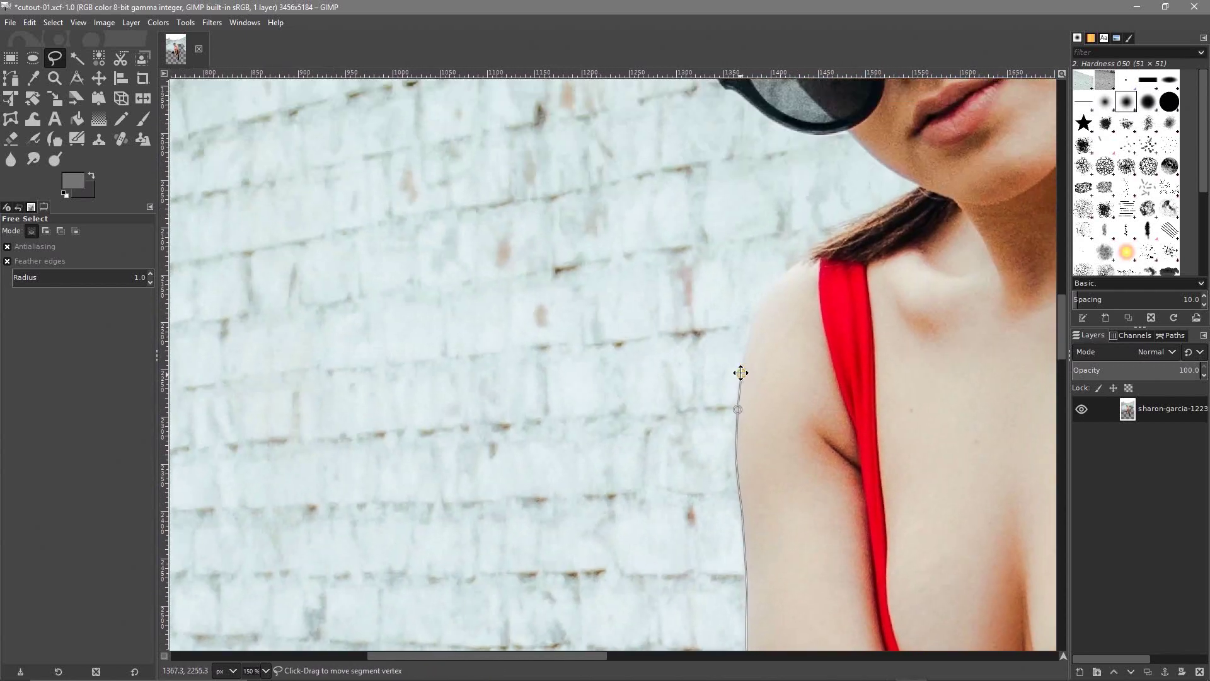
{"action": "left_click", "coordinate": [752, 325]}
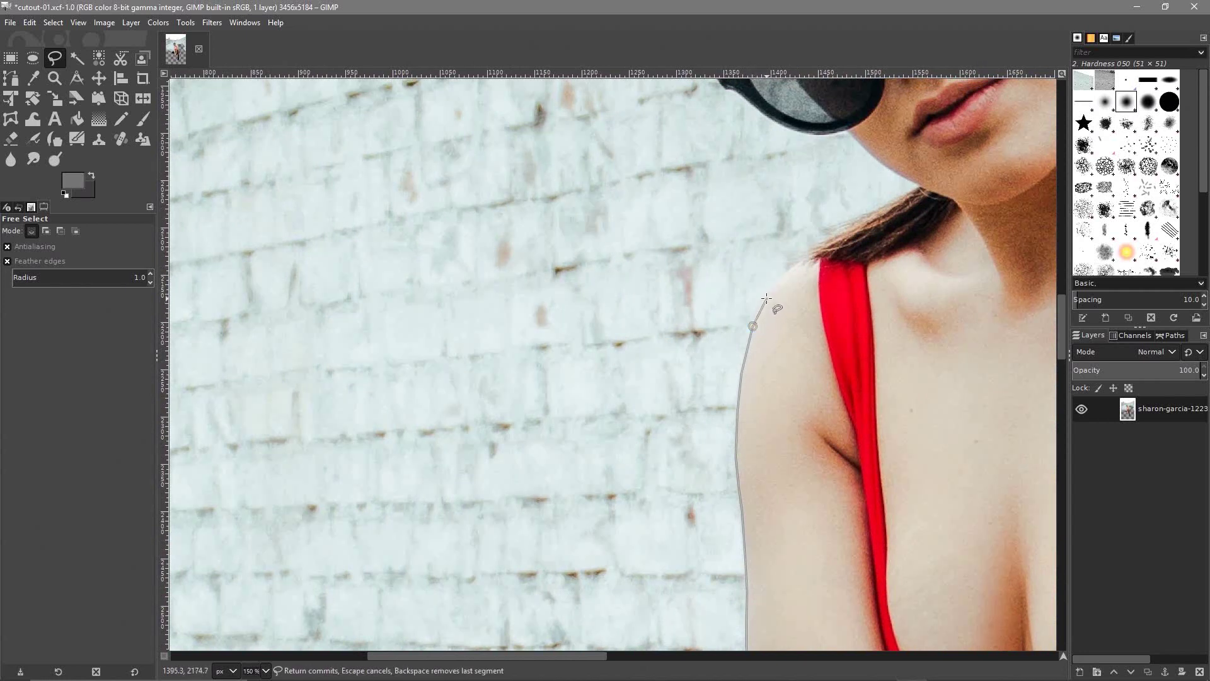
{"action": "left_click", "coordinate": [780, 280]}
{"action": "left_click", "coordinate": [801, 261]}
{"action": "left_click", "coordinate": [812, 253]}
Trace the outline along the upper edge of the hair above the shoulder, then up the jawline to the sunglasses
{"action": "left_click", "coordinate": [812, 247]}
{"action": "left_click", "coordinate": [856, 226]}
{"action": "left_click", "coordinate": [882, 208]}
{"action": "left_click", "coordinate": [917, 189]}
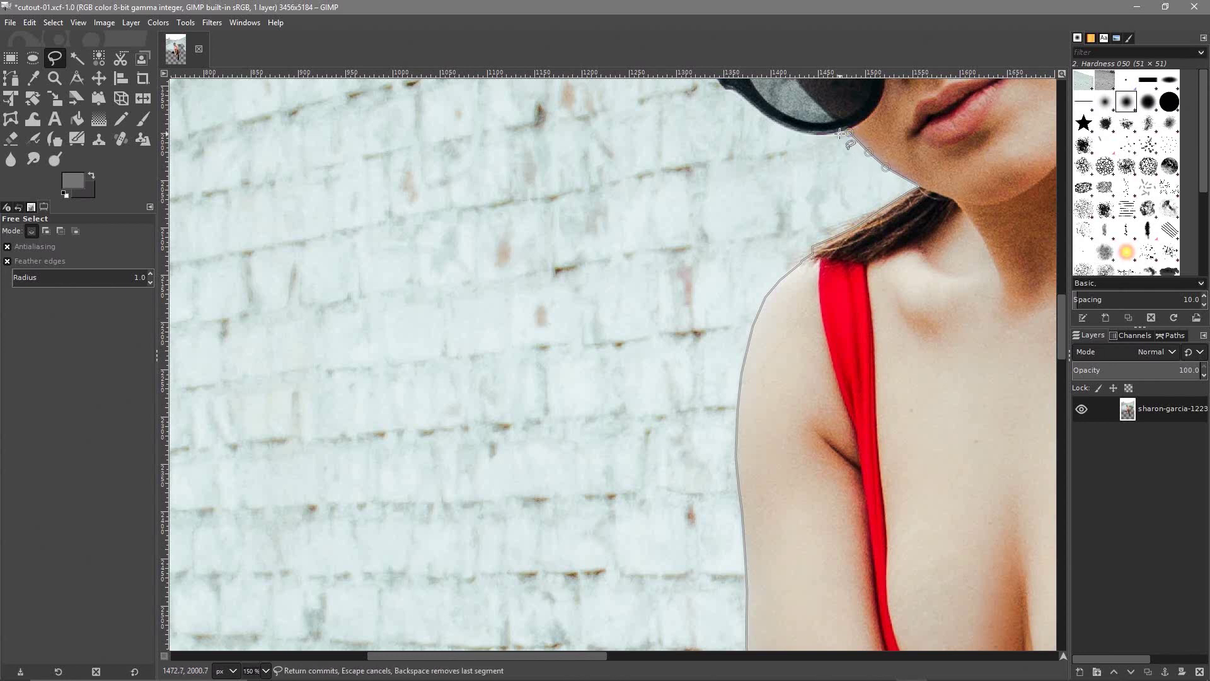
Trace the outline along the lower rim of the sunglasses to the frame's outer corner
{"action": "scroll", "coordinate": [805, 165], "scroll_direction": "up", "scroll_amount": 1}
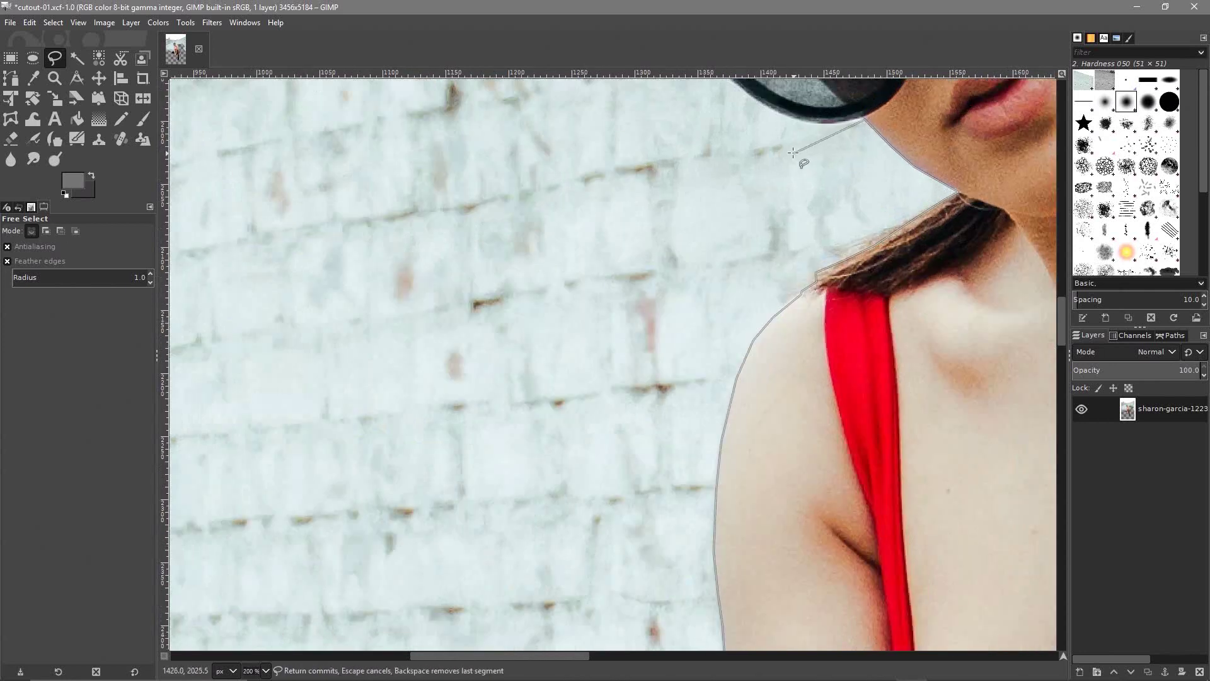
{"action": "left_click_drag", "start_coordinate": [793, 157], "coordinate": [693, 426]}
{"action": "scroll", "coordinate": [765, 390], "scroll_direction": "up", "scroll_amount": 2}
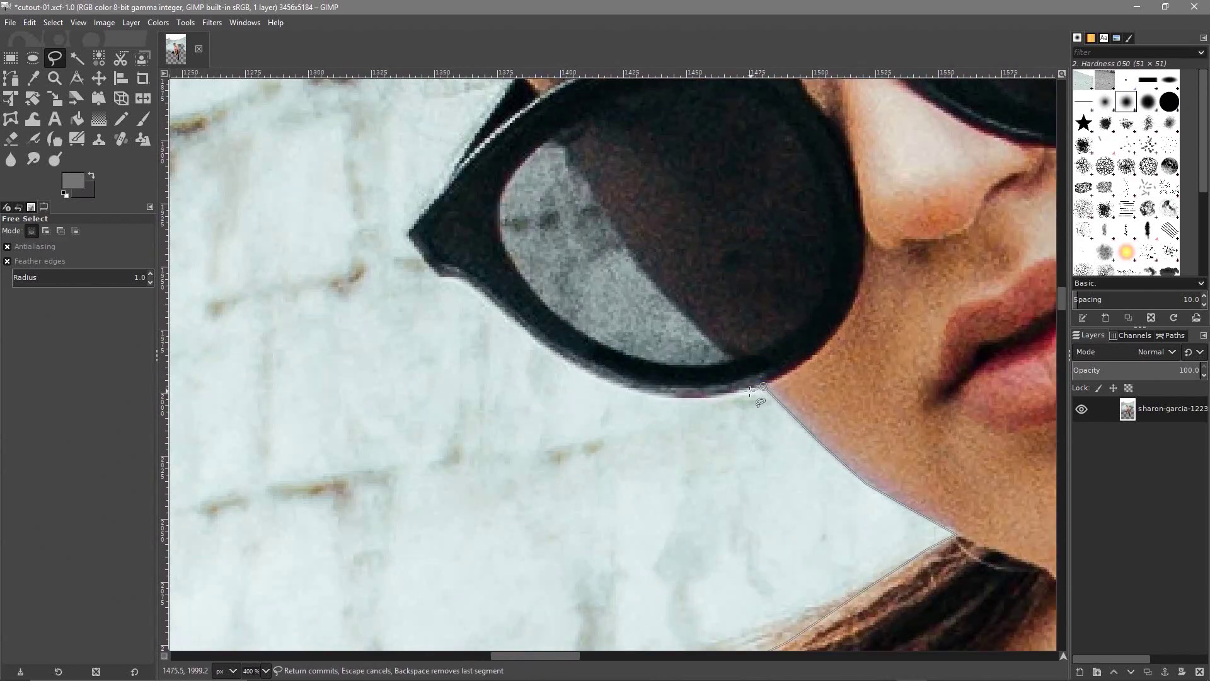
{"action": "mouse_move", "coordinate": [737, 392]}
{"action": "left_mouse_down"}
{"action": "mouse_move", "coordinate": [649, 397]}
{"action": "mouse_move", "coordinate": [602, 384]}
{"action": "mouse_move", "coordinate": [501, 302]}
{"action": "left_mouse_up"}
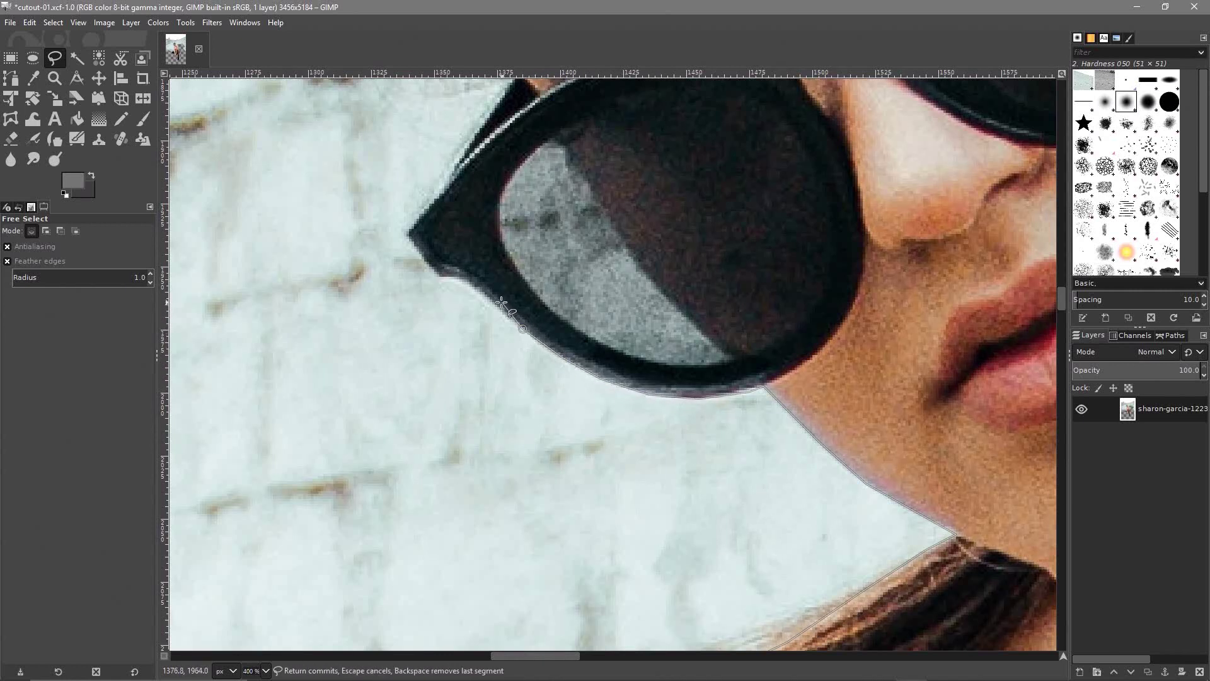
{"action": "left_click", "coordinate": [453, 278]}
{"action": "left_click", "coordinate": [439, 278]}
{"action": "left_click", "coordinate": [407, 234]}
Close the free selection around the wall and pavement beside the arm, running past the canvas edge, and cut that area out
{"action": "scroll", "coordinate": [250, 401], "scroll_direction": "down", "scroll_amount": 5}
{"action": "left_click_drag", "start_coordinate": [333, 404], "coordinate": [766, 62]}
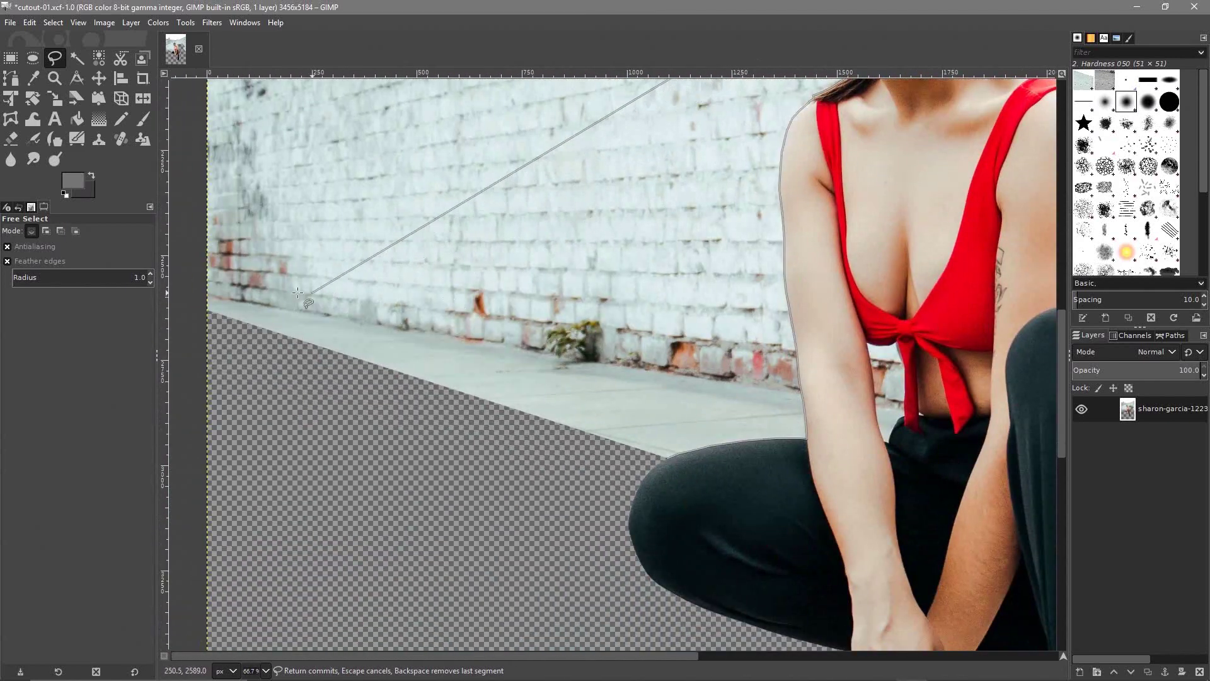
{"action": "left_click", "coordinate": [193, 124]}
{"action": "left_click", "coordinate": [188, 425]}
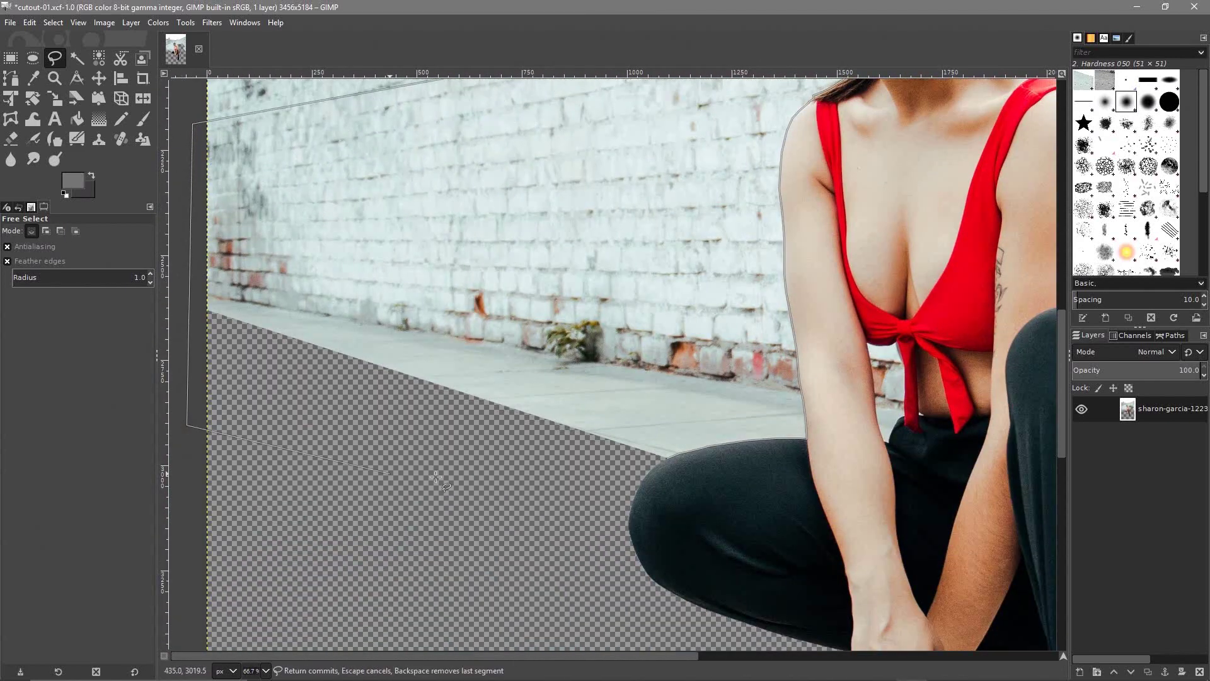
{"action": "left_click", "coordinate": [667, 459]}
{"action": "key", "text": "Return"}
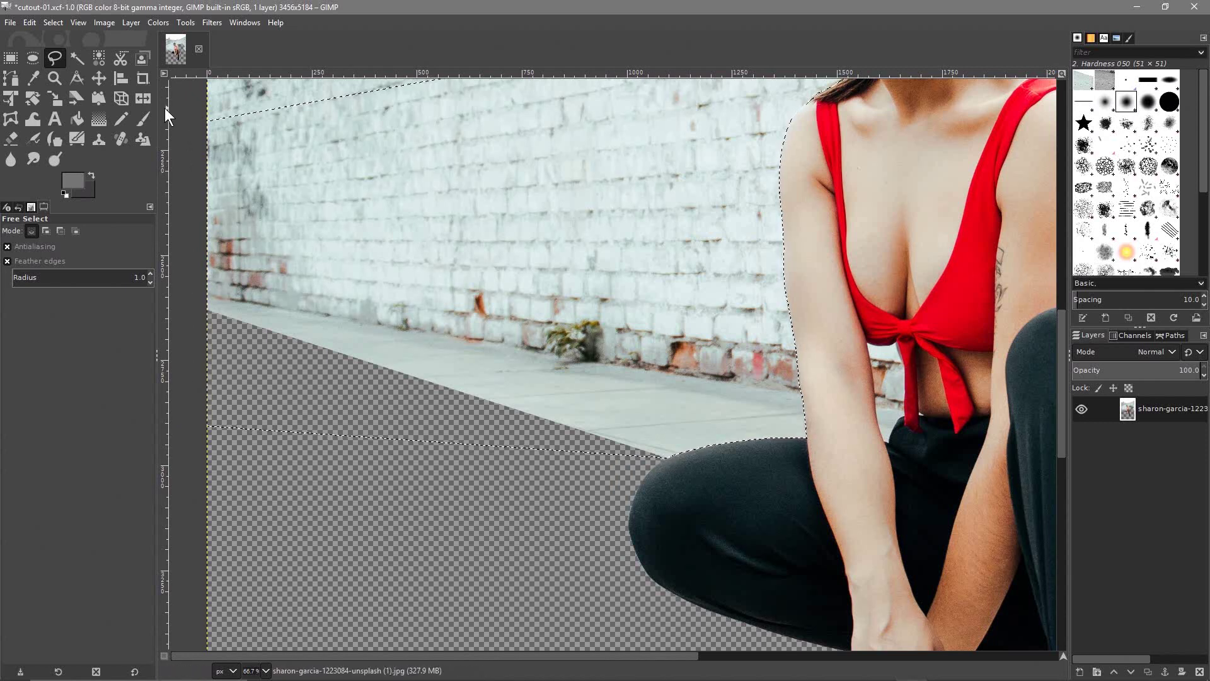
{"action": "left_click", "coordinate": [31, 23]}
{"action": "left_click", "coordinate": [39, 94]}
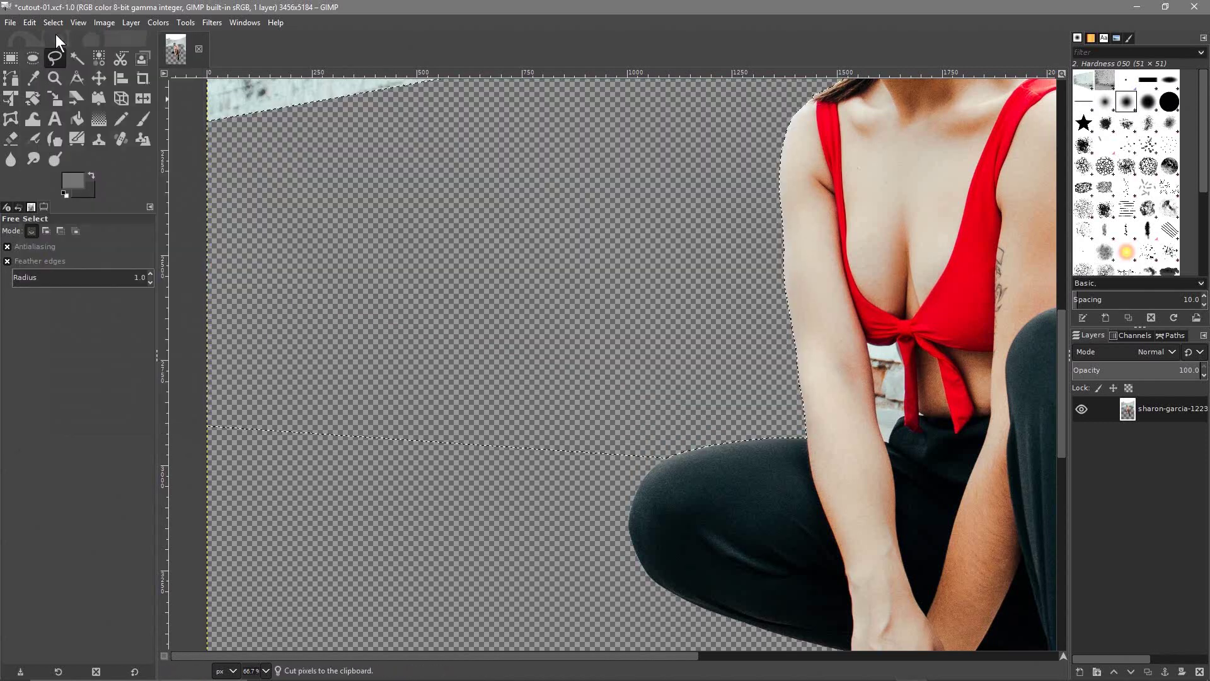
Clear the selection and save the image to cutout-01.xcf
{"action": "left_click", "coordinate": [53, 24]}
{"action": "left_click", "coordinate": [50, 24]}
{"action": "left_click", "coordinate": [10, 23]}
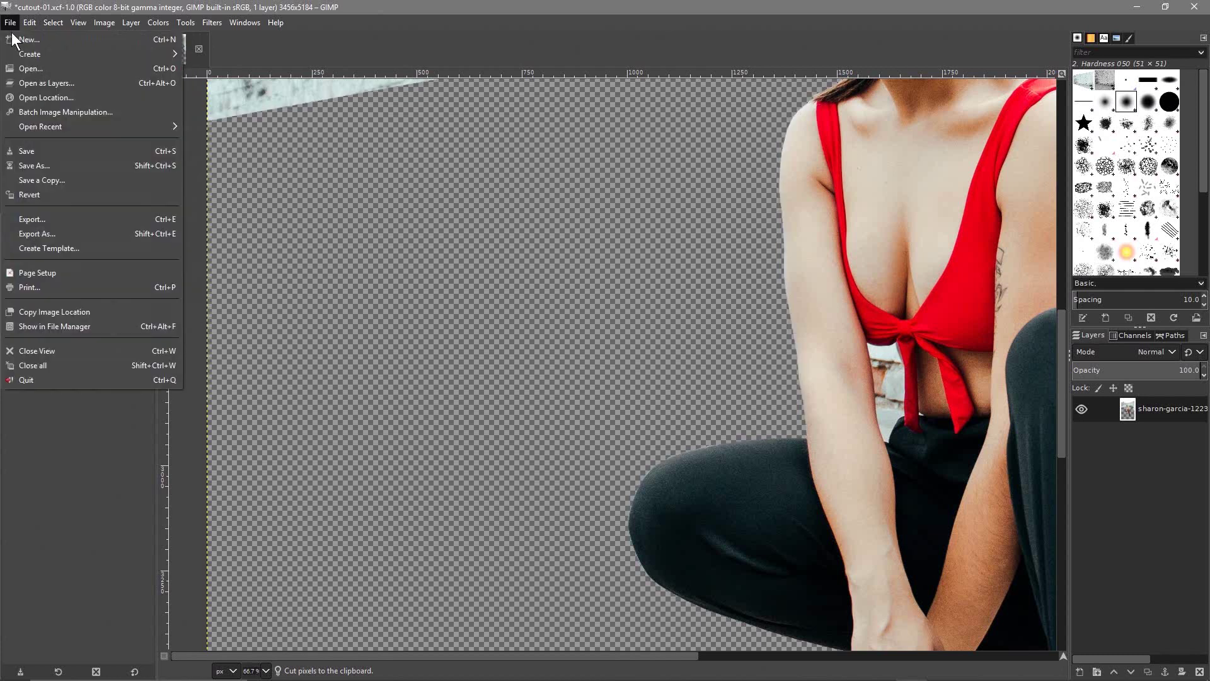
{"action": "left_click", "coordinate": [29, 152]}
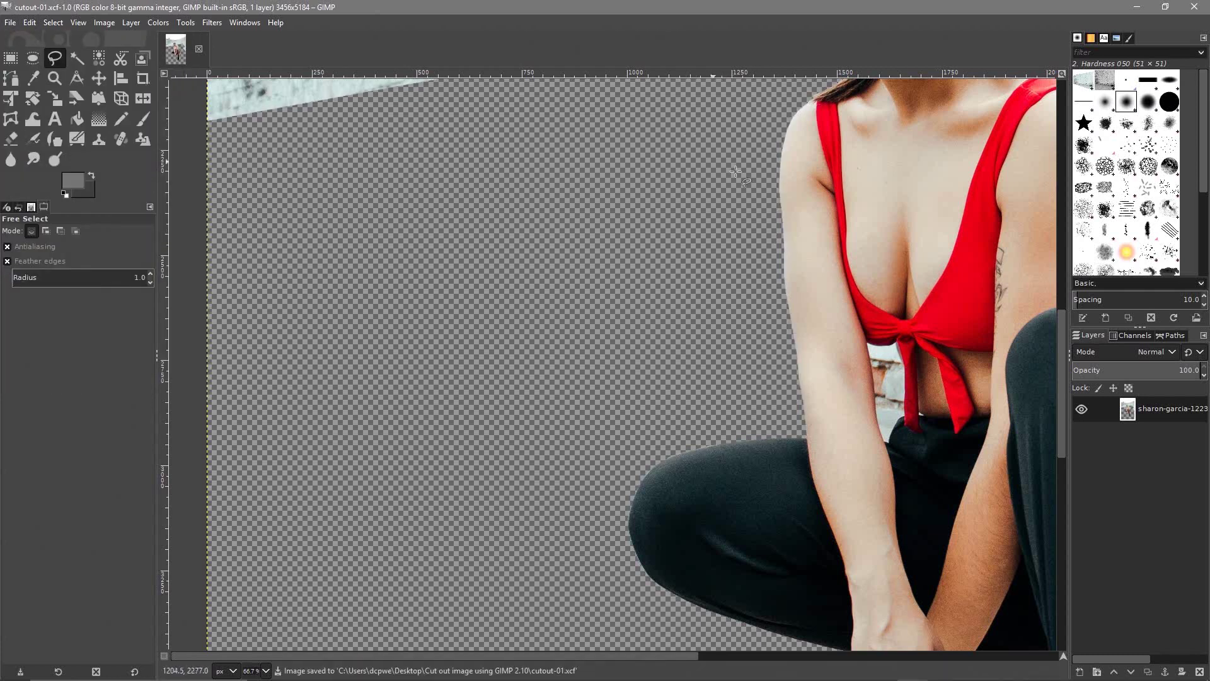
Start a free selection at the sunglasses' outer corner and trace up the frame's edge and onto the lower end of the hair
{"action": "scroll", "coordinate": [856, 309], "scroll_direction": "up", "scroll_amount": 3}
{"action": "scroll", "coordinate": [689, 420], "scroll_direction": "up", "scroll_amount": 4}
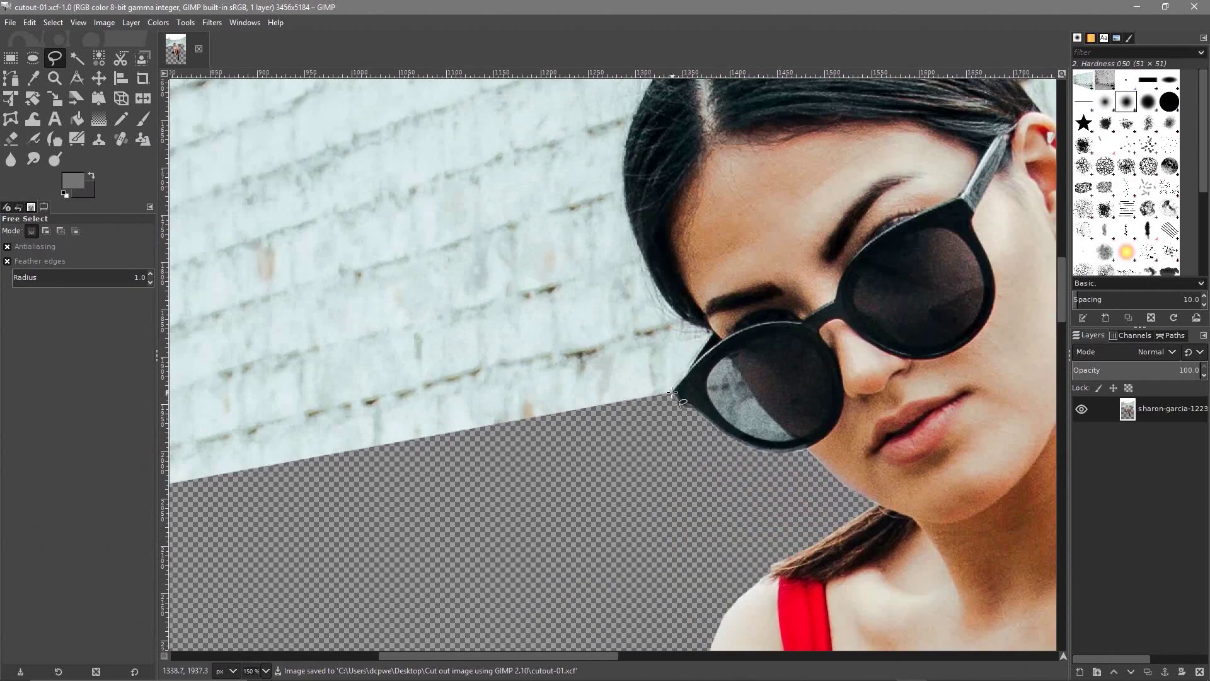
{"action": "scroll", "coordinate": [672, 393], "scroll_direction": "up", "scroll_amount": 3}
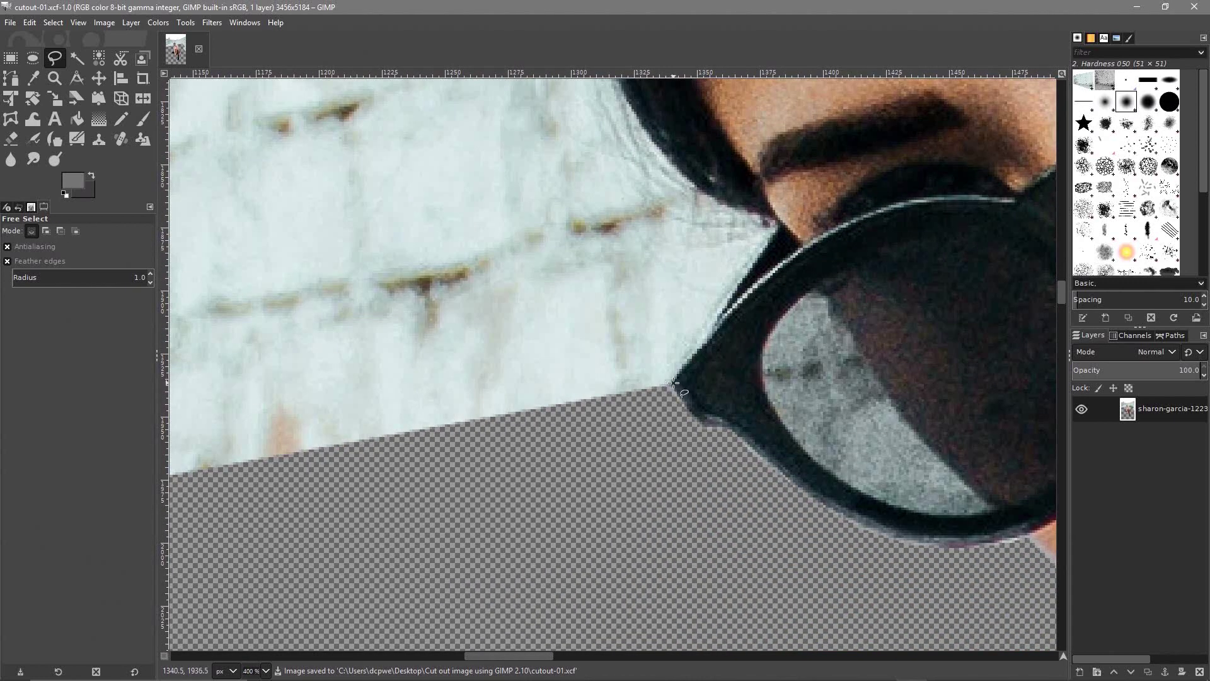
{"action": "left_click", "coordinate": [712, 325]}
{"action": "left_click", "coordinate": [735, 288]}
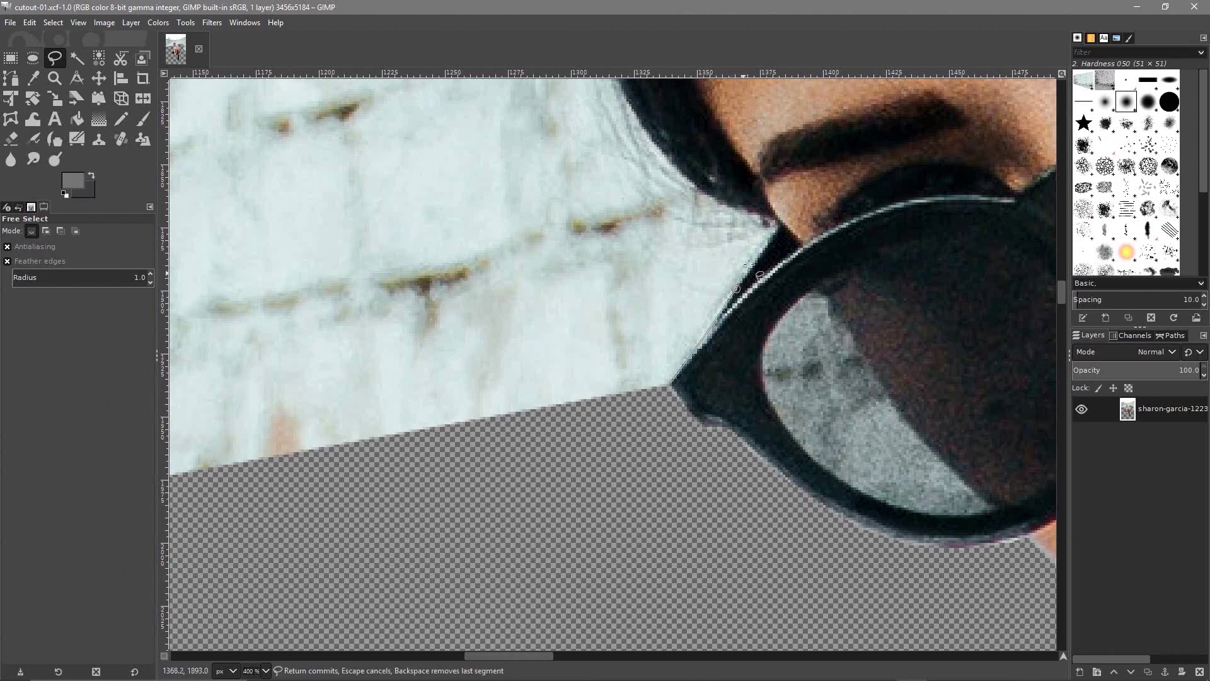
{"action": "left_click", "coordinate": [775, 219]}
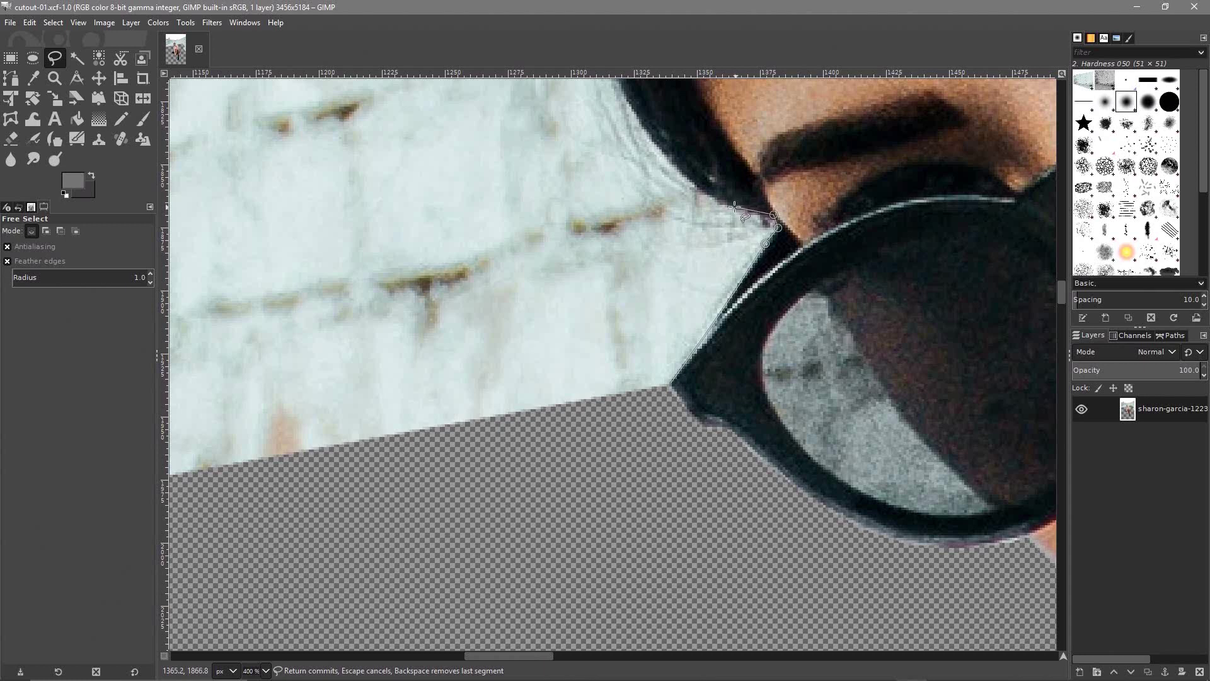
{"action": "left_click", "coordinate": [692, 183]}
Trace the outline up the side of the hair past the eyebrow and forehead, leaving the loose strands outside
{"action": "scroll", "coordinate": [655, 146], "scroll_direction": "up", "scroll_amount": 5}
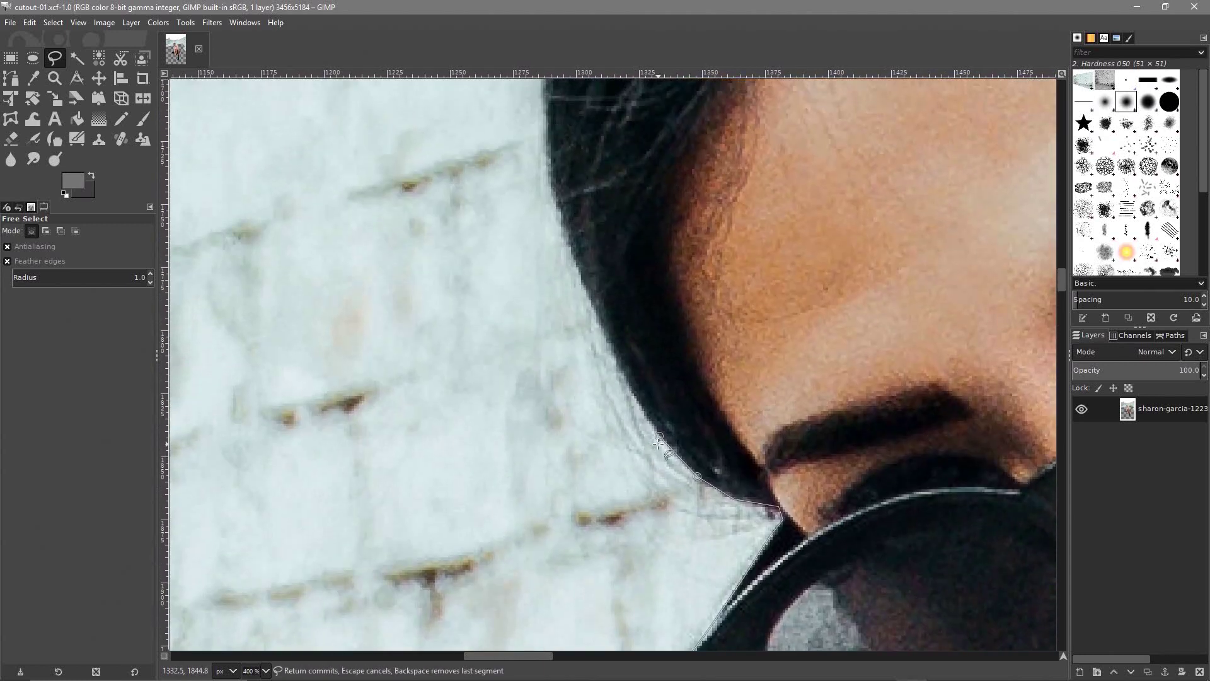
{"action": "left_click", "coordinate": [622, 377]}
{"action": "left_click", "coordinate": [570, 250]}
{"action": "left_click", "coordinate": [545, 104]}
{"action": "scroll", "coordinate": [547, 104], "scroll_direction": "up", "scroll_amount": 5}
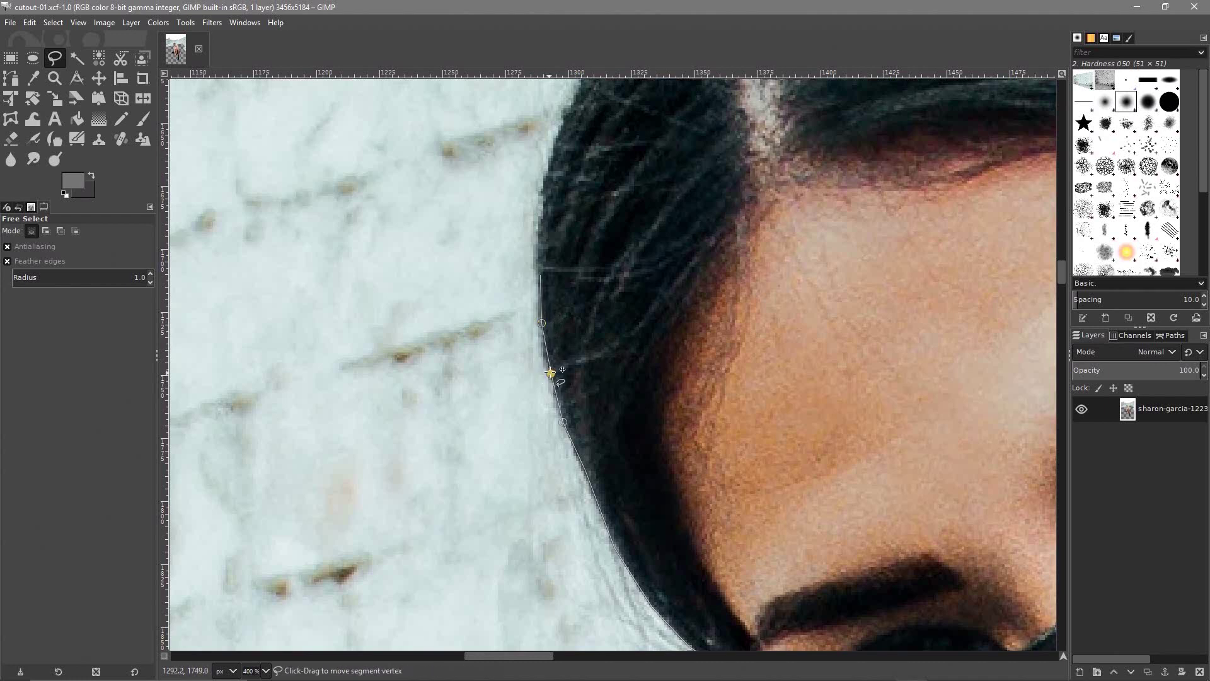
{"action": "left_click_drag", "start_coordinate": [548, 375], "coordinate": [543, 364]}
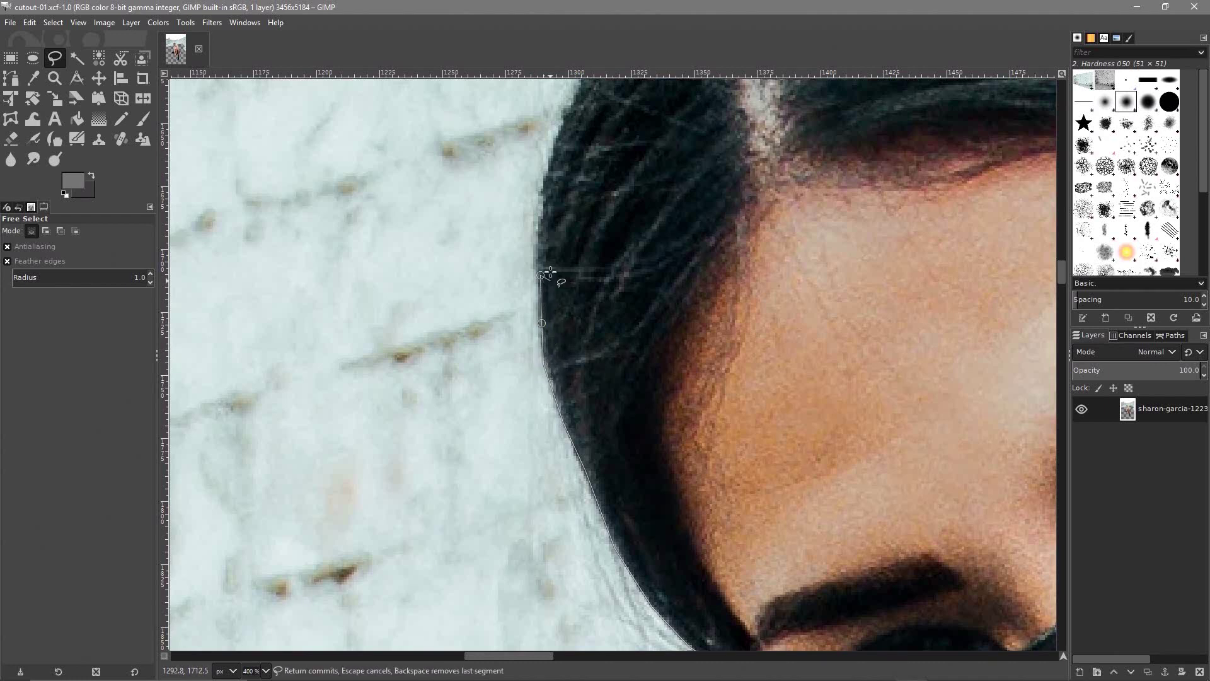
{"action": "left_click", "coordinate": [540, 231]}
{"action": "left_click", "coordinate": [548, 171]}
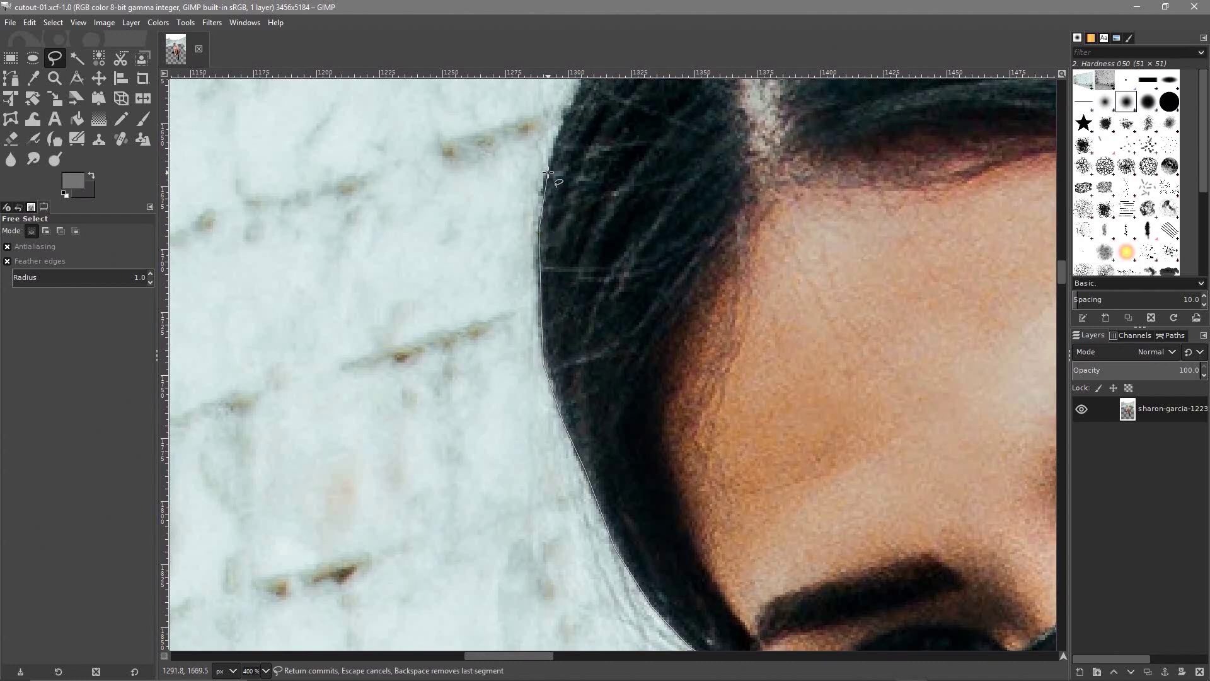
{"action": "left_click", "coordinate": [566, 116]}
Trace the outline along the sloping side of the hair up to the level of the parting
{"action": "left_click_drag", "start_coordinate": [571, 120], "coordinate": [498, 382]}
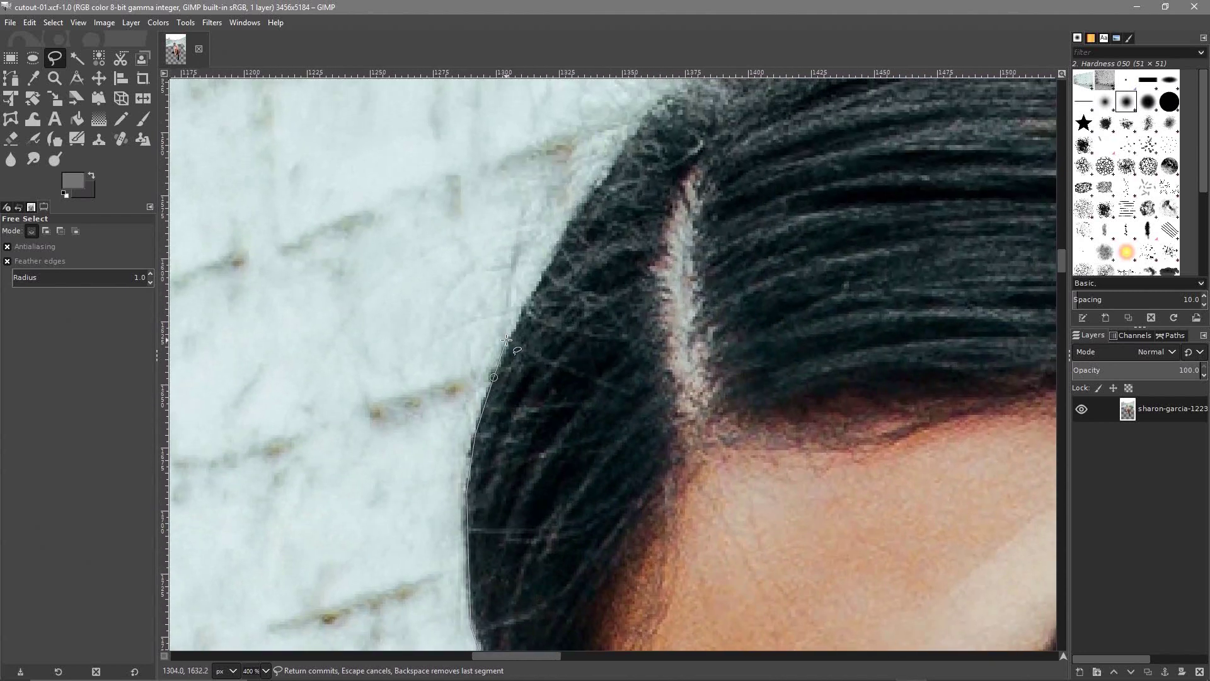
{"action": "left_click", "coordinate": [533, 293]}
{"action": "left_click", "coordinate": [556, 244]}
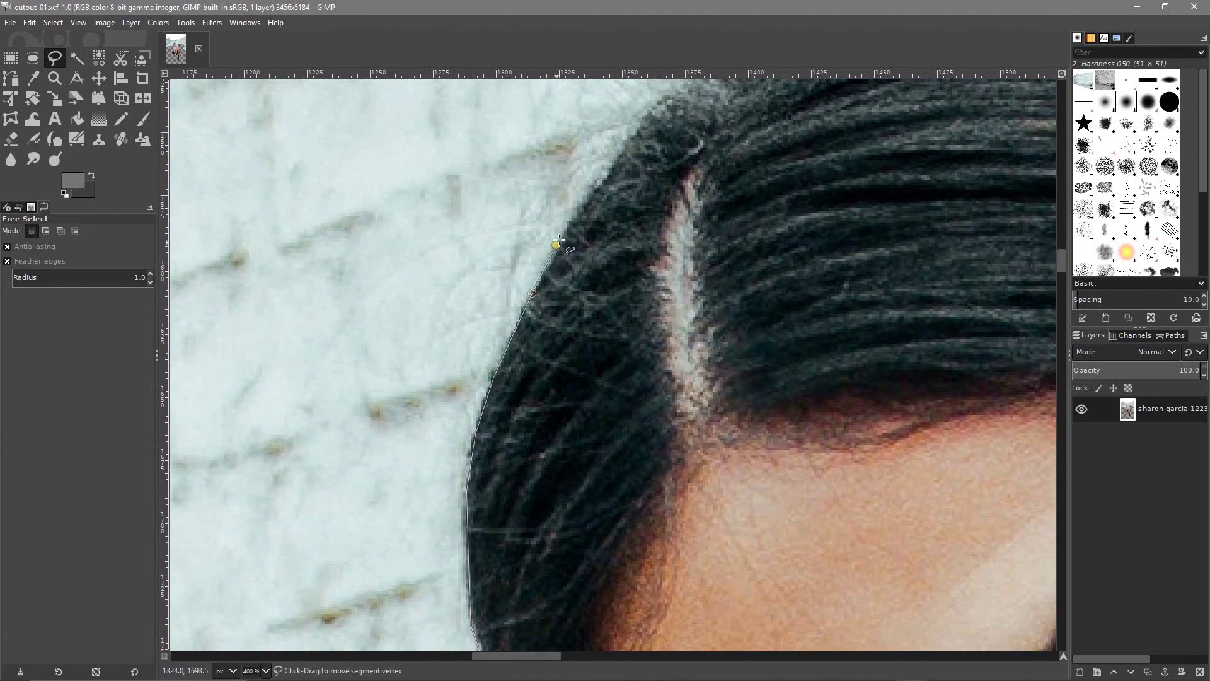
{"action": "left_click", "coordinate": [626, 145]}
{"action": "left_click", "coordinate": [646, 117]}
Trace the outline from above the parting up along the hairline to the top of the head
{"action": "left_click_drag", "start_coordinate": [647, 118], "coordinate": [471, 378]}
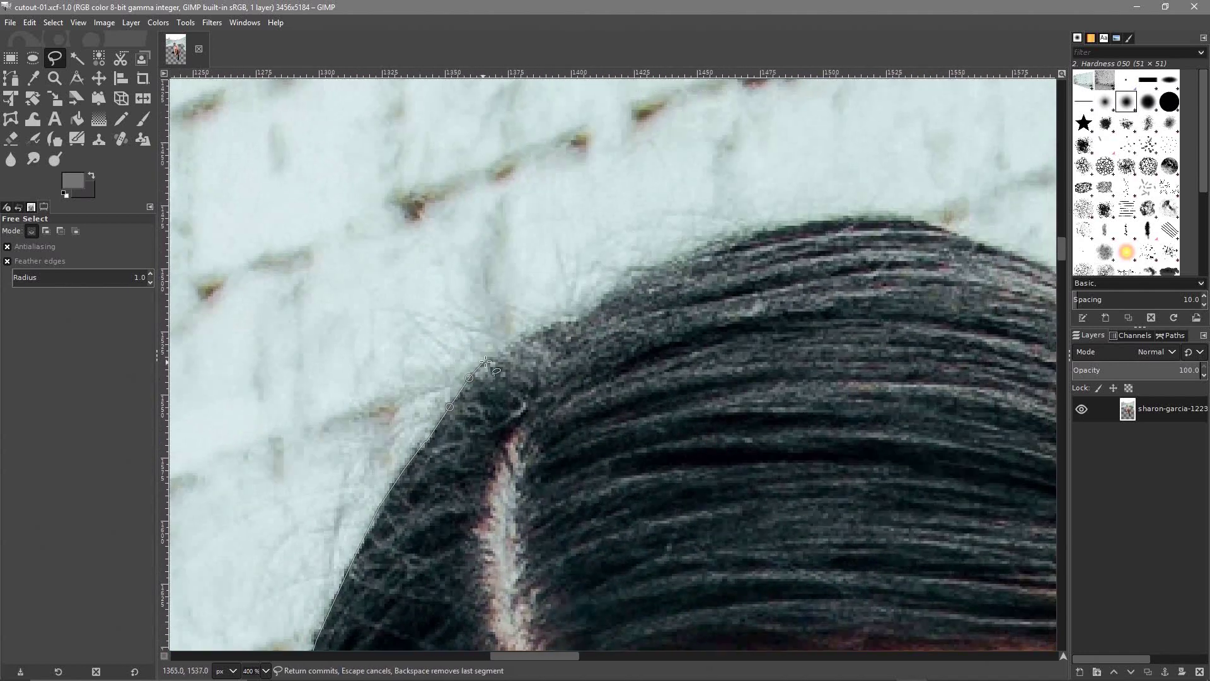
{"action": "left_click", "coordinate": [542, 325]}
{"action": "left_click", "coordinate": [601, 307]}
{"action": "left_click", "coordinate": [622, 285]}
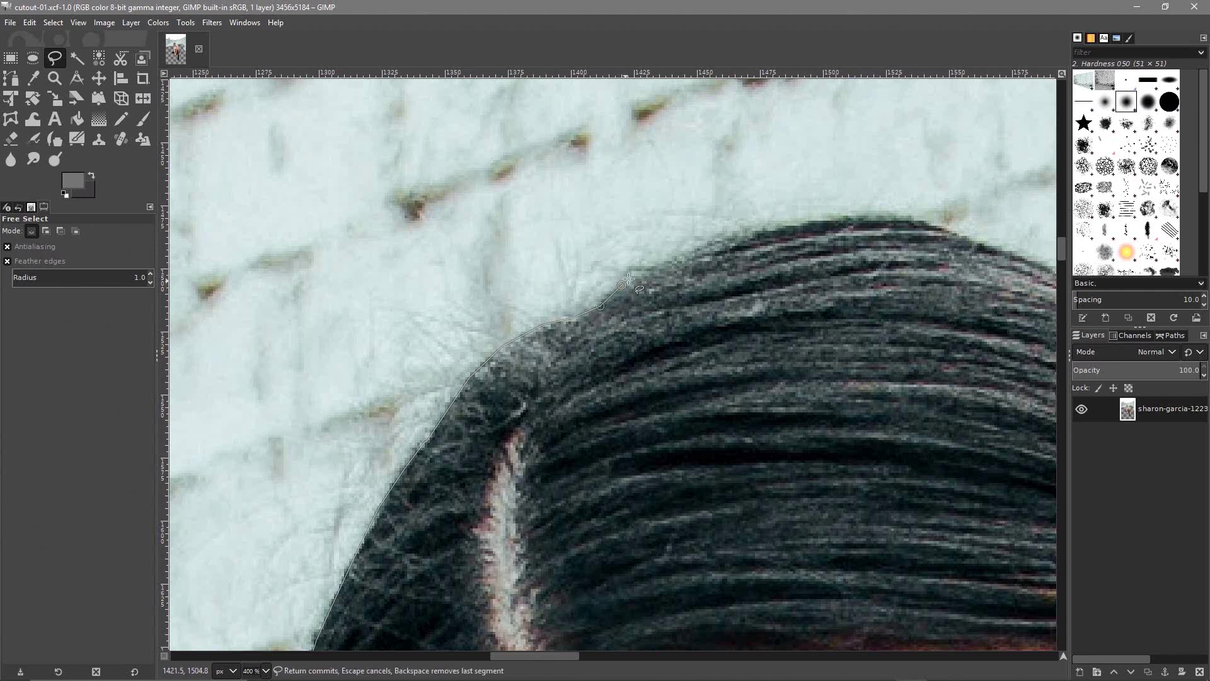
{"action": "left_click", "coordinate": [714, 246]}
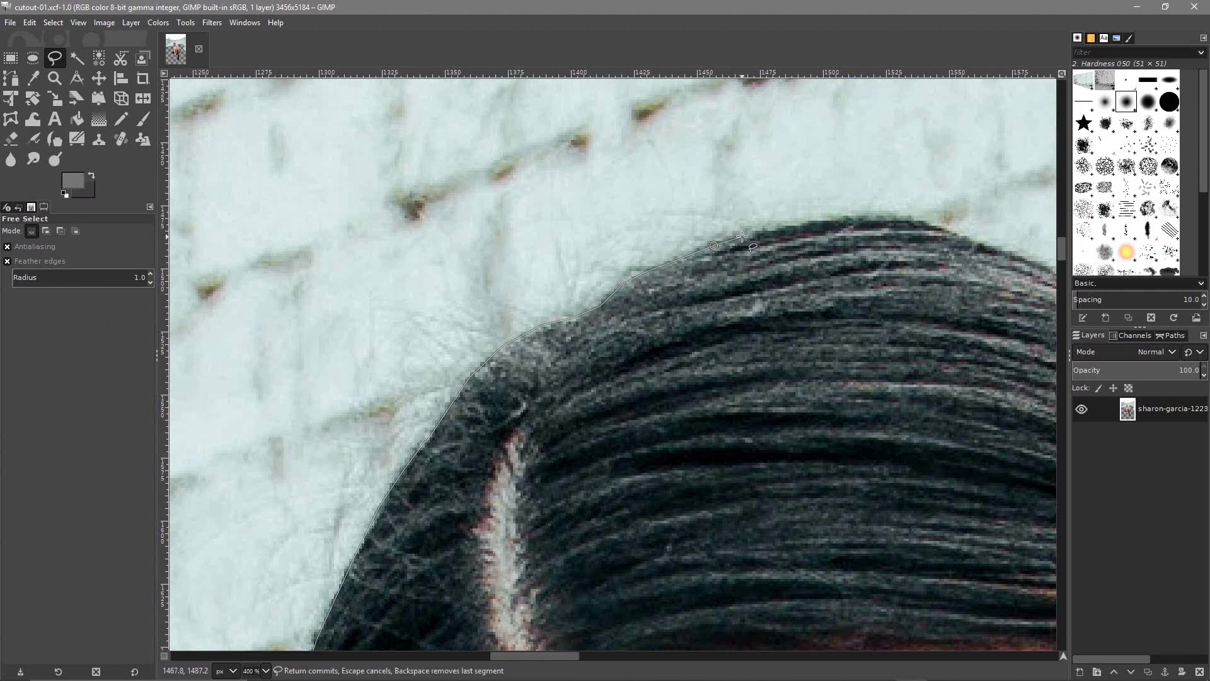
{"action": "left_click", "coordinate": [800, 224]}
{"action": "left_click", "coordinate": [916, 221]}
Trace the outline over the crown and down the first part of the hair's slope towards the ear
{"action": "mouse_move", "coordinate": [818, 410]}
{"action": "left_mouse_down"}
{"action": "mouse_move", "coordinate": [645, 300]}
{"action": "mouse_move", "coordinate": [424, 379]}
{"action": "mouse_move", "coordinate": [406, 520]}
{"action": "left_mouse_up"}
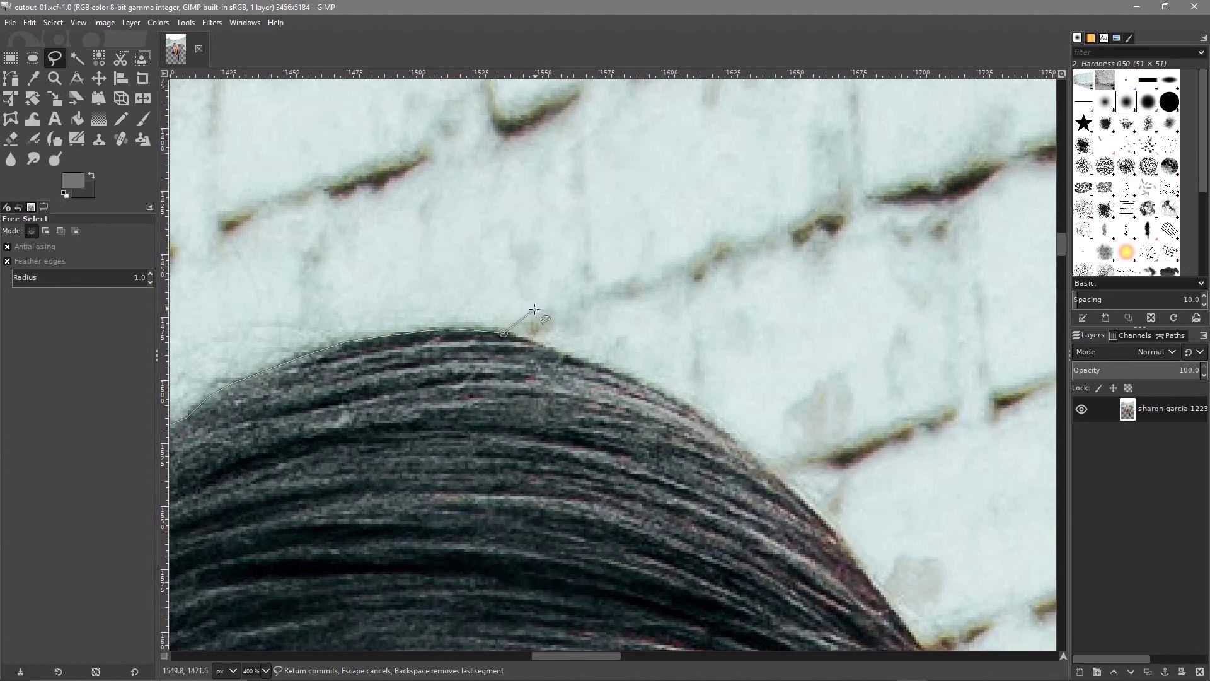
{"action": "left_click", "coordinate": [550, 343]}
{"action": "left_click_drag", "start_coordinate": [550, 343], "coordinate": [549, 350]}
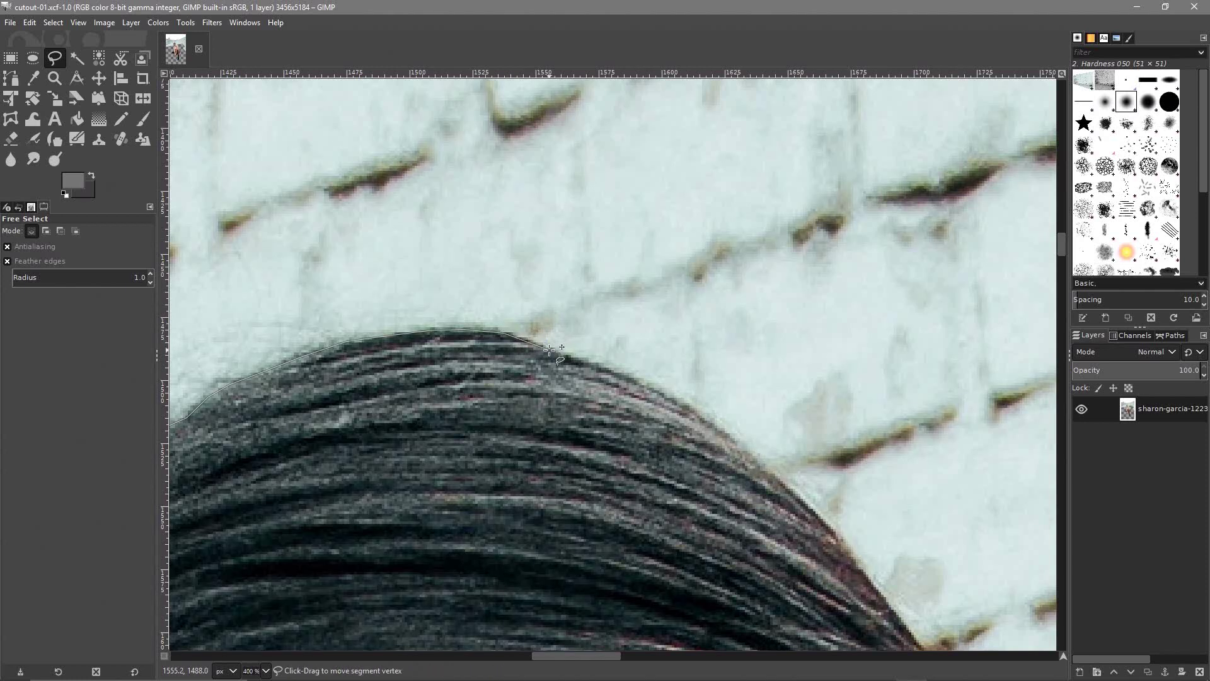
{"action": "left_click", "coordinate": [595, 366]}
{"action": "left_click", "coordinate": [642, 384]}
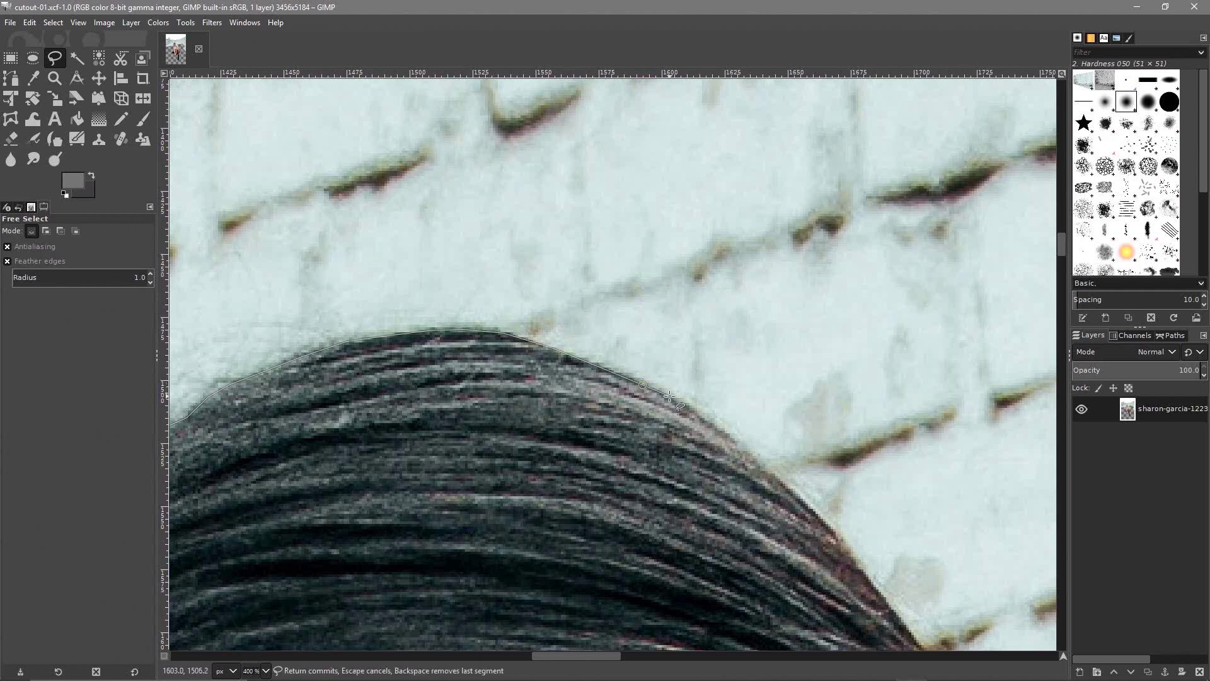
{"action": "left_click", "coordinate": [710, 424]}
{"action": "left_click", "coordinate": [742, 446]}
Trace the outline down the back edge of the hair to just above the ear
{"action": "left_click_drag", "start_coordinate": [740, 526], "coordinate": [585, 344]}
{"action": "left_click", "coordinate": [685, 356]}
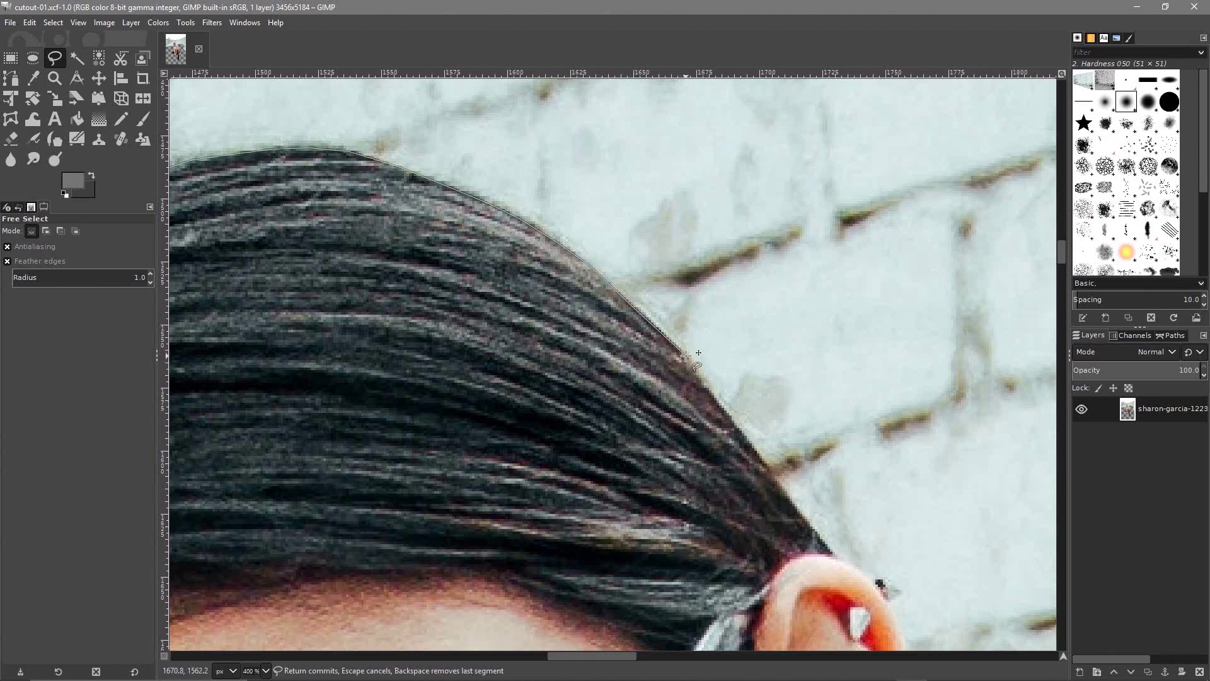
{"action": "left_click", "coordinate": [697, 373]}
{"action": "left_click", "coordinate": [769, 474]}
{"action": "left_click", "coordinate": [817, 535]}
Extend the outline from the ear across the wall and around the outside of the photo's right, upper and left edges
{"action": "scroll", "coordinate": [843, 445], "scroll_direction": "down", "scroll_amount": 5}
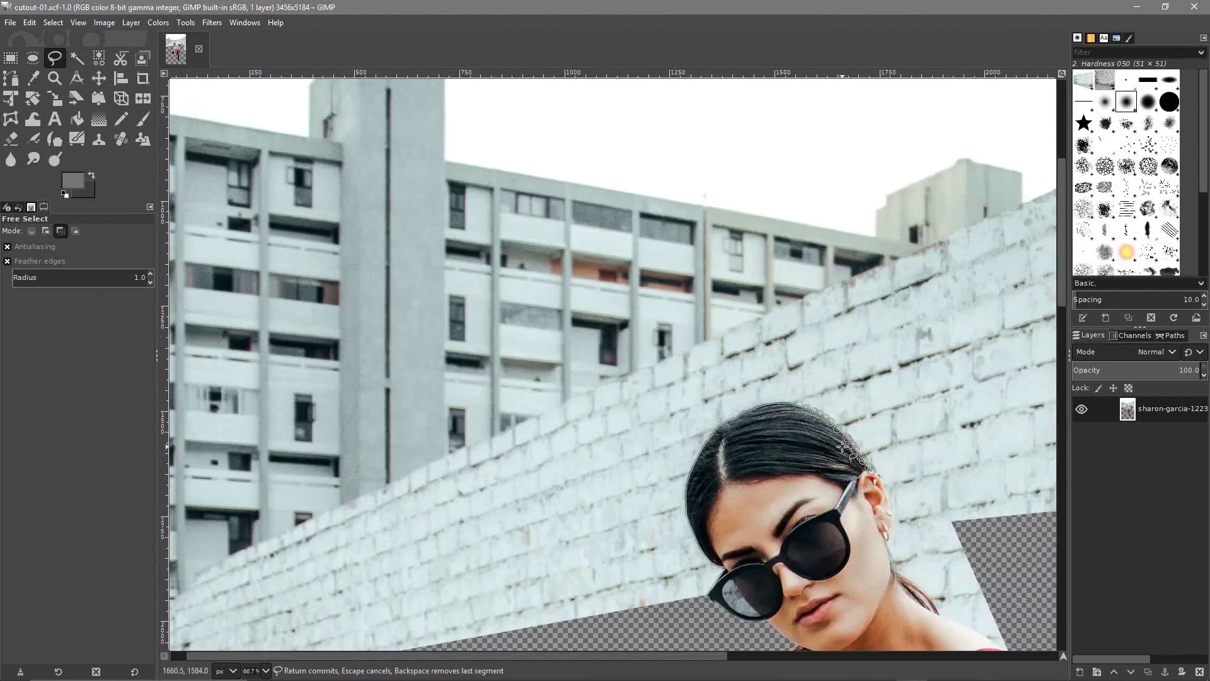
{"action": "scroll", "coordinate": [843, 445], "scroll_direction": "down", "scroll_amount": 2}
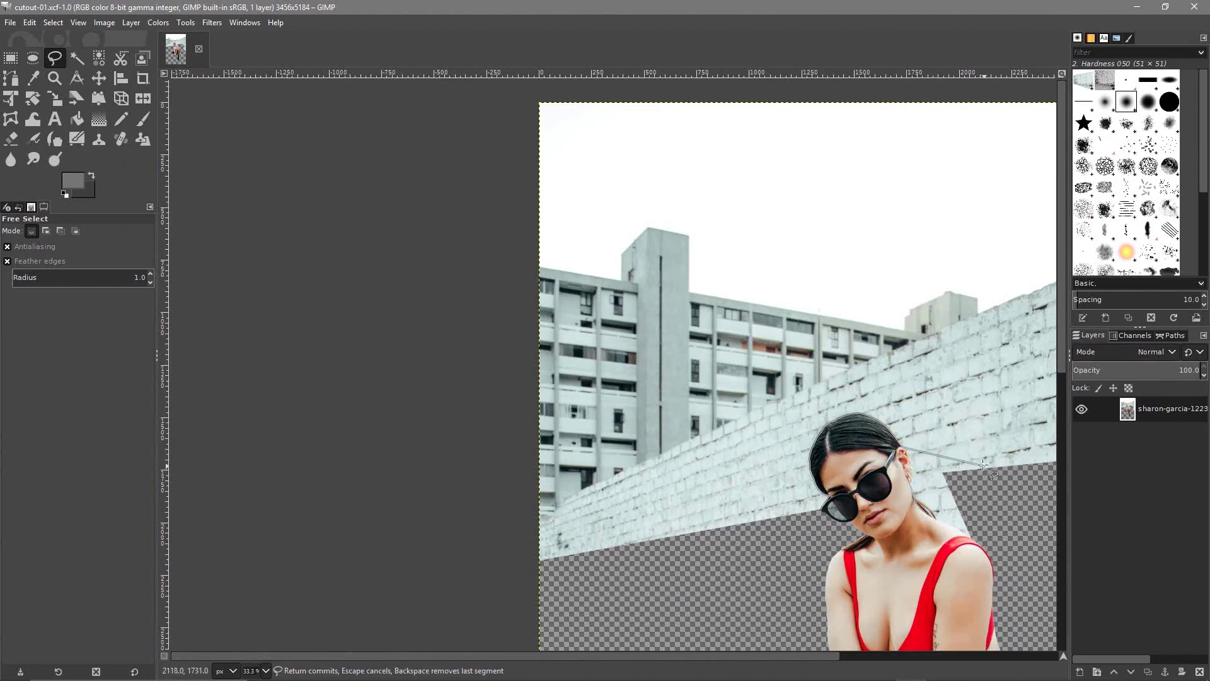
{"action": "left_click_drag", "start_coordinate": [983, 466], "coordinate": [685, 445]}
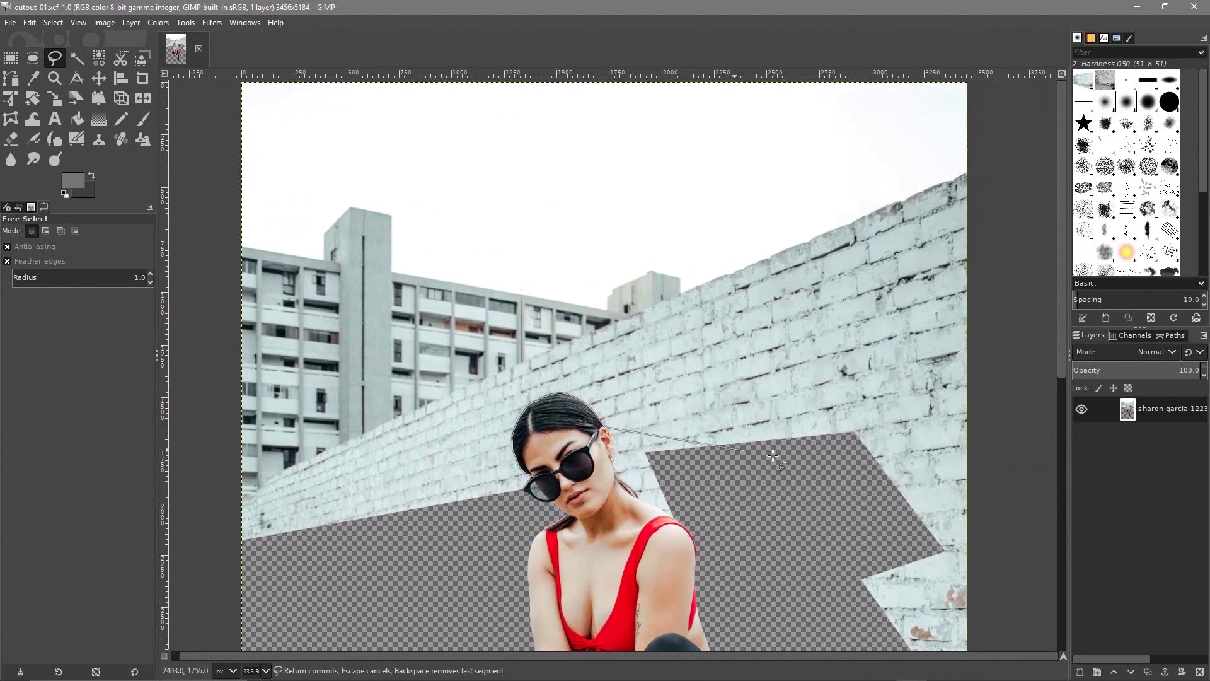
{"action": "left_click", "coordinate": [979, 498]}
{"action": "left_click_drag", "start_coordinate": [982, 132], "coordinate": [995, 219]}
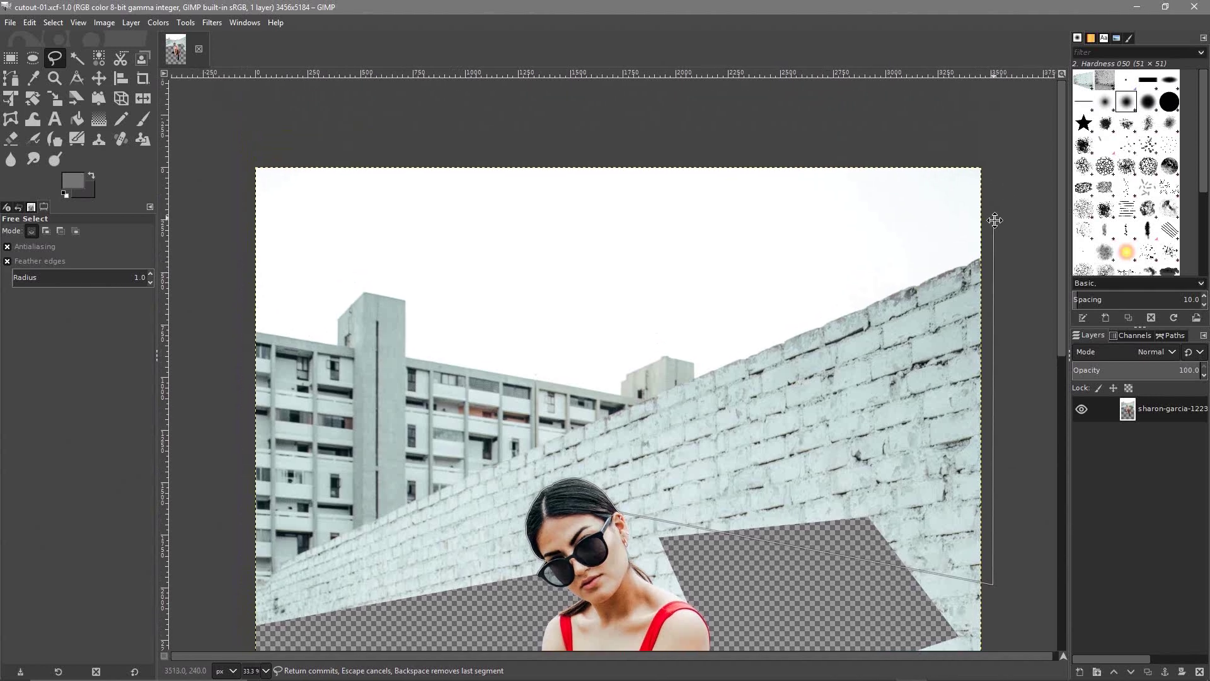
{"action": "left_click", "coordinate": [993, 153]}
{"action": "left_click", "coordinate": [234, 147]}
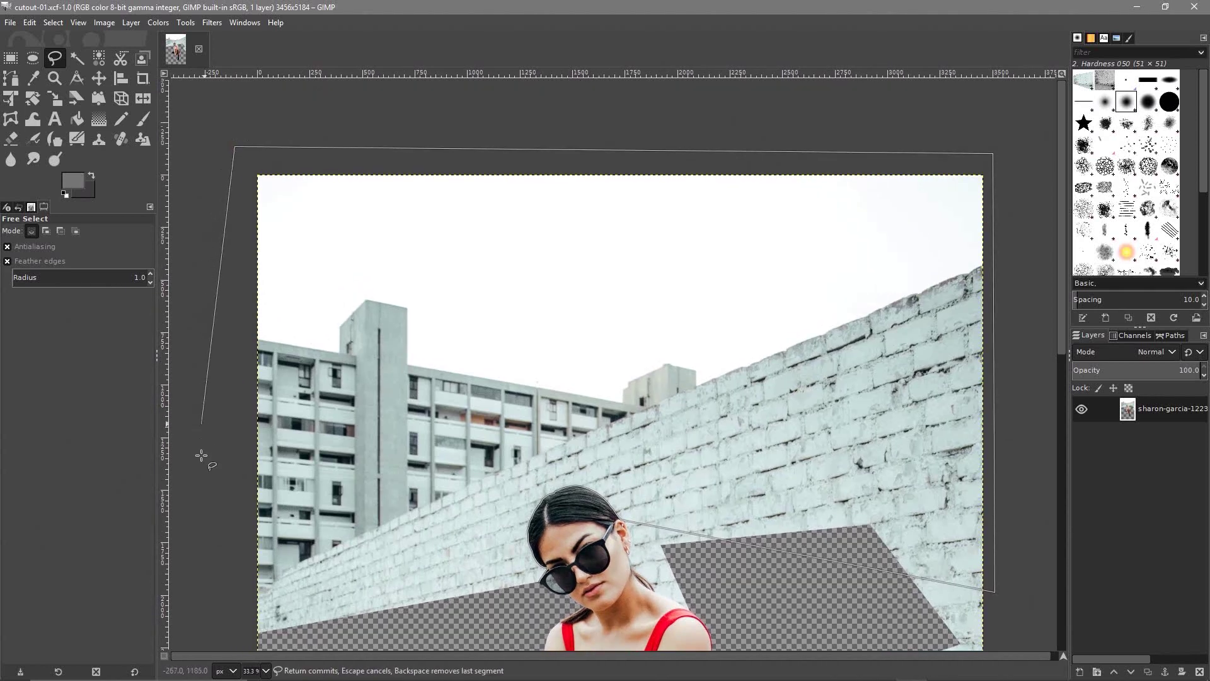
{"action": "left_click", "coordinate": [205, 514]}
{"action": "left_click_drag", "start_coordinate": [216, 589], "coordinate": [241, 434]}
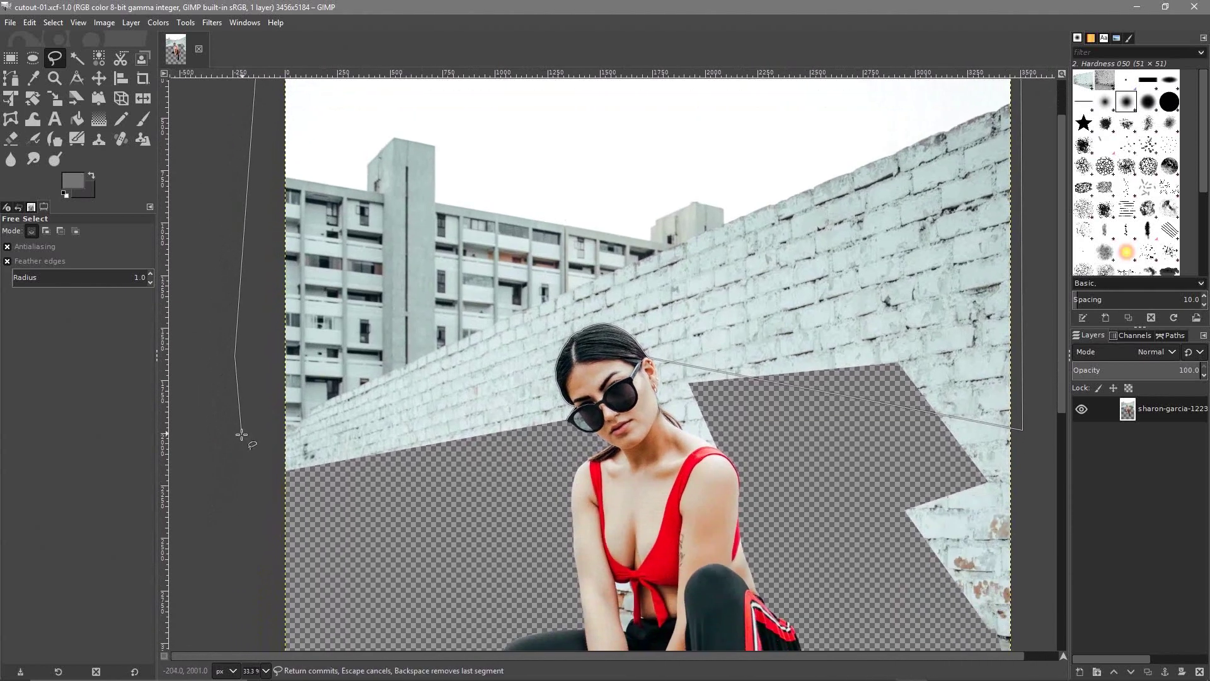
Bring the outline back through the transparent area, close it at the sunglasses' outer corner and commit the selection
{"action": "left_click", "coordinate": [523, 490]}
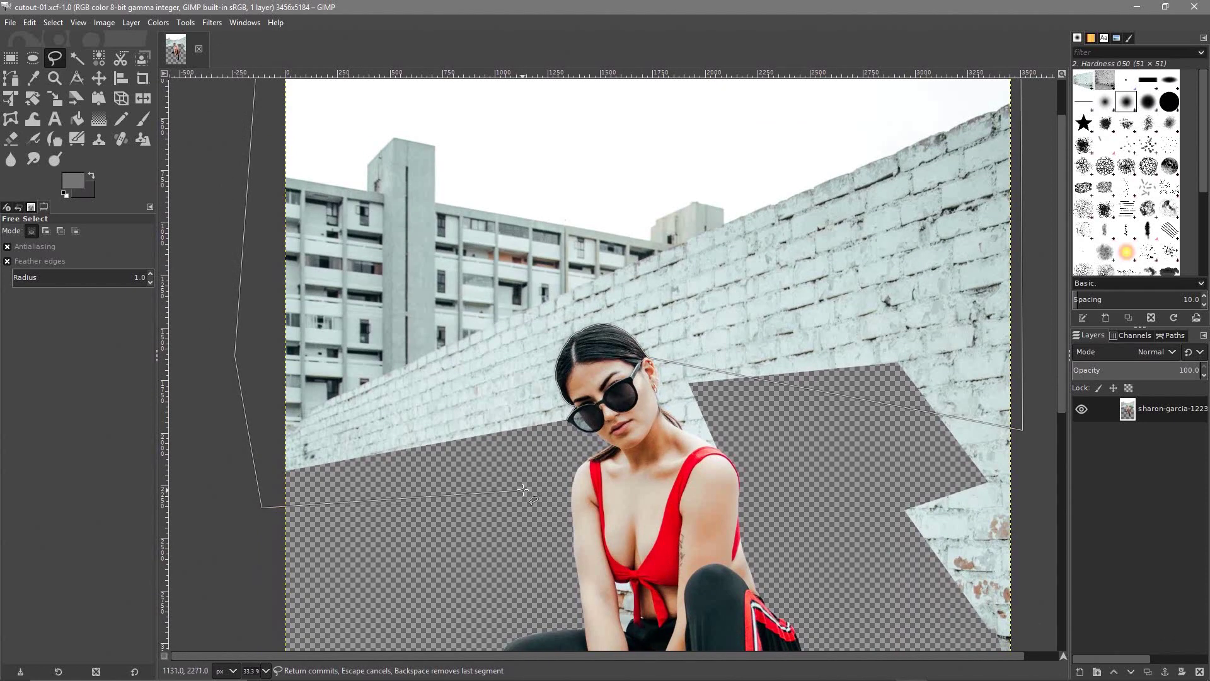
{"action": "left_click", "coordinate": [476, 399]}
{"action": "left_click_drag", "start_coordinate": [476, 399], "coordinate": [529, 447]}
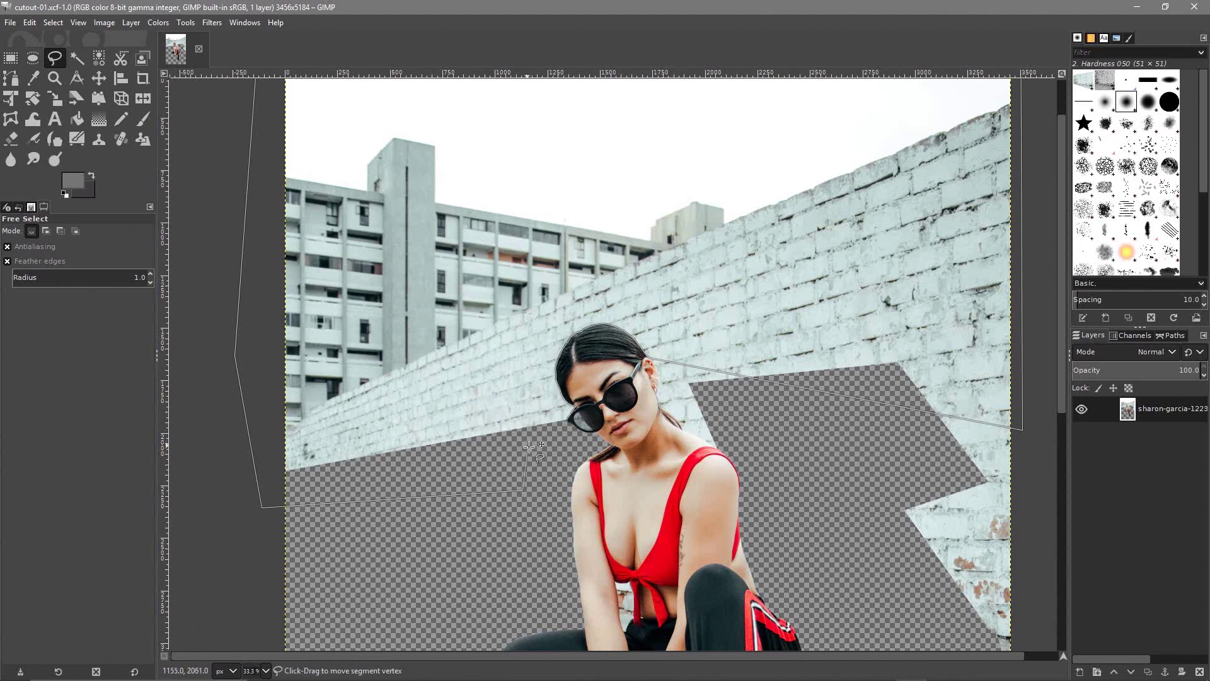
{"action": "left_click", "coordinate": [566, 421]}
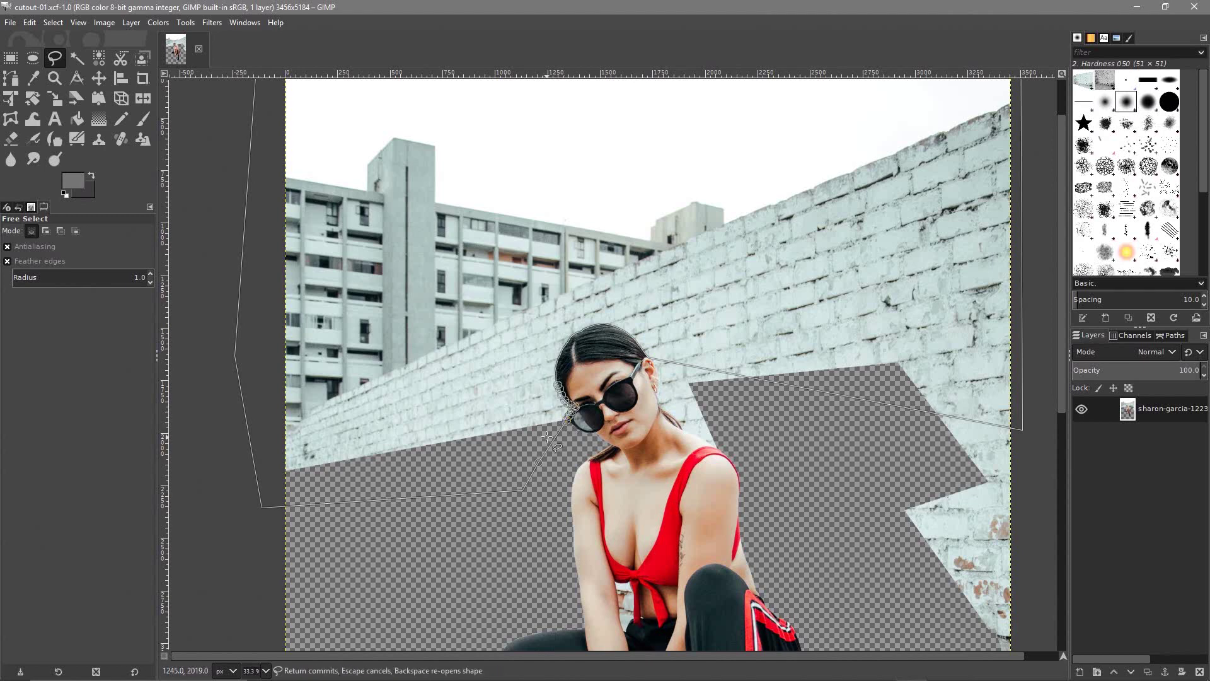
{"action": "key", "text": "Return"}
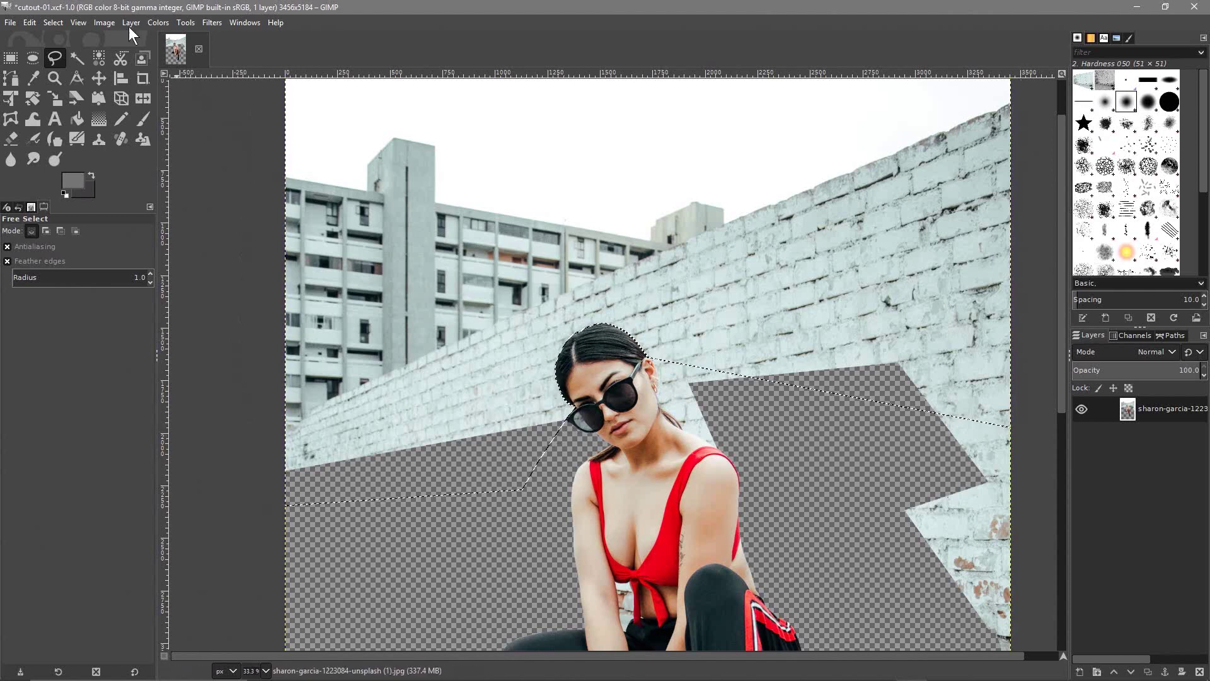
Cut the selected building, sky and wall area out of the photo and clear the selection
{"action": "left_click", "coordinate": [27, 23]}
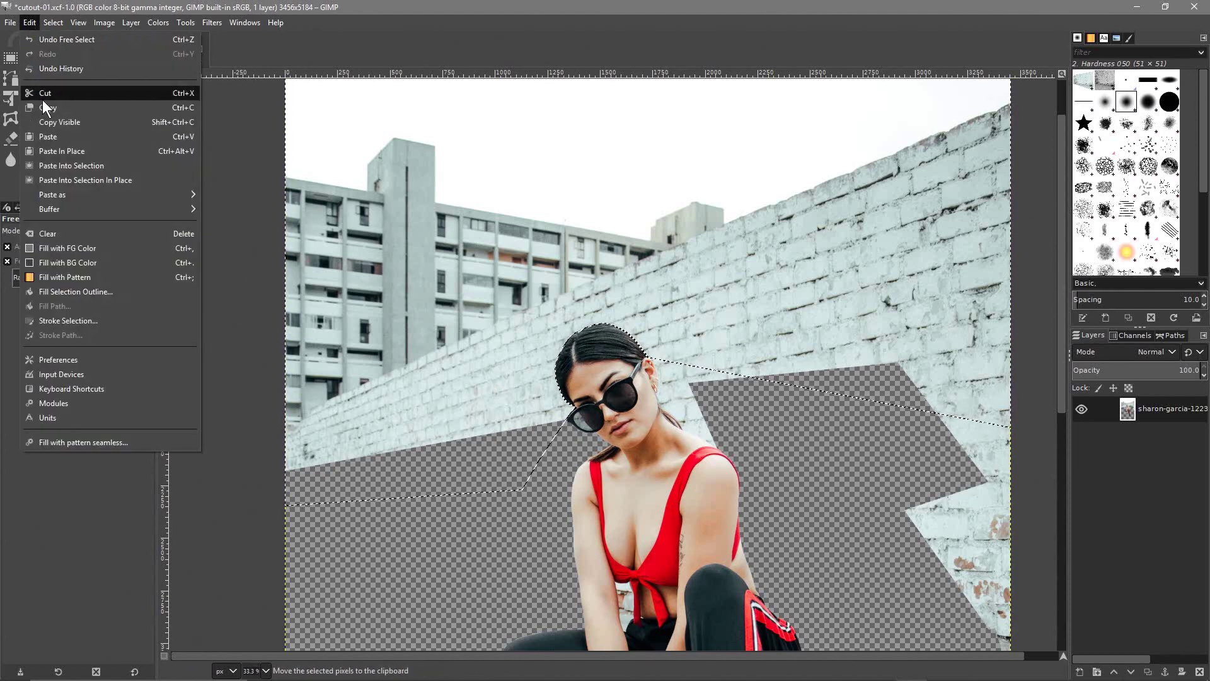
{"action": "left_click", "coordinate": [43, 100]}
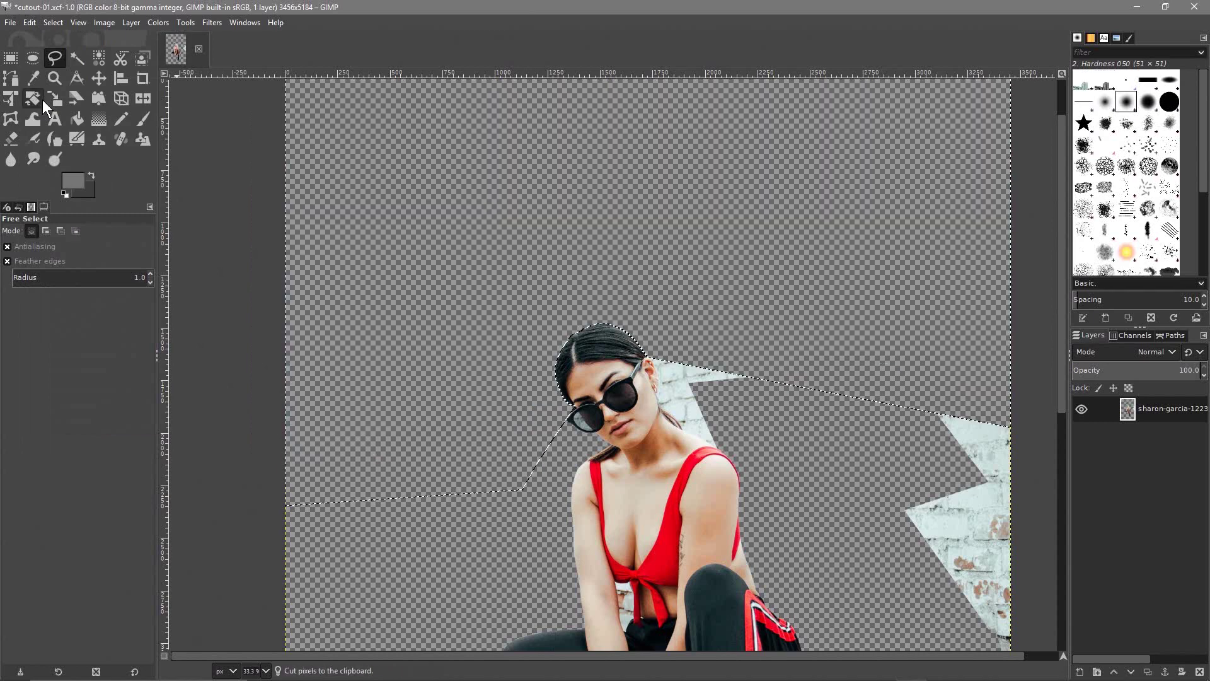
{"action": "left_click", "coordinate": [53, 23]}
{"action": "left_click", "coordinate": [70, 53]}
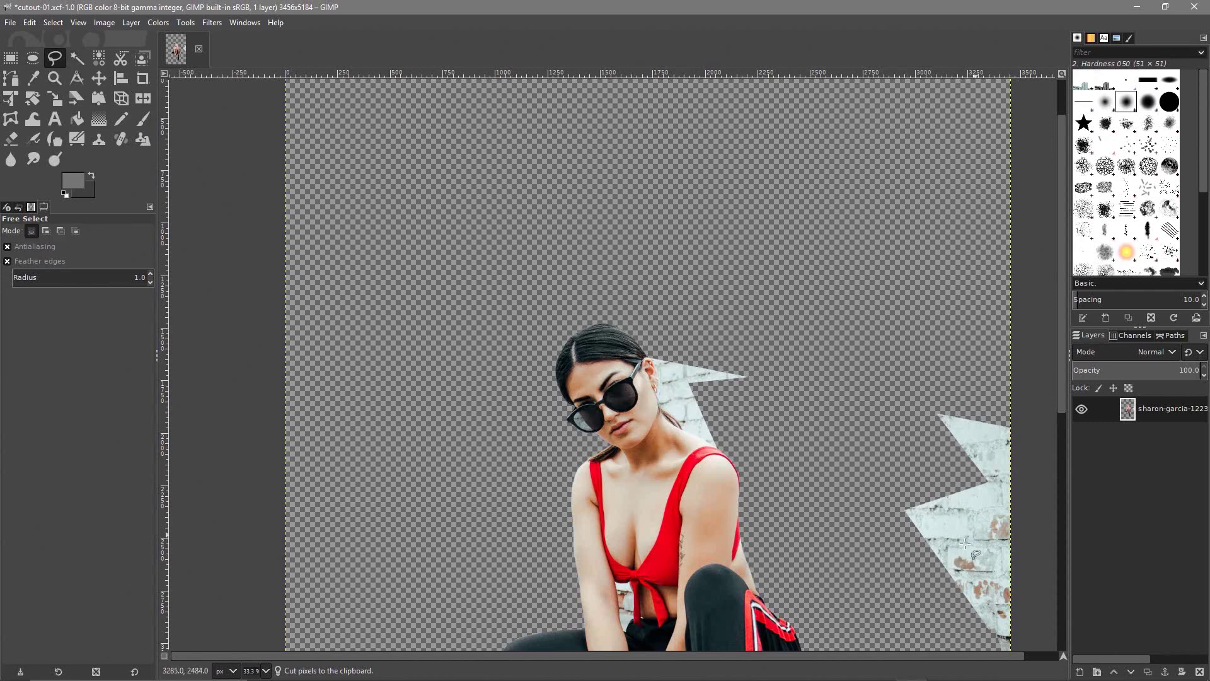
Start a free selection at the top of the ear and trace down the ear's outer rim
{"action": "scroll", "coordinate": [674, 338], "scroll_direction": "up", "scroll_amount": 3, "text": "ctrl"}
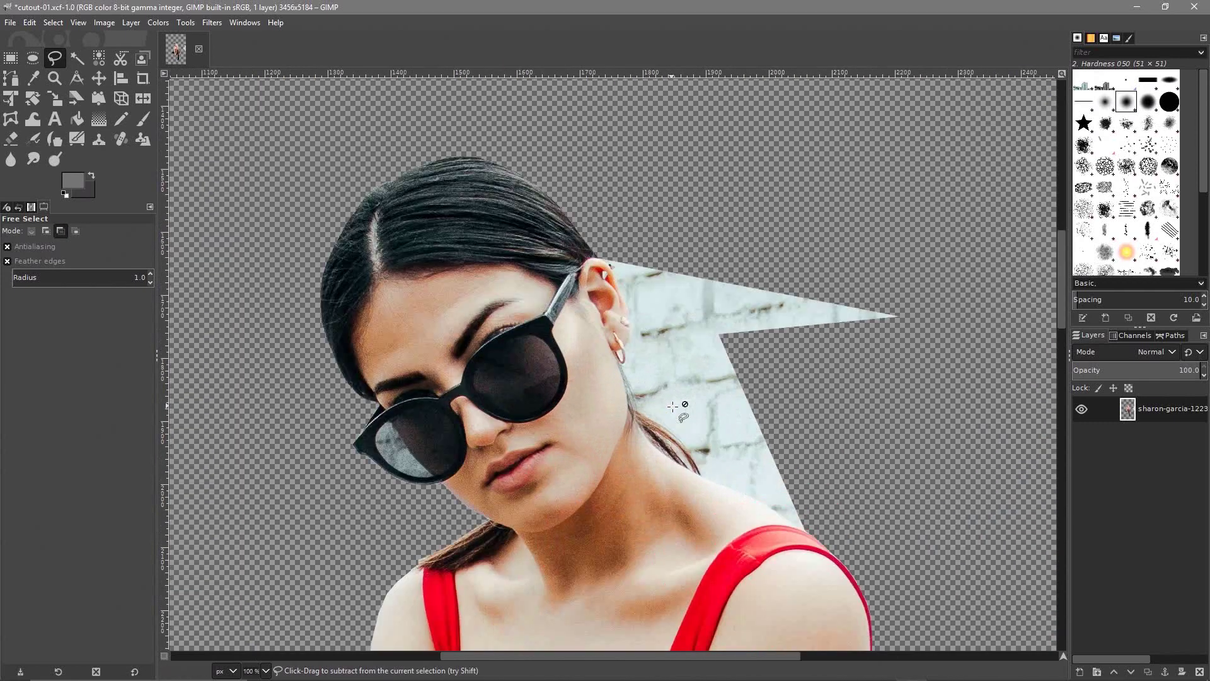
{"action": "scroll", "coordinate": [550, 246], "scroll_direction": "up", "scroll_amount": 2, "text": "ctrl"}
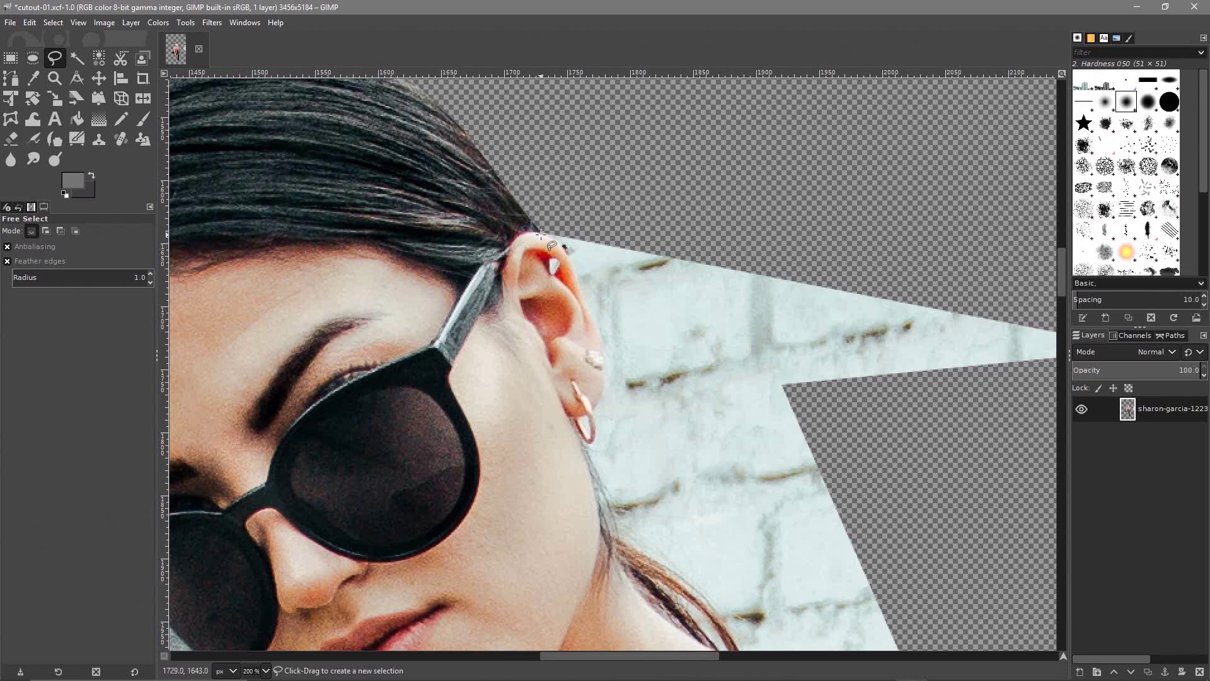
{"action": "left_click", "coordinate": [541, 234]}
{"action": "left_click", "coordinate": [555, 240]}
{"action": "left_click", "coordinate": [567, 252]}
{"action": "left_click", "coordinate": [577, 272]}
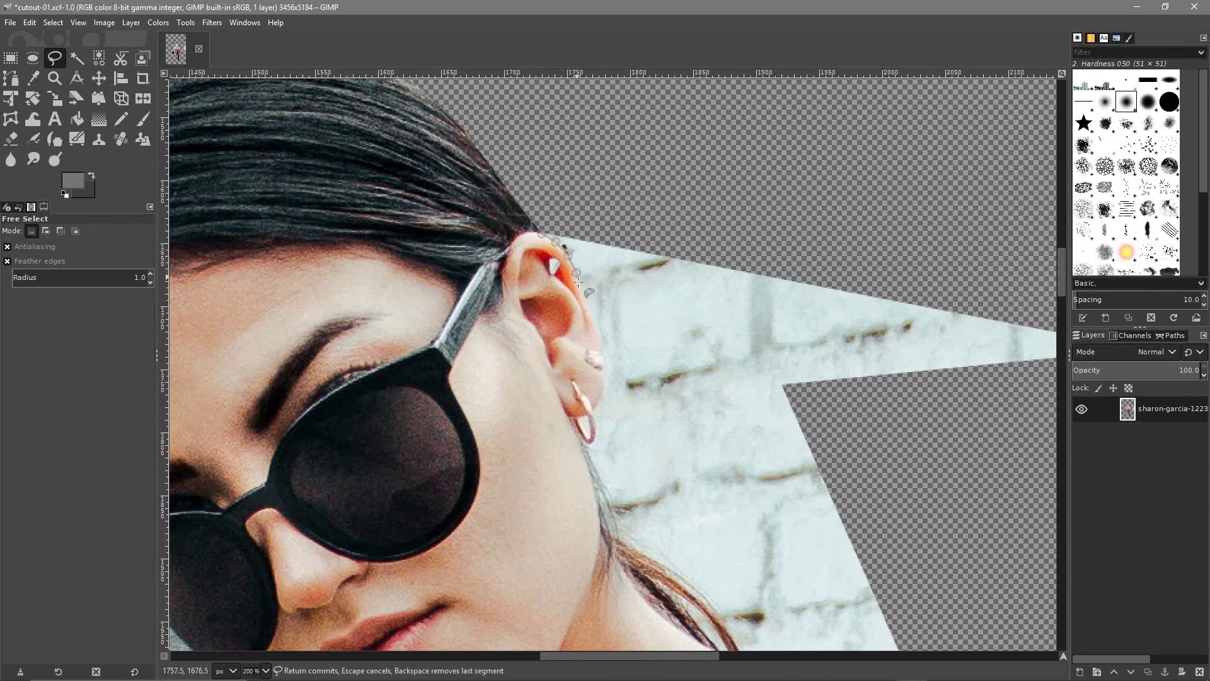
{"action": "left_click", "coordinate": [580, 293]}
{"action": "left_click", "coordinate": [582, 301]}
{"action": "left_click", "coordinate": [589, 315]}
Trace the outline around the lower ear past the stud earring to the hoop earring
{"action": "left_click", "coordinate": [600, 334]}
{"action": "left_click", "coordinate": [602, 347]}
{"action": "left_click", "coordinate": [603, 358]}
{"action": "left_click", "coordinate": [604, 366]}
{"action": "left_click", "coordinate": [605, 383]}
{"action": "left_click", "coordinate": [602, 402]}
Trace the outline around the outside of the hoop earring and back to the jaw edge
{"action": "left_click", "coordinate": [597, 410]}
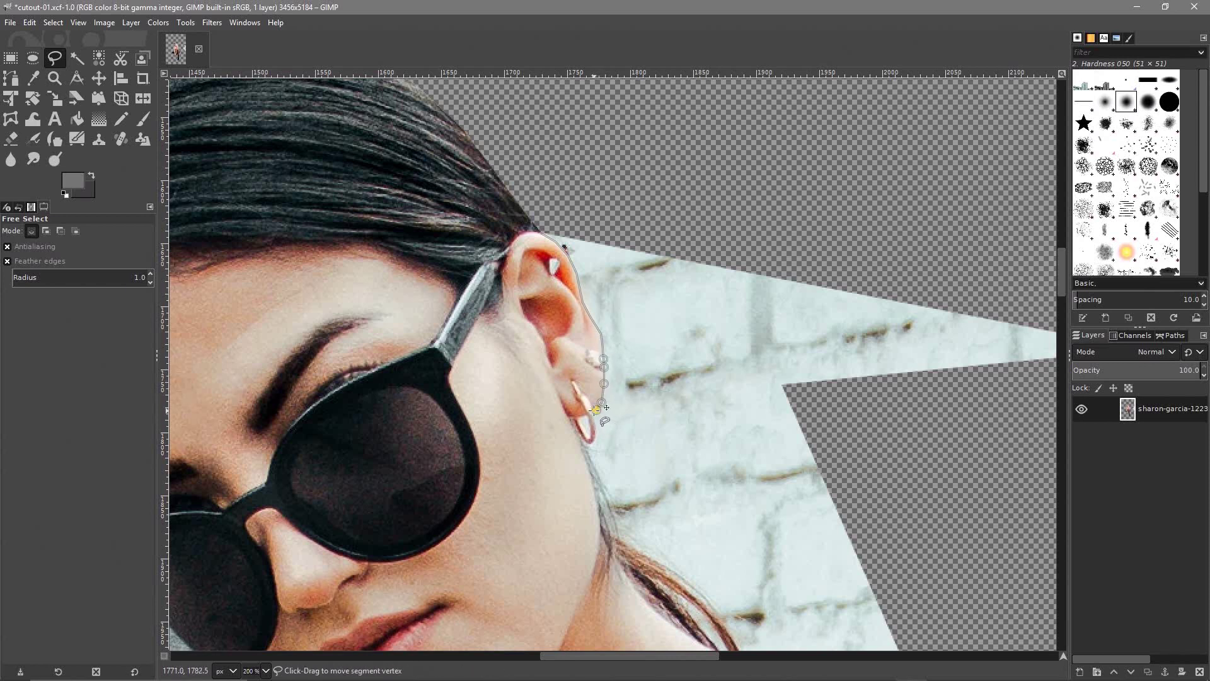
{"action": "left_click", "coordinate": [595, 416]}
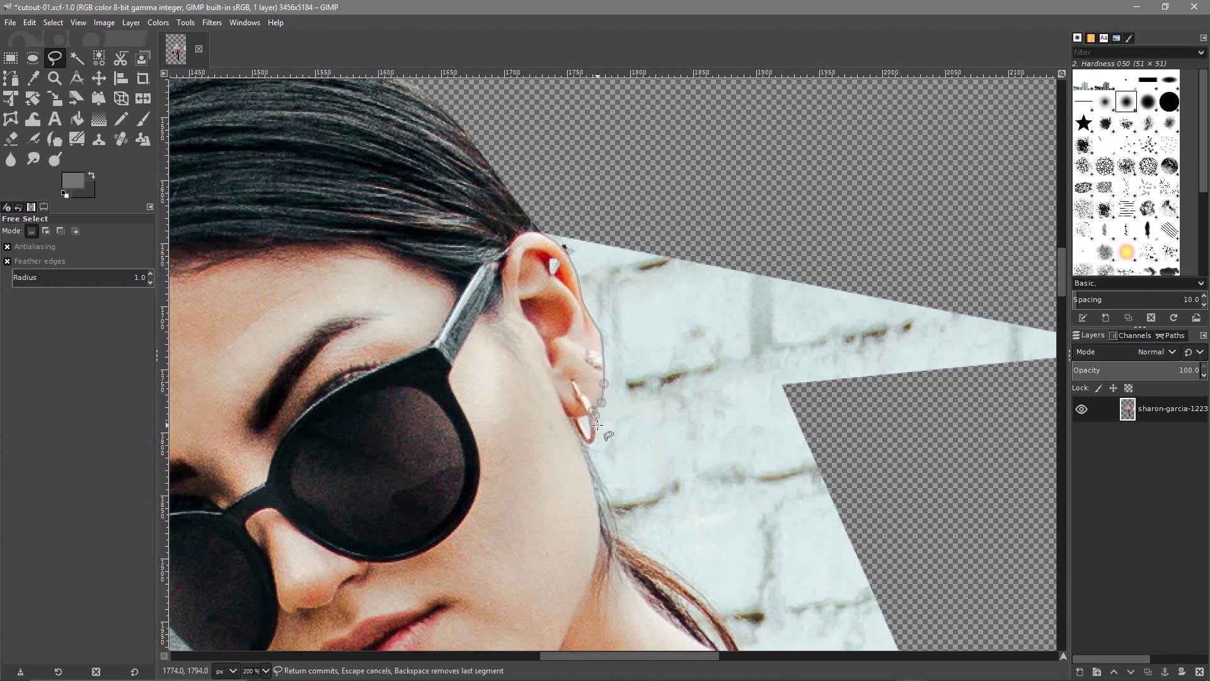
{"action": "left_click", "coordinate": [597, 425]}
{"action": "left_click", "coordinate": [593, 444]}
{"action": "left_click", "coordinate": [583, 446]}
{"action": "left_click", "coordinate": [586, 450]}
Trace the outline down the jaw and onto the neck, leaving the loose hair strands outside
{"action": "left_click", "coordinate": [590, 470]}
{"action": "left_click", "coordinate": [593, 487]}
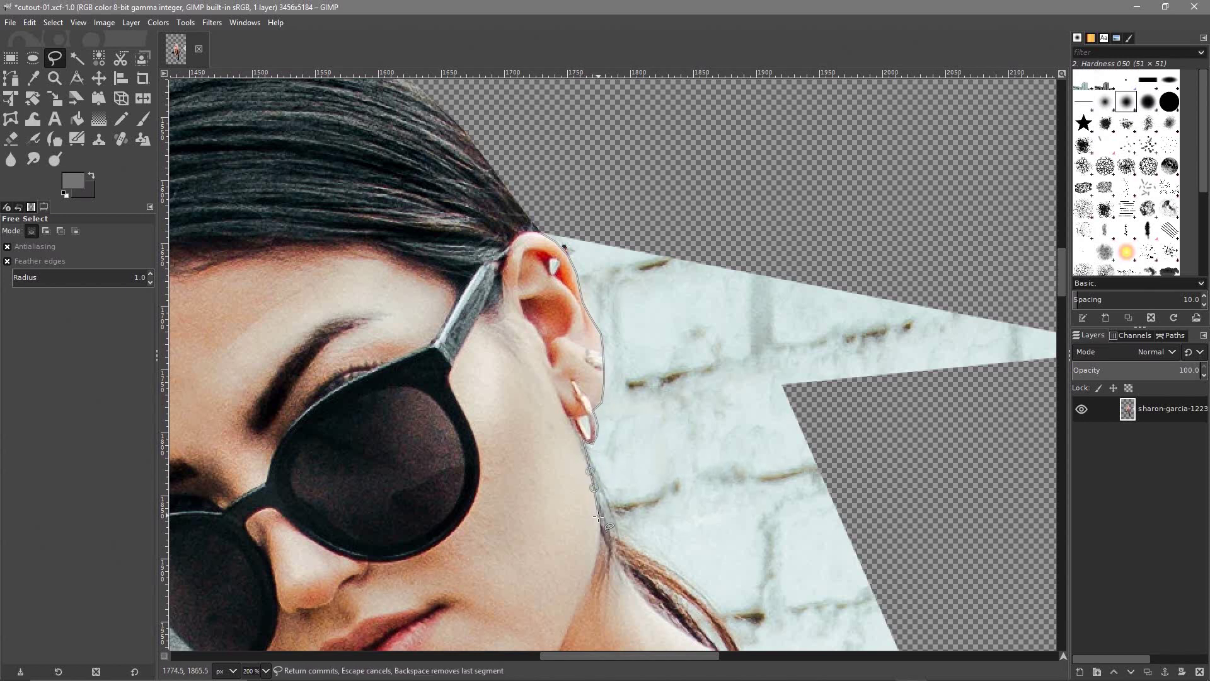
{"action": "left_click", "coordinate": [601, 512]}
{"action": "left_click", "coordinate": [602, 525]}
{"action": "left_click", "coordinate": [617, 553]}
{"action": "left_click", "coordinate": [630, 576]}
{"action": "left_click", "coordinate": [660, 594]}
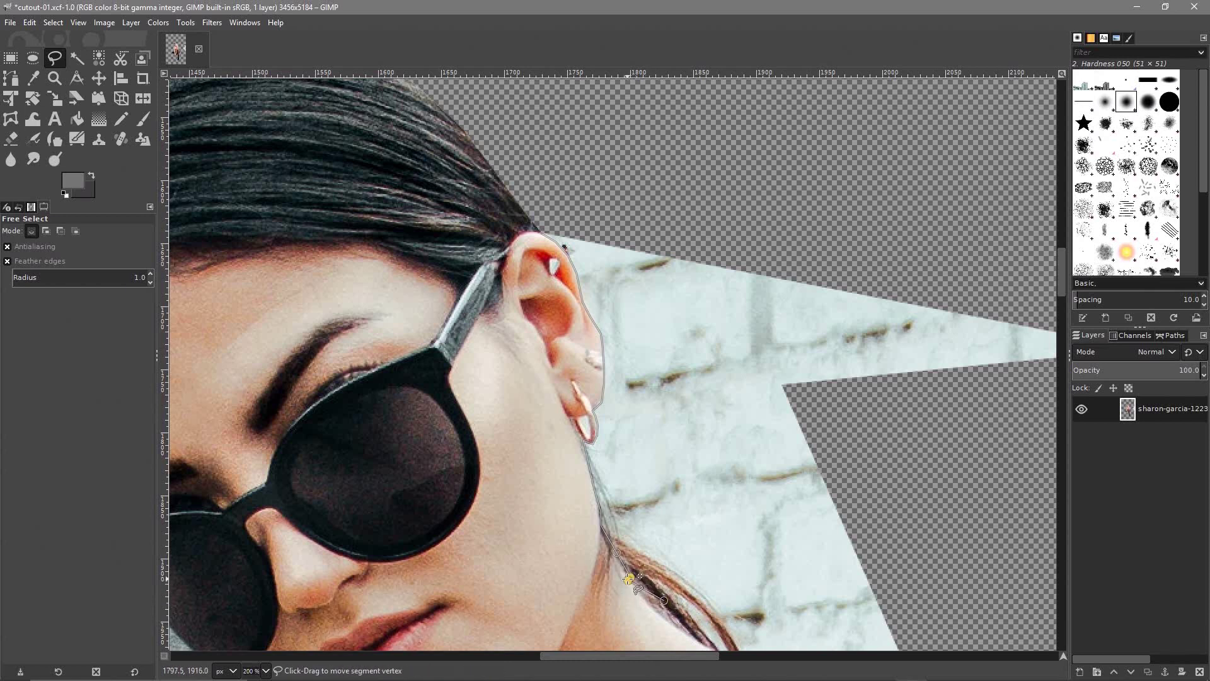
{"action": "left_click_drag", "start_coordinate": [629, 578], "coordinate": [636, 583]}
Trace the outline along the neck's skin edge beneath the loose hair to where its tip meets the shoulder
{"action": "left_click_drag", "start_coordinate": [749, 564], "coordinate": [662, 281]}
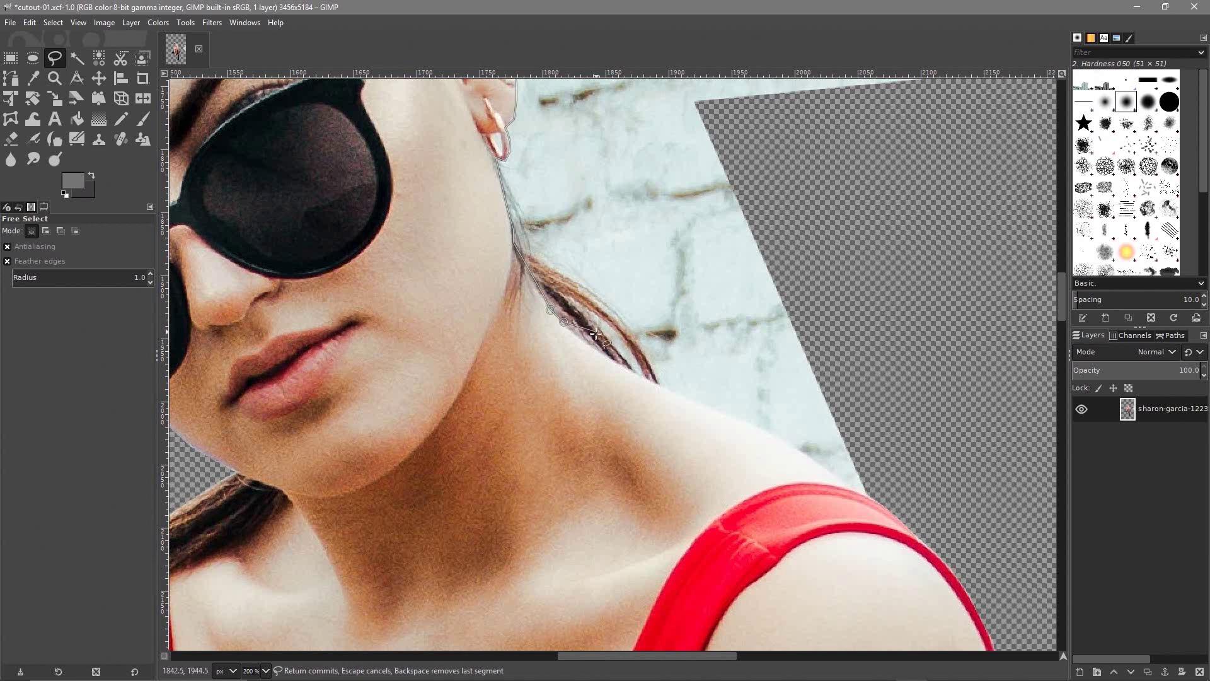
{"action": "left_click", "coordinate": [563, 322]}
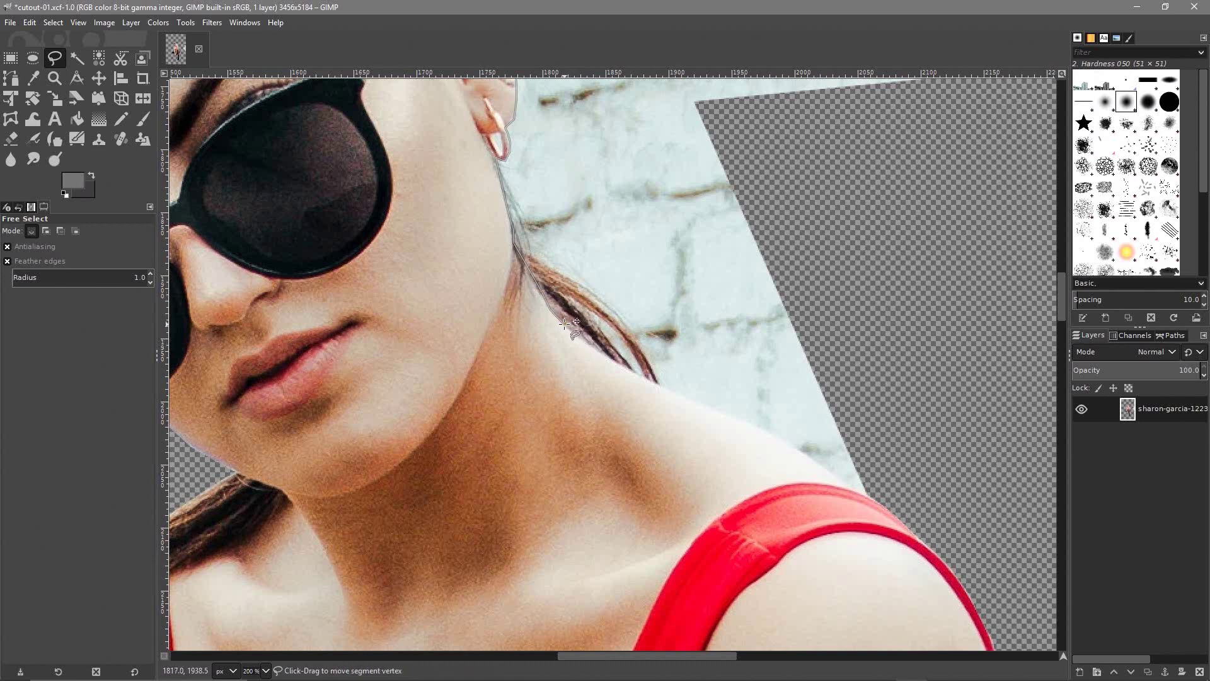
{"action": "left_click", "coordinate": [592, 348]}
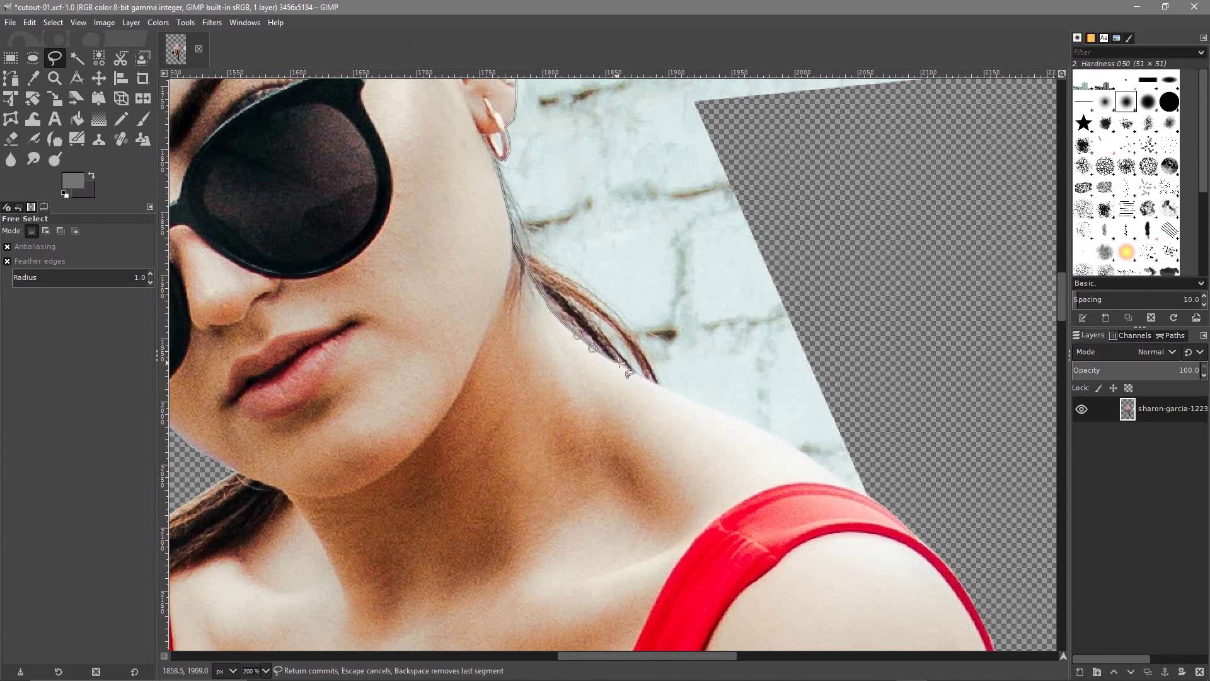
{"action": "left_click", "coordinate": [616, 363]}
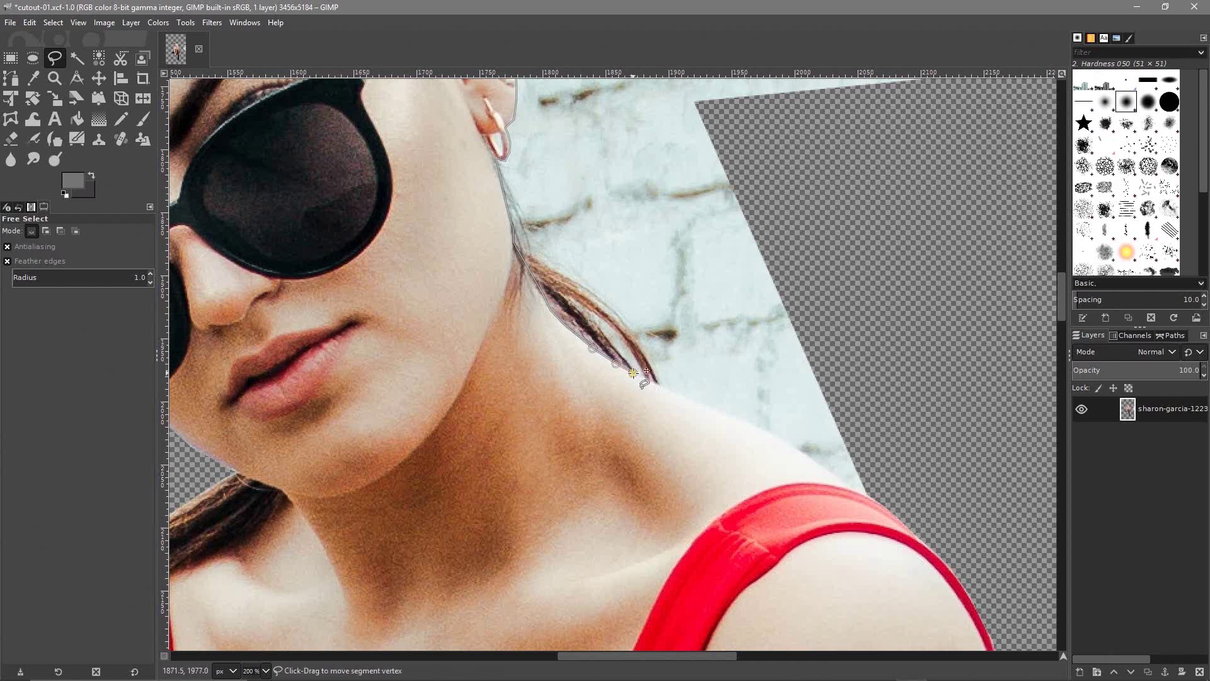
{"action": "left_click", "coordinate": [652, 381]}
Trace the outline along the bare shoulder's skin edge, starting beyond the tip of the loose hair
{"action": "left_click", "coordinate": [670, 391]}
{"action": "left_click", "coordinate": [688, 399]}
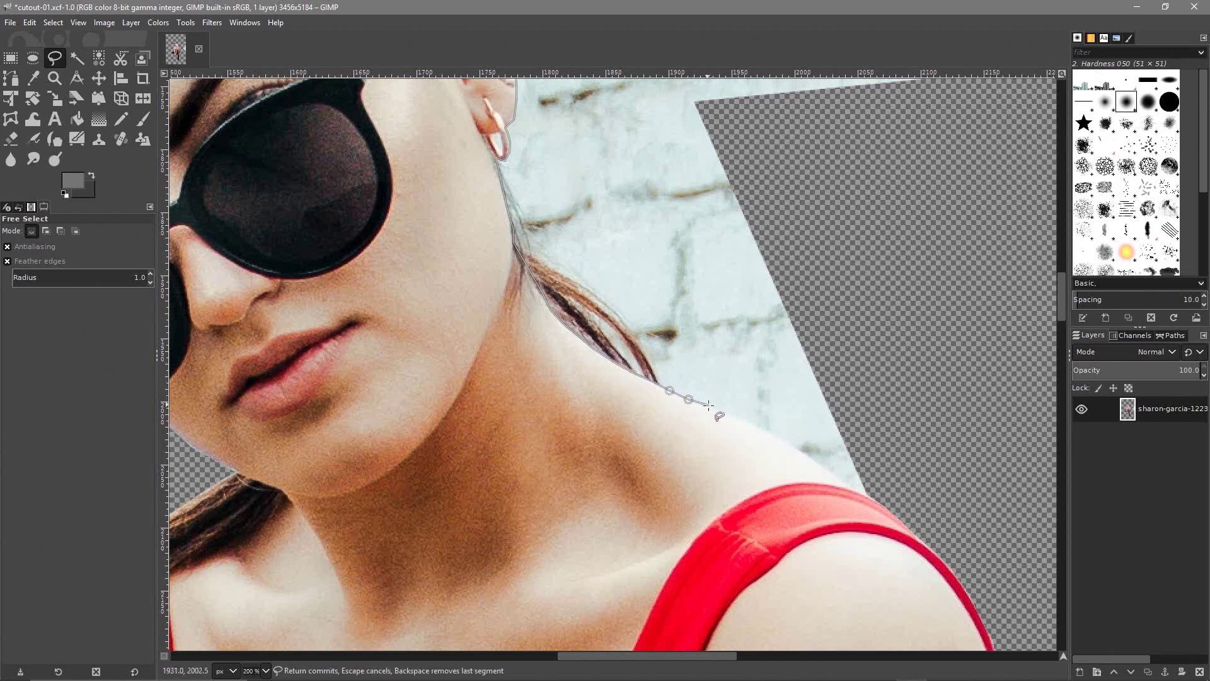
{"action": "left_click", "coordinate": [750, 421]}
{"action": "left_click", "coordinate": [771, 434]}
{"action": "left_click", "coordinate": [791, 442]}
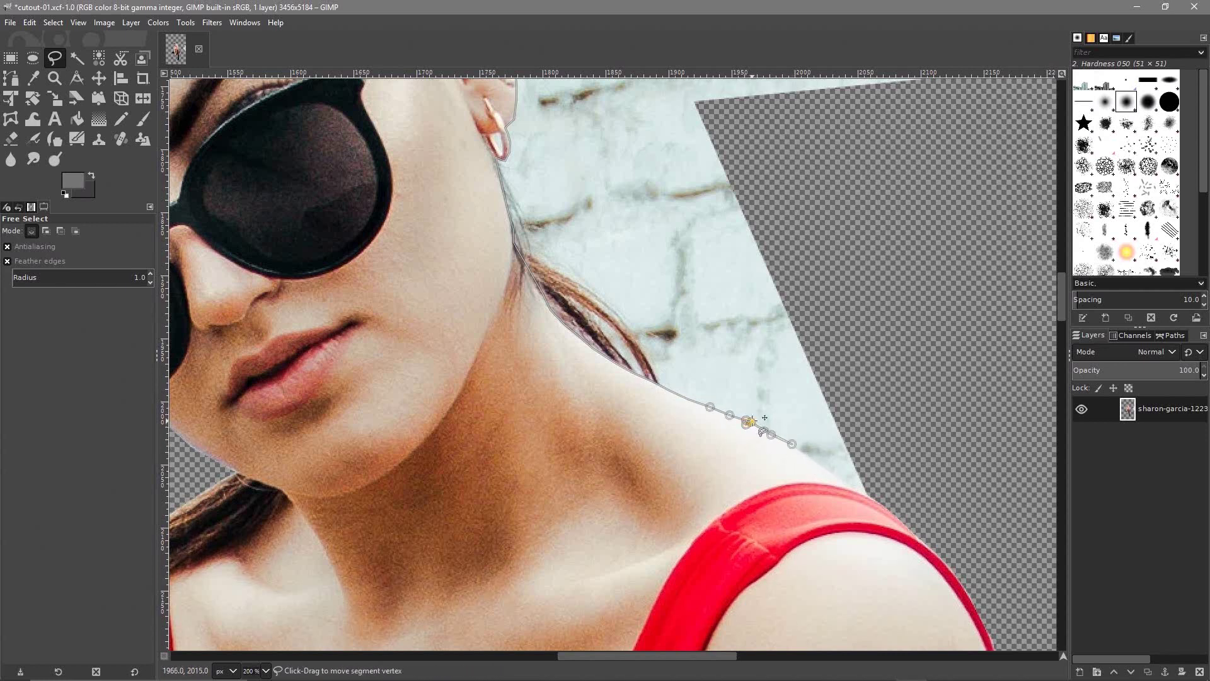
Continue the outline down the shoulder's slope, removing the stray segment, to where the skin meets the red strap
{"action": "mouse_move", "coordinate": [747, 424]}
{"action": "left_mouse_down"}
{"action": "mouse_move", "coordinate": [810, 446]}
{"action": "mouse_move", "coordinate": [819, 423]}
{"action": "mouse_move", "coordinate": [802, 389]}
{"action": "left_mouse_up"}
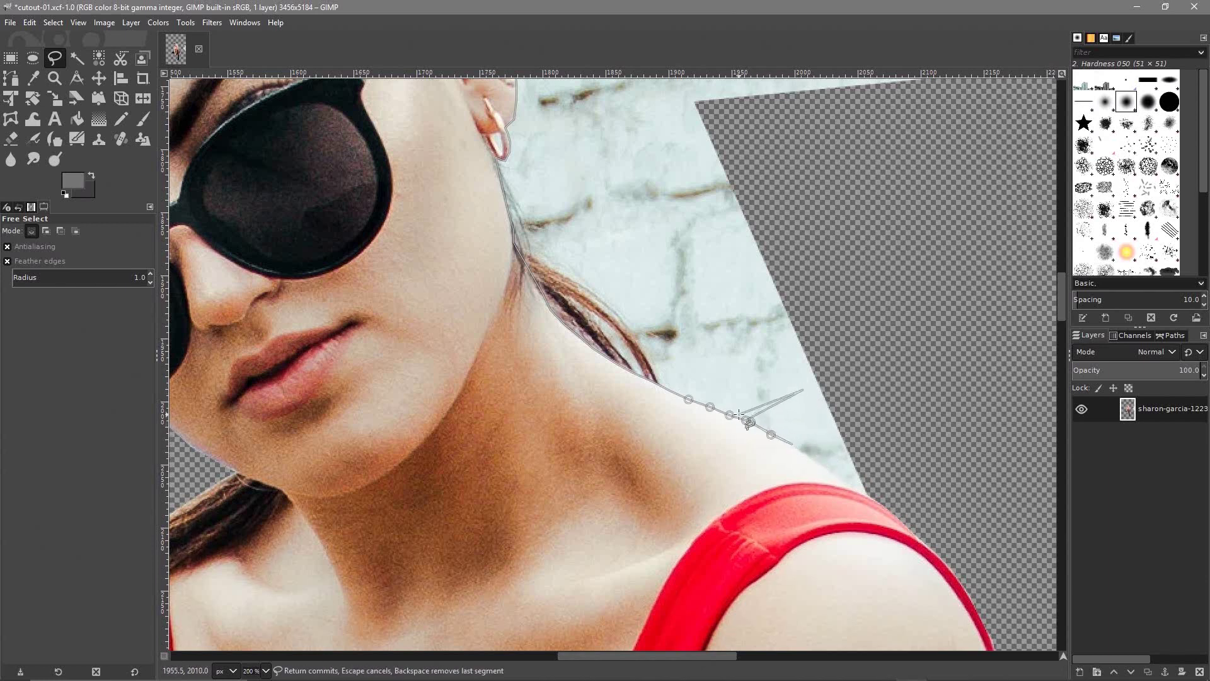
{"action": "mouse_move", "coordinate": [746, 421]}
{"action": "left_mouse_down"}
{"action": "mouse_move", "coordinate": [813, 445]}
{"action": "mouse_move", "coordinate": [815, 461]}
{"action": "left_mouse_up"}
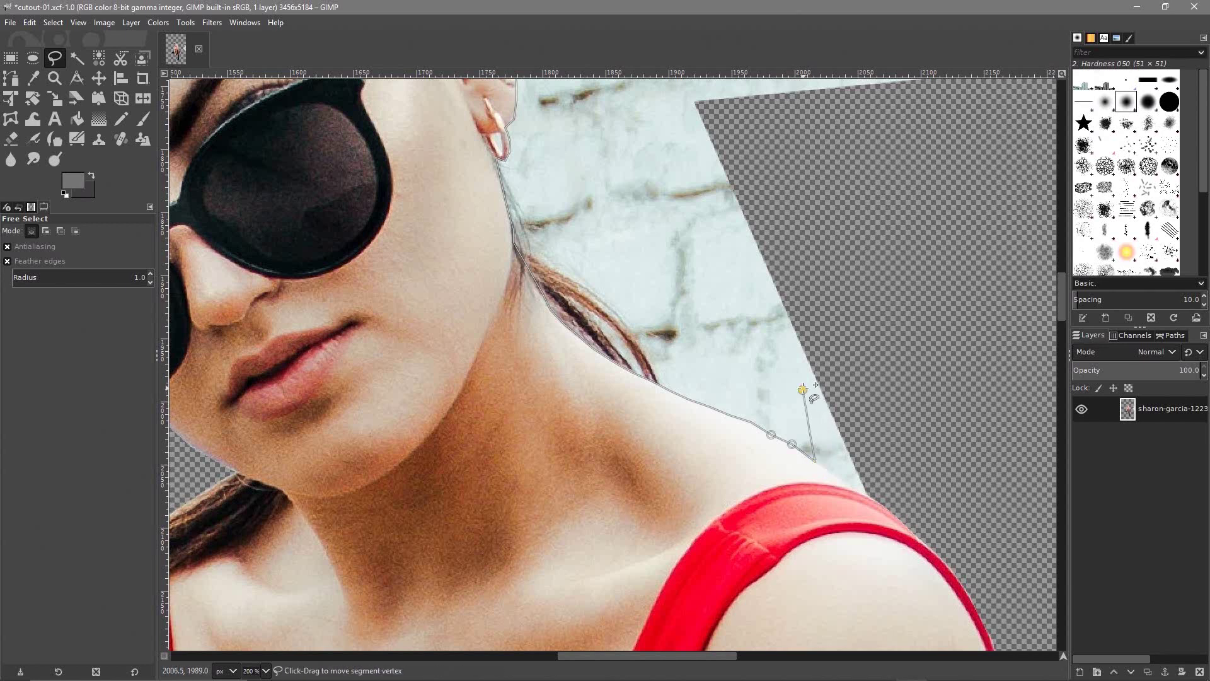
{"action": "key", "text": "BackSpace"}
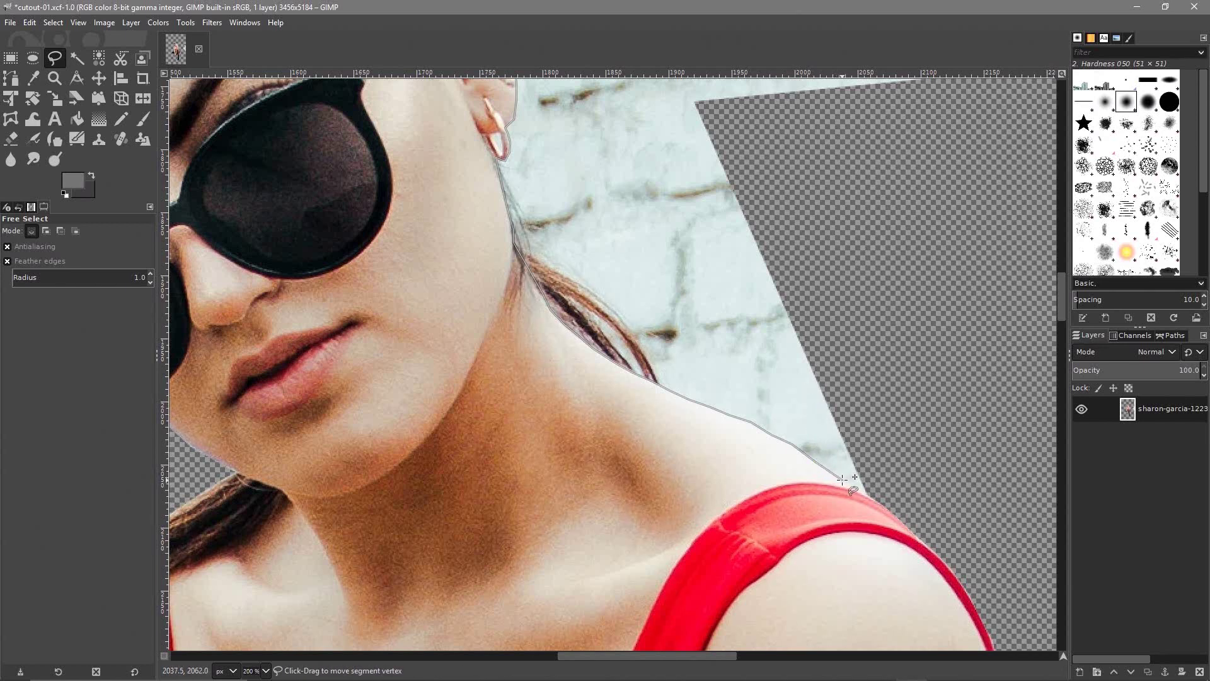
{"action": "left_click", "coordinate": [841, 480]}
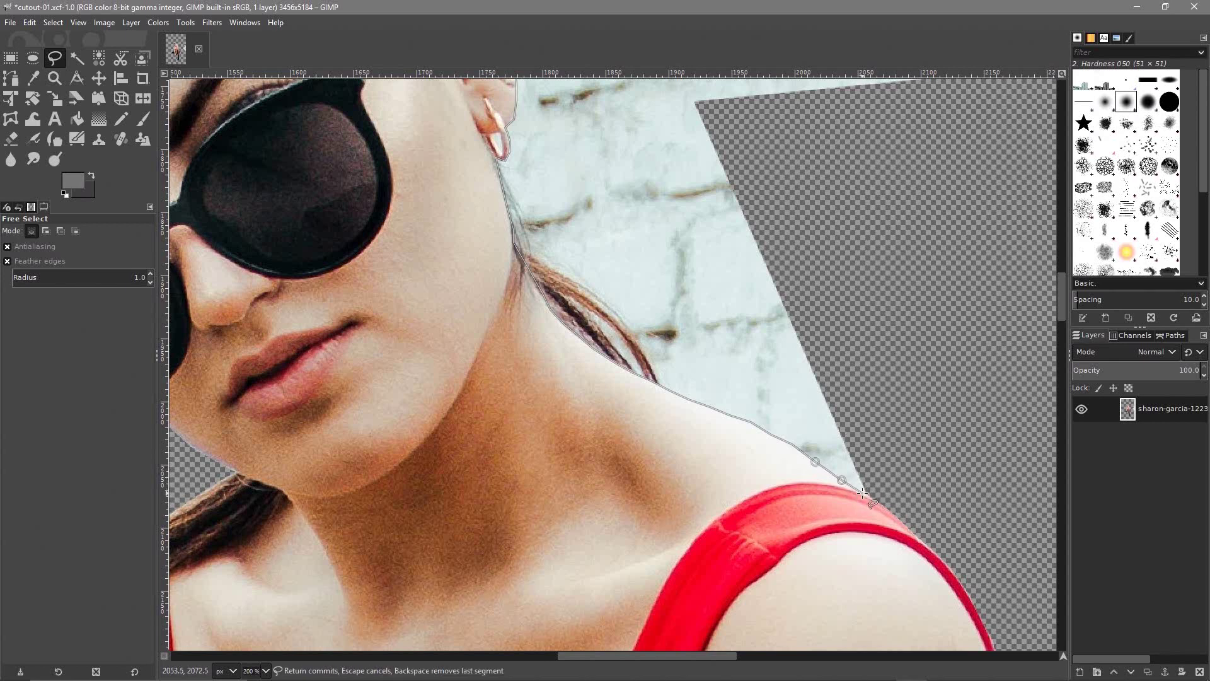
{"action": "left_click", "coordinate": [862, 492]}
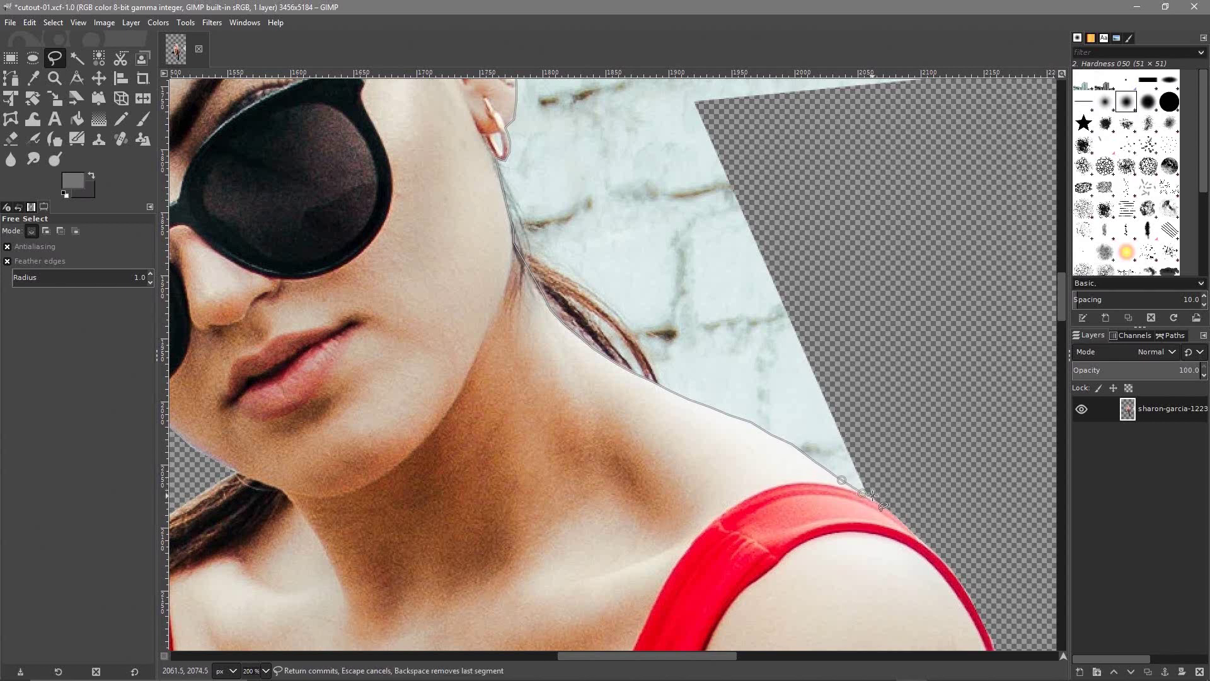
Close the outline through the transparent area around the brick remnant beside the head and commit it as a selection
{"action": "left_click", "coordinate": [1002, 454]}
{"action": "scroll", "coordinate": [913, 310], "scroll_direction": "down", "scroll_amount": 4}
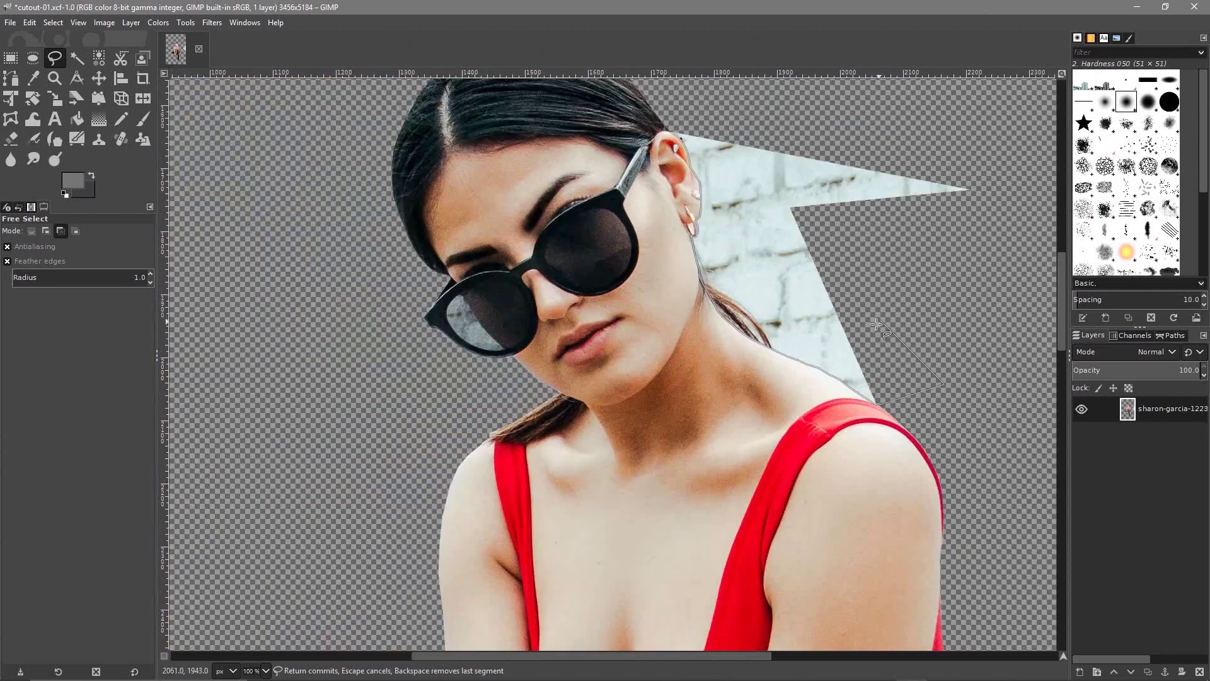
{"action": "left_click", "coordinate": [908, 174]}
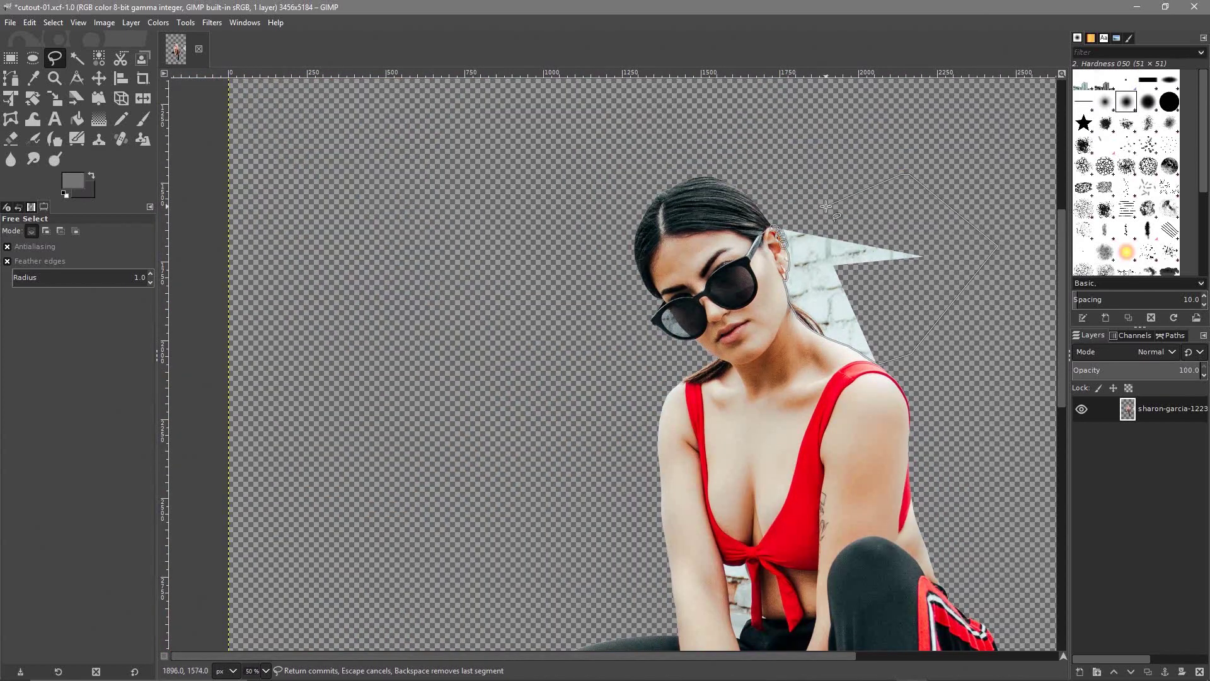
{"action": "left_click", "coordinate": [775, 224]}
{"action": "key", "text": "Return"}
Cut the selected brick remnant beside the ear and neck and clear the selection
{"action": "left_click", "coordinate": [53, 22]}
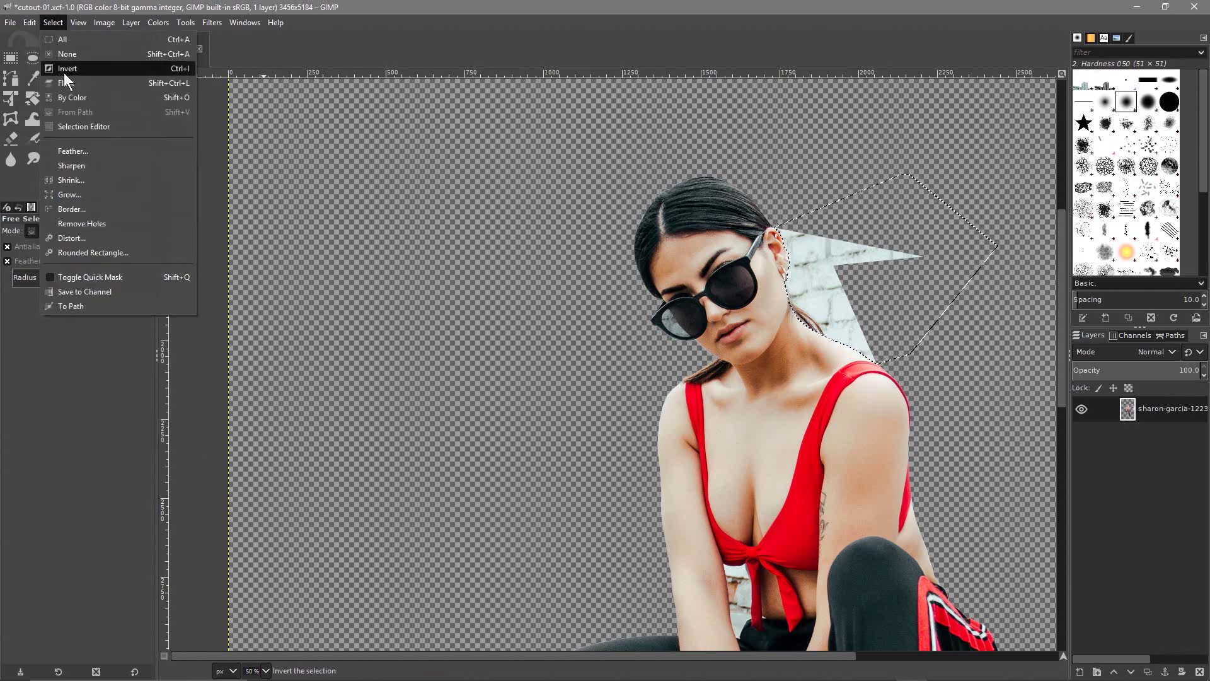
{"action": "mouse_move", "coordinate": [29, 22]}
{"action": "left_click", "coordinate": [54, 90]}
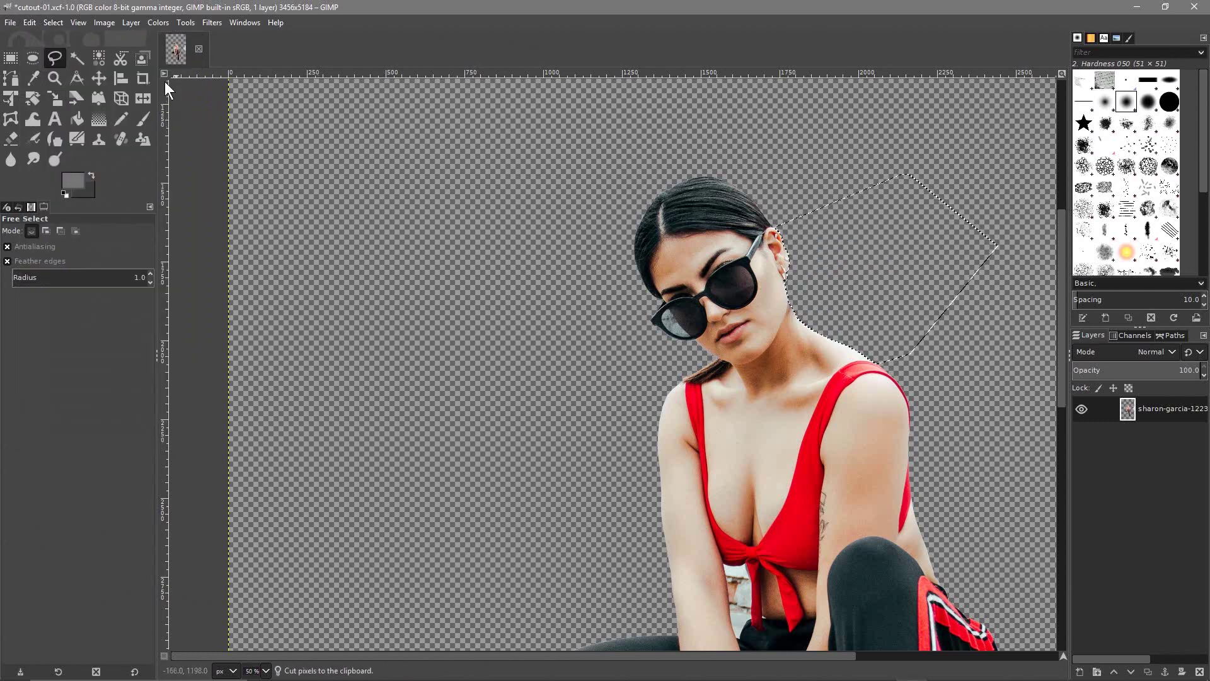
{"action": "left_click", "coordinate": [53, 22]}
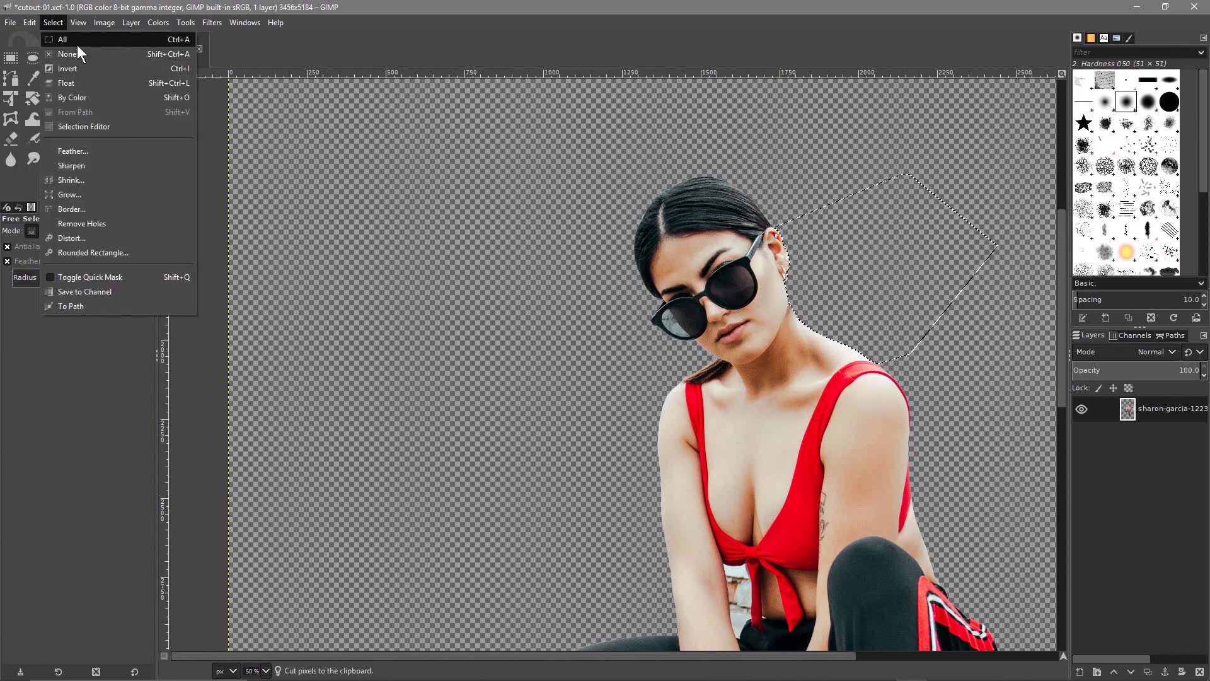
{"action": "left_click", "coordinate": [77, 43]}
{"action": "left_click", "coordinate": [52, 22]}
{"action": "left_click", "coordinate": [73, 55]}
Trace the forearm's inner edge beside the background gap at the waist, from the black trousers up to the red top
{"action": "scroll", "coordinate": [794, 509], "scroll_direction": "down", "scroll_amount": 5}
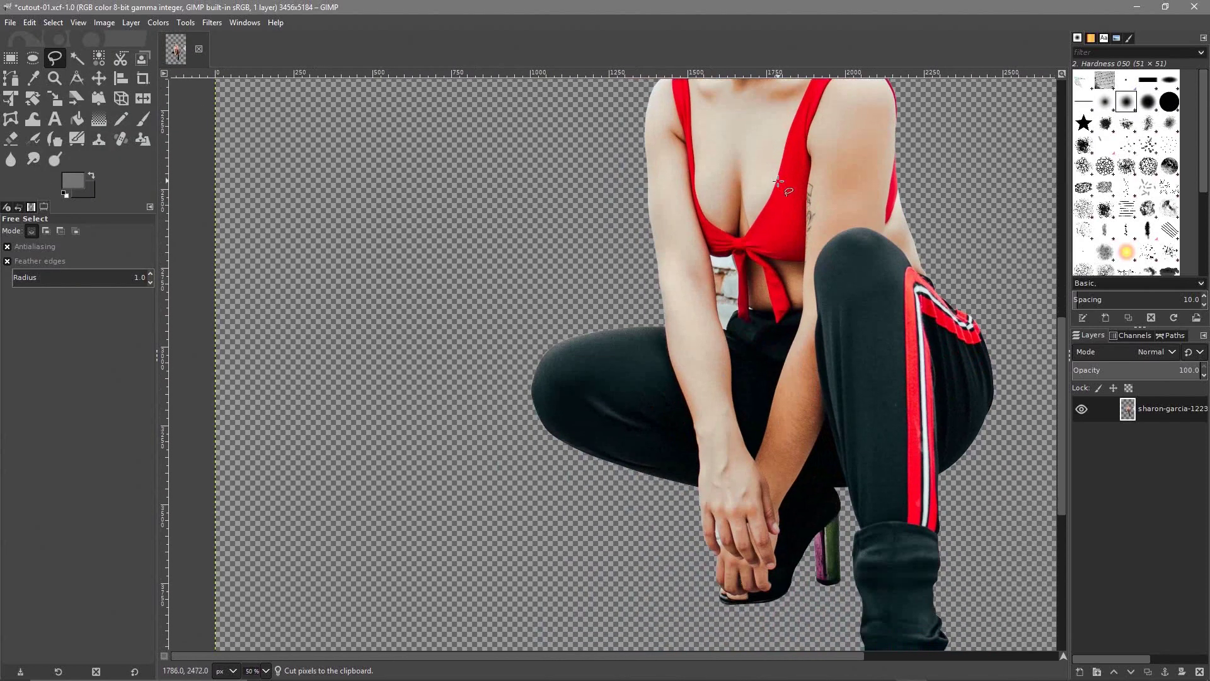
{"action": "scroll", "coordinate": [733, 290], "scroll_direction": "up", "scroll_amount": 5}
{"action": "scroll", "coordinate": [704, 285], "scroll_direction": "down", "scroll_amount": 1}
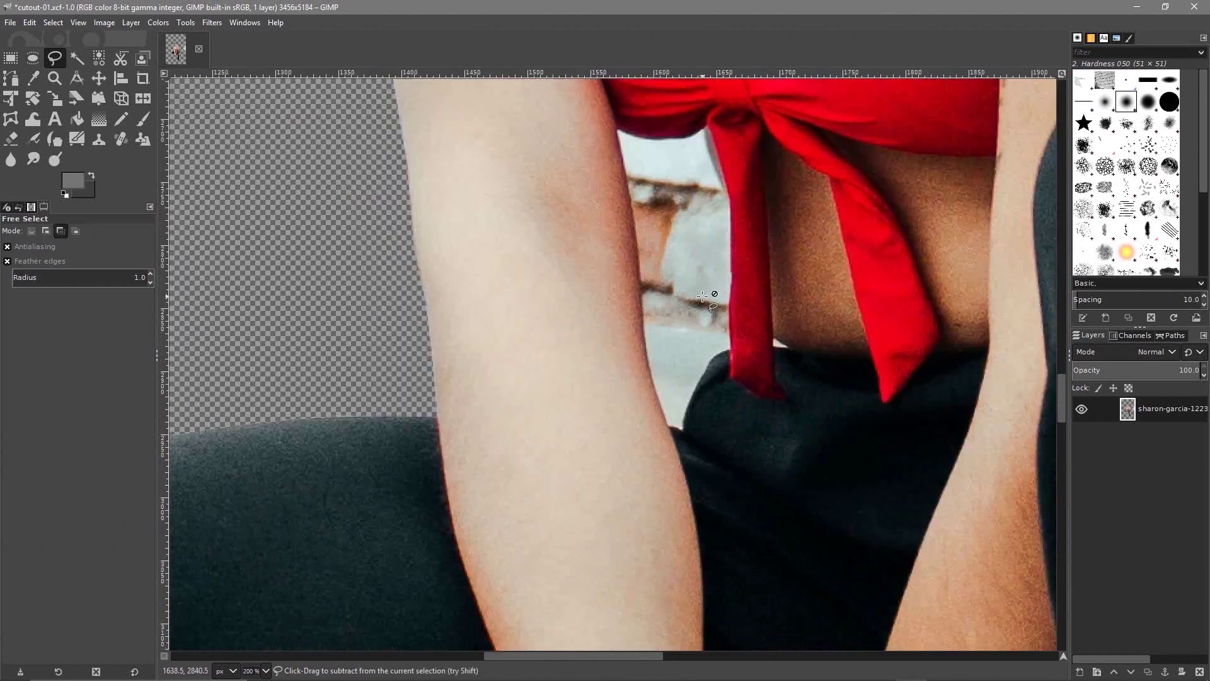
{"action": "left_click", "coordinate": [682, 428]}
{"action": "left_click", "coordinate": [669, 426]}
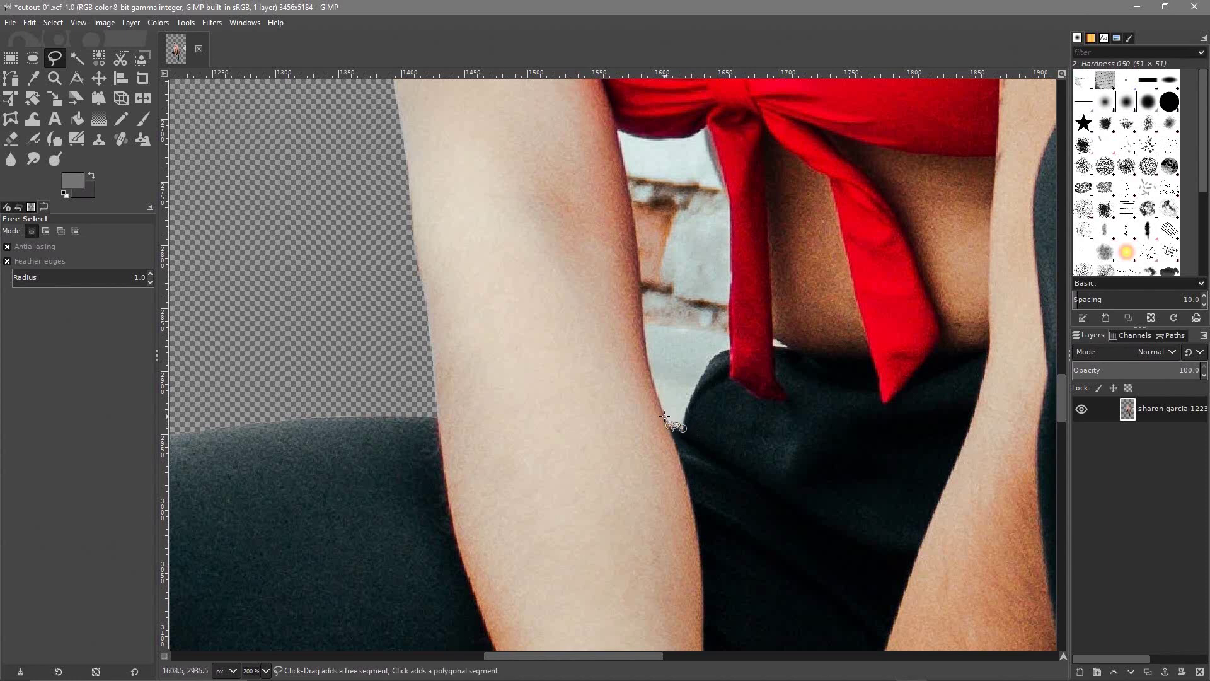
{"action": "left_click", "coordinate": [664, 416]}
{"action": "left_click_drag", "start_coordinate": [654, 384], "coordinate": [649, 356]}
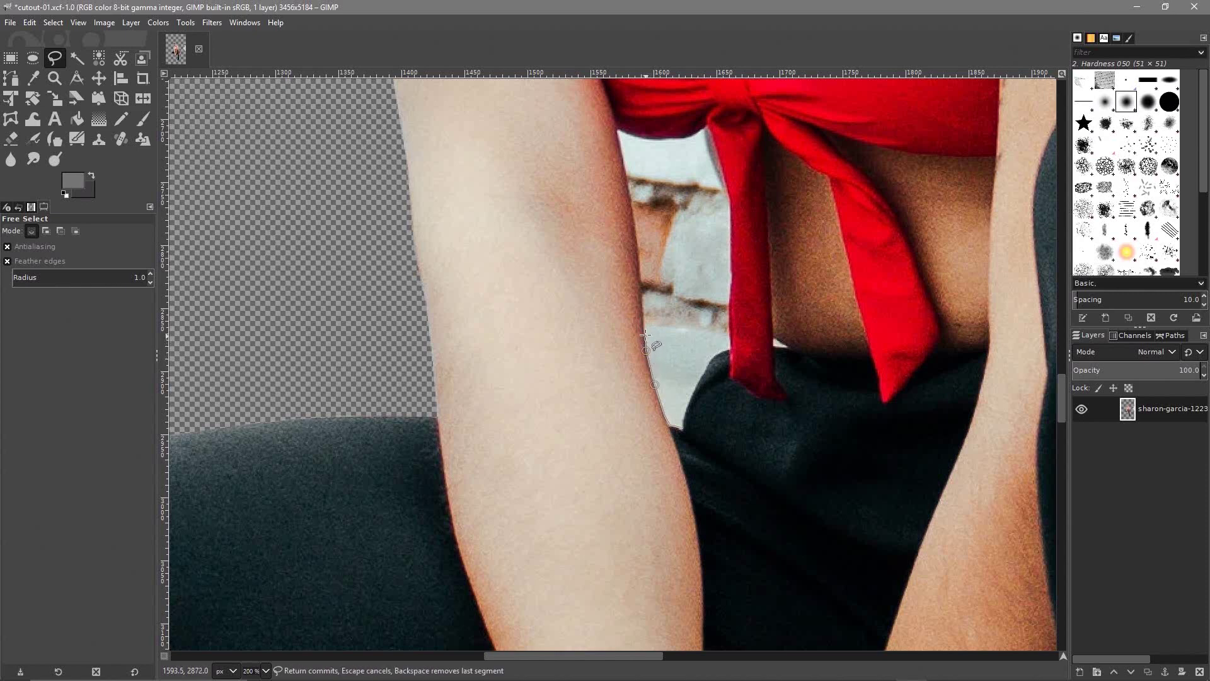
{"action": "left_click", "coordinate": [645, 332]}
{"action": "left_click", "coordinate": [643, 284]}
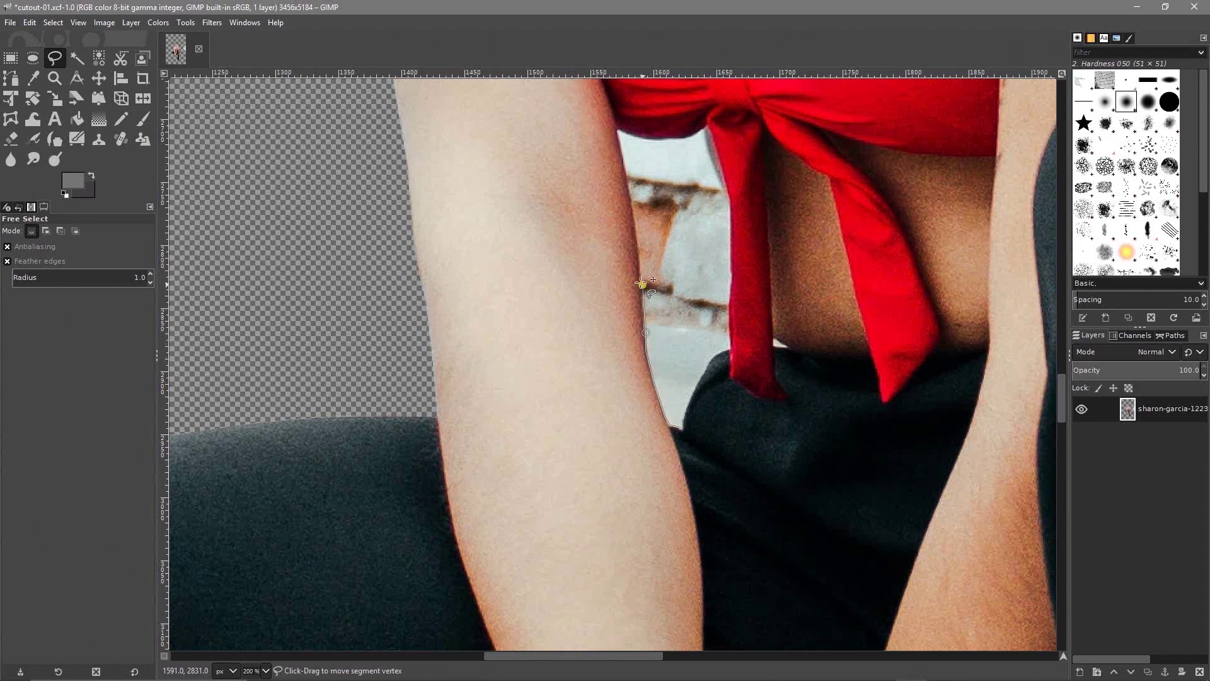
{"action": "left_click", "coordinate": [636, 246]}
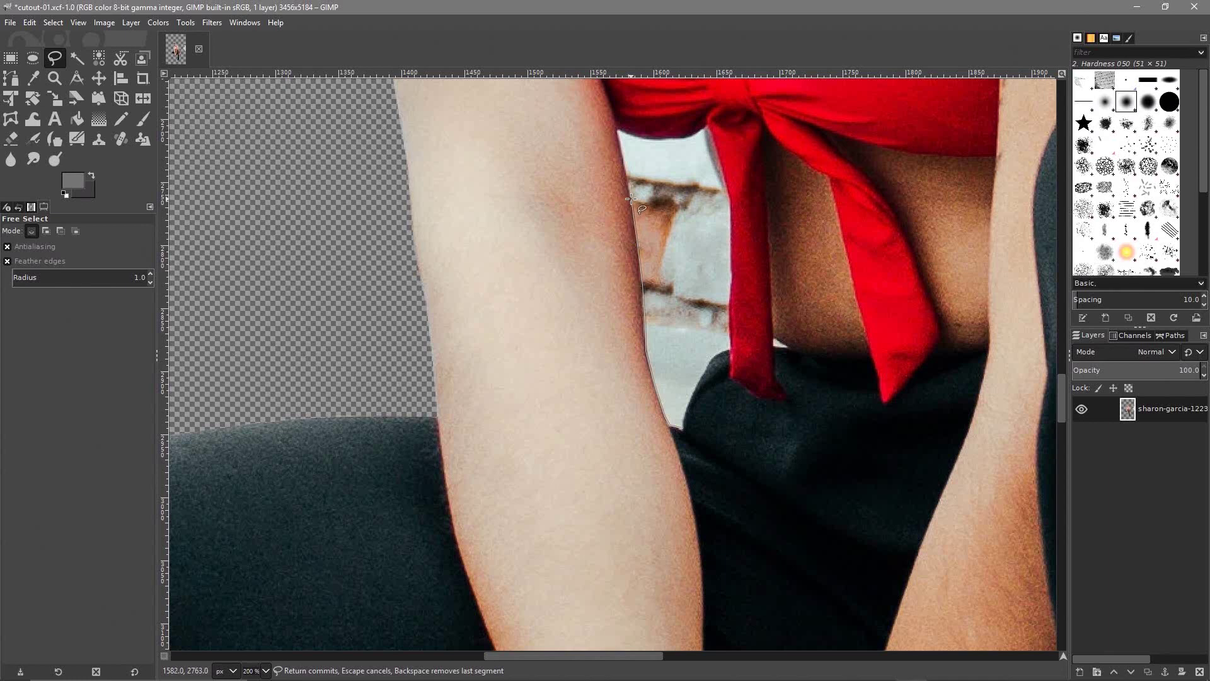
{"action": "left_click", "coordinate": [624, 152]}
{"action": "left_click", "coordinate": [616, 131]}
Trace the outline along the lower hem of the red top to the side of its knot
{"action": "left_click", "coordinate": [649, 141]}
{"action": "left_click", "coordinate": [663, 140]}
{"action": "left_click", "coordinate": [681, 140]}
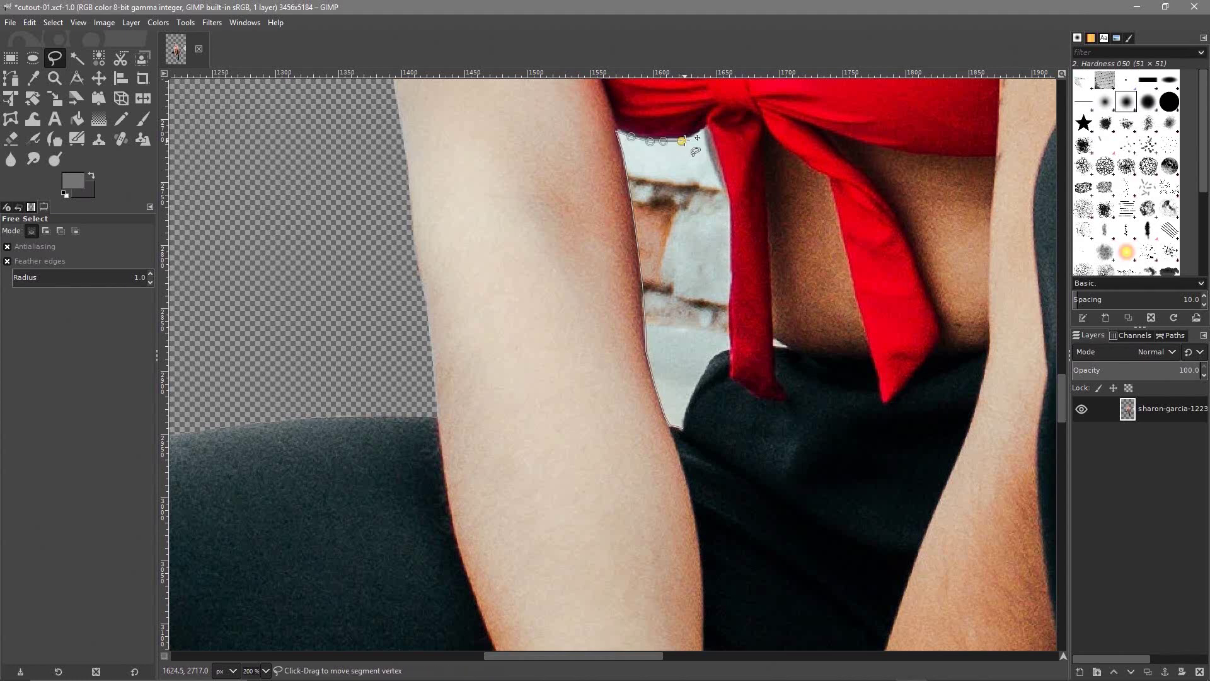
{"action": "left_click", "coordinate": [703, 128]}
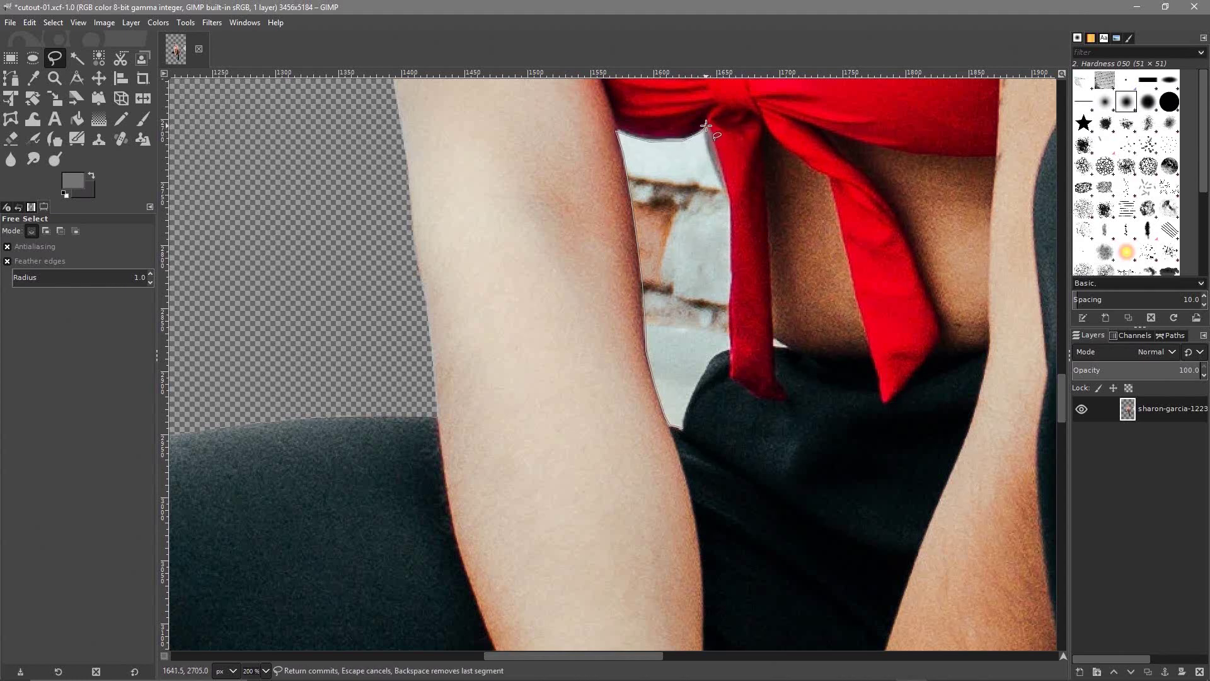
Trace the outline down the outer edge of the hanging red tie to the waistband of the trousers
{"action": "left_click", "coordinate": [711, 150]}
{"action": "left_click", "coordinate": [723, 176]}
{"action": "left_click", "coordinate": [730, 206]}
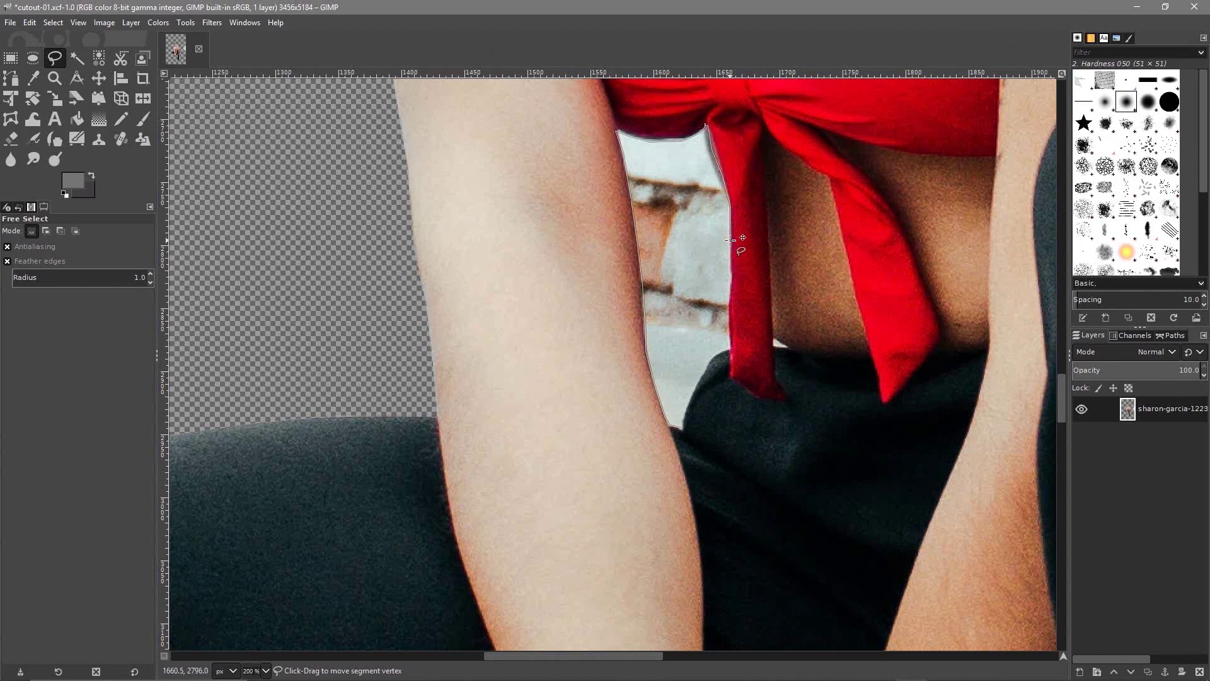
{"action": "left_click", "coordinate": [730, 240]}
{"action": "left_click", "coordinate": [731, 285]}
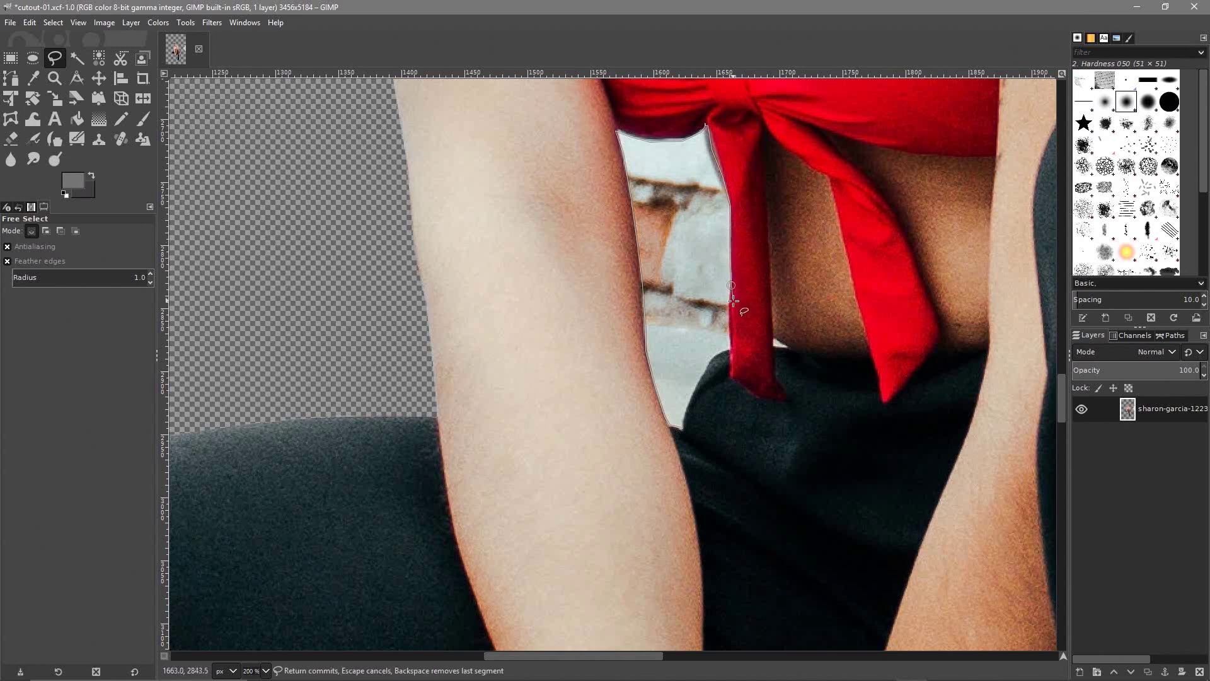
{"action": "left_click", "coordinate": [730, 301]}
{"action": "left_click", "coordinate": [727, 315]}
{"action": "left_click", "coordinate": [732, 337]}
{"action": "left_click", "coordinate": [731, 349]}
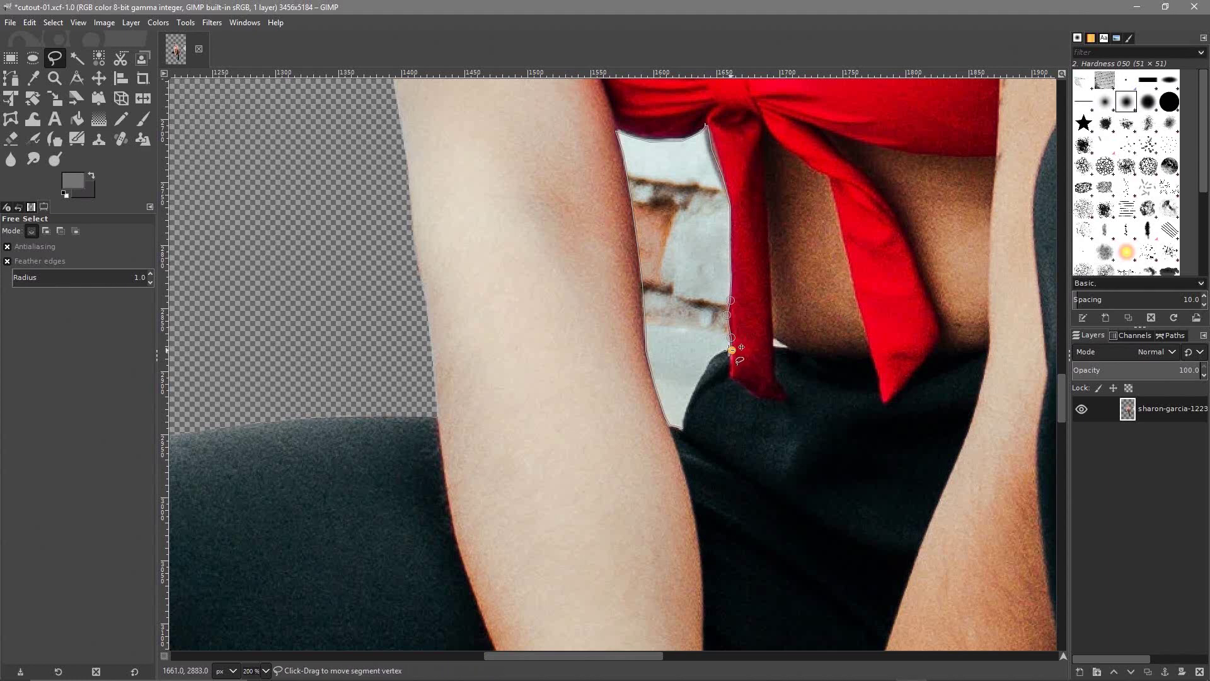
Trace the outline along the black trousers' edge back to its starting point and commit it as a selection
{"action": "left_click", "coordinate": [717, 351]}
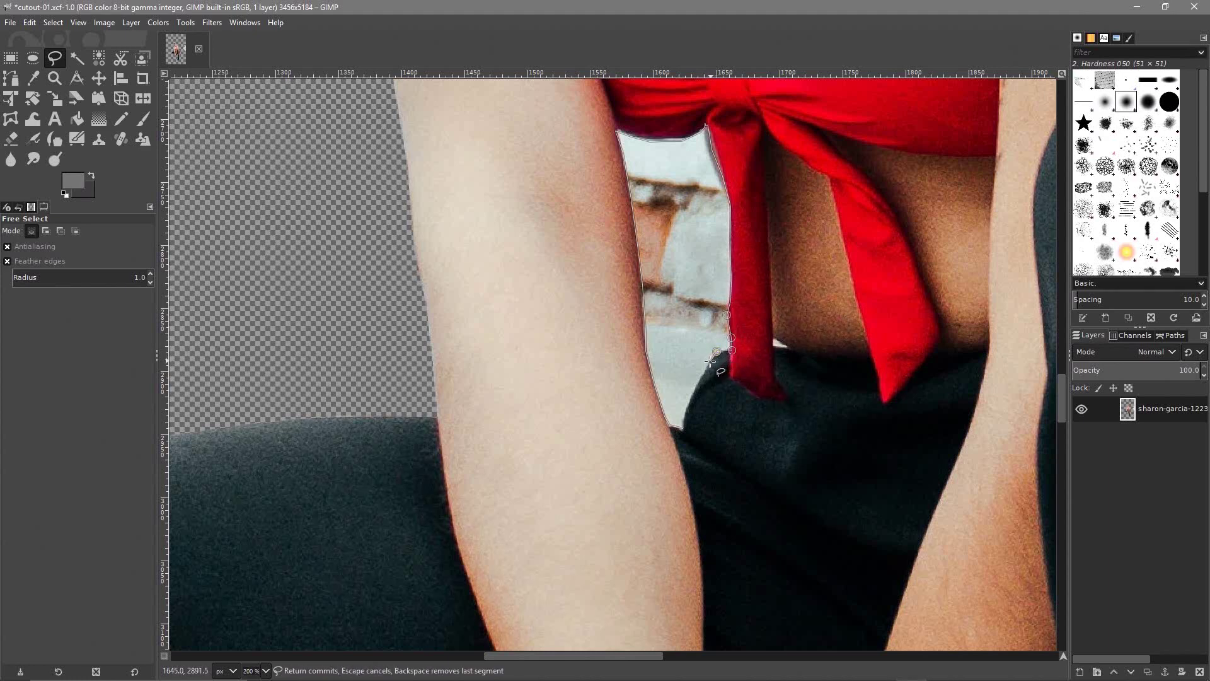
{"action": "left_click", "coordinate": [709, 363]}
{"action": "left_click", "coordinate": [703, 376]}
{"action": "left_click", "coordinate": [693, 392]}
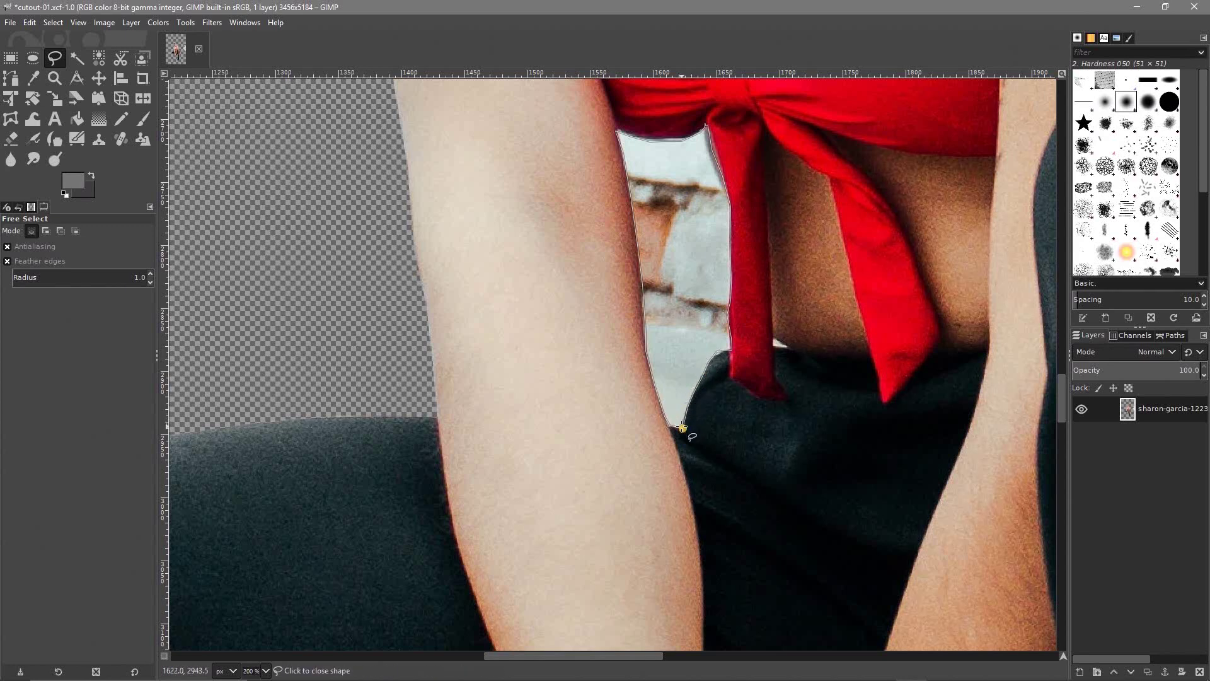
{"action": "left_click", "coordinate": [682, 429]}
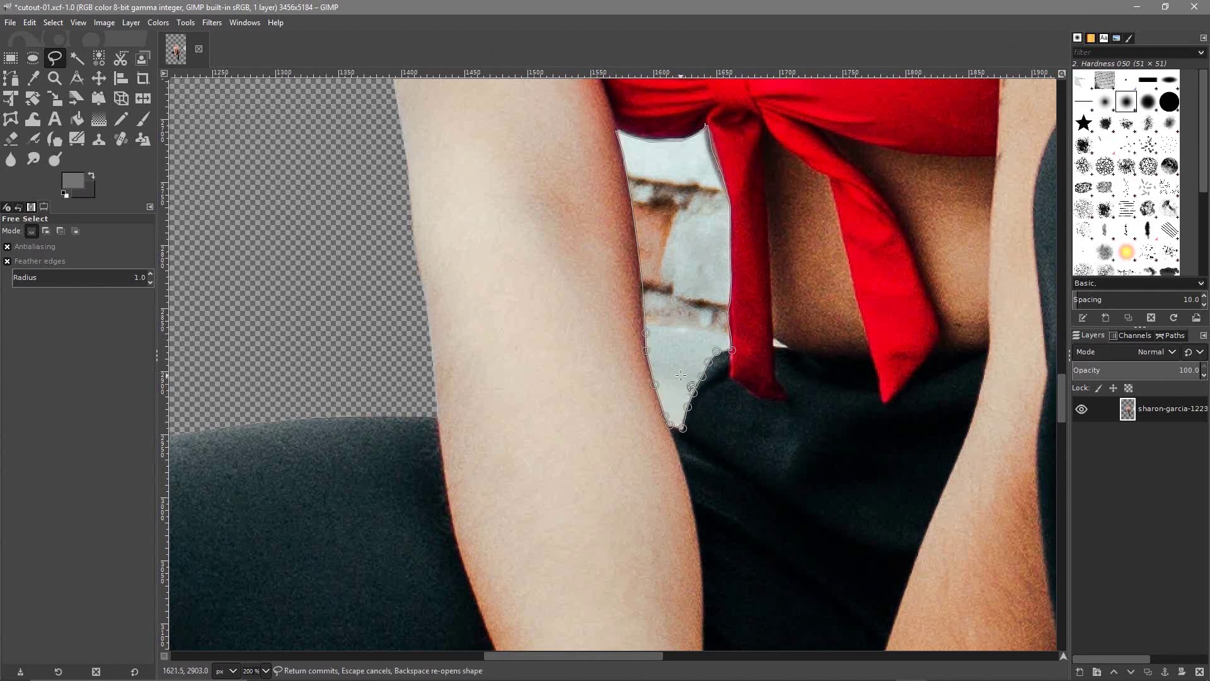
{"action": "key", "text": "Return"}
Cut the selected background between the forearm and the red tie and clear the selection
{"action": "left_click", "coordinate": [29, 22]}
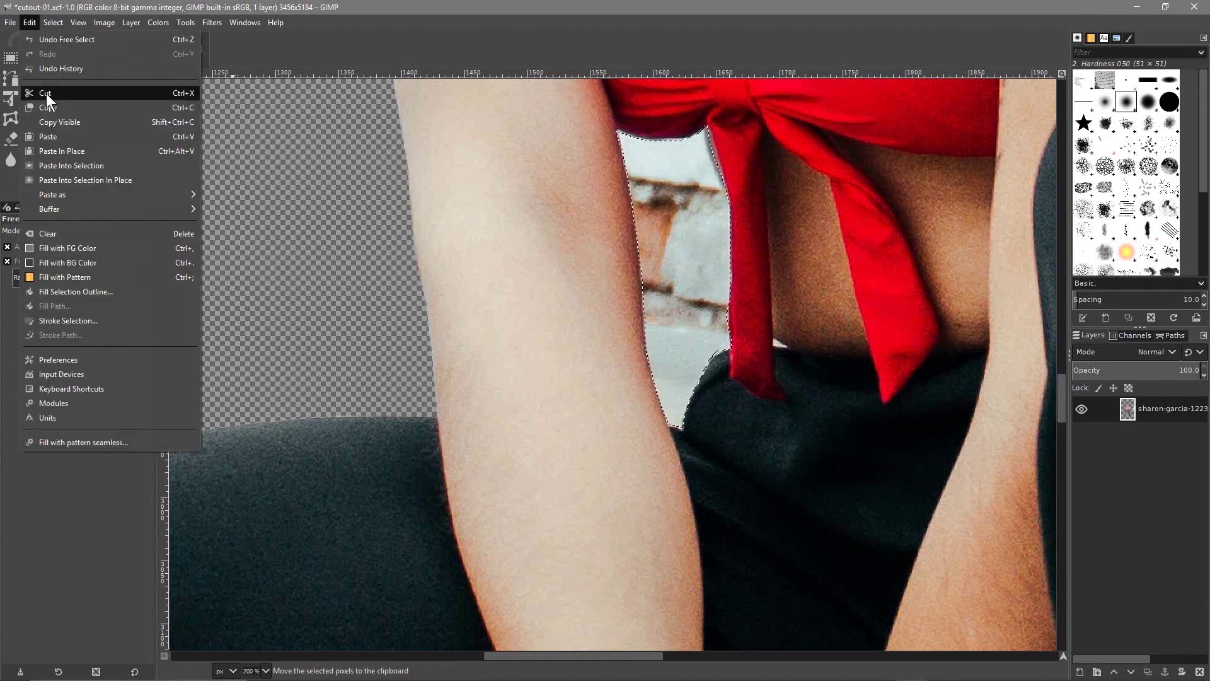
{"action": "left_click", "coordinate": [48, 98]}
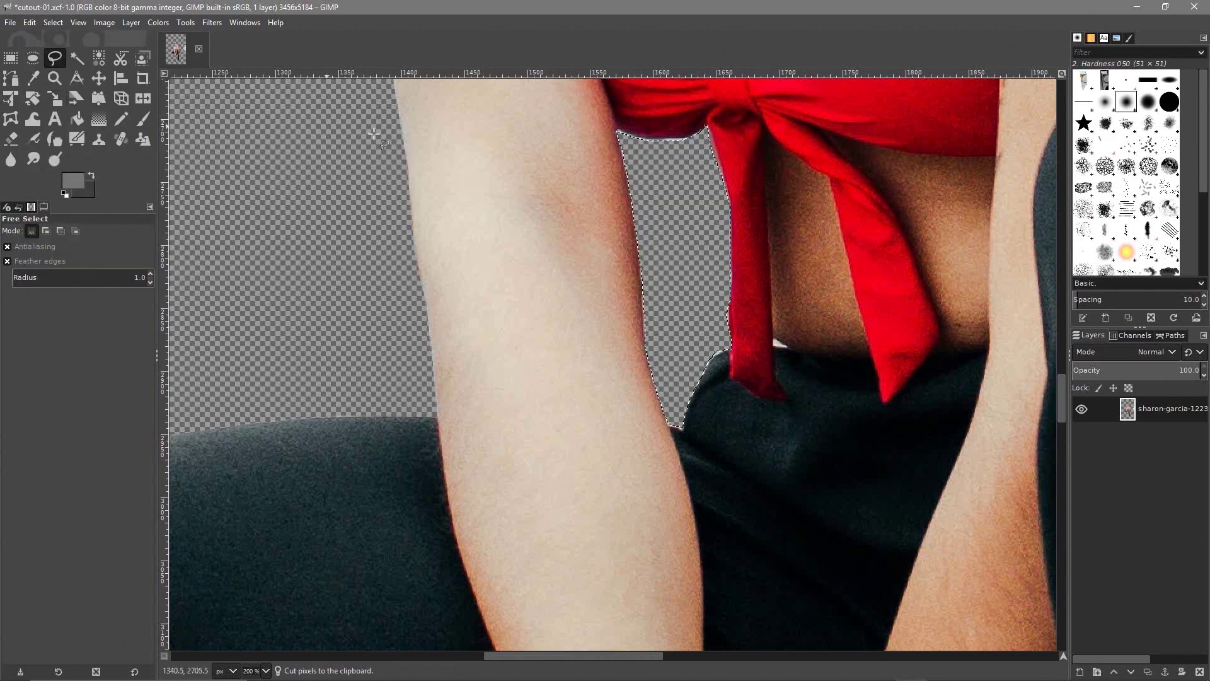
{"action": "left_click", "coordinate": [59, 25]}
{"action": "left_click", "coordinate": [72, 53]}
Examine the whole figure for leftover background patches enclosed by it, including around the hands
{"action": "scroll", "coordinate": [402, 337], "scroll_direction": "down", "scroll_amount": 6}
{"action": "scroll", "coordinate": [429, 339], "scroll_direction": "up", "scroll_amount": 1}
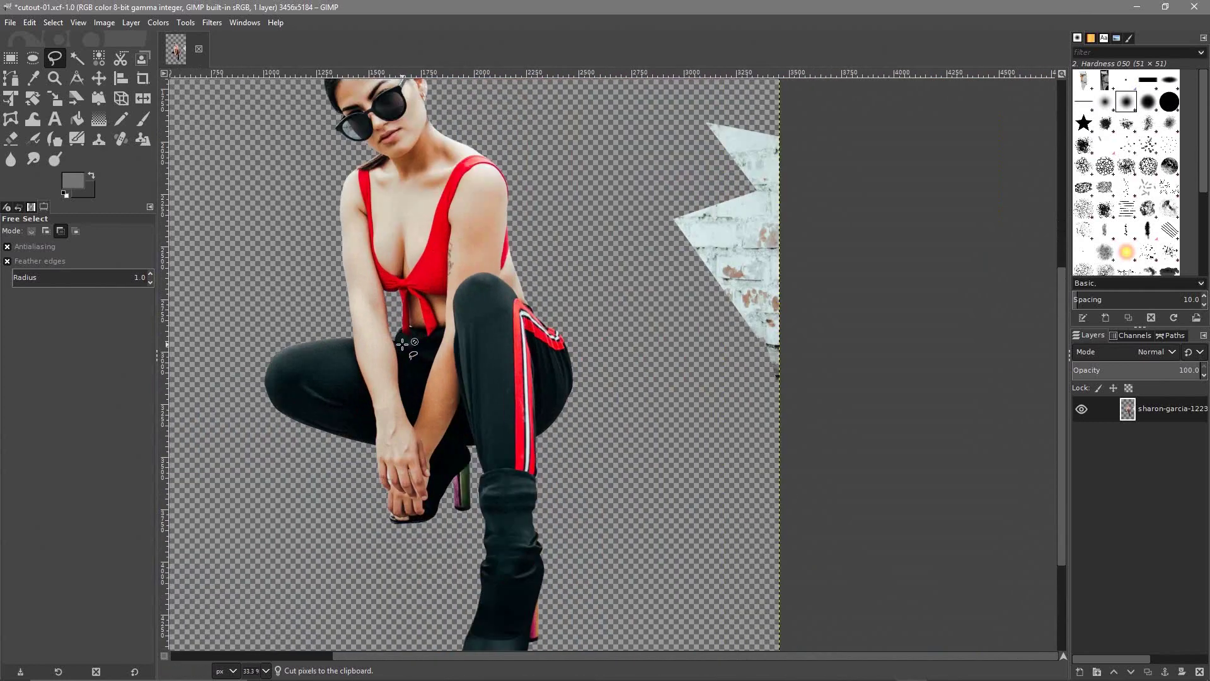
{"action": "left_click_drag", "start_coordinate": [453, 335], "coordinate": [517, 443]}
{"action": "scroll", "coordinate": [551, 400], "scroll_direction": "down", "scroll_amount": 1}
{"action": "left_click_drag", "start_coordinate": [551, 400], "coordinate": [575, 301]}
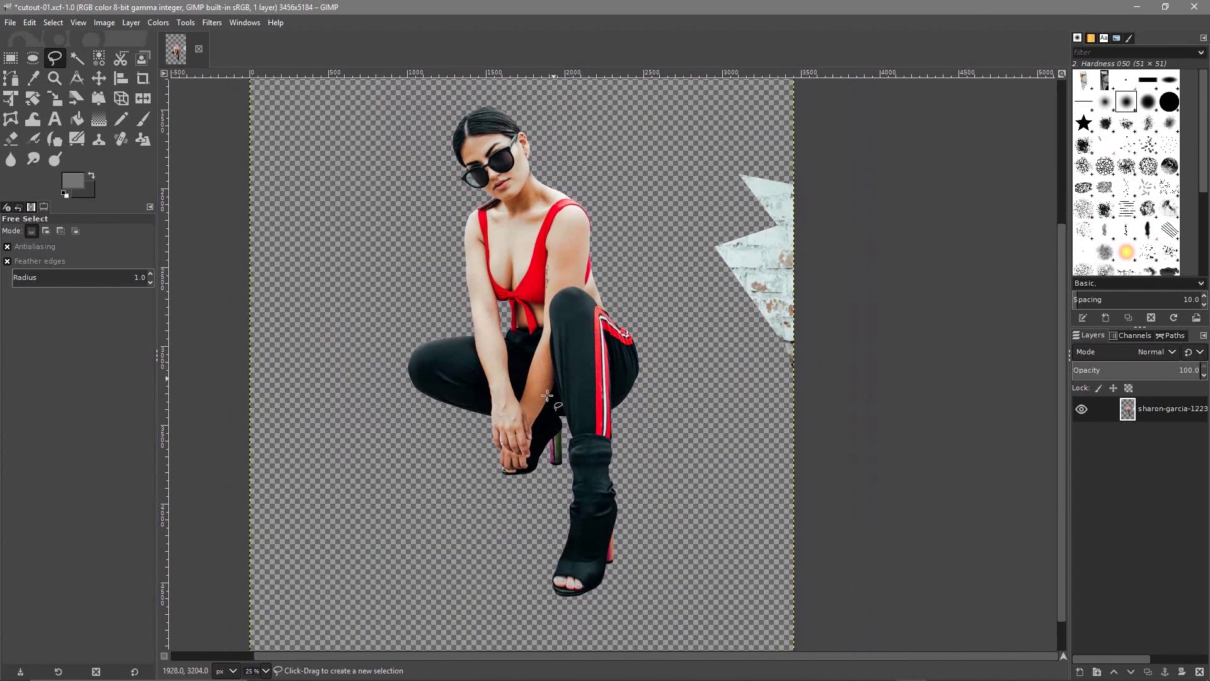
{"action": "key", "text": "ctrl"}
{"action": "scroll", "coordinate": [498, 455], "scroll_direction": "up", "scroll_amount": 6}
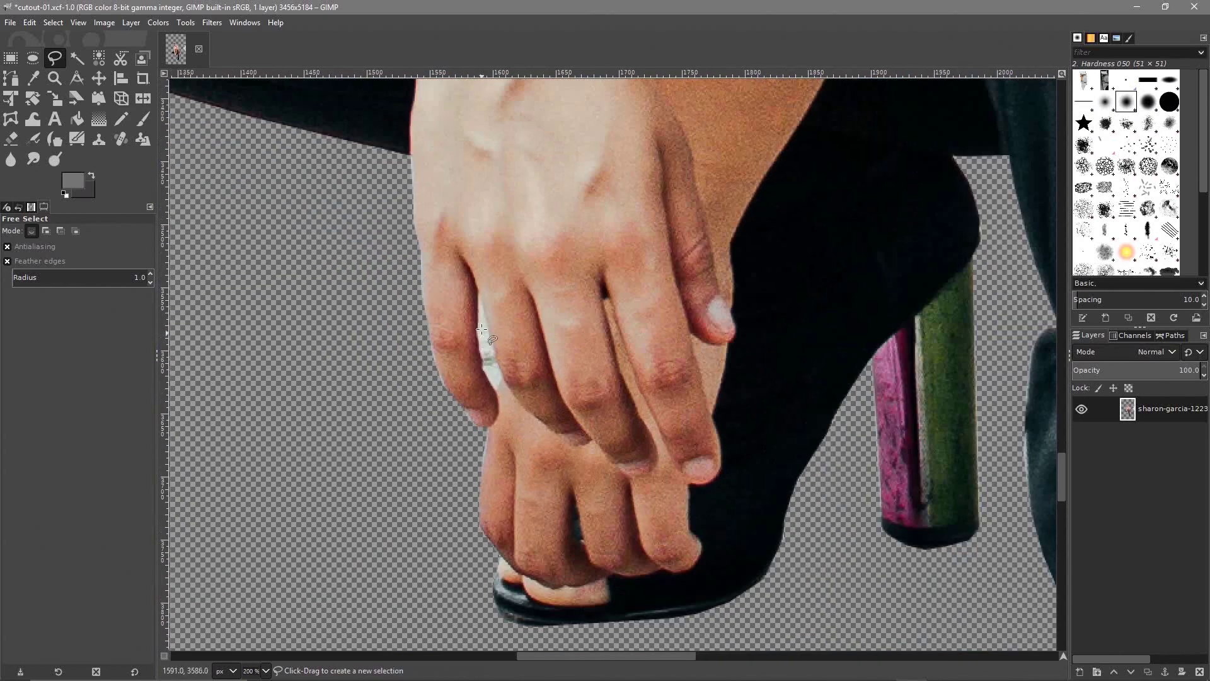
{"action": "left_click", "coordinate": [56, 24]}
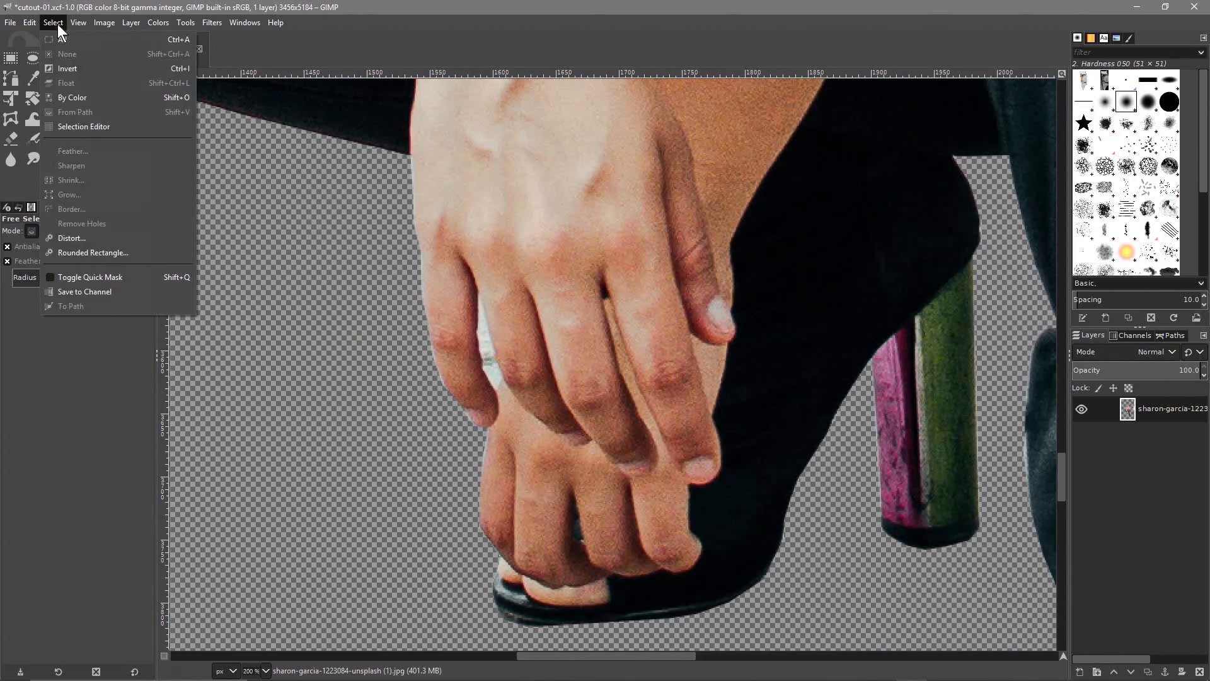
{"action": "left_click", "coordinate": [85, 5]}
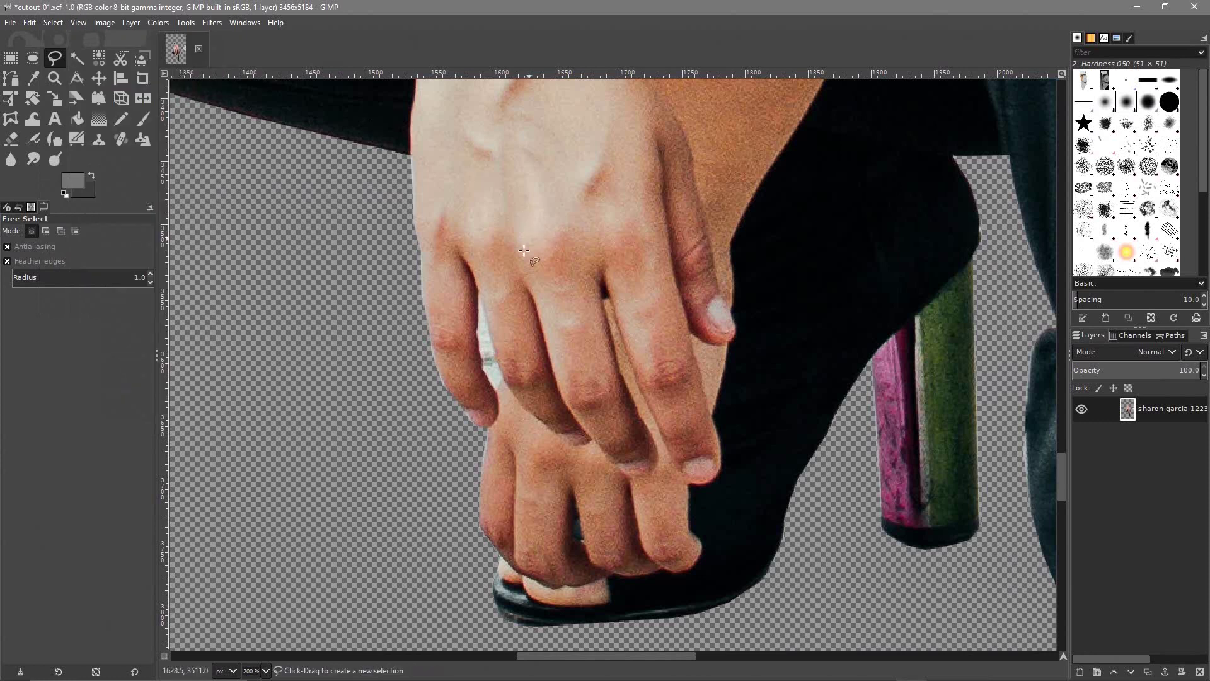
Trace the leftover background gap with Free Select down the little finger's inner edge to the gap's lower tip
{"action": "scroll", "coordinate": [501, 305], "scroll_direction": "up", "scroll_amount": 2}
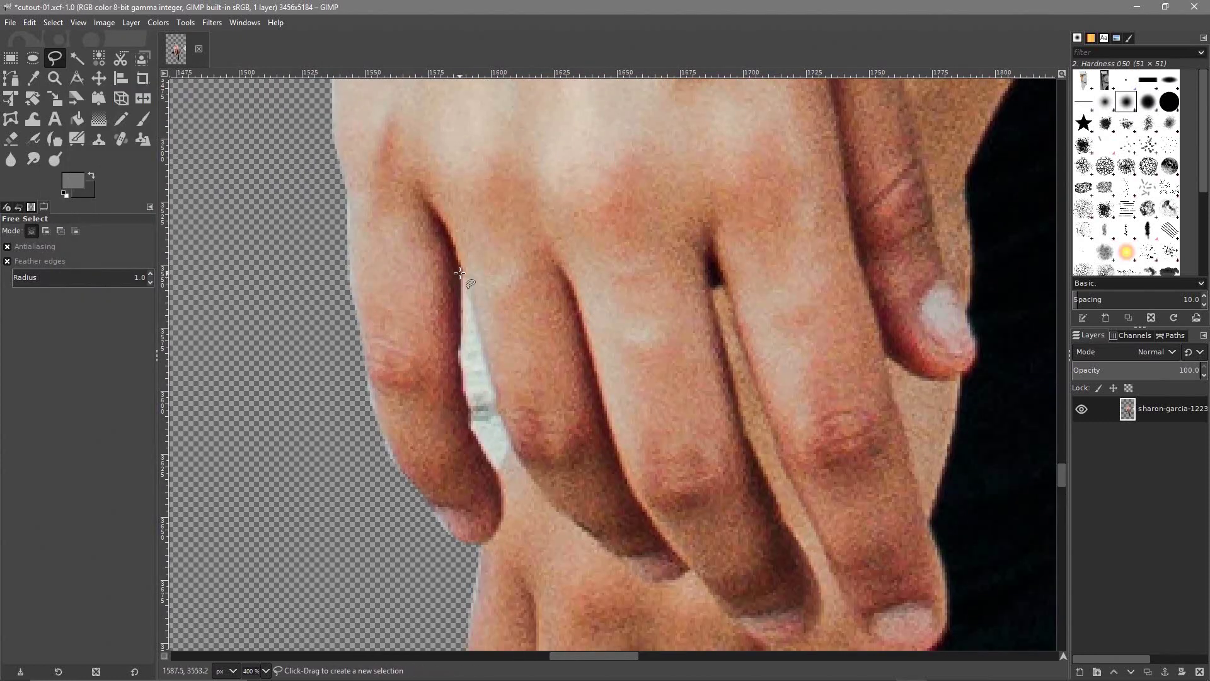
{"action": "left_click", "coordinate": [461, 276]}
{"action": "left_click", "coordinate": [463, 305]}
{"action": "left_click", "coordinate": [463, 331]}
{"action": "left_click", "coordinate": [459, 354]}
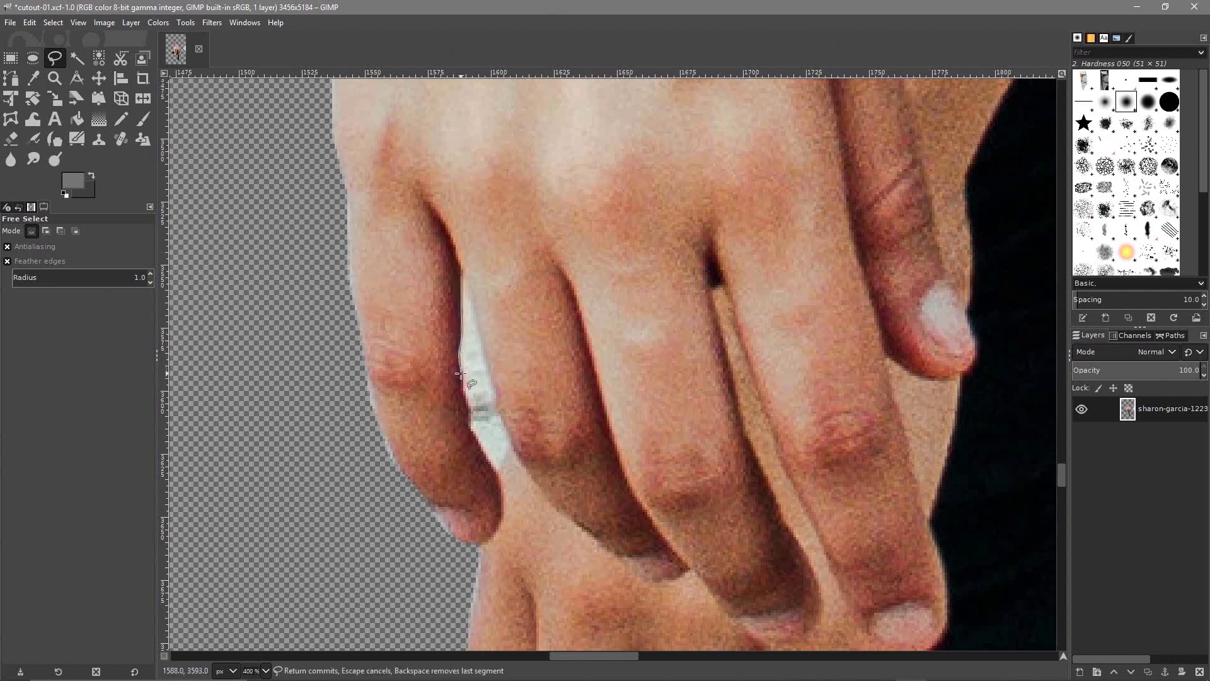
{"action": "left_click", "coordinate": [461, 373]}
{"action": "left_click", "coordinate": [462, 393]}
{"action": "left_click", "coordinate": [467, 407]}
{"action": "left_click", "coordinate": [469, 421]}
{"action": "left_click", "coordinate": [470, 430]}
{"action": "left_click", "coordinate": [480, 441]}
{"action": "left_click", "coordinate": [483, 450]}
{"action": "left_click", "coordinate": [489, 460]}
{"action": "left_click", "coordinate": [495, 467]}
Trace the gap's other side up along the ring finger's edge, closing the outline at its starting point
{"action": "left_click", "coordinate": [511, 443]}
{"action": "left_click", "coordinate": [503, 426]}
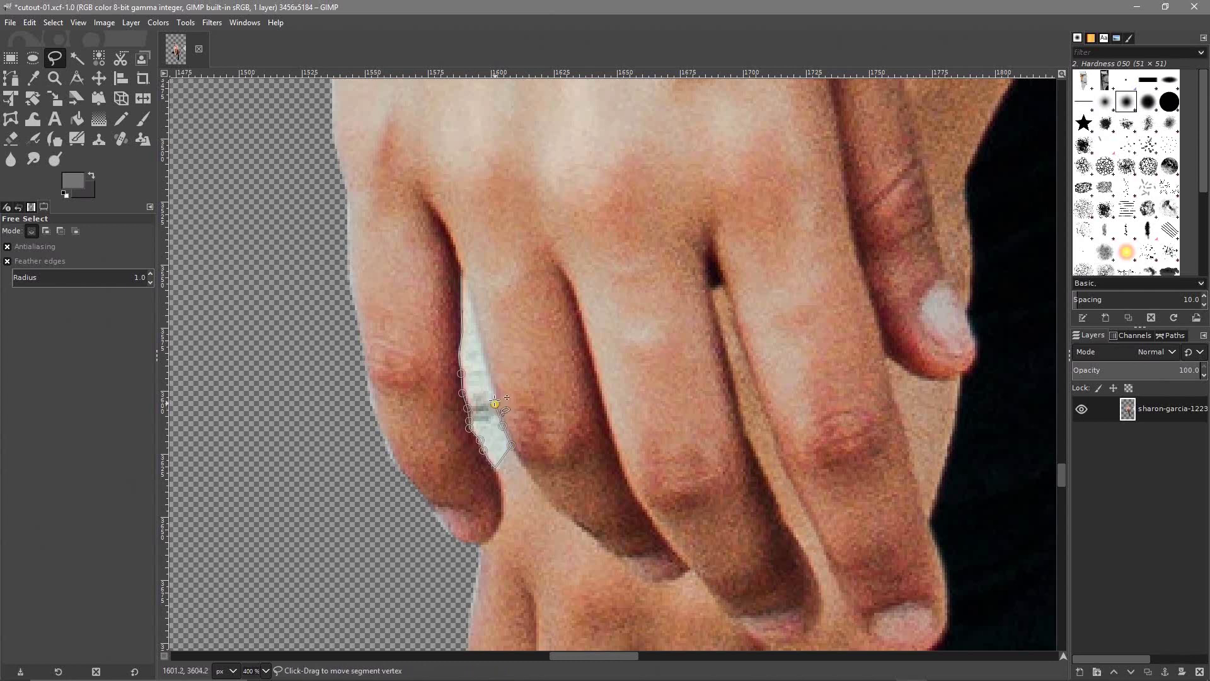
{"action": "left_click", "coordinate": [496, 404]}
{"action": "left_click", "coordinate": [492, 386]}
{"action": "left_click", "coordinate": [483, 375]}
{"action": "left_click_drag", "start_coordinate": [488, 370], "coordinate": [484, 341]}
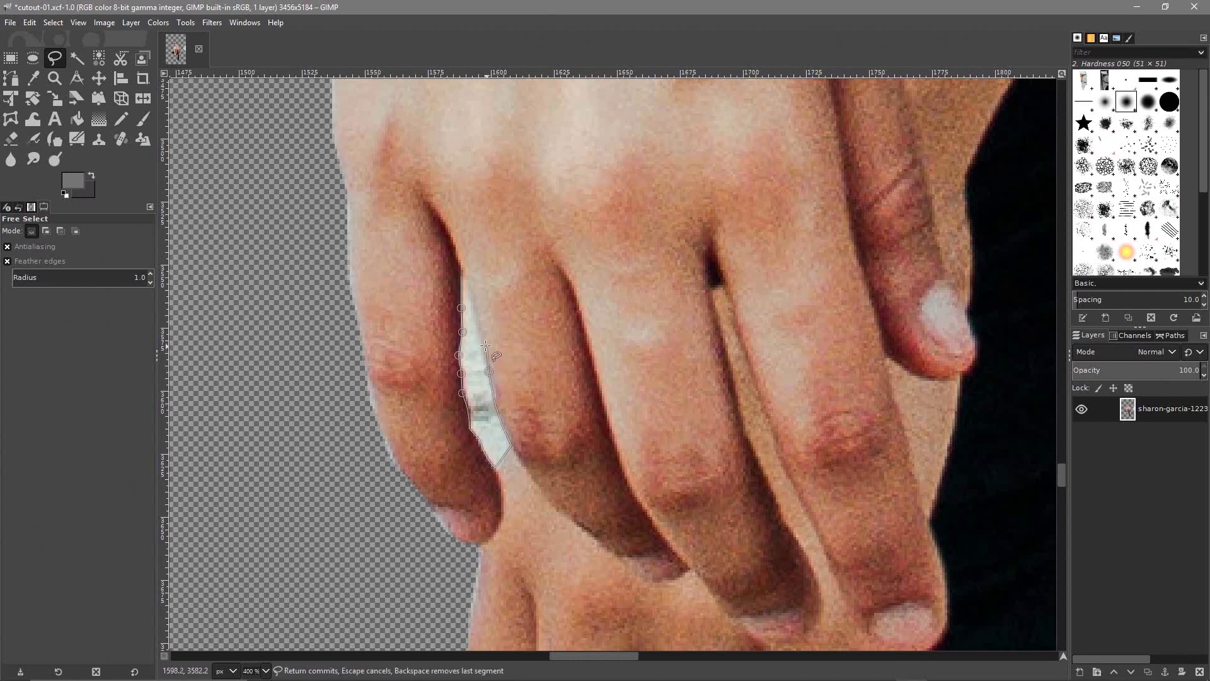
{"action": "left_click", "coordinate": [478, 315]}
{"action": "left_click", "coordinate": [473, 289]}
{"action": "left_click", "coordinate": [464, 276]}
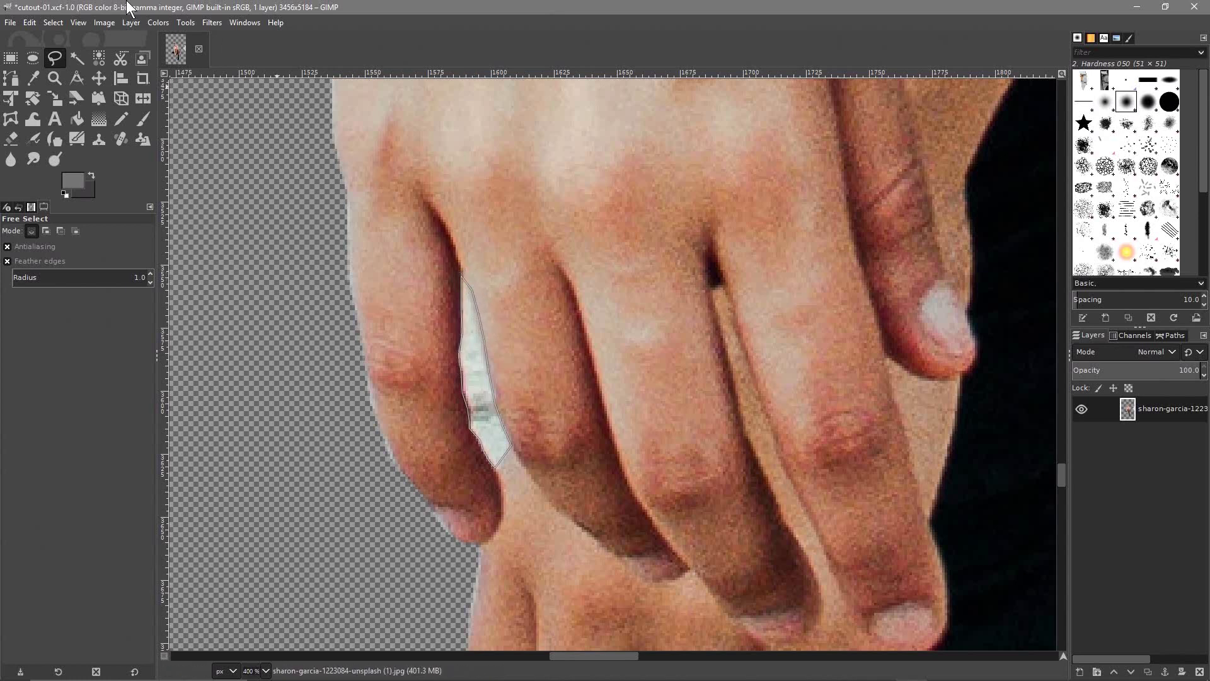
{"action": "left_click", "coordinate": [33, 22]}
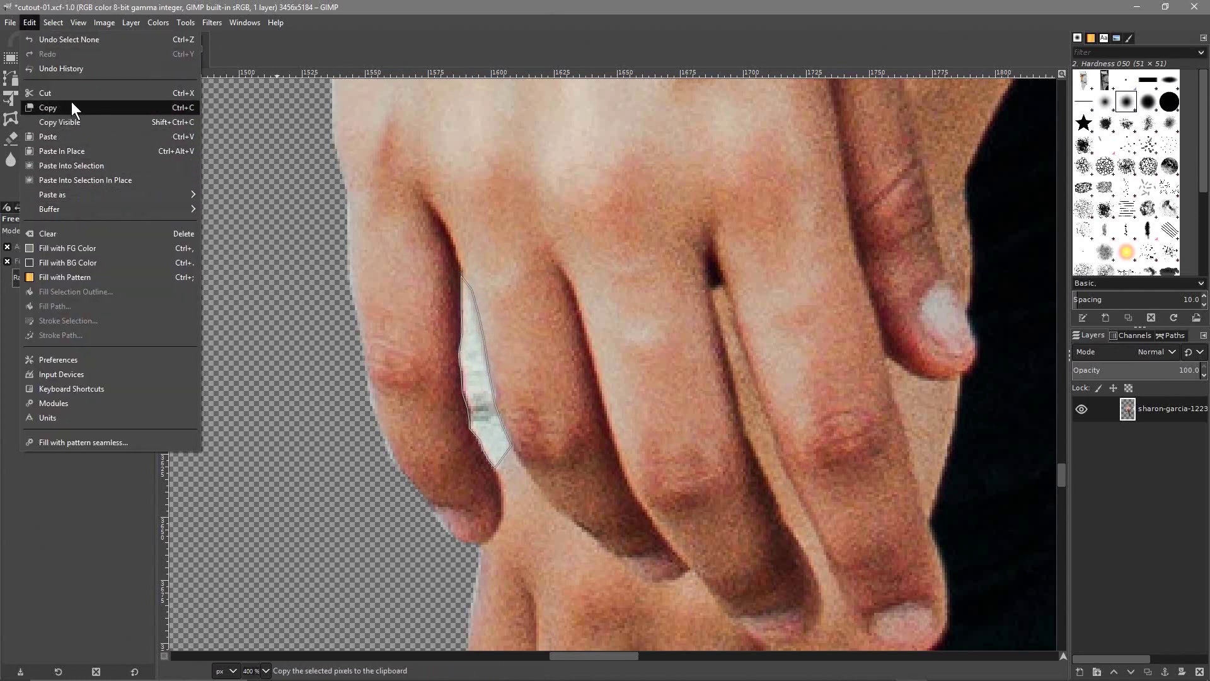
{"action": "left_click", "coordinate": [70, 107]}
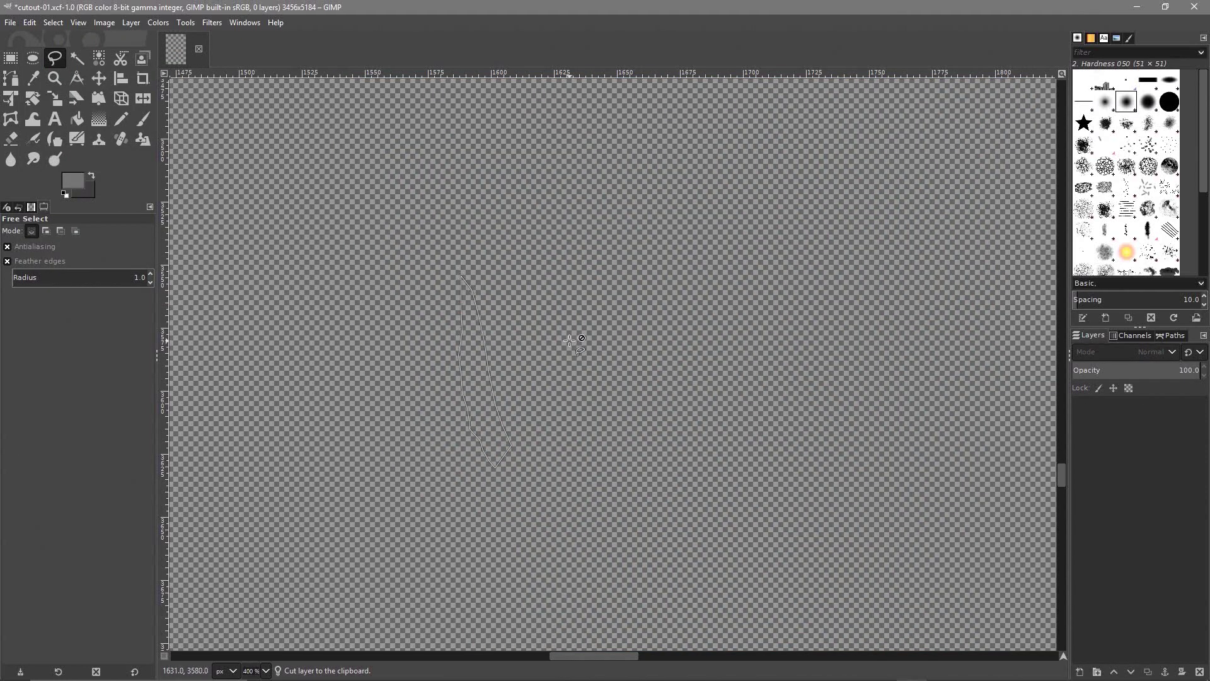
{"action": "key", "text": "ctrl+z"}
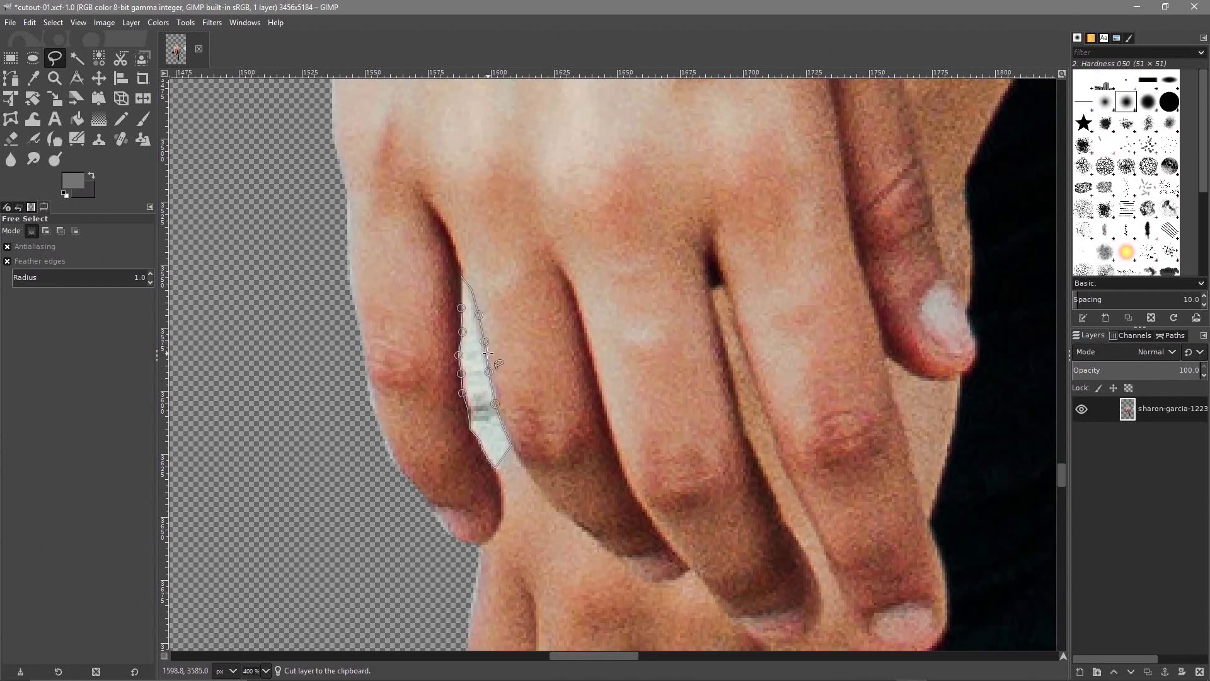
Commit the outline between the two fingers as a selection and cut the background inside it
{"action": "key", "text": "Return"}
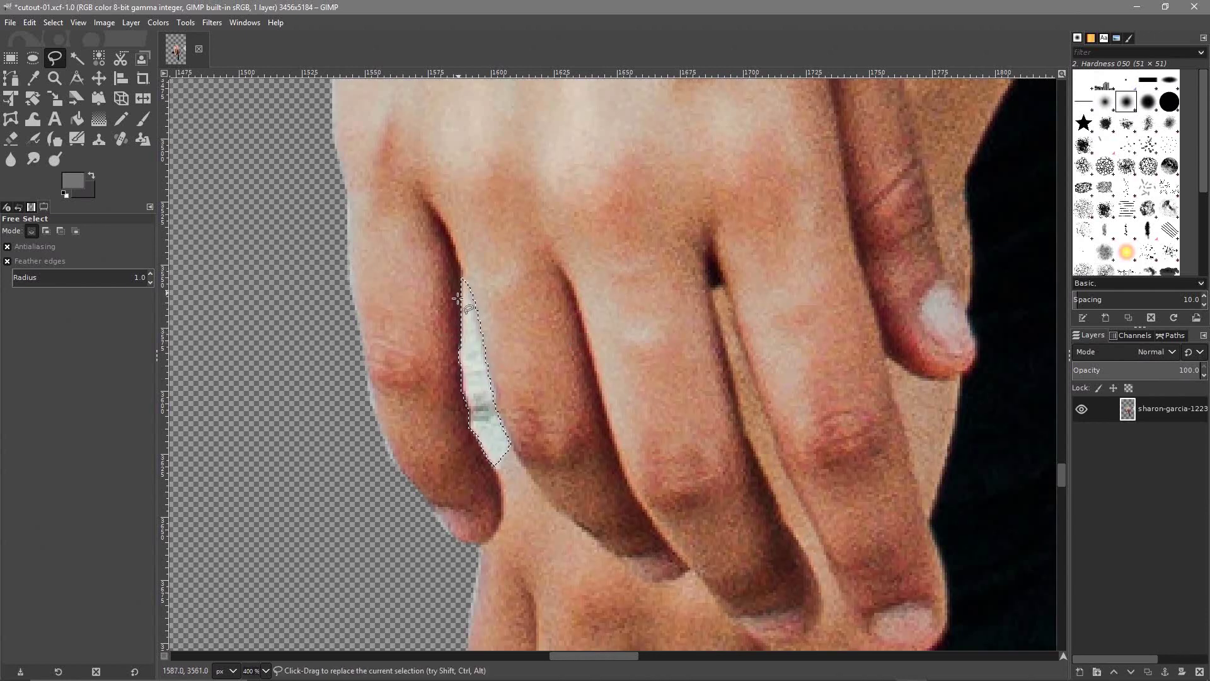
{"action": "left_click", "coordinate": [29, 22]}
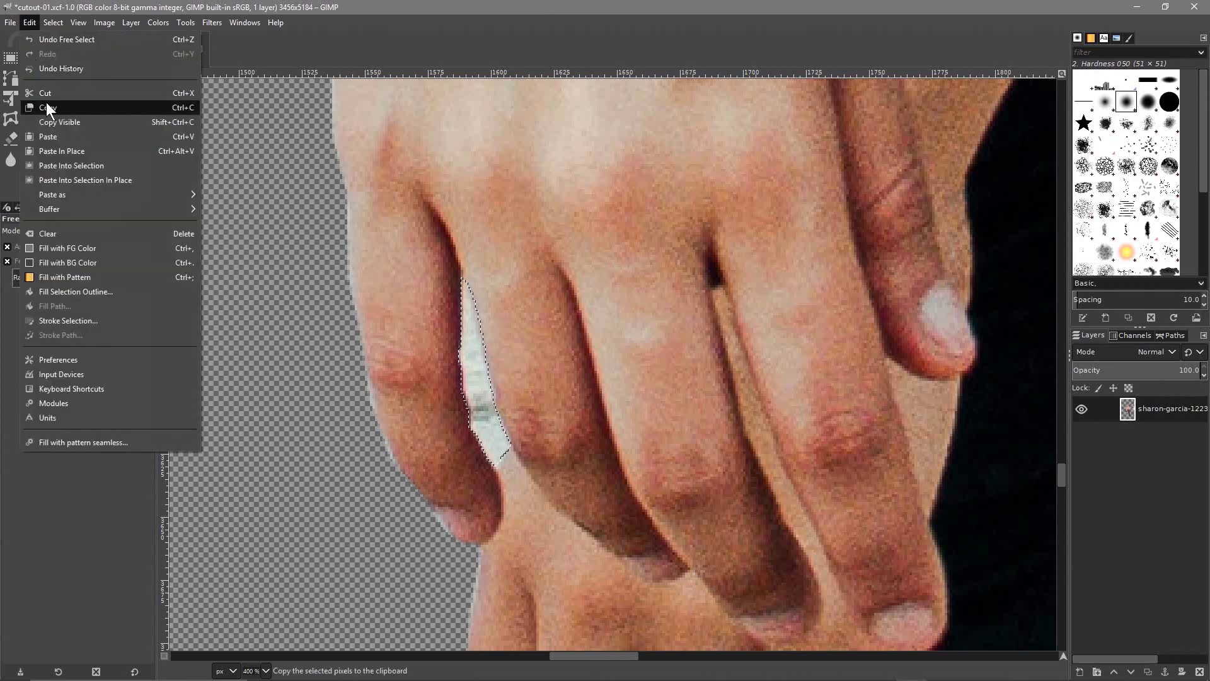
{"action": "left_click", "coordinate": [47, 100]}
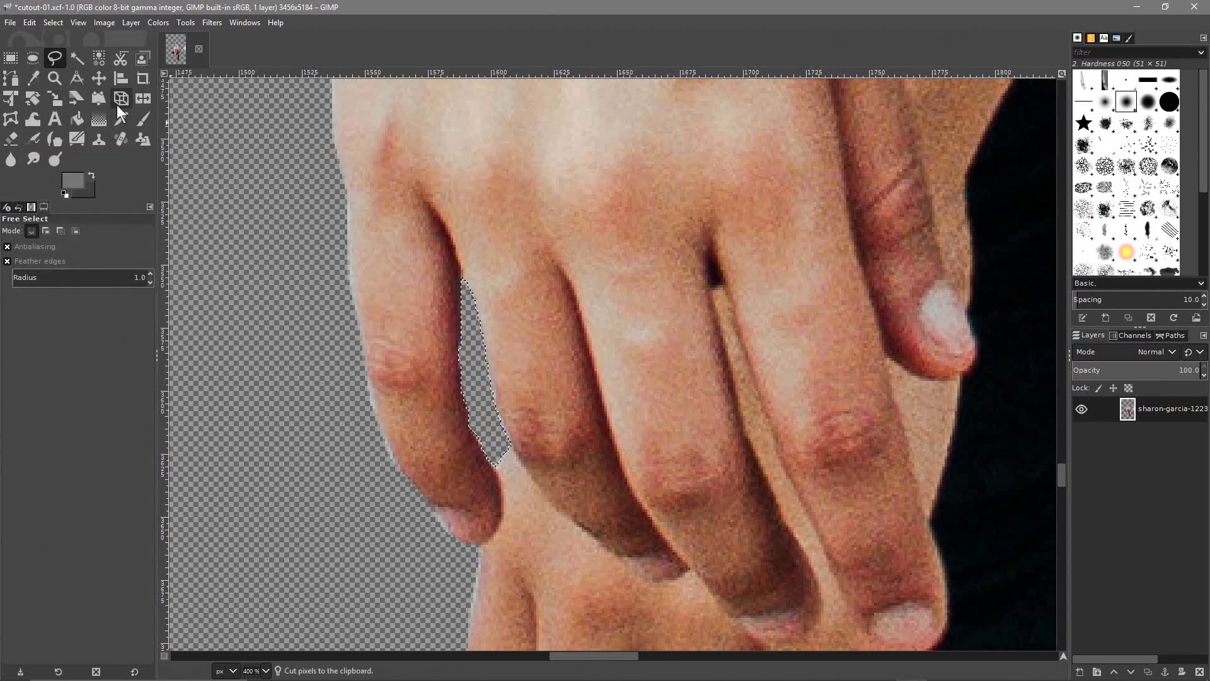
Save the cutout project file and clear the selection between the fingers
{"action": "left_click", "coordinate": [10, 22]}
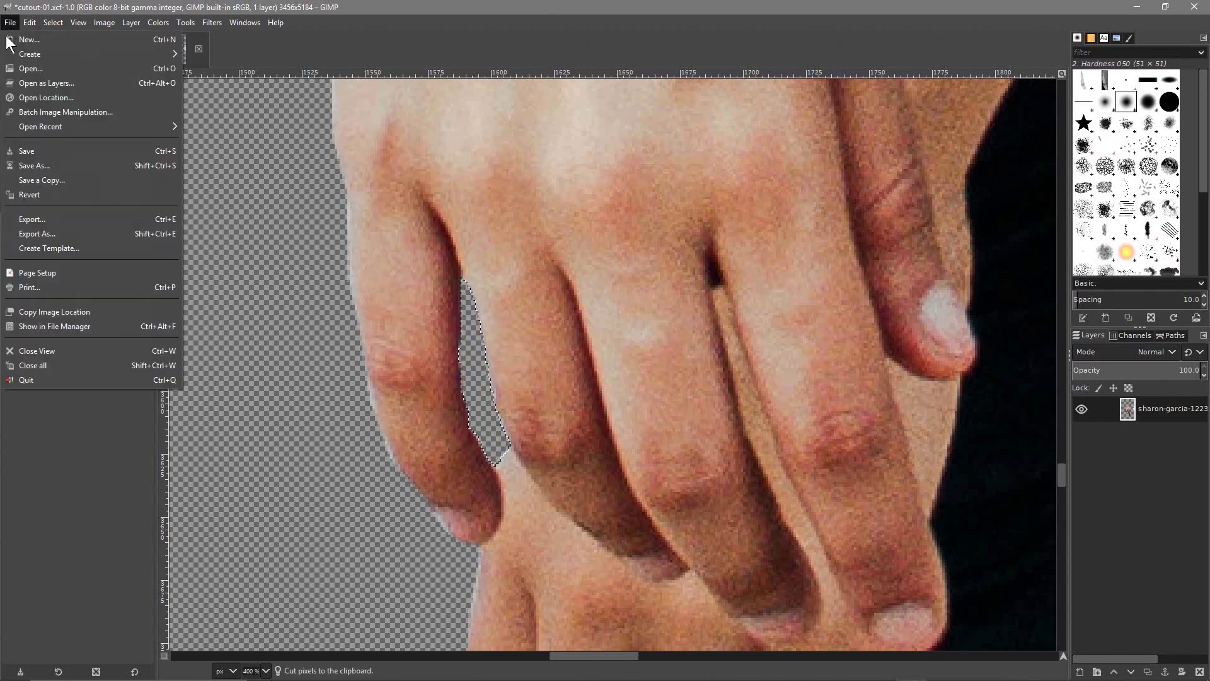
{"action": "left_click", "coordinate": [21, 144]}
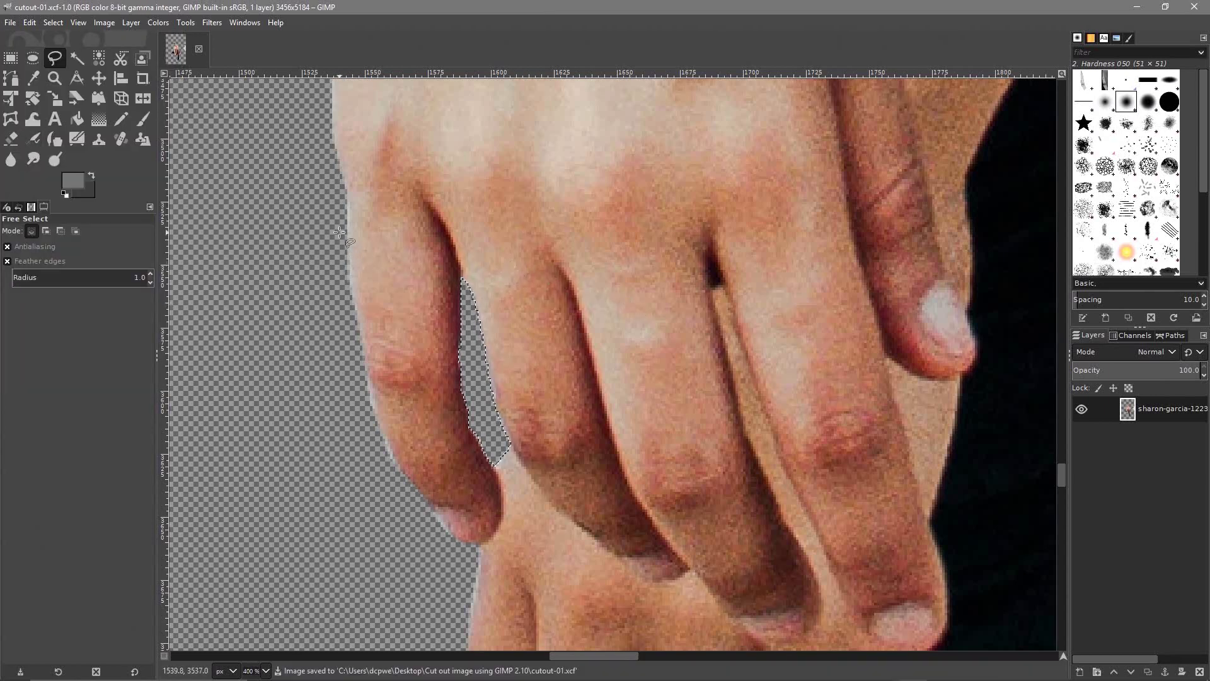
{"action": "left_click", "coordinate": [54, 22]}
{"action": "left_click", "coordinate": [51, 54]}
Erase the leftover wall patch at the image's right edge using the Eraser at size 259, and save the file
{"action": "scroll", "coordinate": [535, 459], "scroll_direction": "down", "scroll_amount": 6}
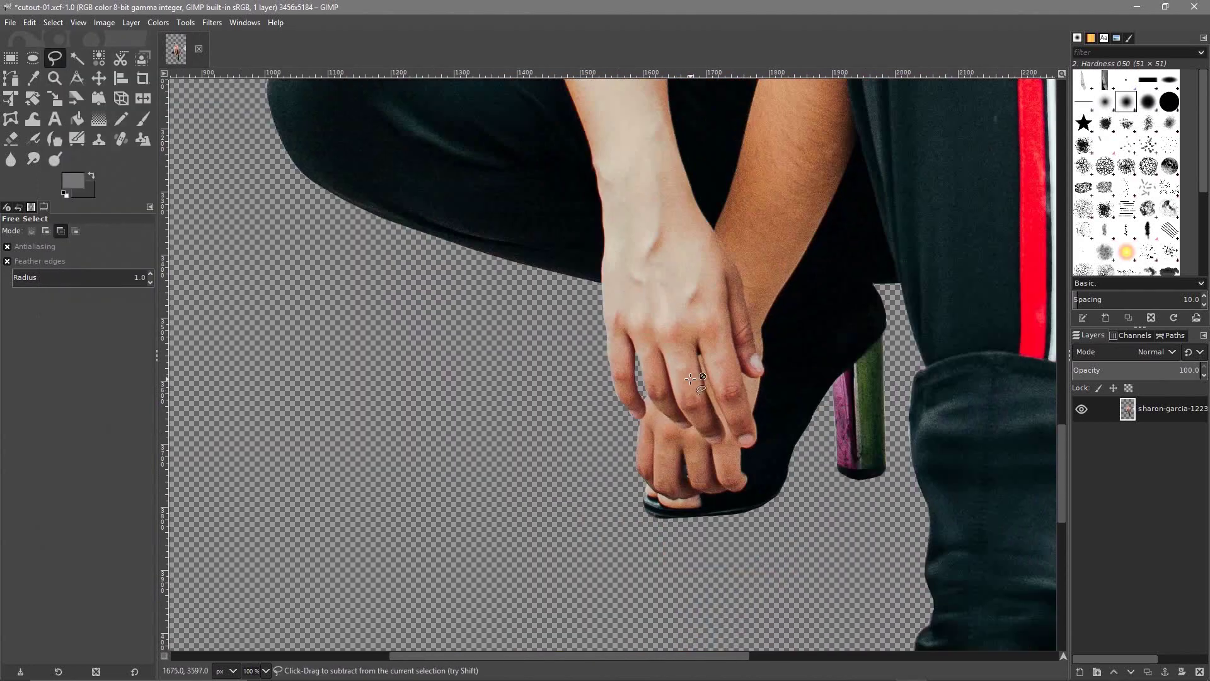
{"action": "scroll", "coordinate": [535, 459], "scroll_direction": "down", "scroll_amount": 3}
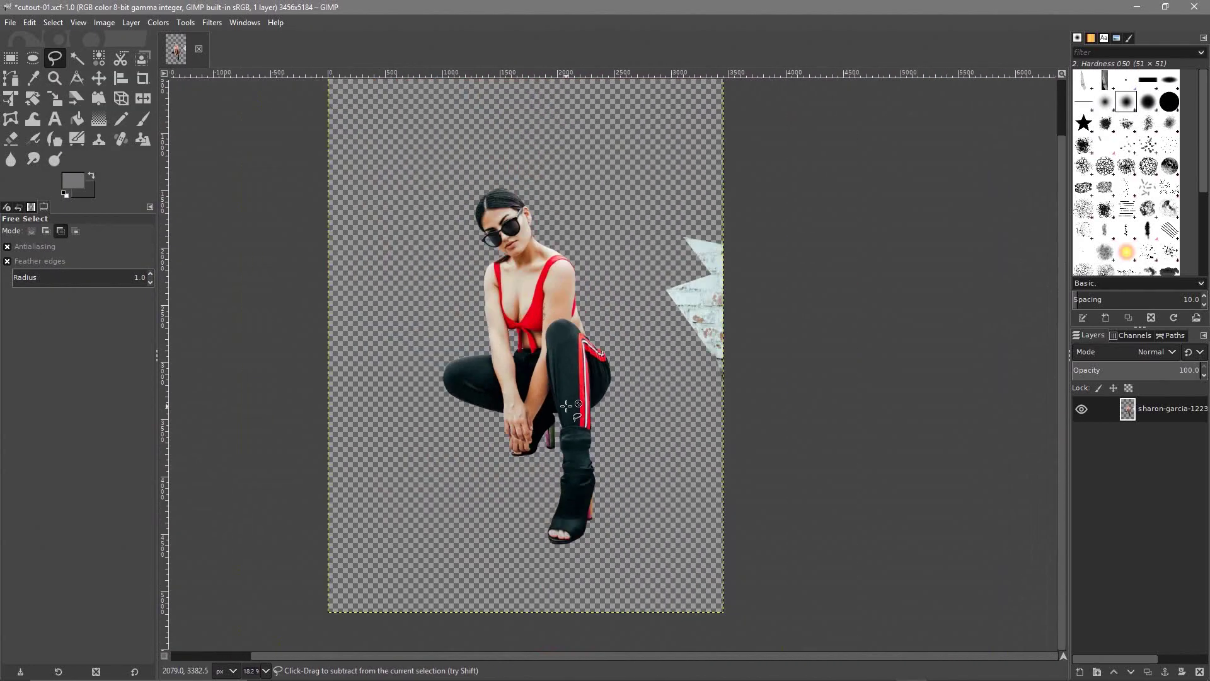
{"action": "scroll", "coordinate": [566, 406], "scroll_direction": "up", "scroll_amount": 1}
{"action": "scroll", "coordinate": [566, 406], "scroll_direction": "down", "scroll_amount": 1}
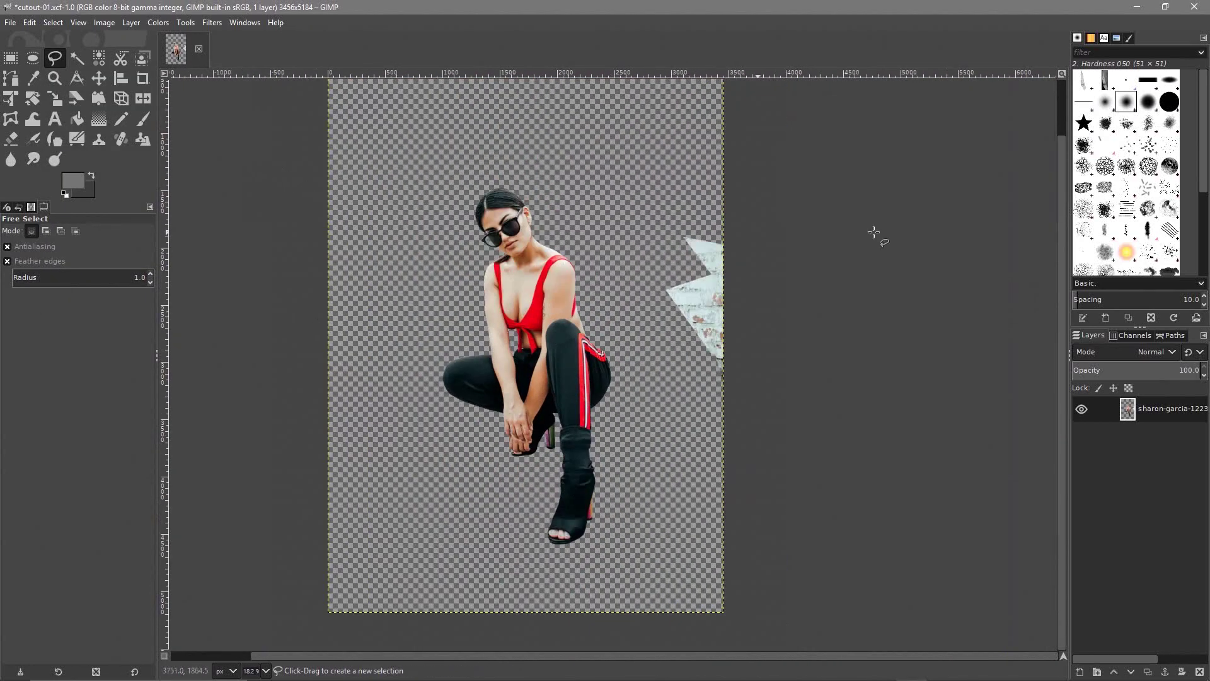
{"action": "left_click", "coordinate": [13, 138]}
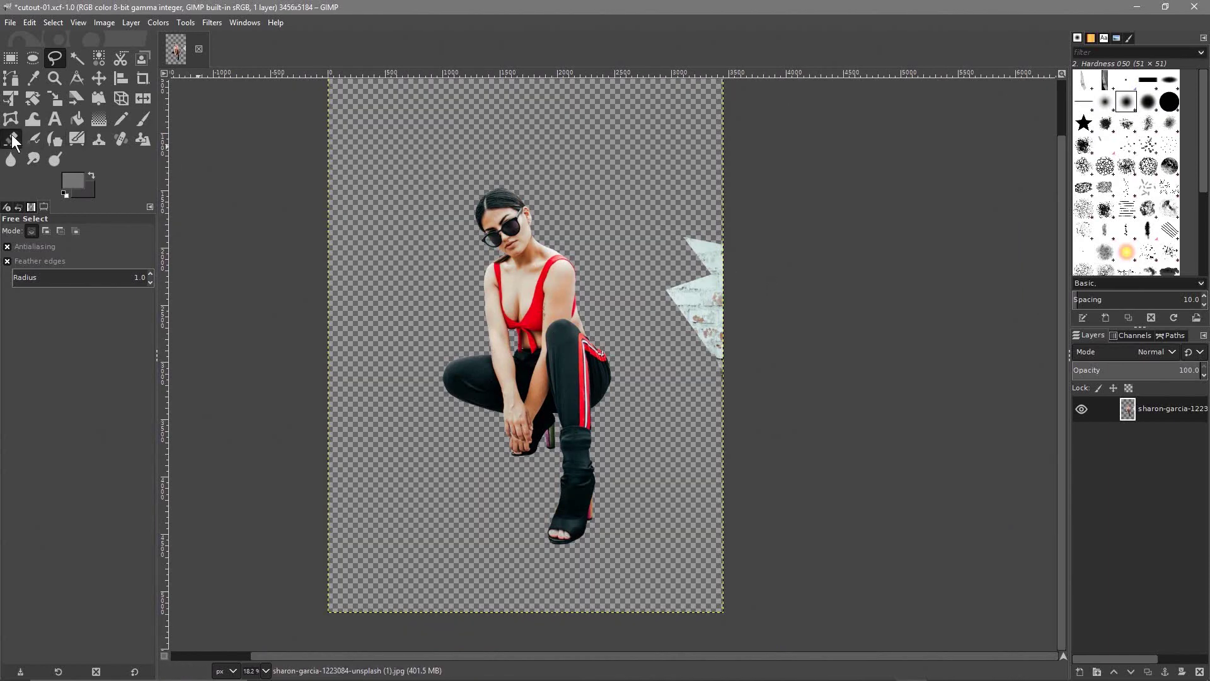
{"action": "left_click_drag", "start_coordinate": [37, 299], "coordinate": [54, 299]}
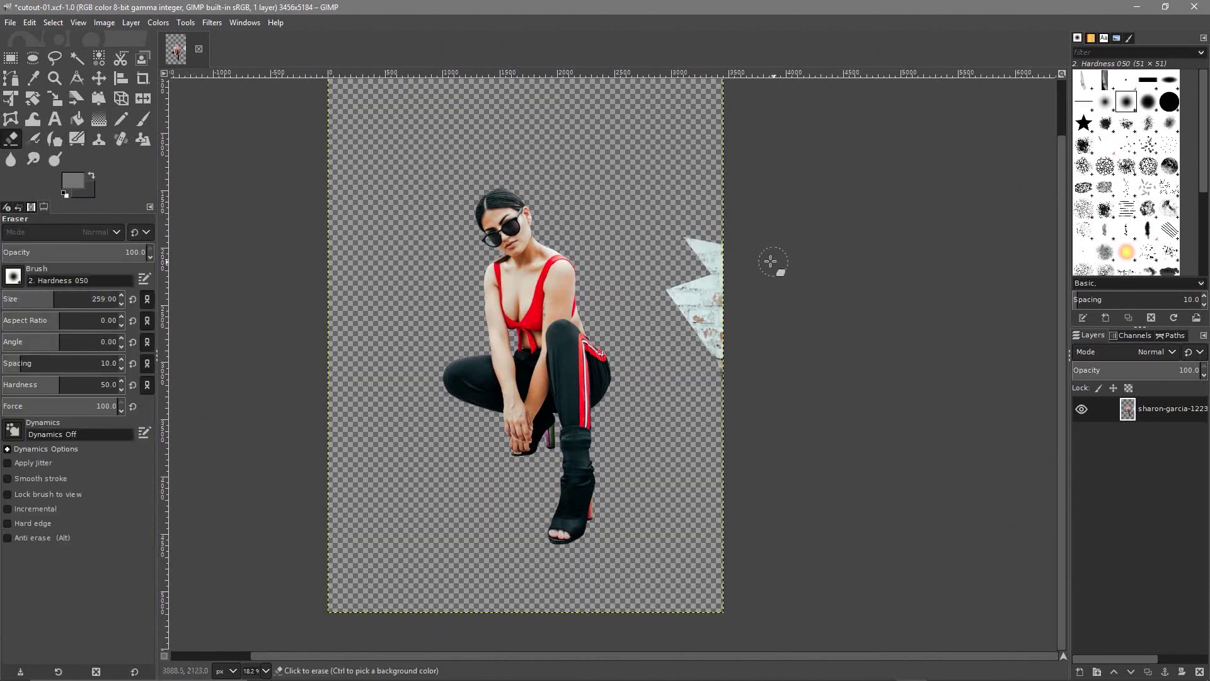
{"action": "mouse_move", "coordinate": [732, 262]}
{"action": "left_mouse_down"}
{"action": "mouse_move", "coordinate": [718, 342]}
{"action": "mouse_move", "coordinate": [713, 252]}
{"action": "left_mouse_up"}
{"action": "left_click_drag", "start_coordinate": [691, 302], "coordinate": [683, 333]}
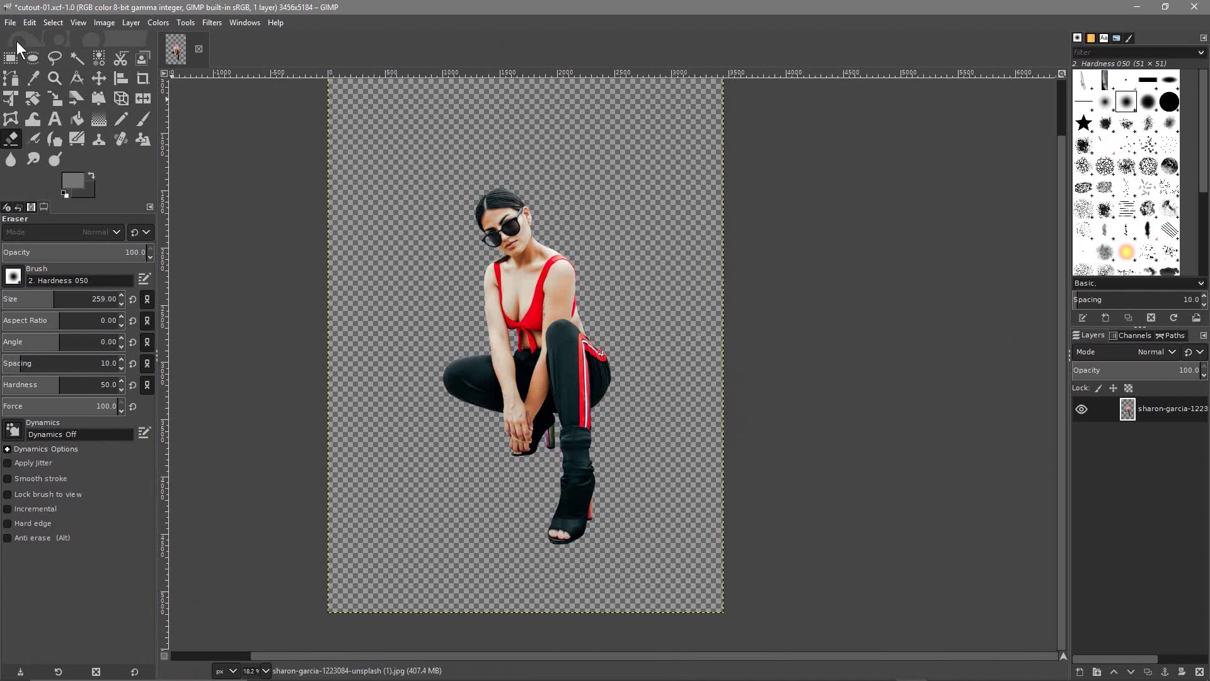
{"action": "left_click", "coordinate": [11, 22]}
{"action": "left_click", "coordinate": [36, 150]}
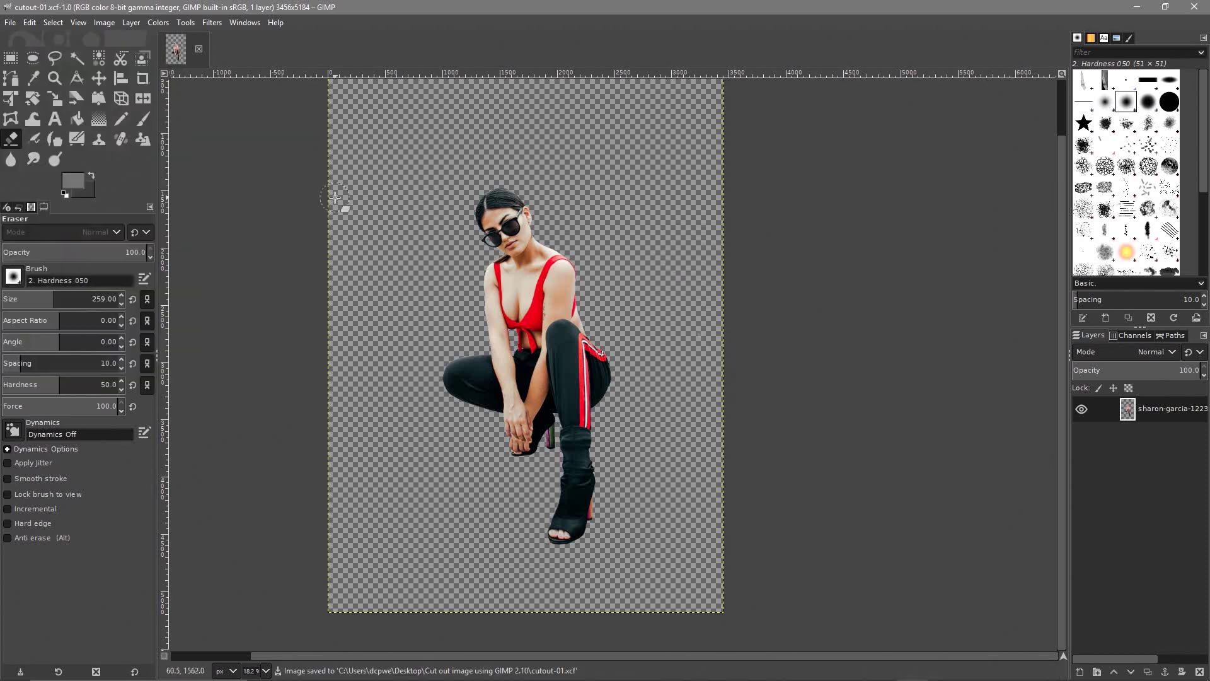
Switch to File Explorer and select the neon street photo in the Cut out image using GIMP 2.10 folder
{"action": "key", "text": "alt+Tab"}
{"action": "key", "text": "alt+Tab"}
{"action": "key", "text": "alt+Tab"}
{"action": "key", "text": "alt+Tab"}
{"action": "key", "text": "alt+Tab"}
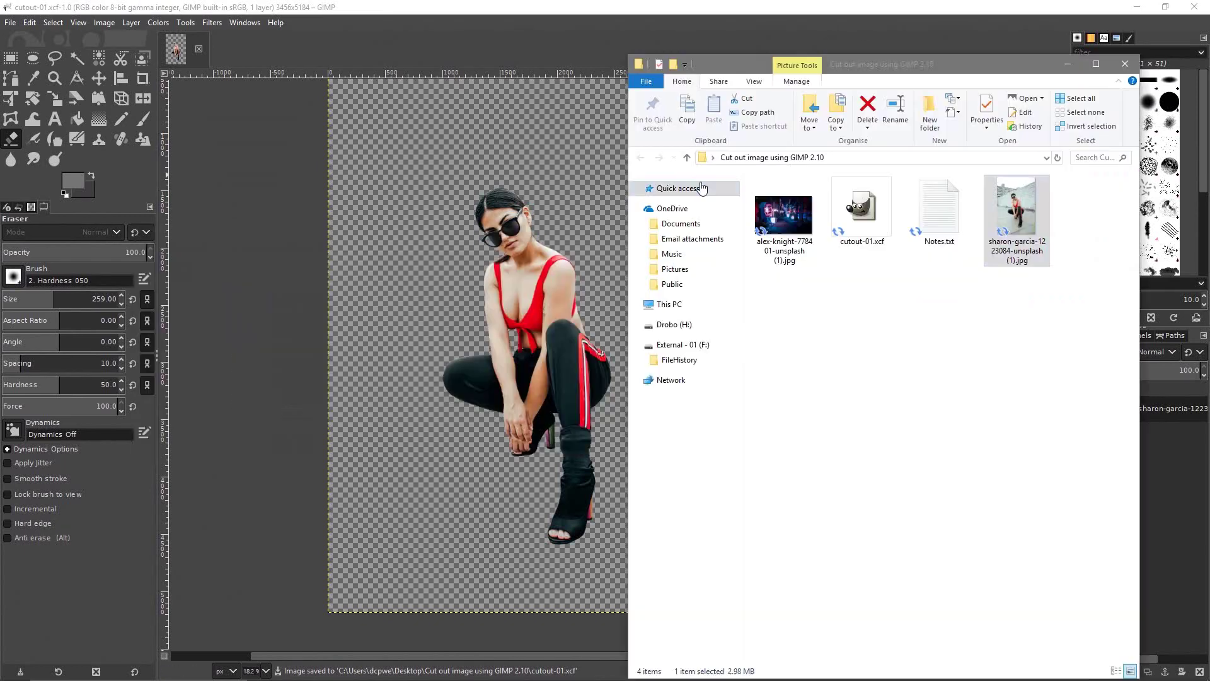
{"action": "left_click", "coordinate": [774, 213]}
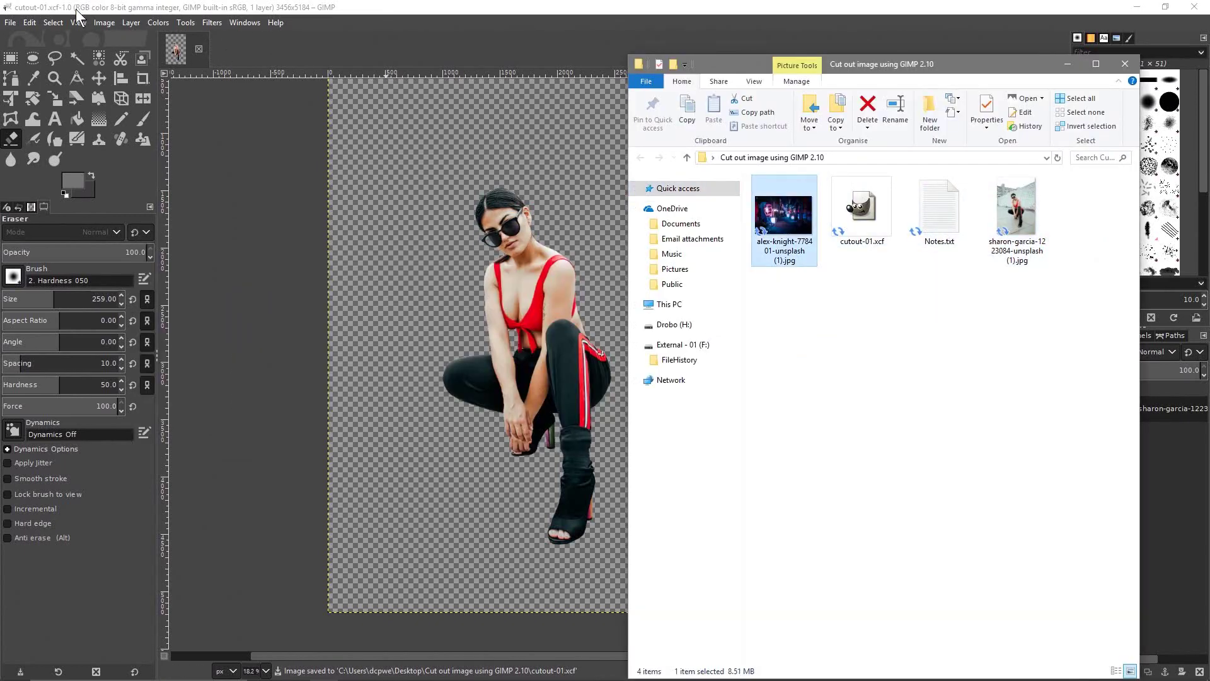
Create a new GIMP image of 1920 × 1080 pixels filled with transparency
{"action": "left_click", "coordinate": [9, 23]}
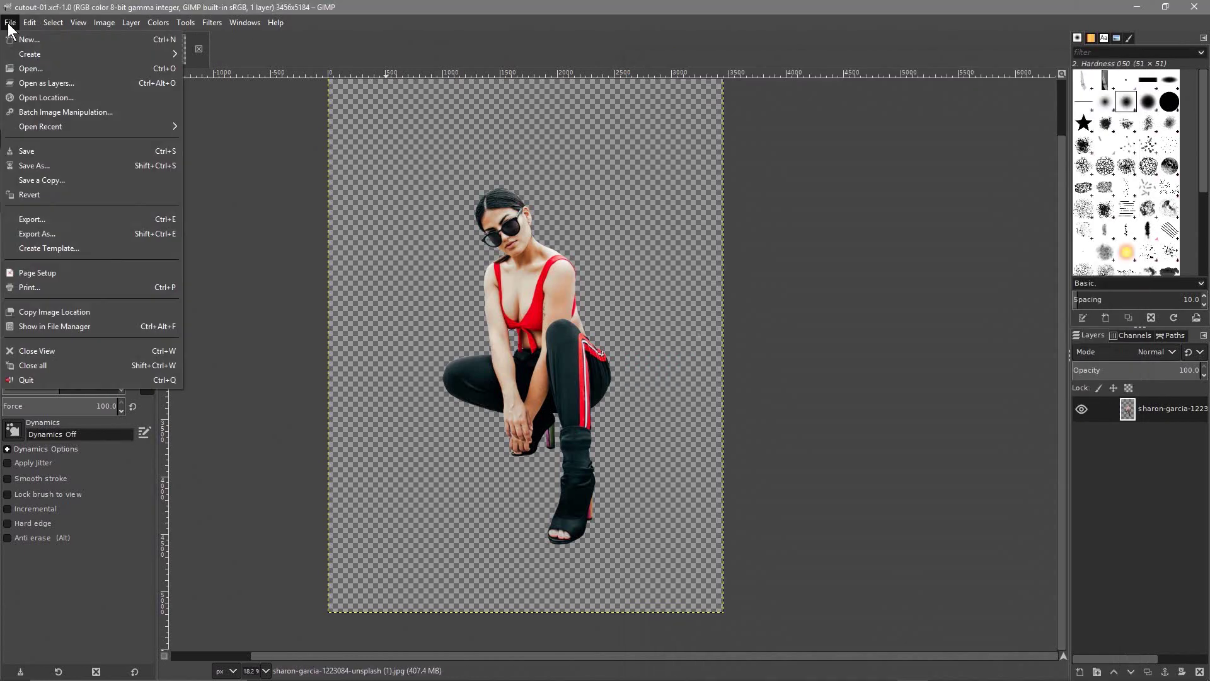
{"action": "left_click", "coordinate": [18, 43]}
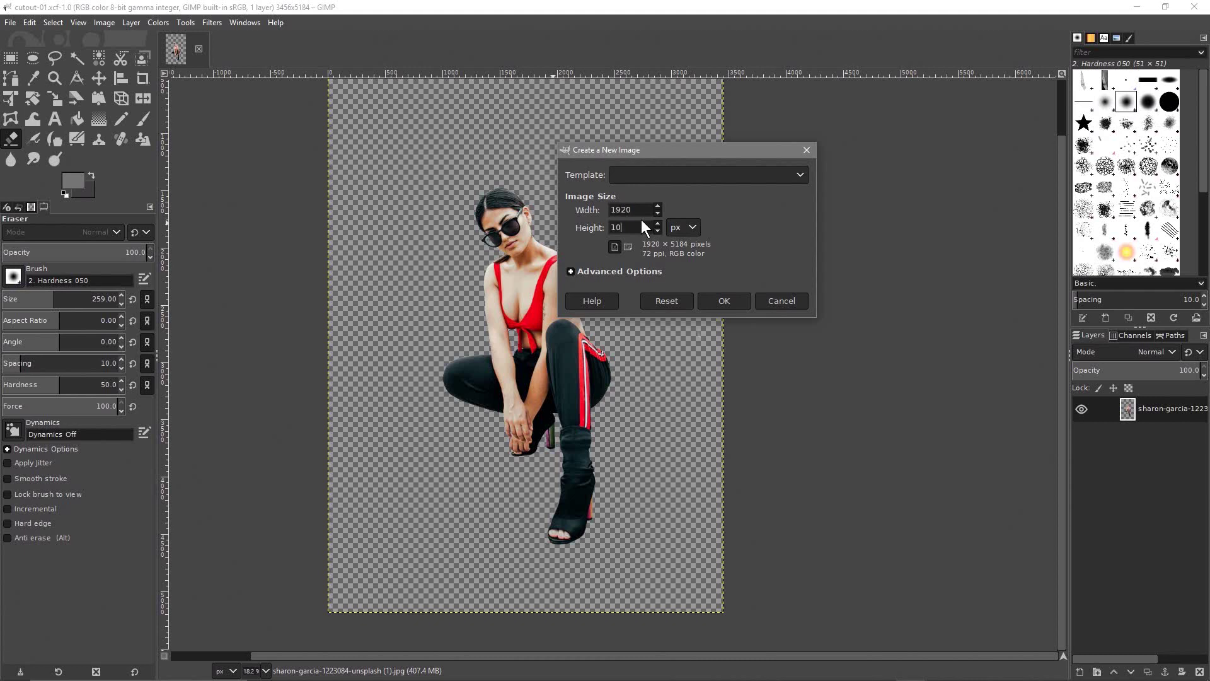
{"action": "left_click", "coordinate": [589, 269]}
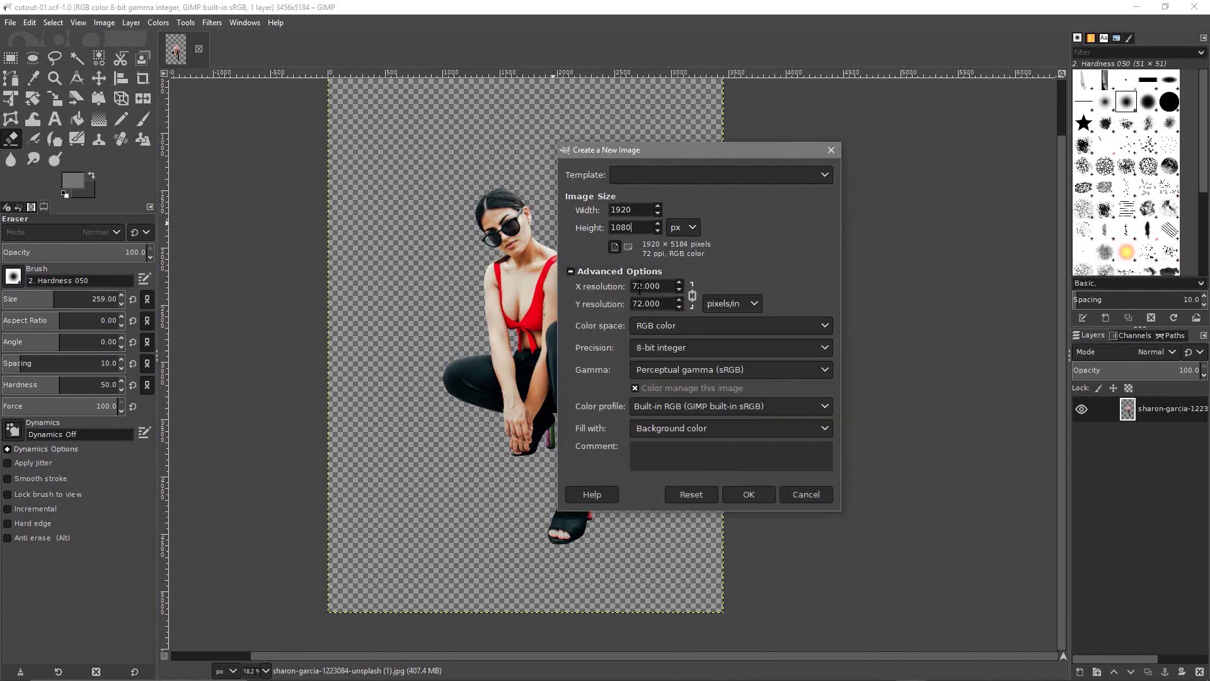
{"action": "left_click", "coordinate": [693, 426]}
{"action": "left_click", "coordinate": [678, 487]}
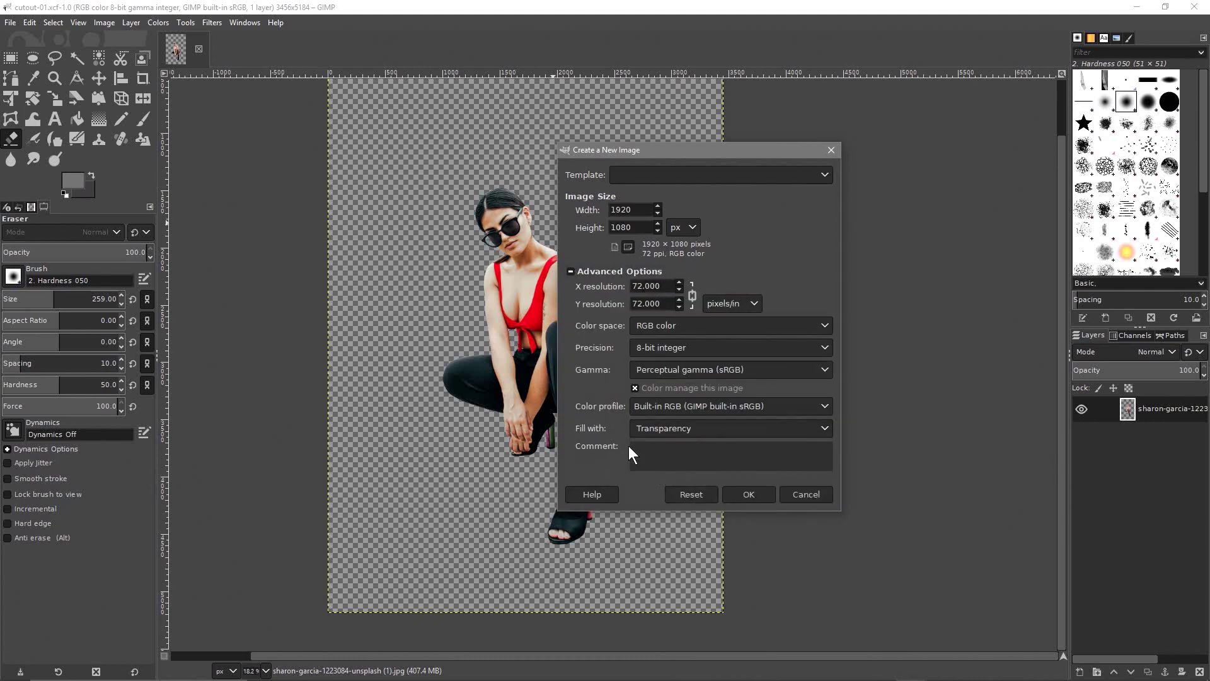
{"action": "left_click", "coordinate": [746, 492]}
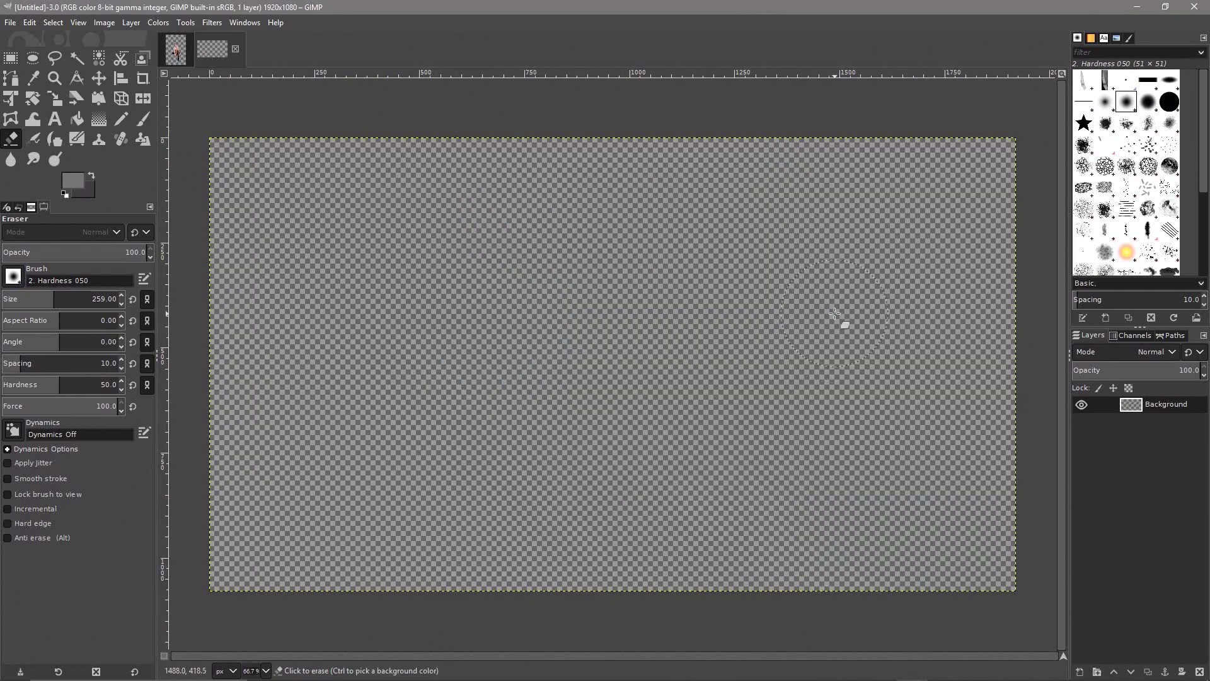
Place the neon street photo from File Explorer into the new image as a layer
{"action": "key", "text": "alt+Tab"}
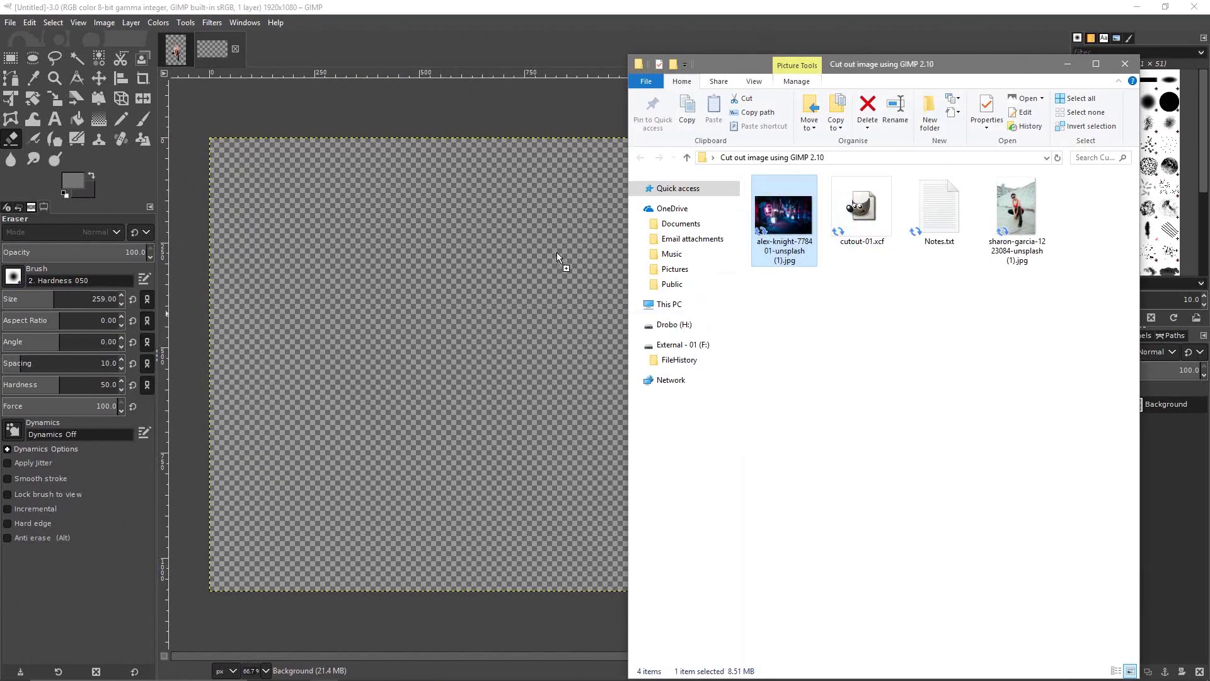
{"action": "left_click_drag", "start_coordinate": [467, 290], "coordinate": [555, 338]}
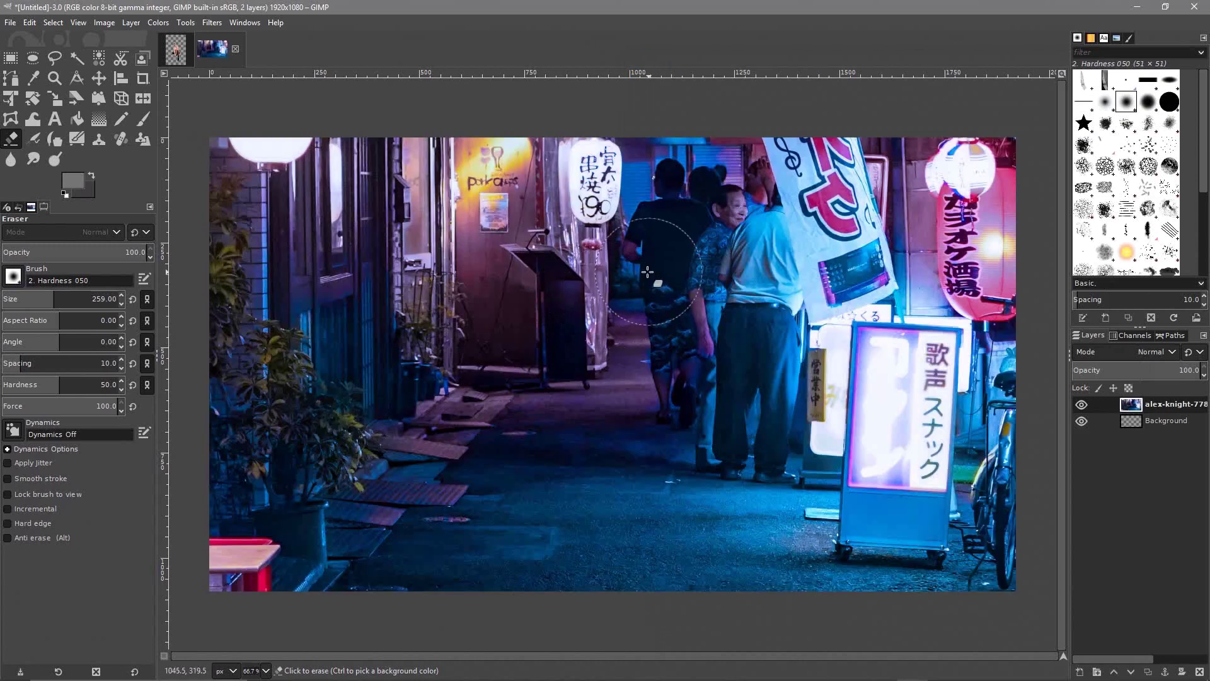
Lower the neon street layer's opacity to 50.5 and scale the layer proportionally to about 1936 × 1291 pixels so it covers the canvas
{"action": "left_click", "coordinate": [55, 98]}
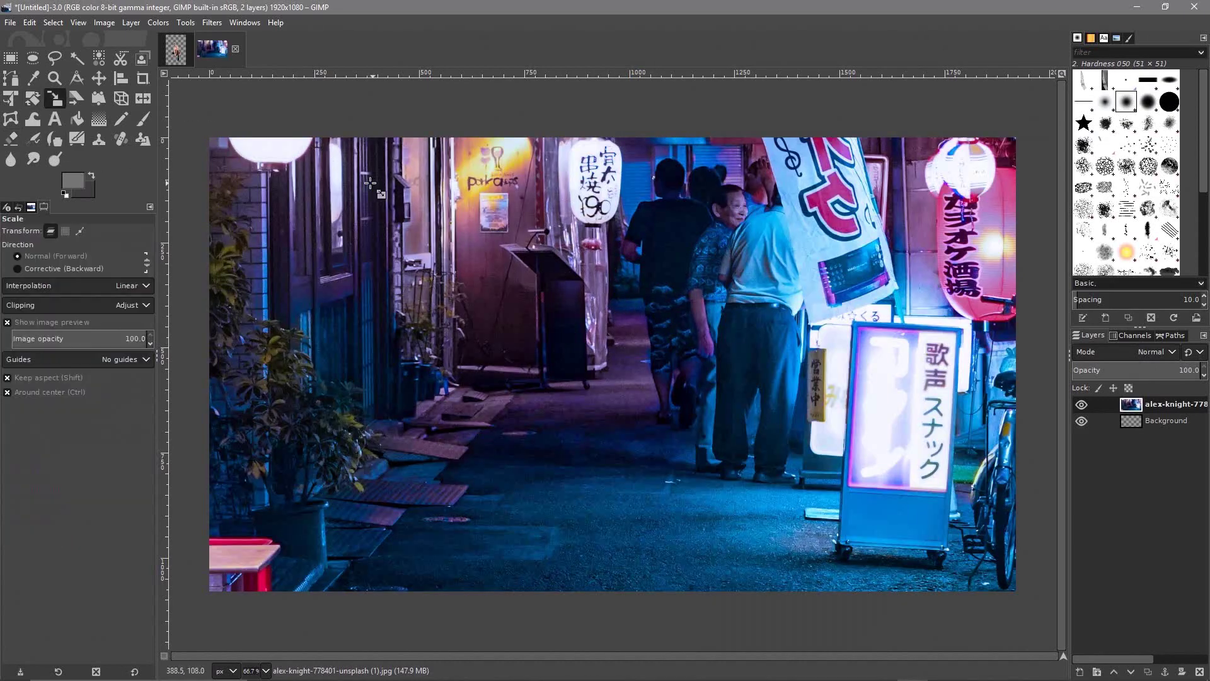
{"action": "scroll", "coordinate": [496, 255], "scroll_direction": "down", "scroll_amount": 5}
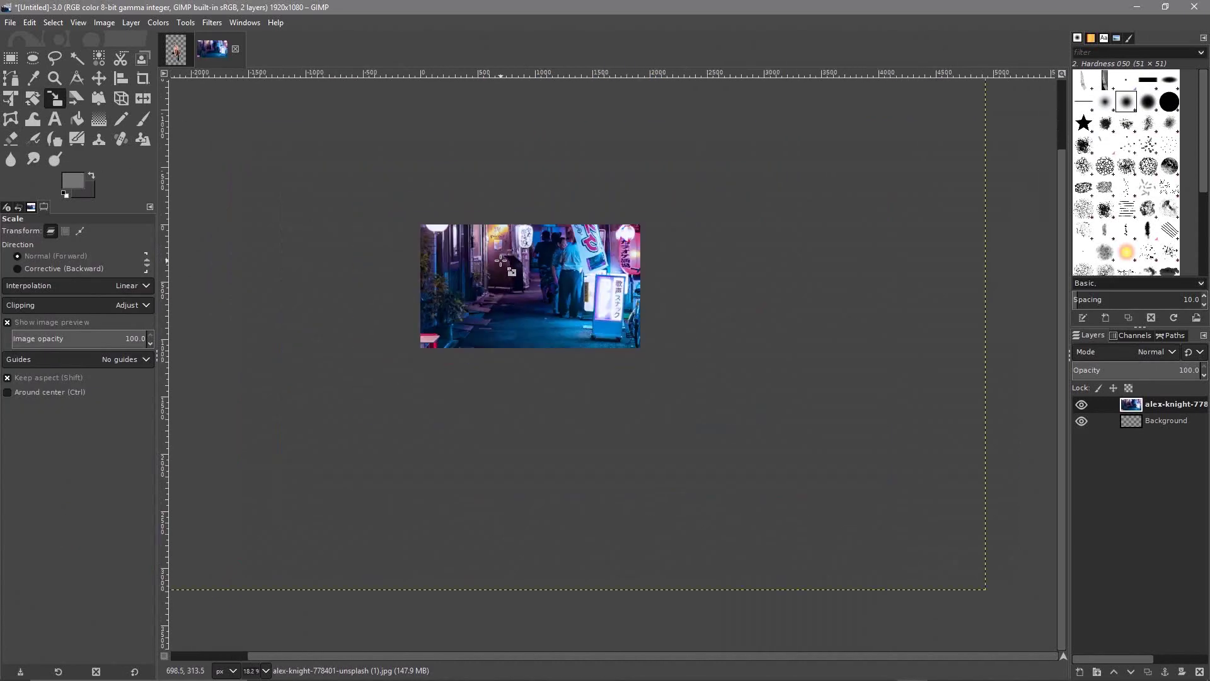
{"action": "left_click_drag", "start_coordinate": [431, 237], "coordinate": [489, 287]}
{"action": "scroll", "coordinate": [535, 298], "scroll_direction": "up", "scroll_amount": 1}
{"action": "scroll", "coordinate": [535, 299], "scroll_direction": "down", "scroll_amount": 1}
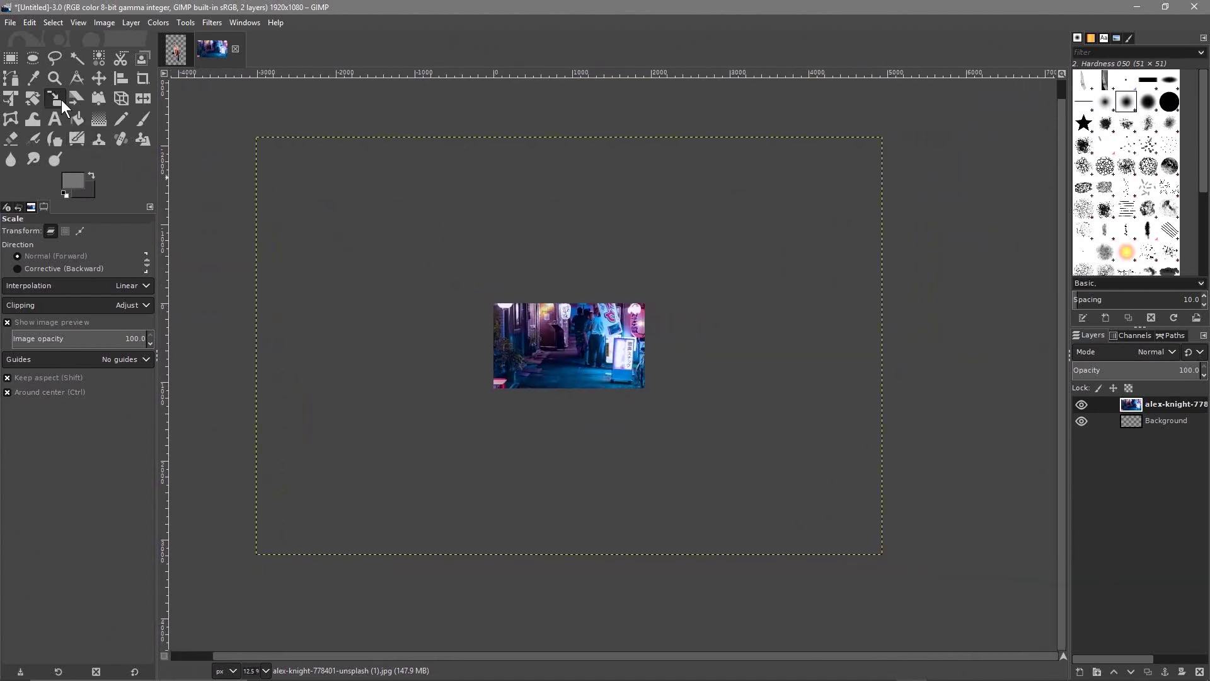
{"action": "left_click", "coordinate": [319, 188]}
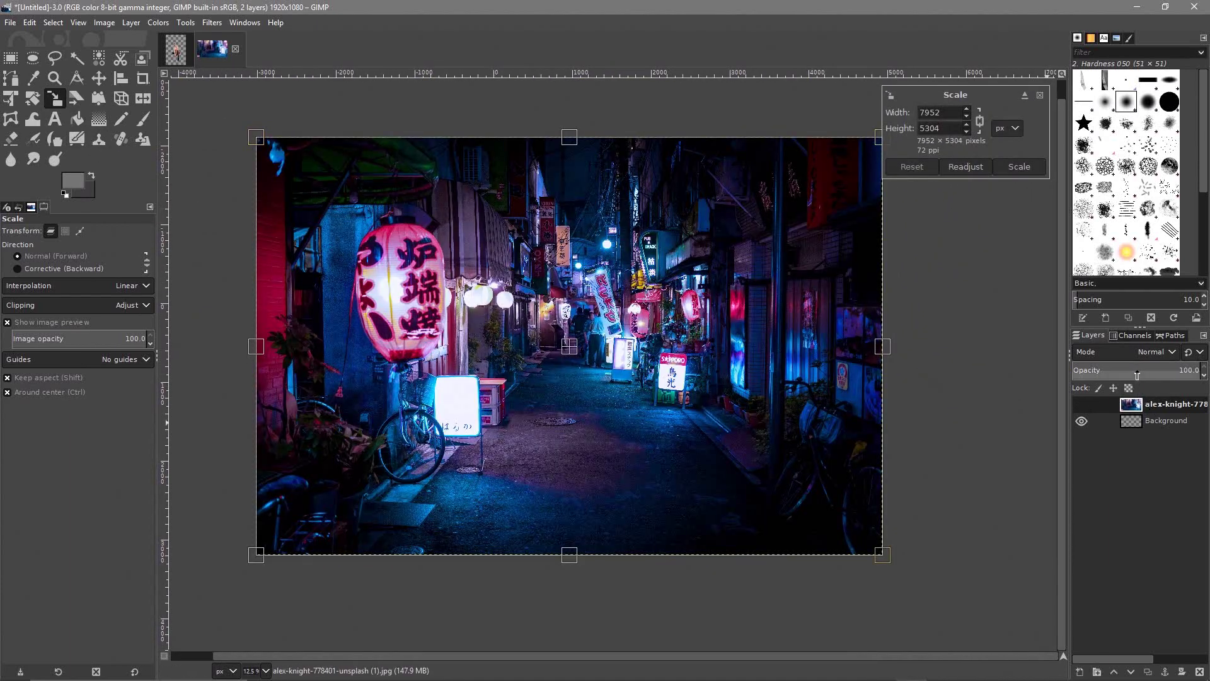
{"action": "left_click_drag", "start_coordinate": [1161, 369], "coordinate": [1138, 370]}
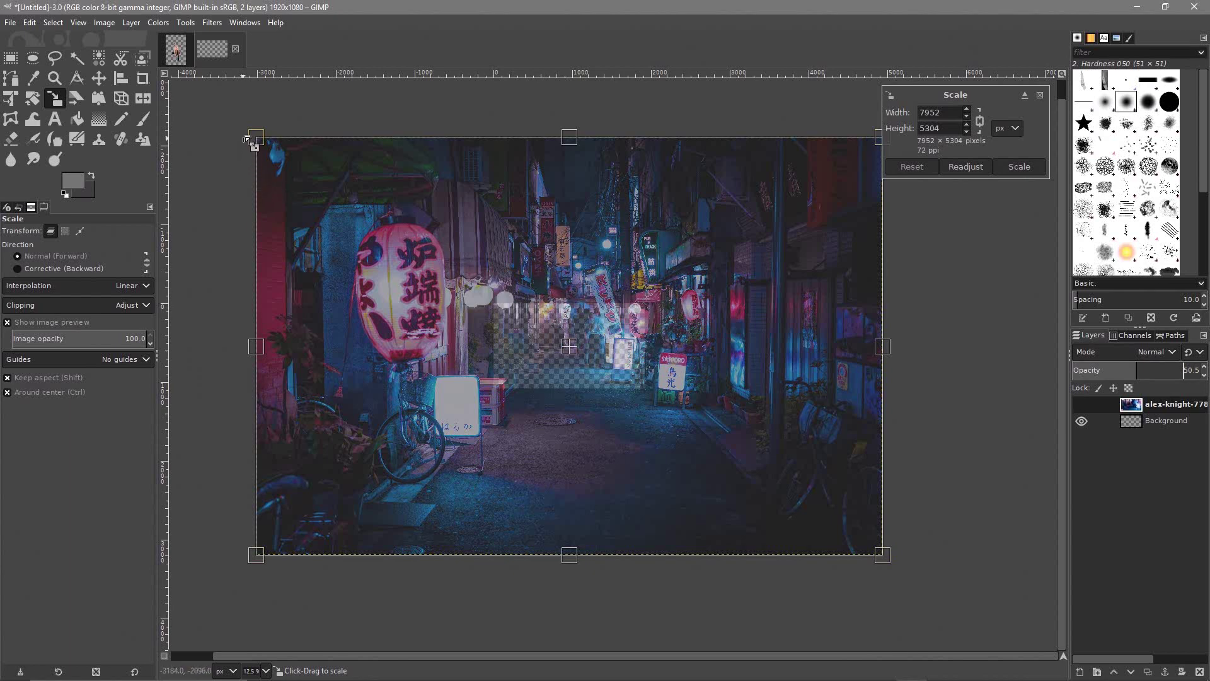
{"action": "left_click_drag", "start_coordinate": [255, 134], "coordinate": [776, 371]}
{"action": "scroll", "coordinate": [611, 383], "scroll_direction": "up", "scroll_amount": 3}
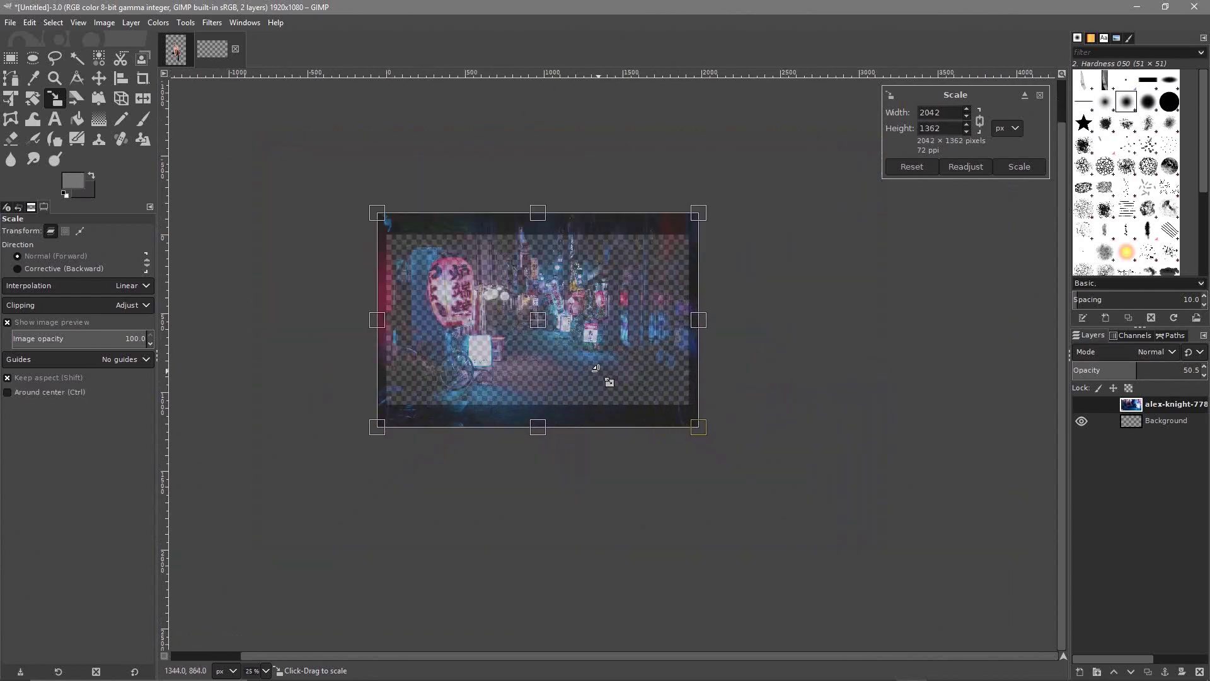
{"action": "left_click_drag", "start_coordinate": [304, 162], "coordinate": [328, 174]}
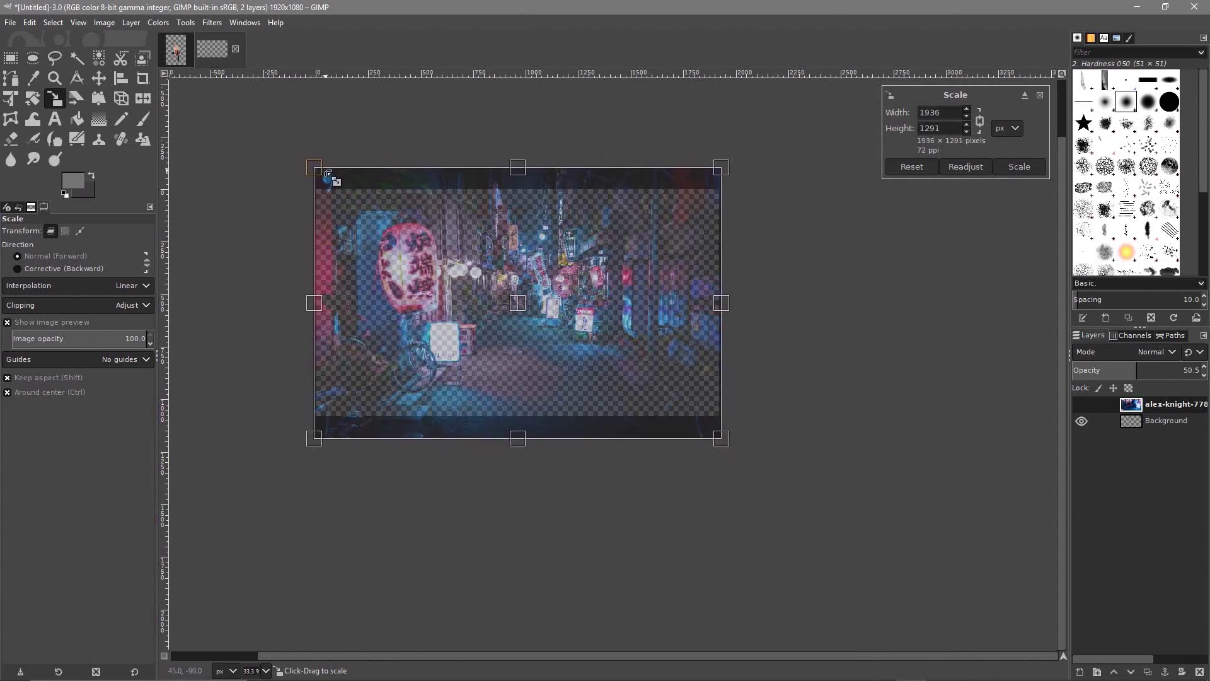
{"action": "left_click", "coordinate": [1027, 169]}
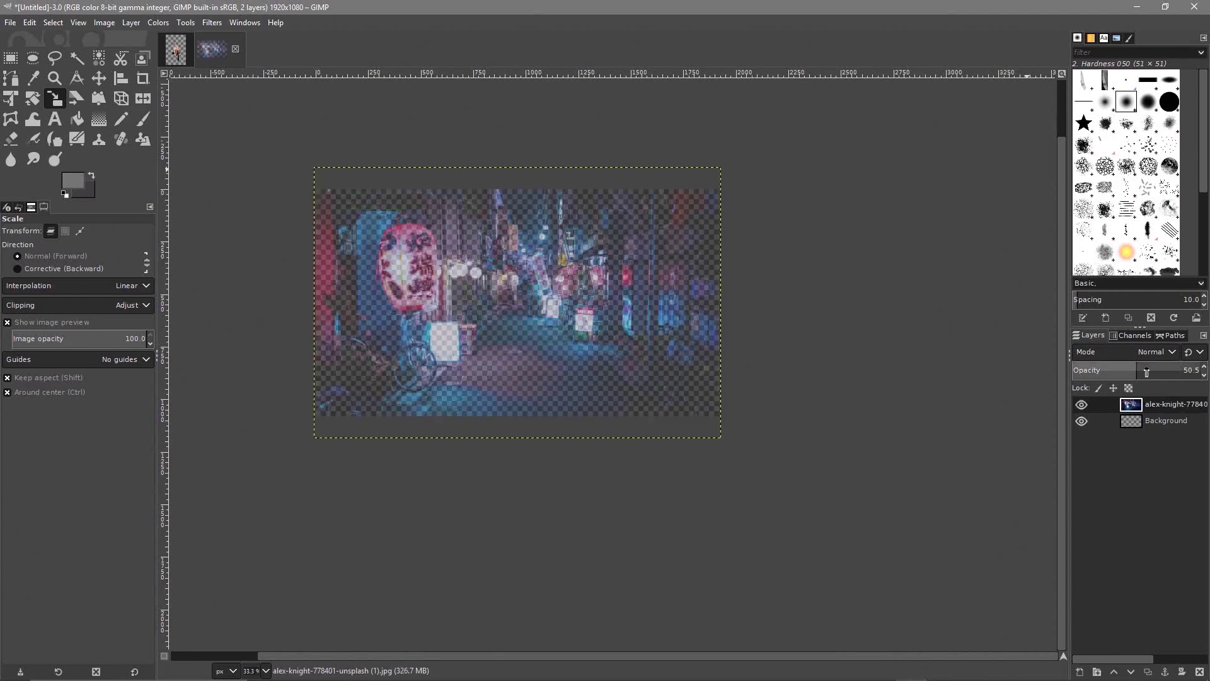
Set the neon street layer's opacity back to 100
{"action": "left_click_drag", "start_coordinate": [1141, 367], "coordinate": [1205, 368]}
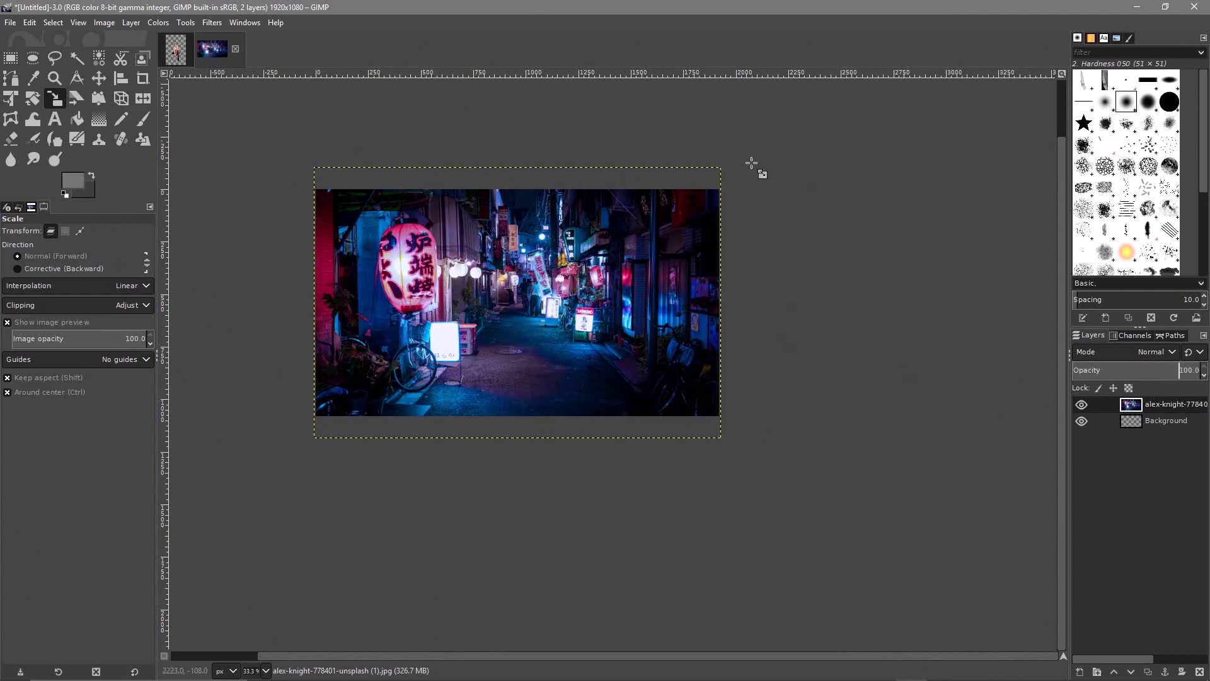
{"action": "scroll", "coordinate": [765, 359], "scroll_direction": "up", "scroll_amount": 1}
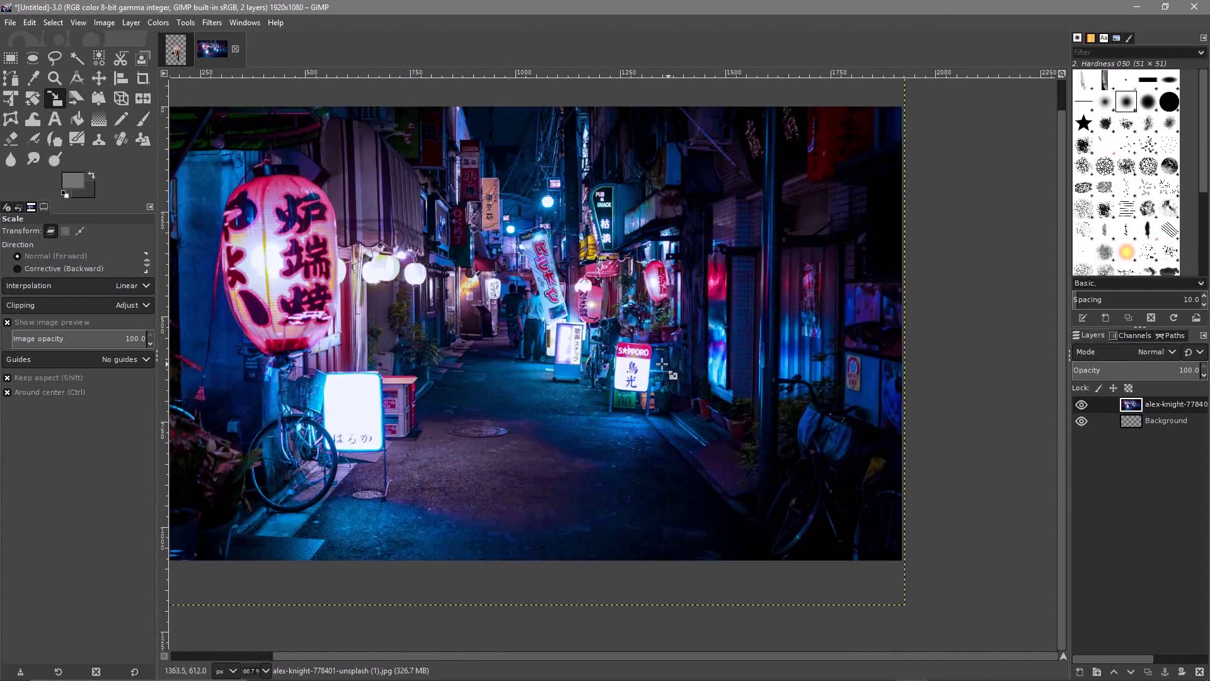
{"action": "scroll", "coordinate": [673, 372], "scroll_direction": "up", "scroll_amount": 1}
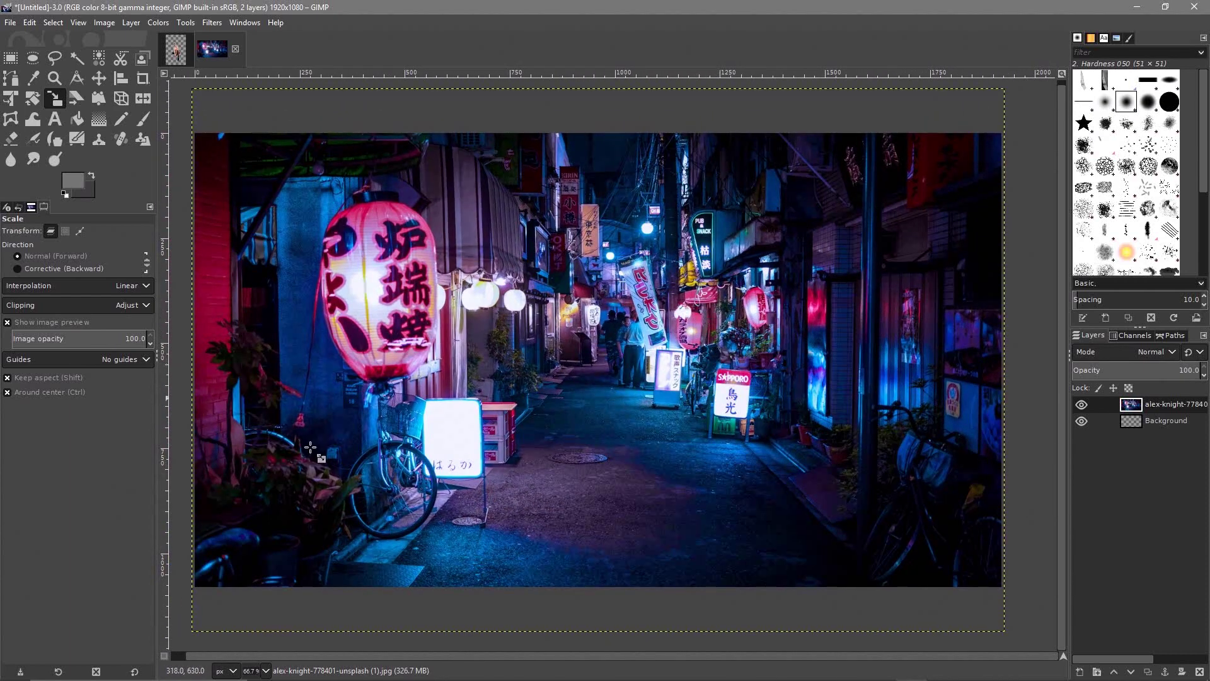
Switch to the cutout-01.xcf image, select everything in it, and copy the cut-out woman
{"action": "left_click", "coordinate": [178, 49]}
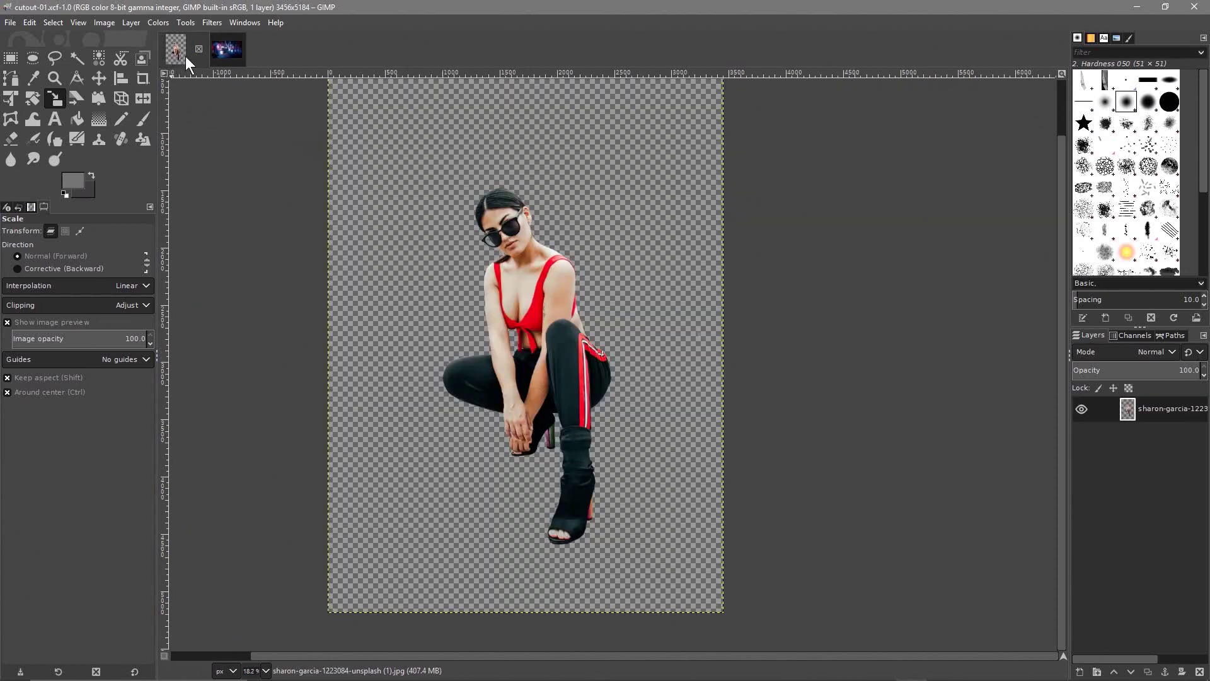
{"action": "left_click", "coordinate": [53, 22]}
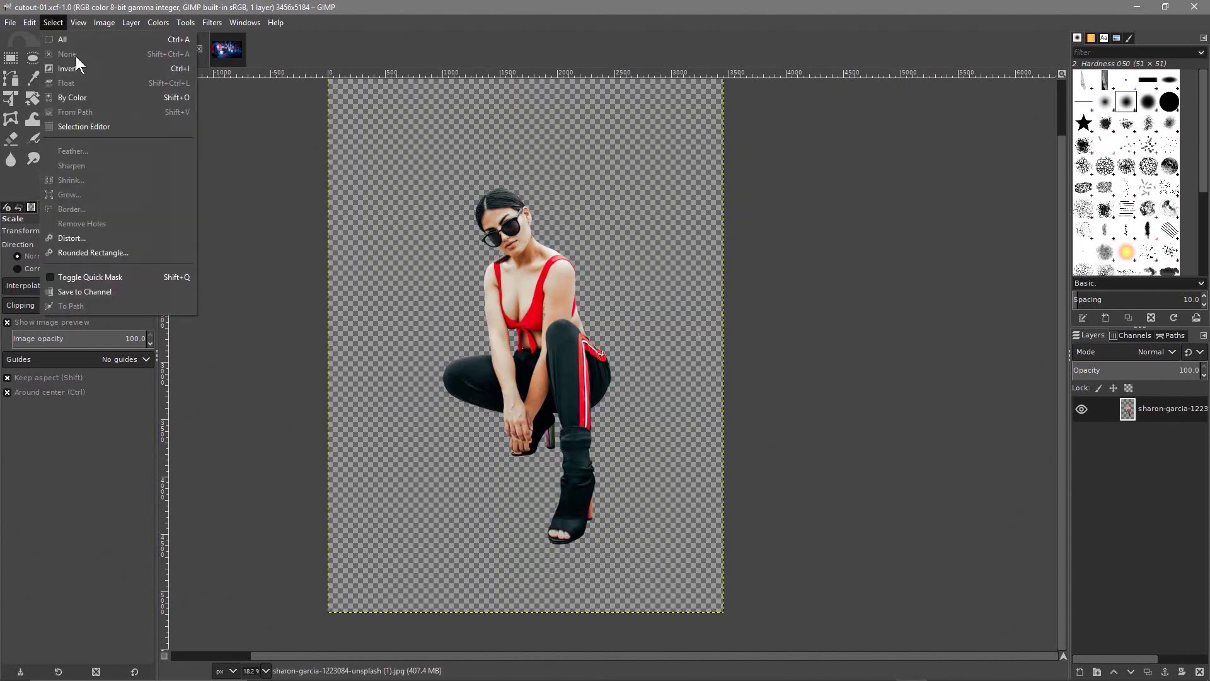
{"action": "left_click", "coordinate": [69, 39]}
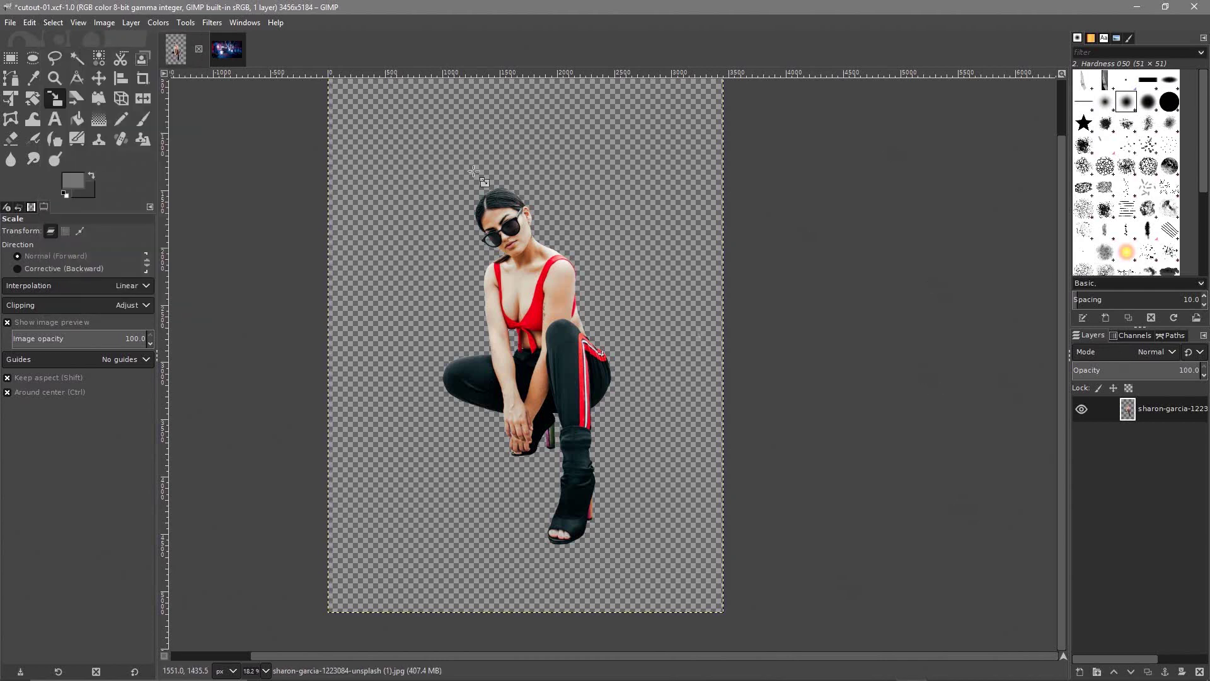
{"action": "left_click", "coordinate": [32, 22]}
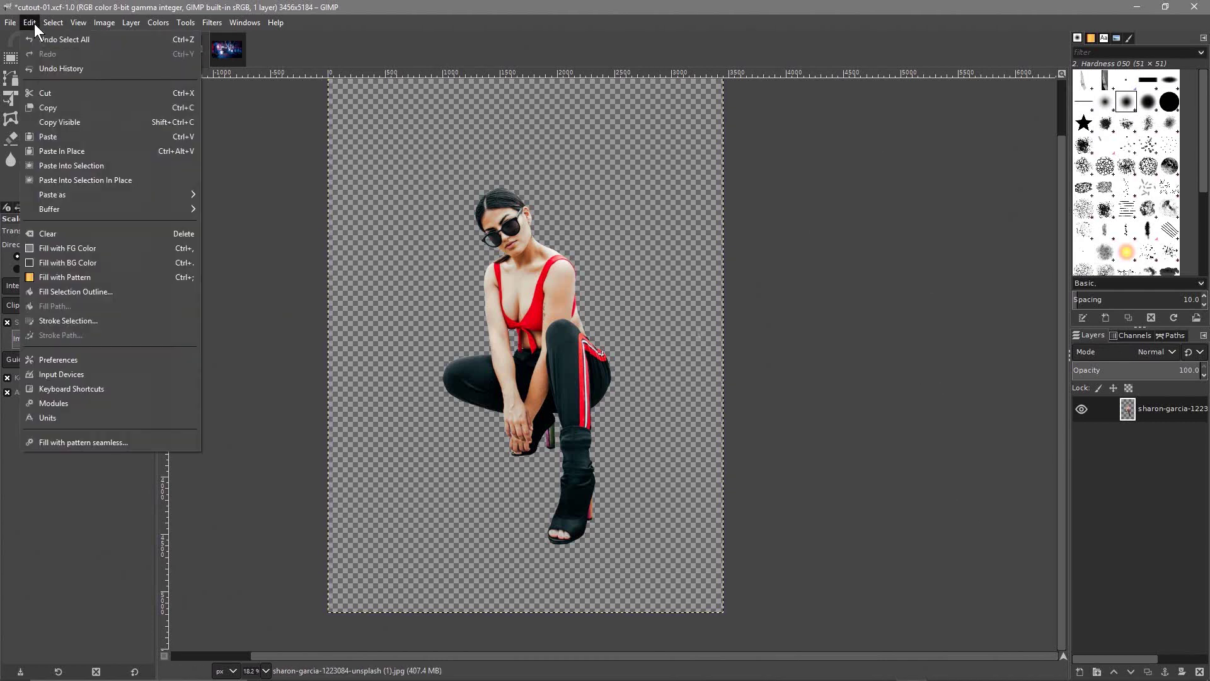
{"action": "left_click", "coordinate": [59, 105]}
Paste the cut-out woman into the neon street image and convert the floating selection to a new layer
{"action": "left_click", "coordinate": [214, 53]}
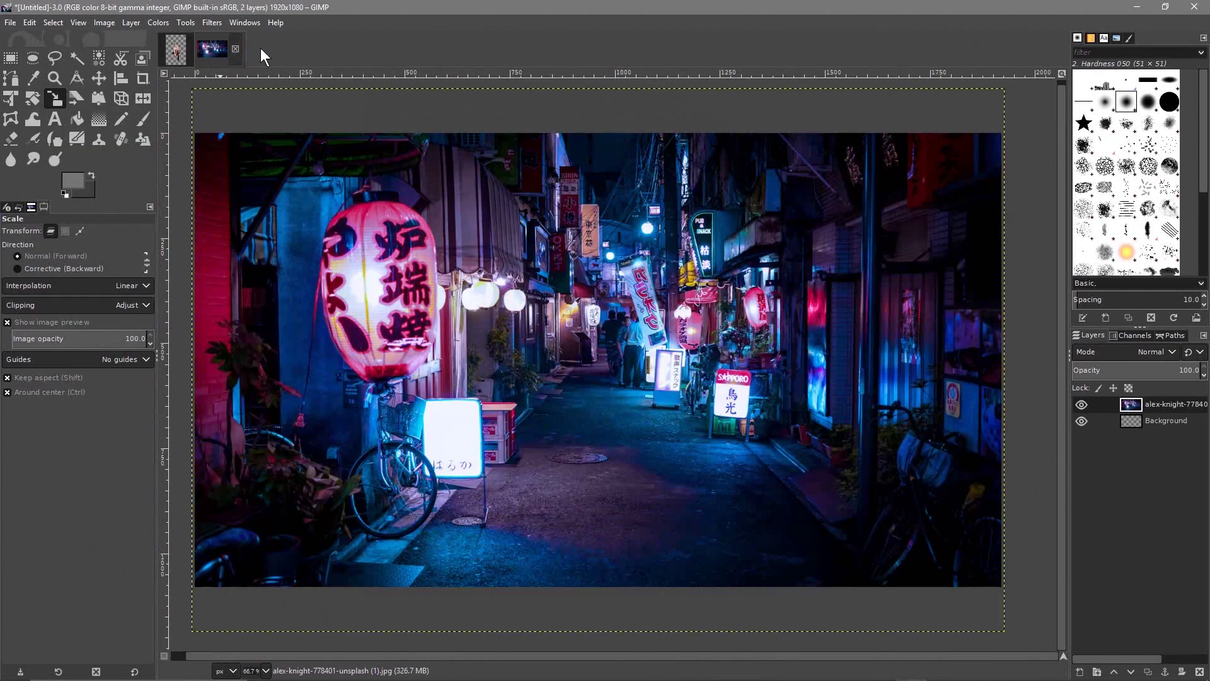
{"action": "left_click", "coordinate": [30, 22]}
{"action": "left_click", "coordinate": [74, 138]}
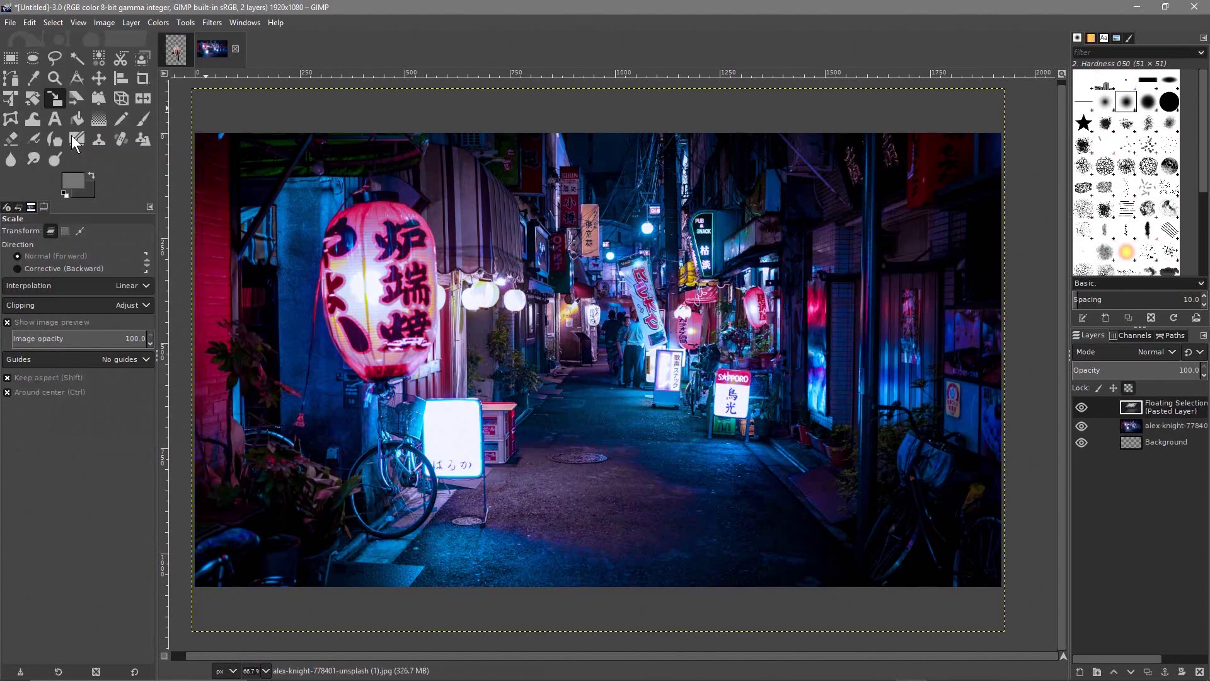
{"action": "right_click", "coordinate": [1149, 407]}
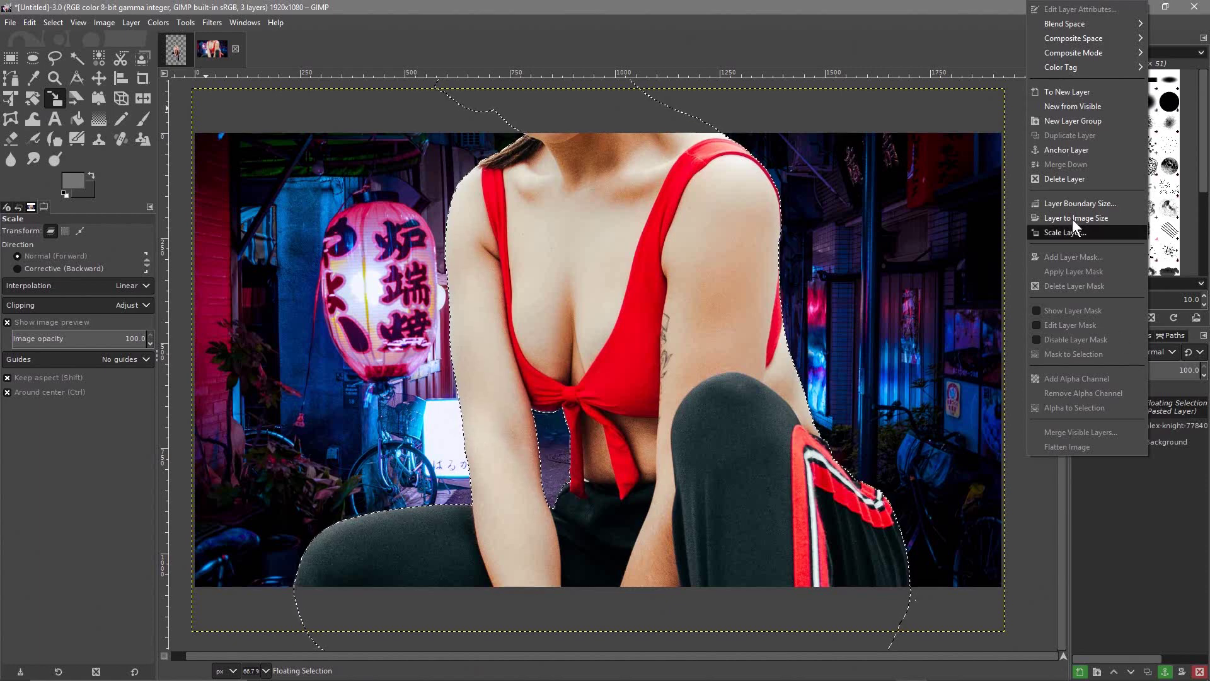
{"action": "left_click", "coordinate": [1067, 91]}
Scale the pasted woman proportionally around her centre to about 722 × 1083 pixels
{"action": "key", "text": "minus"}
{"action": "key", "text": "minus"}
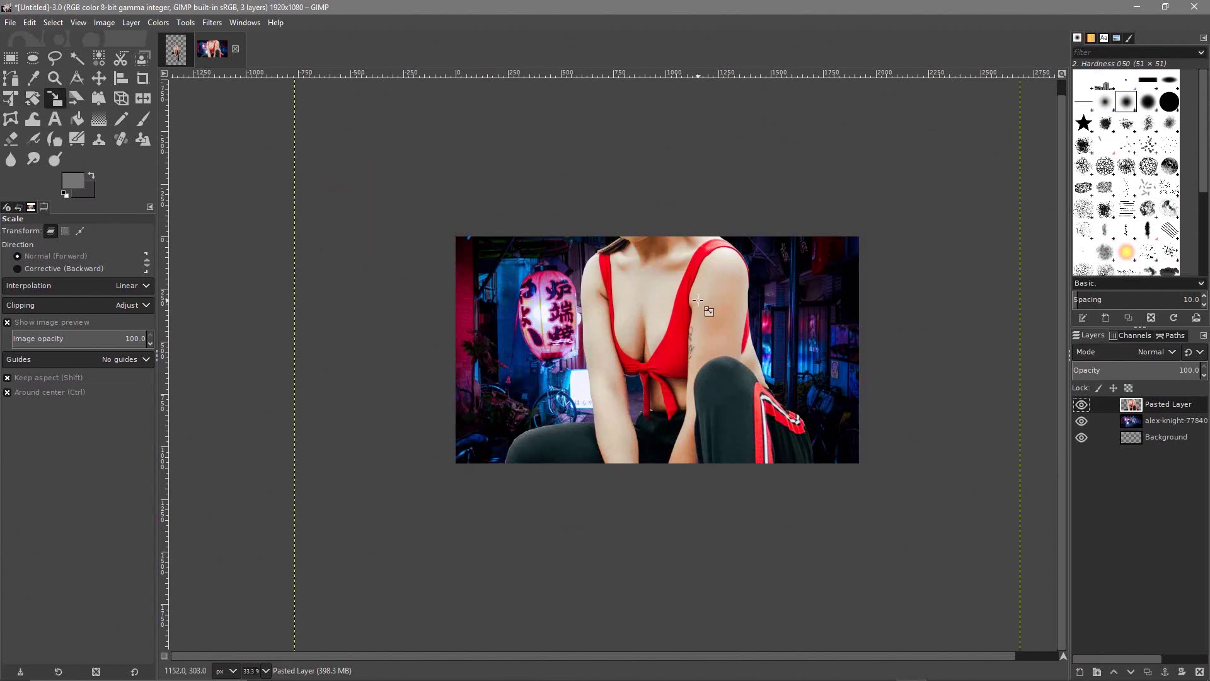
{"action": "key", "text": "minus"}
{"action": "key", "text": "minus"}
{"action": "key", "text": "minus"}
{"action": "left_click", "coordinate": [705, 320]}
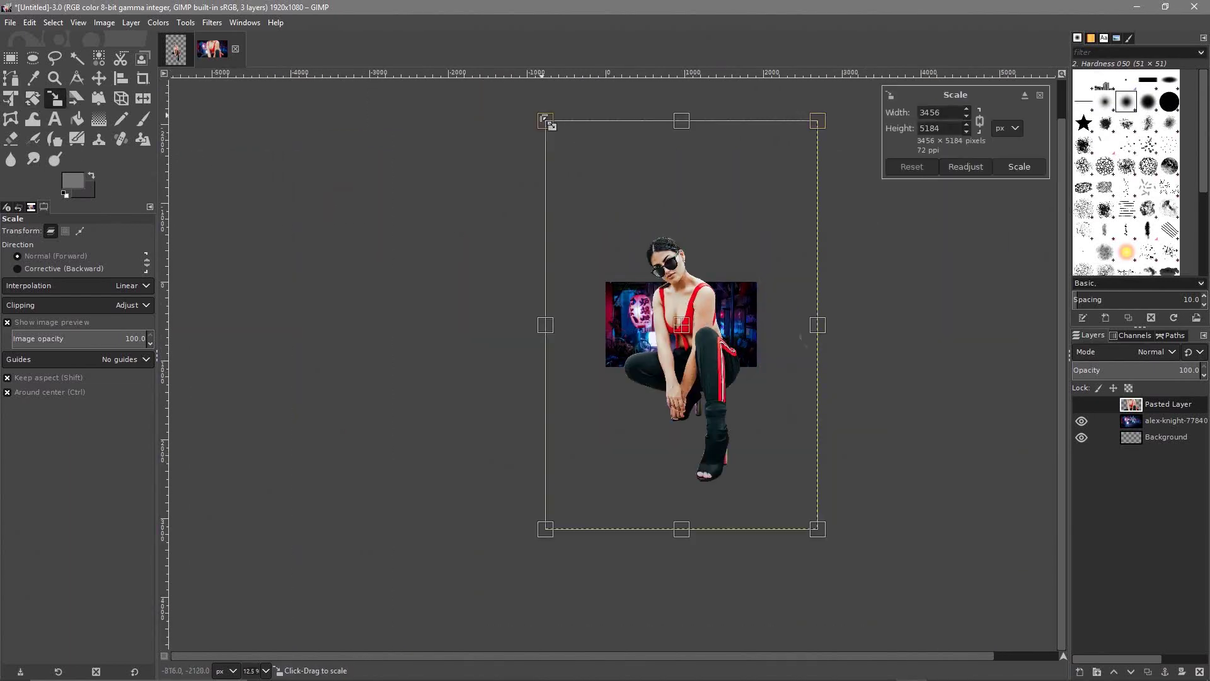
{"action": "left_click_drag", "start_coordinate": [545, 120], "coordinate": [895, 352]}
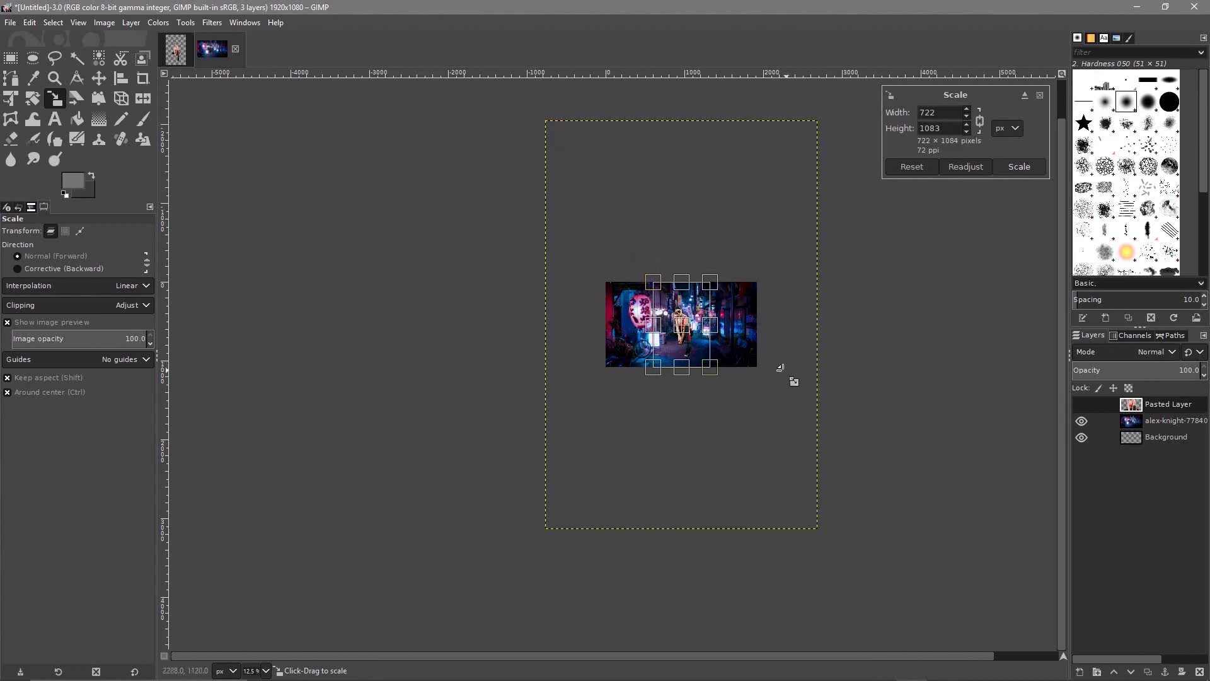
Reduce the woman to about 501 × 751 pixels, shift her slightly lower and to the right in the alley, and apply the scaling
{"action": "scroll", "coordinate": [757, 366], "scroll_direction": "up", "scroll_amount": 4}
{"action": "scroll", "coordinate": [743, 360], "scroll_direction": "down", "scroll_amount": 1}
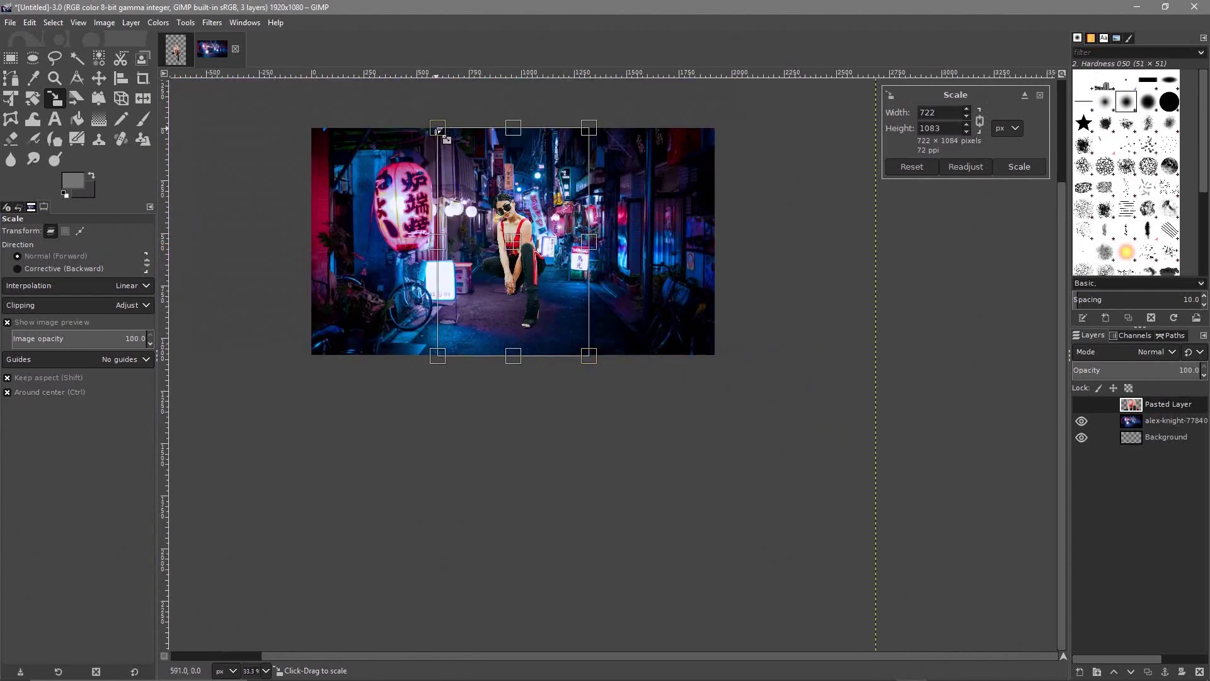
{"action": "left_click_drag", "start_coordinate": [440, 130], "coordinate": [452, 150]}
{"action": "scroll", "coordinate": [793, 293], "scroll_direction": "up", "scroll_amount": 2}
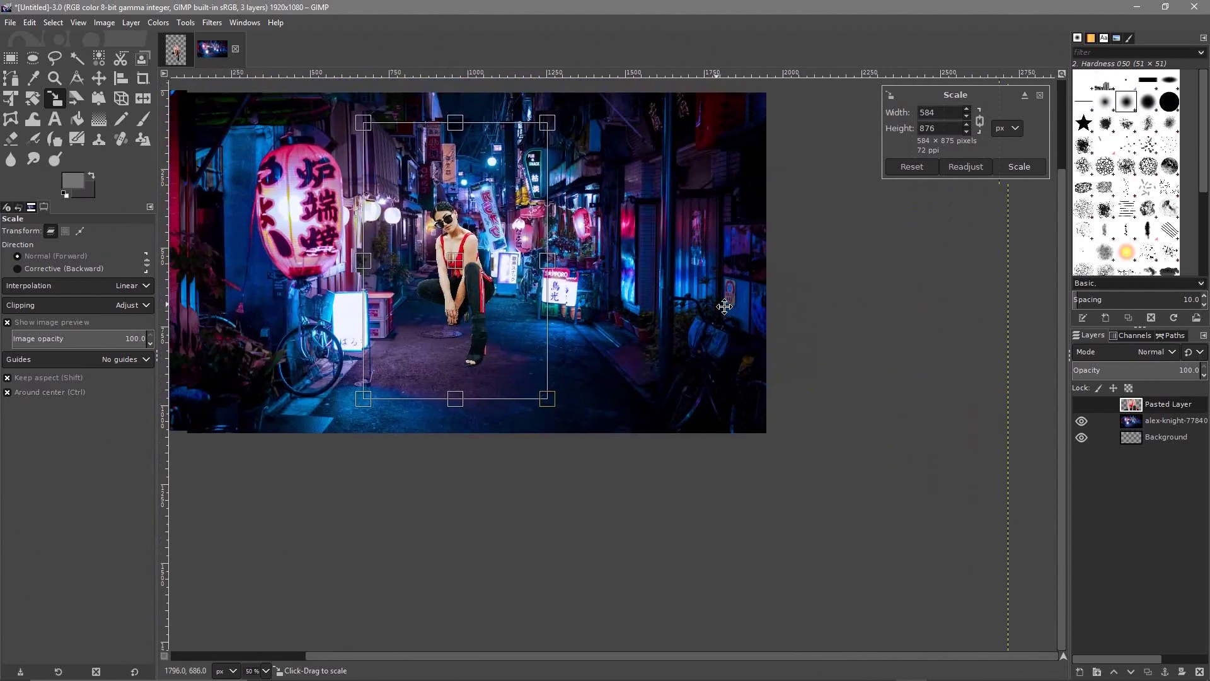
{"action": "left_click_drag", "start_coordinate": [725, 306], "coordinate": [802, 321]}
{"action": "left_click_drag", "start_coordinate": [445, 134], "coordinate": [472, 173]}
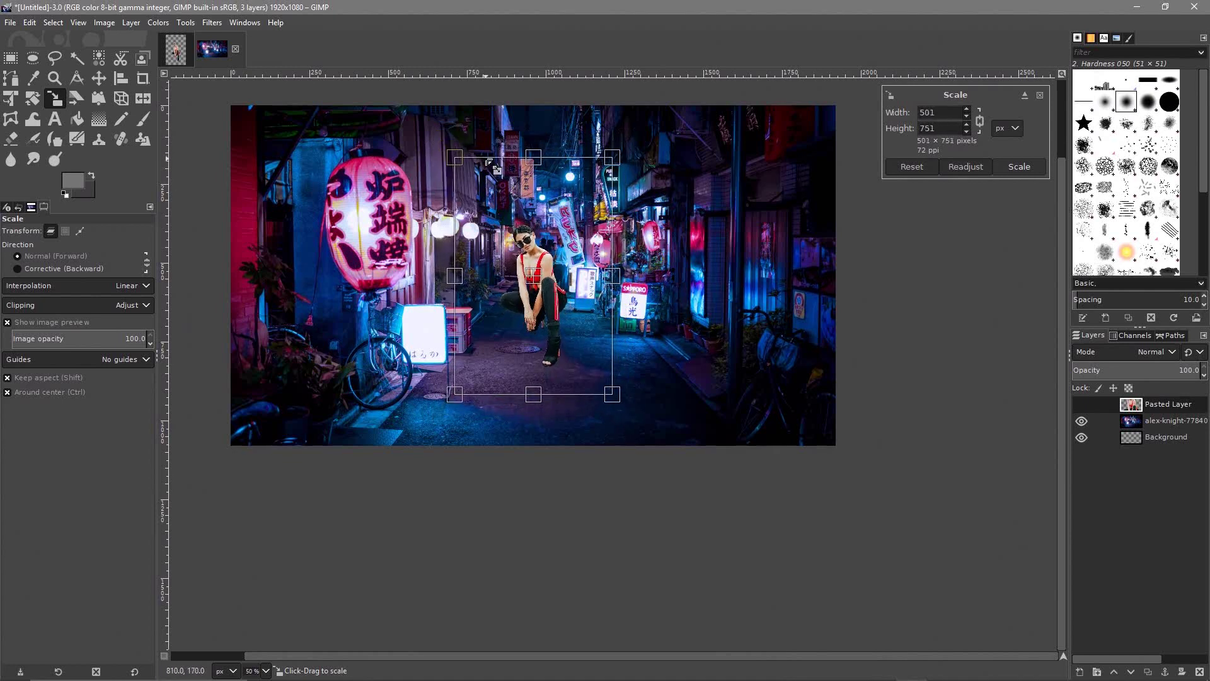
{"action": "mouse_move", "coordinate": [553, 301]}
{"action": "left_mouse_down"}
{"action": "mouse_move", "coordinate": [567, 301]}
{"action": "mouse_move", "coordinate": [563, 311]}
{"action": "left_mouse_up"}
{"action": "left_click", "coordinate": [1014, 169]}
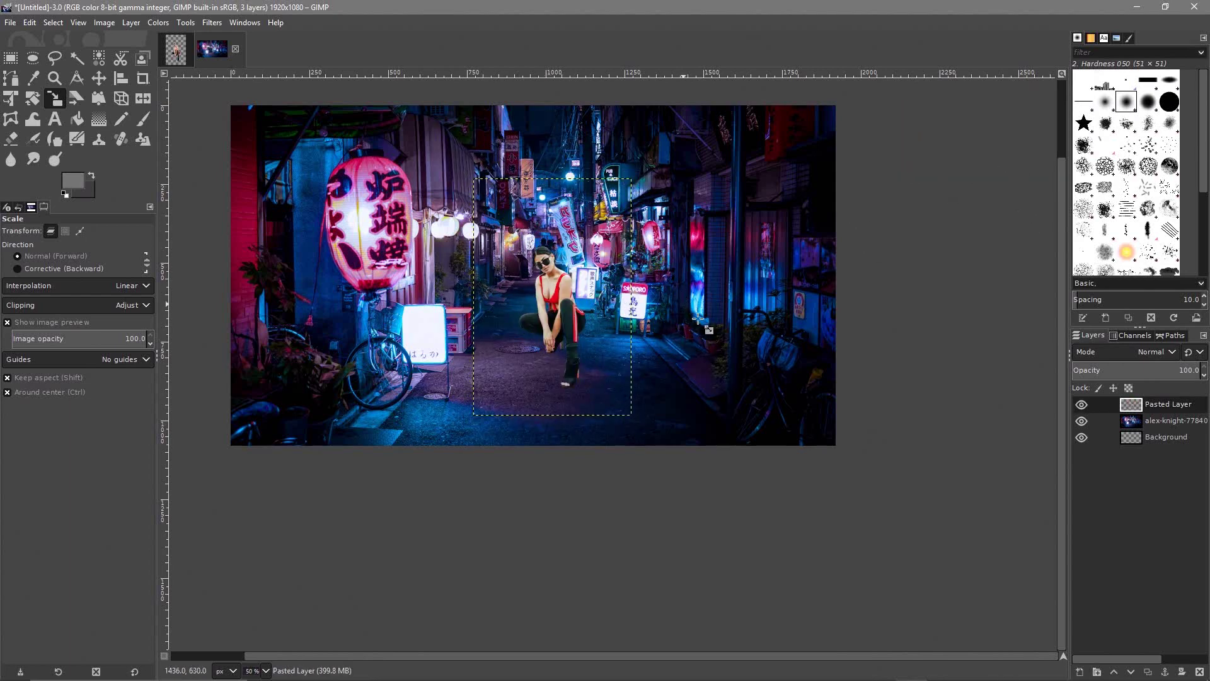
Rename the pasted layer as Girl
{"action": "scroll", "coordinate": [689, 317], "scroll_direction": "down", "scroll_amount": 5}
{"action": "scroll", "coordinate": [688, 303], "scroll_direction": "up", "scroll_amount": 6}
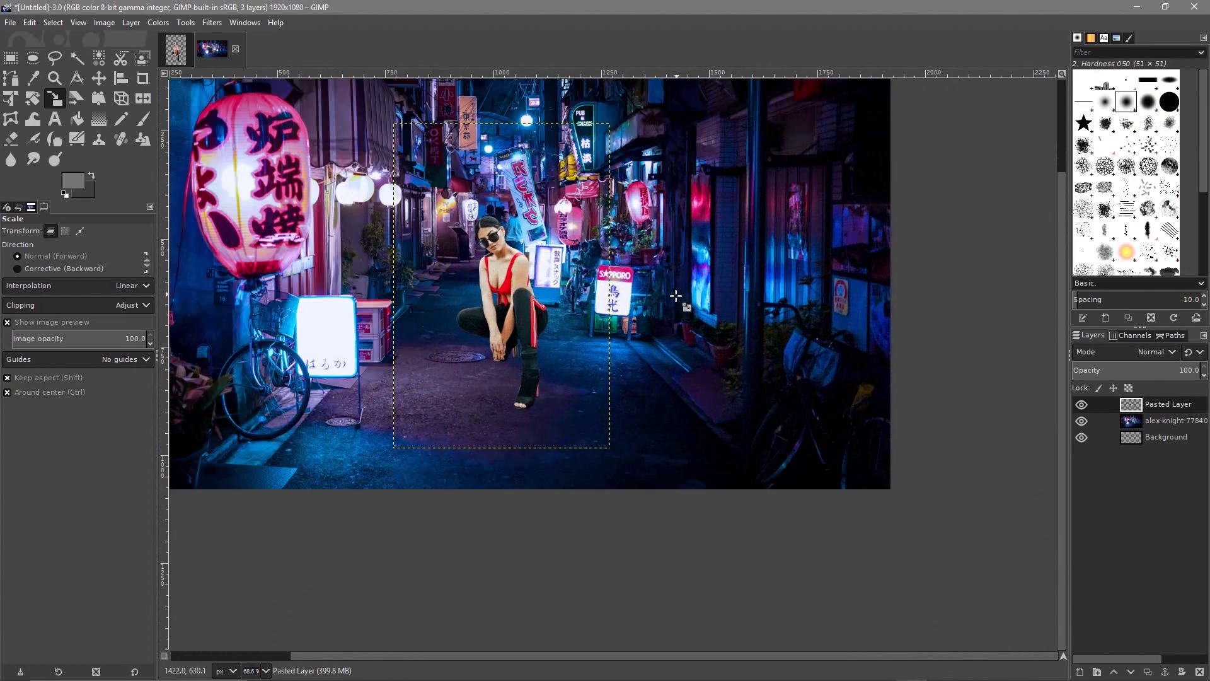
{"action": "left_click_drag", "start_coordinate": [675, 296], "coordinate": [752, 391]}
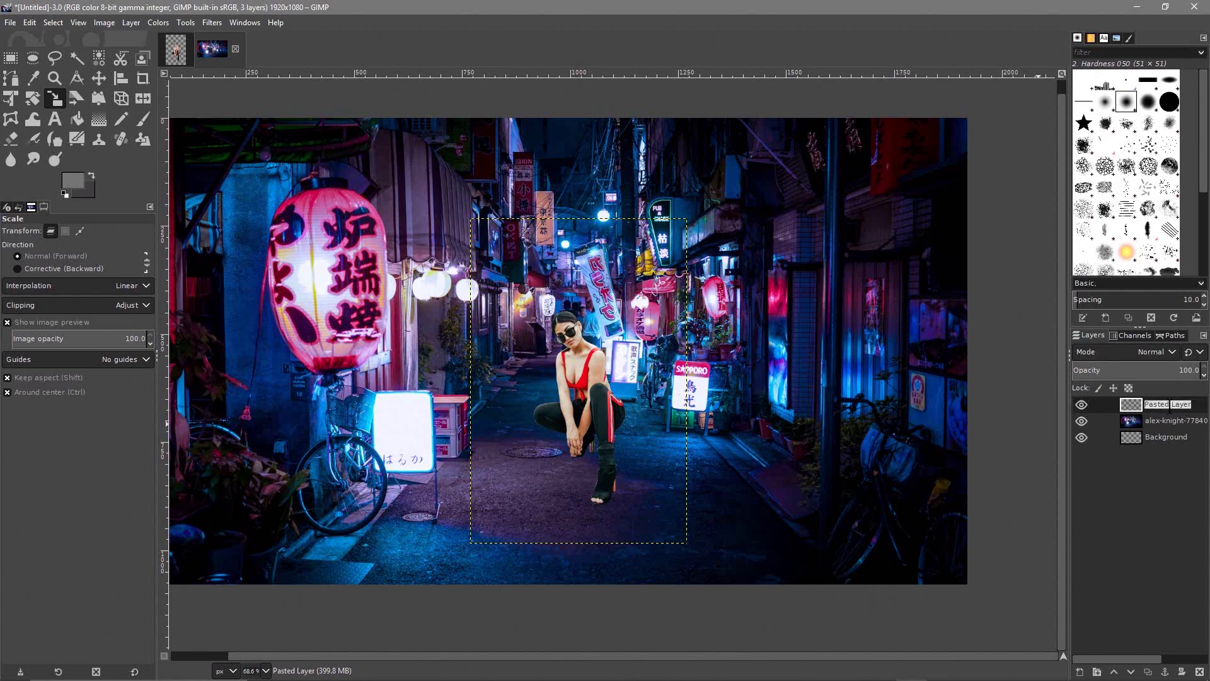
{"action": "type", "text": "Girl"}
{"action": "key", "text": "Return"}
Duplicate the Girl layer, then make the original Girl layer active and choose the Flip tool
{"action": "right_click", "coordinate": [1149, 401]}
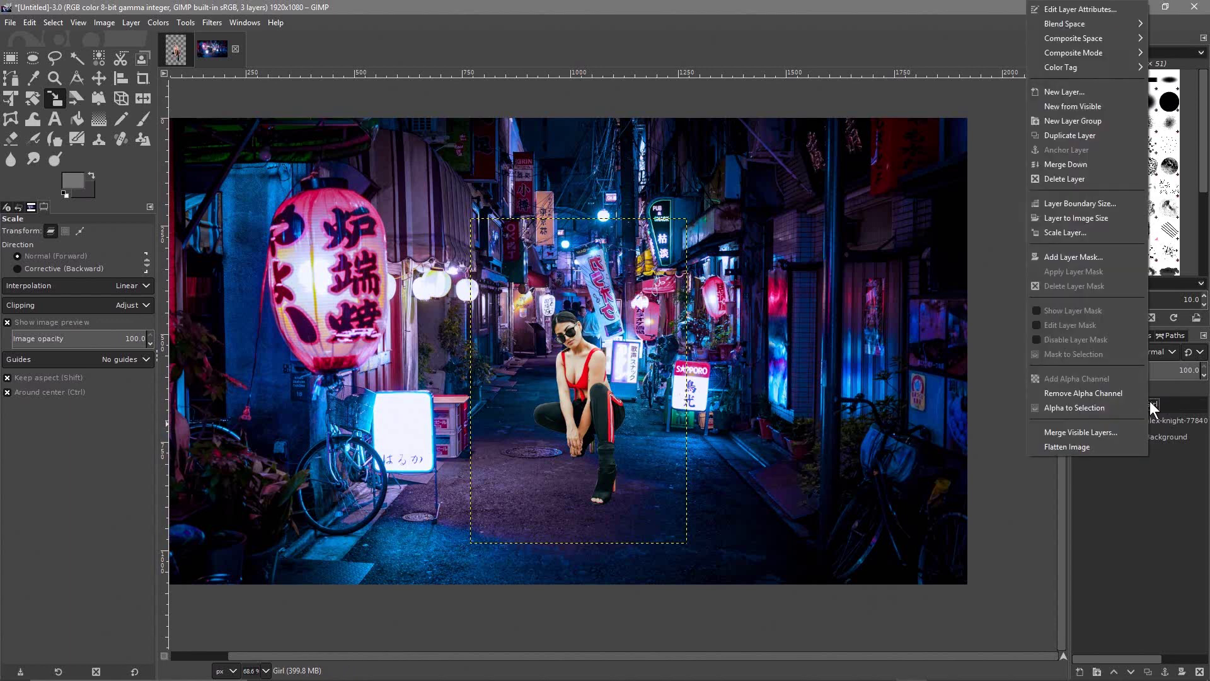
{"action": "left_click", "coordinate": [1083, 134]}
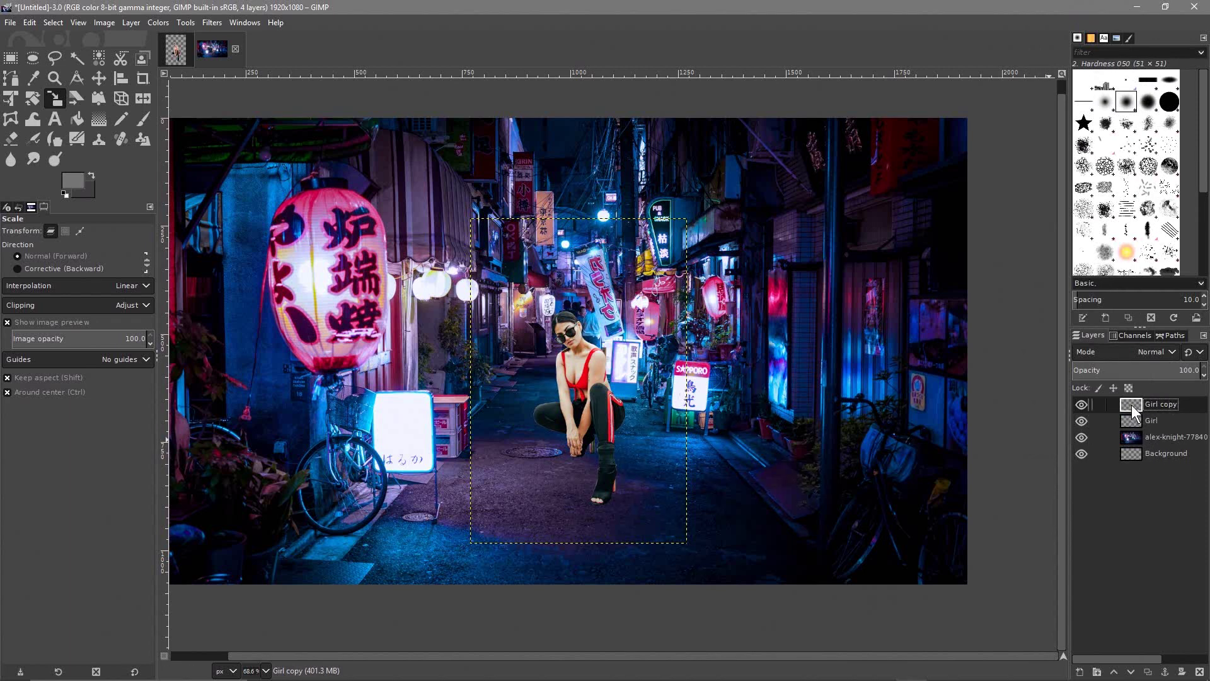
{"action": "left_click", "coordinate": [1148, 418]}
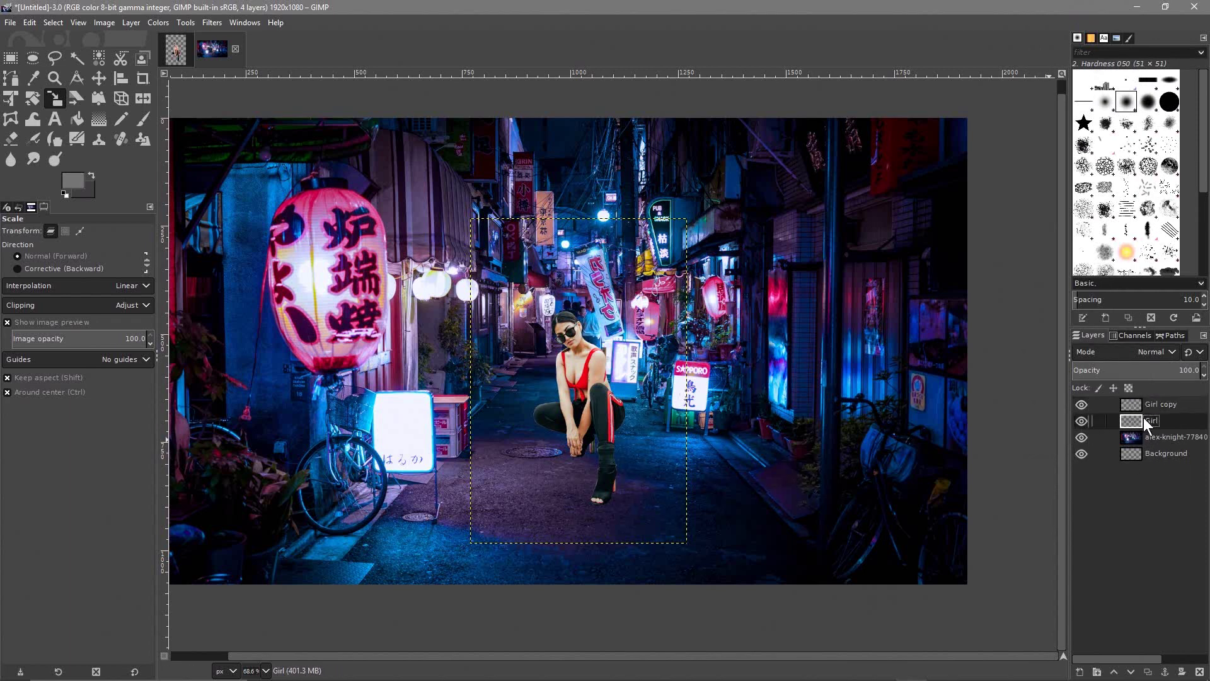
{"action": "left_click", "coordinate": [139, 101]}
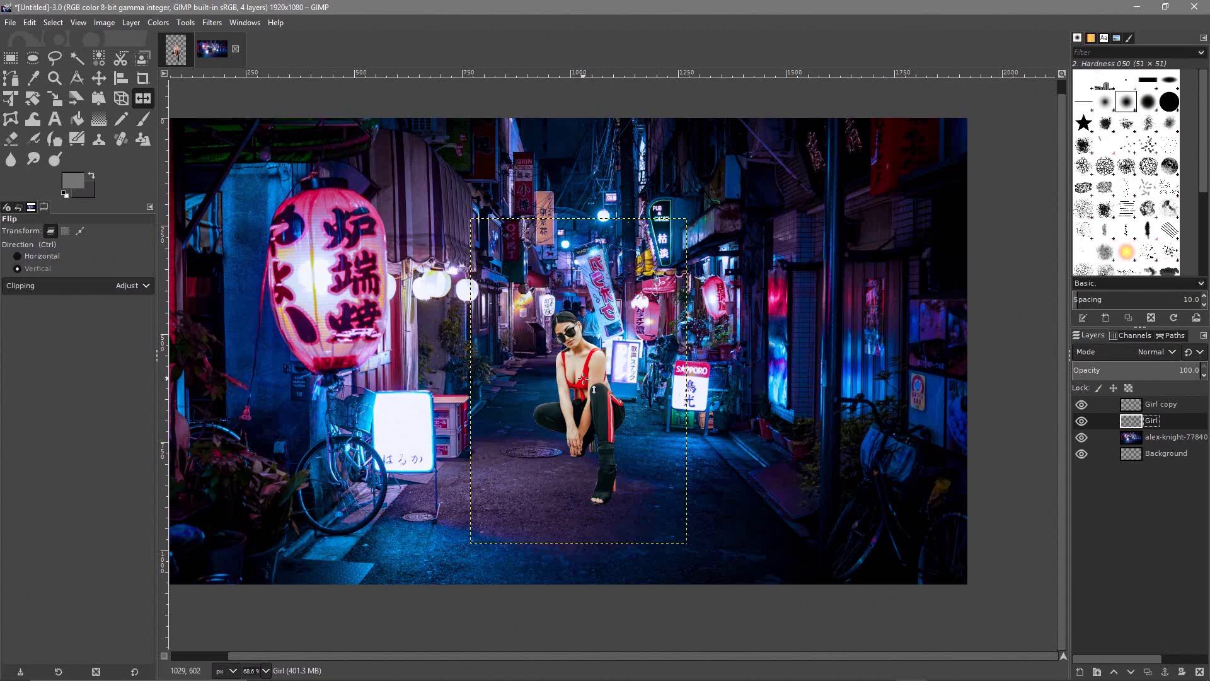
Try a horizontal flip on the original Girl layer and flip it back
{"action": "left_click", "coordinate": [36, 251]}
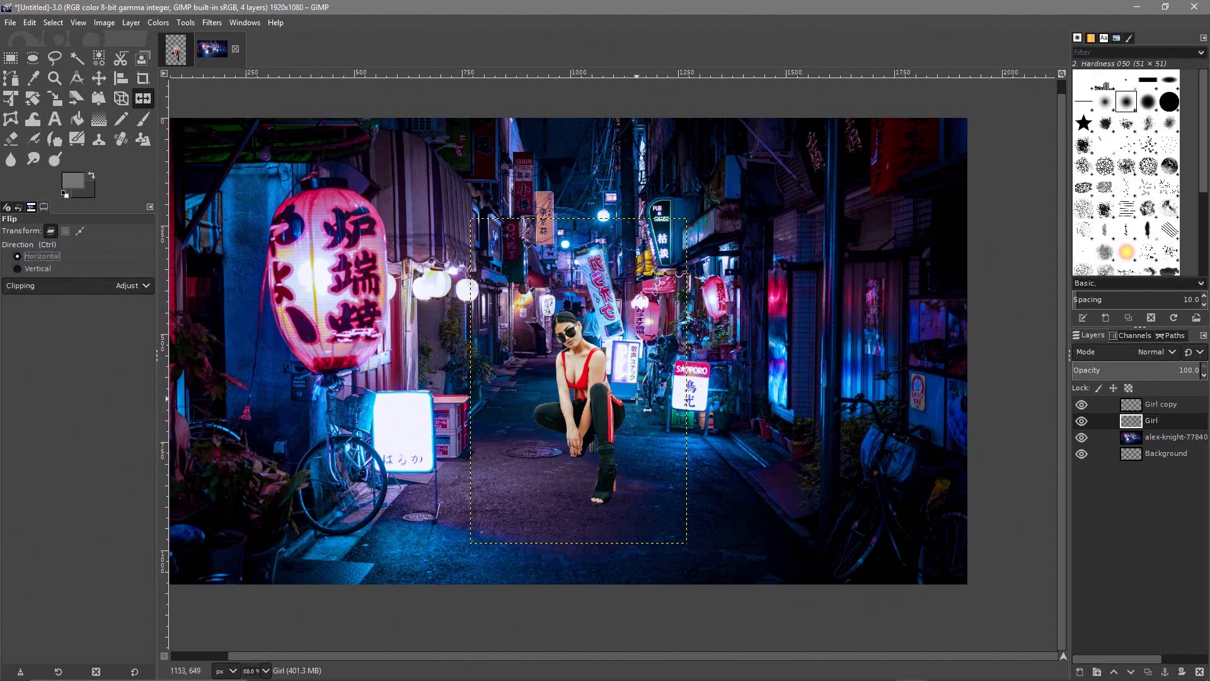
{"action": "left_click", "coordinate": [583, 382]}
{"action": "left_click", "coordinate": [578, 381]}
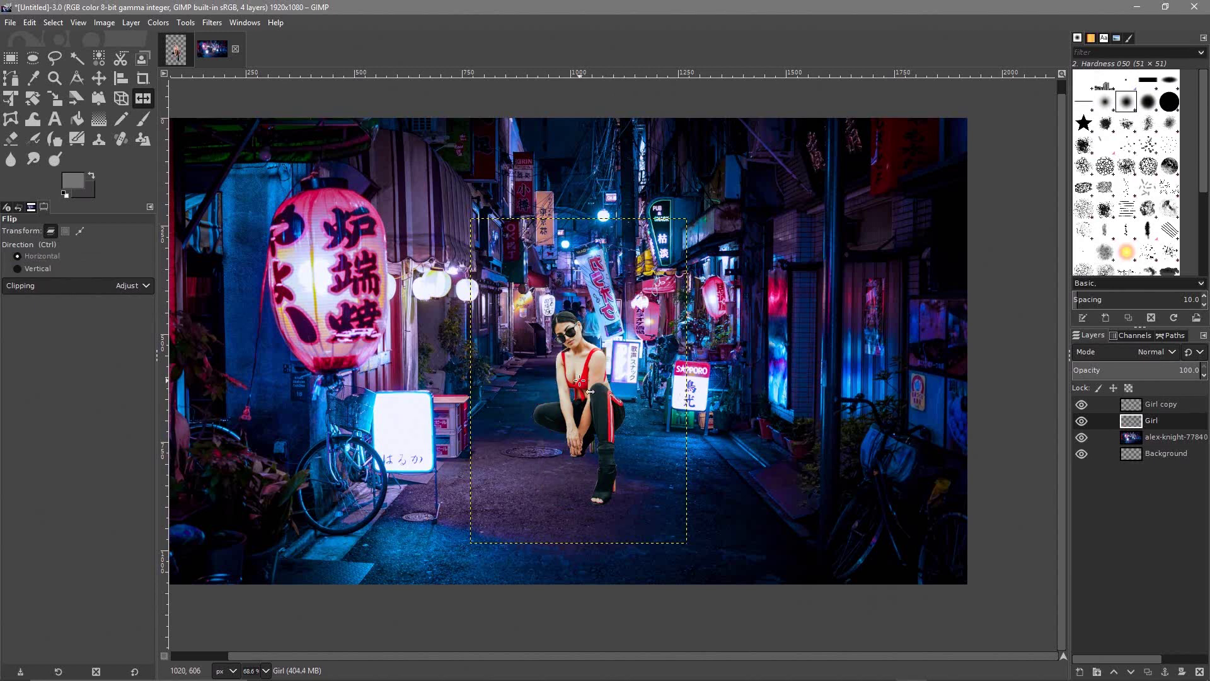
Flip the original Girl layer vertically and move it straight down so the mirrored foot meets the woman's front foot
{"action": "left_click", "coordinate": [33, 268]}
{"action": "left_click", "coordinate": [600, 361]}
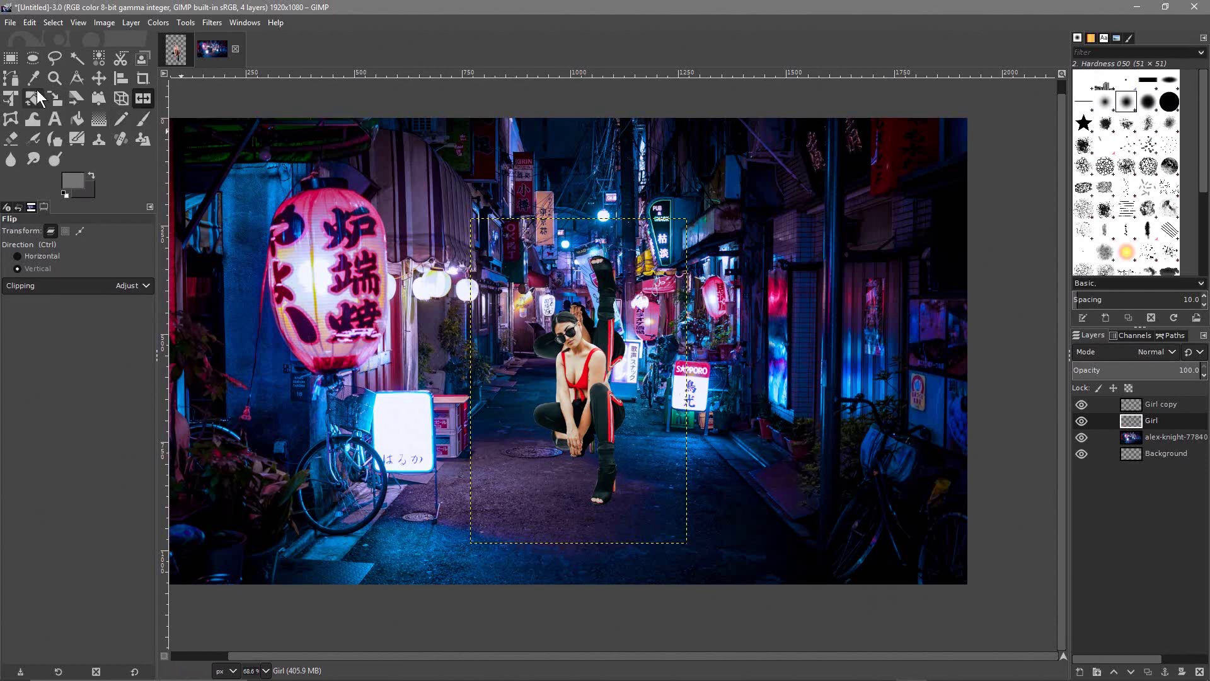
{"action": "left_click", "coordinate": [98, 78]}
{"action": "left_click_drag", "start_coordinate": [606, 329], "coordinate": [605, 546]}
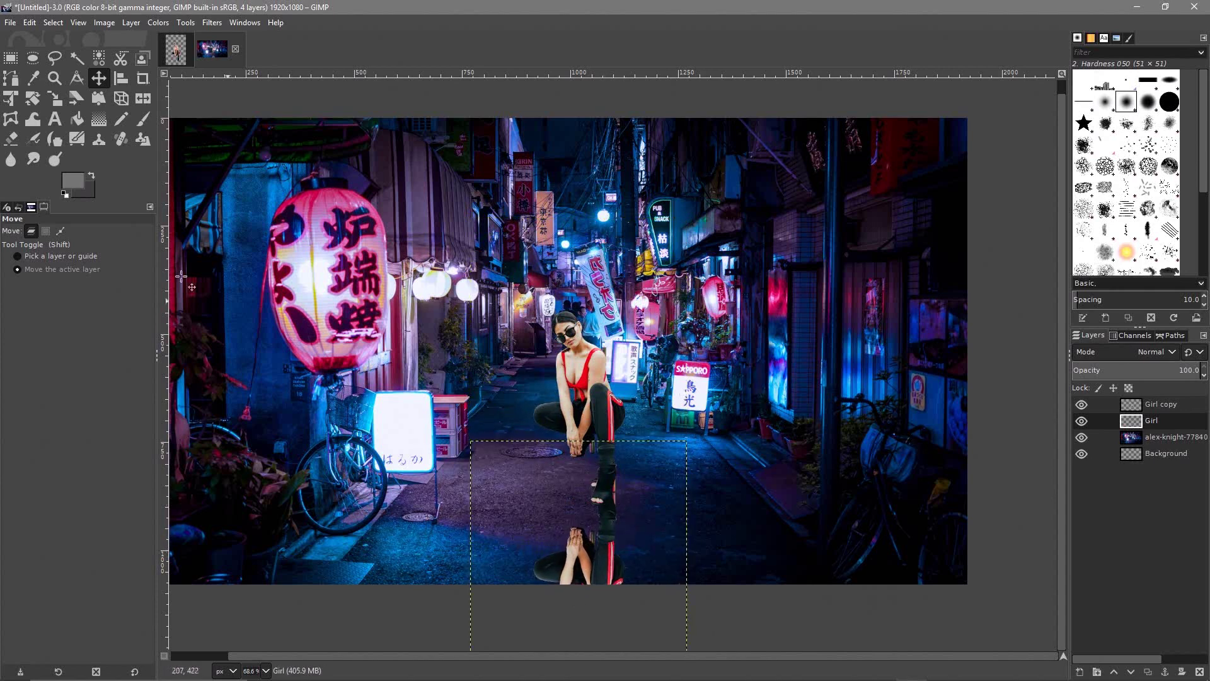
Start a Perspective transform on the Girl layer, shortening the mirrored figure and making its upper edge narrower than its lower edge
{"action": "scroll", "coordinate": [549, 341], "scroll_direction": "down", "scroll_amount": 4}
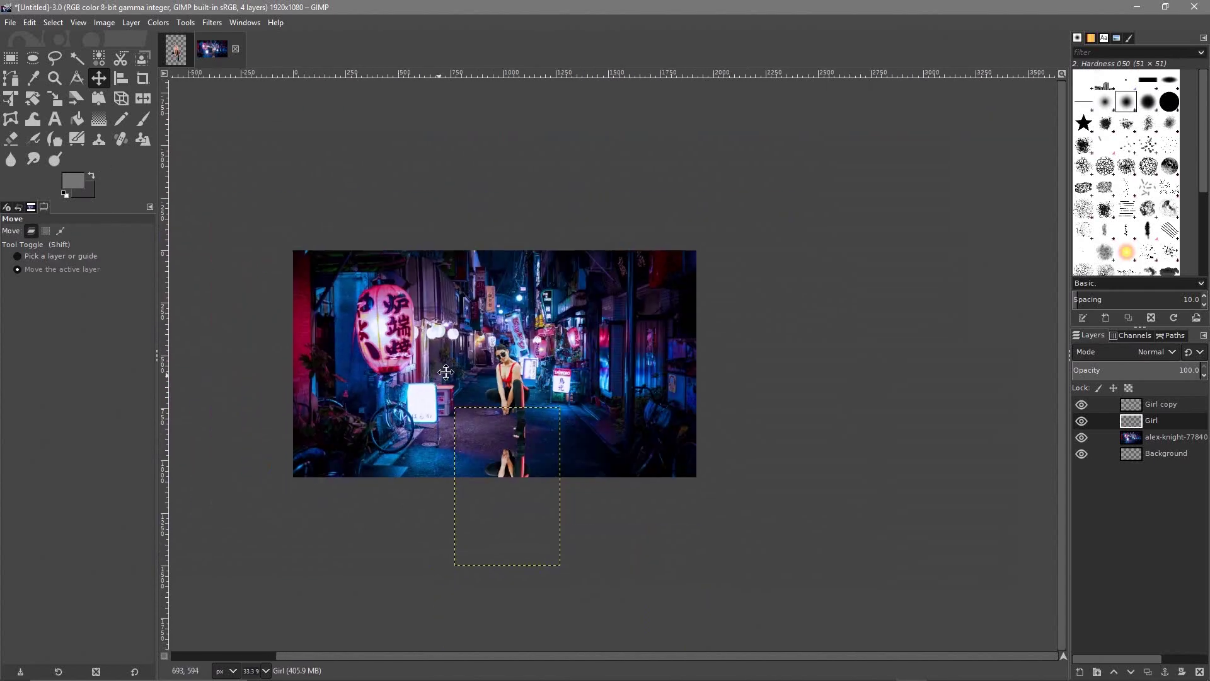
{"action": "scroll", "coordinate": [548, 338], "scroll_direction": "up", "scroll_amount": 1}
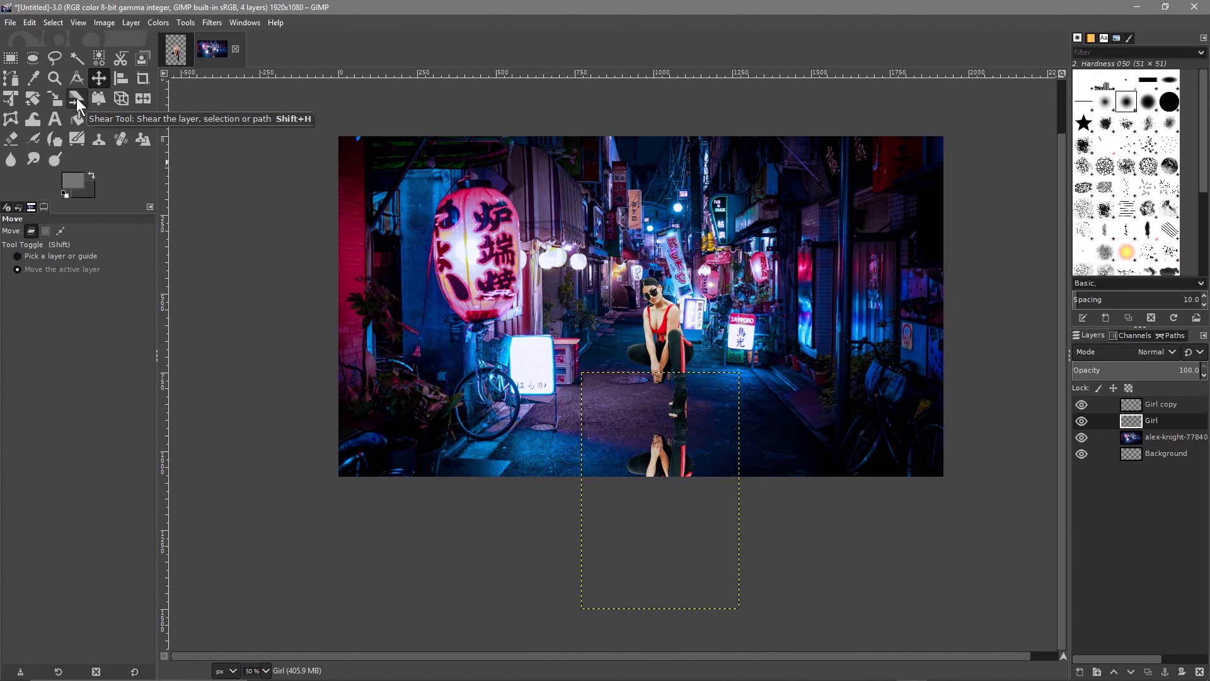
{"action": "left_click", "coordinate": [10, 118]}
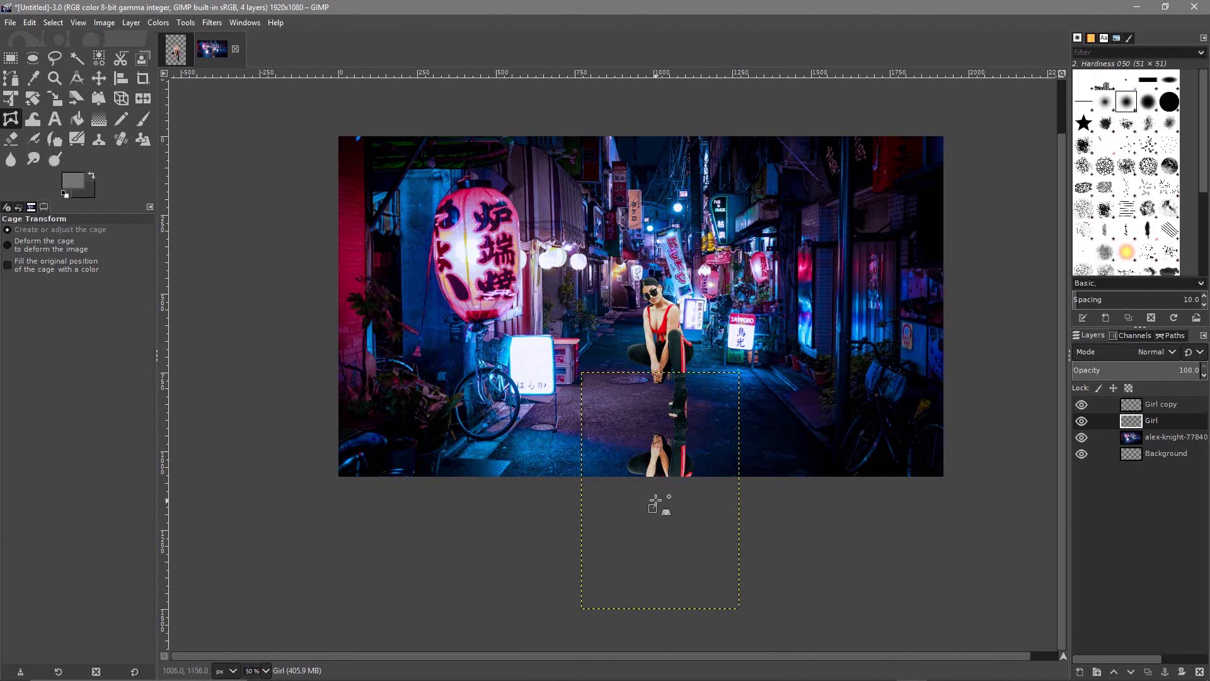
{"action": "left_click", "coordinate": [118, 101]}
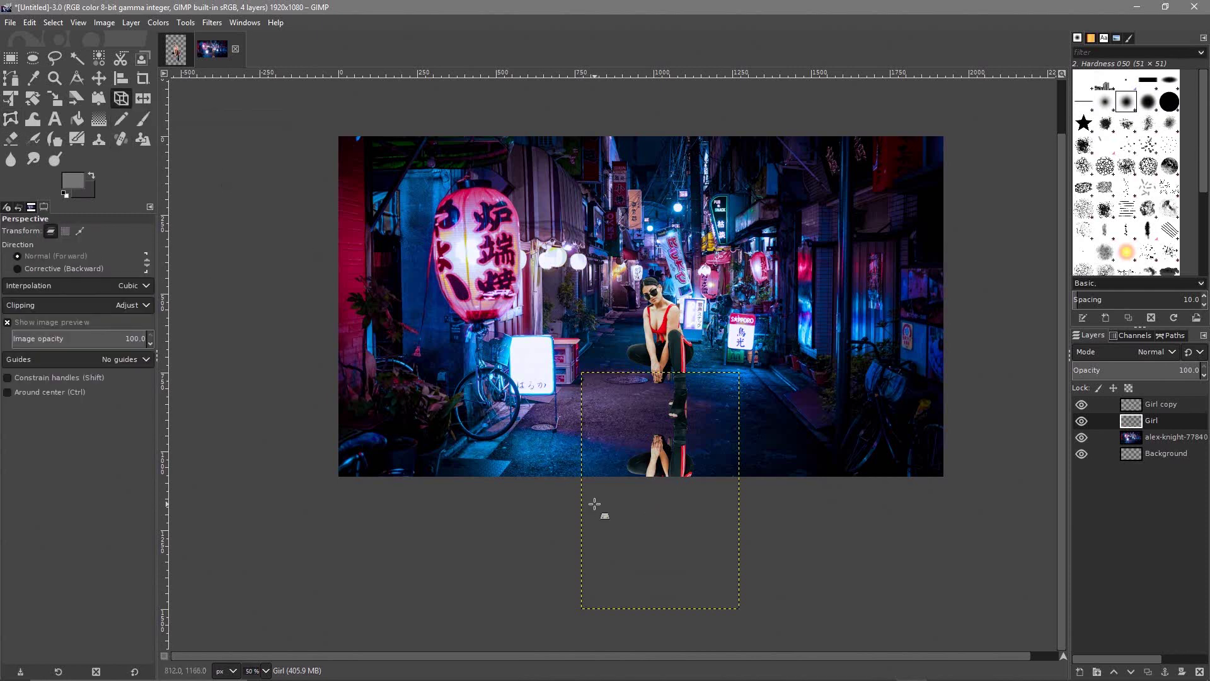
{"action": "left_click", "coordinate": [641, 503]}
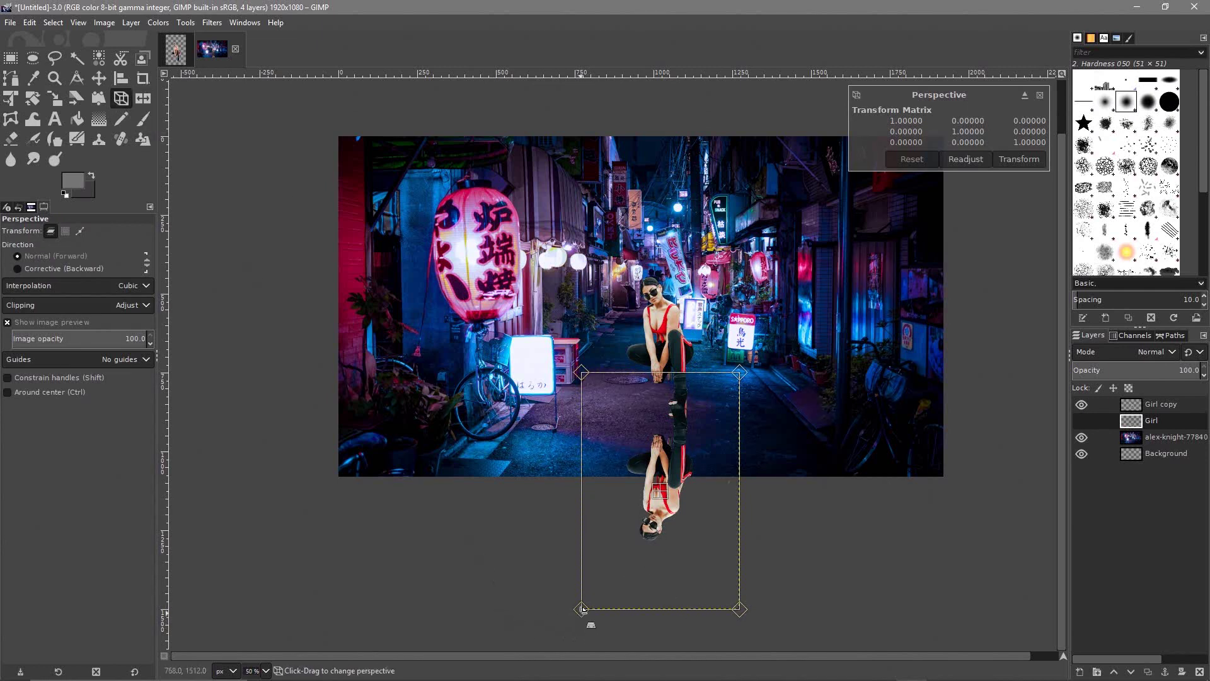
{"action": "left_click_drag", "start_coordinate": [581, 609], "coordinate": [580, 516]}
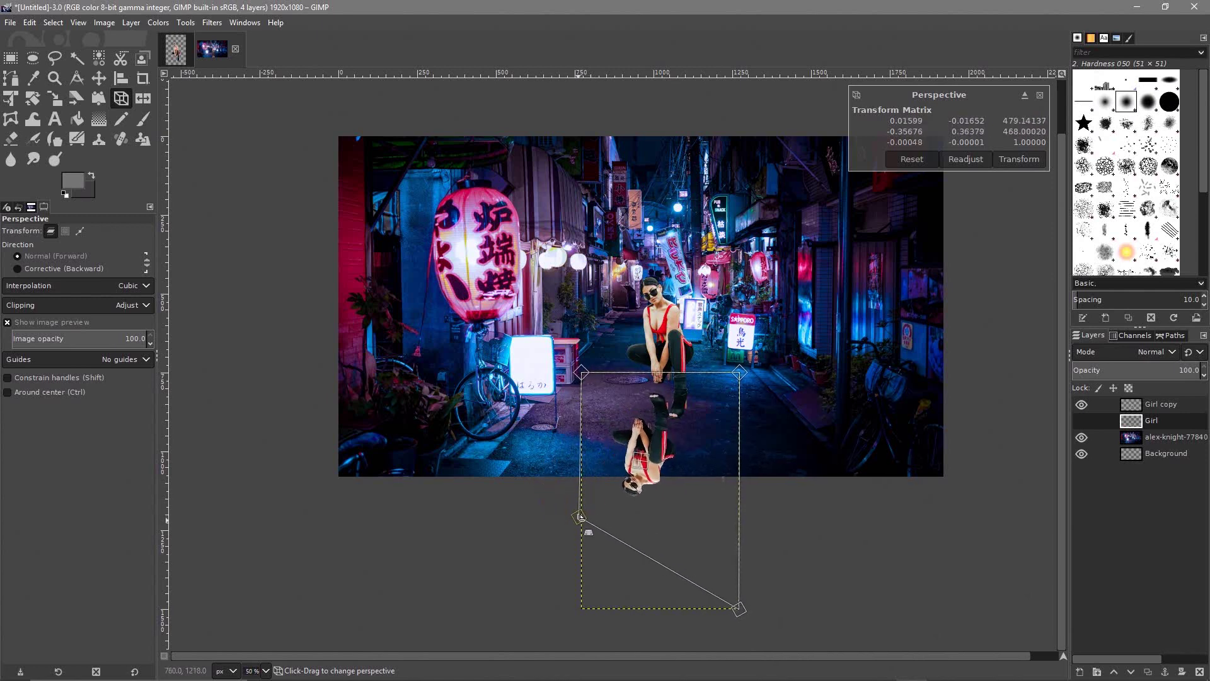
{"action": "left_click_drag", "start_coordinate": [574, 372], "coordinate": [605, 406]}
{"action": "left_click_drag", "start_coordinate": [739, 609], "coordinate": [720, 501]}
{"action": "left_click_drag", "start_coordinate": [738, 372], "coordinate": [719, 408]}
{"action": "left_click_drag", "start_coordinate": [571, 519], "coordinate": [551, 494]}
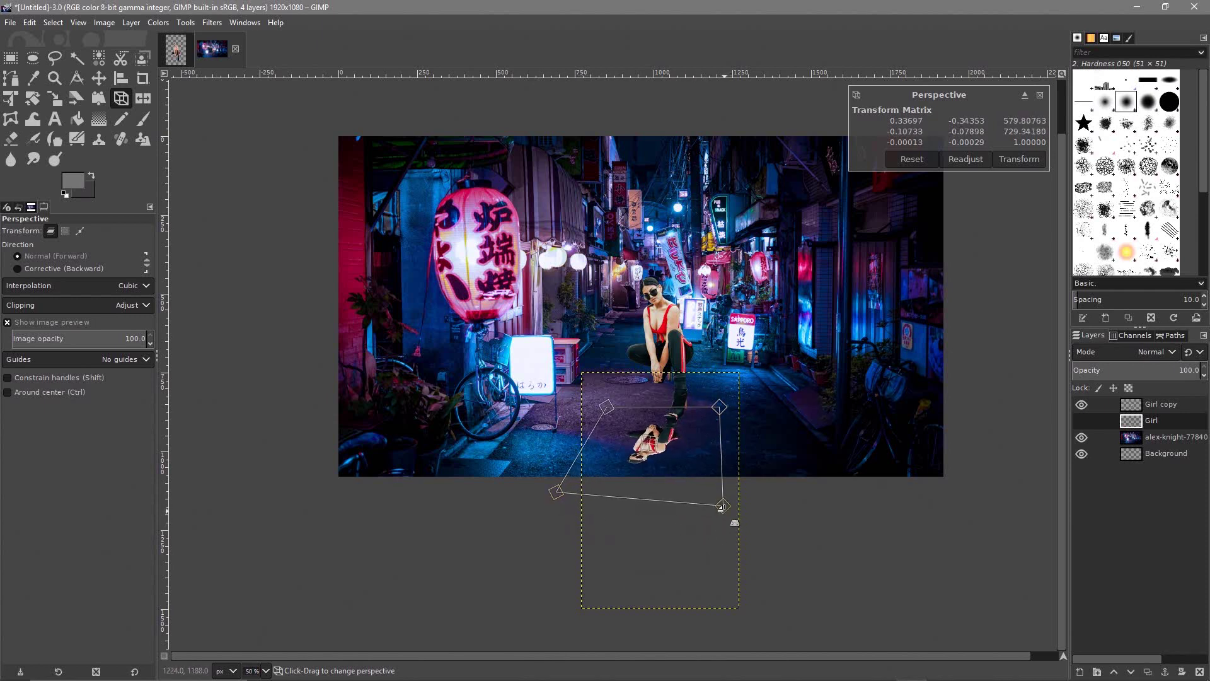
Widen the lower edge of the perspective frame, fine-tune its corners so the flattened figure lies beneath the woman's foot, and apply the transform
{"action": "left_click_drag", "start_coordinate": [723, 506], "coordinate": [783, 513]}
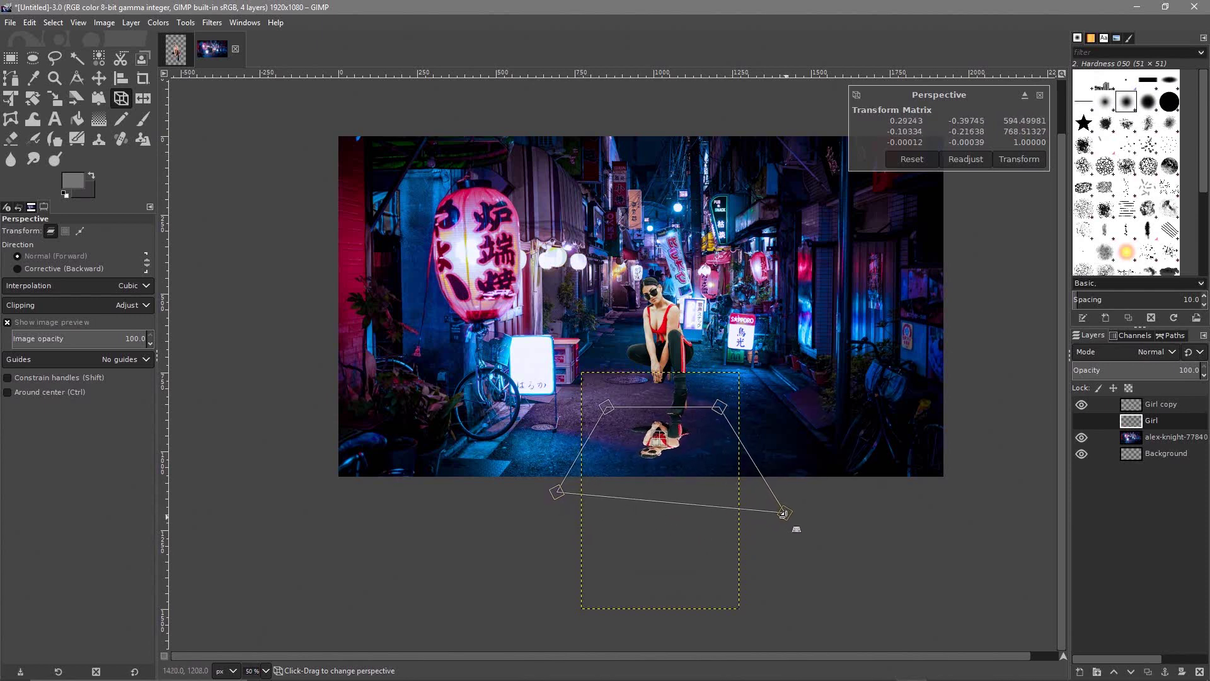
{"action": "left_click_drag", "start_coordinate": [605, 405], "coordinate": [607, 409]}
{"action": "left_click_drag", "start_coordinate": [786, 508], "coordinate": [750, 471]}
{"action": "left_click_drag", "start_coordinate": [606, 413], "coordinate": [597, 412]}
{"action": "left_click_drag", "start_coordinate": [722, 408], "coordinate": [718, 416]}
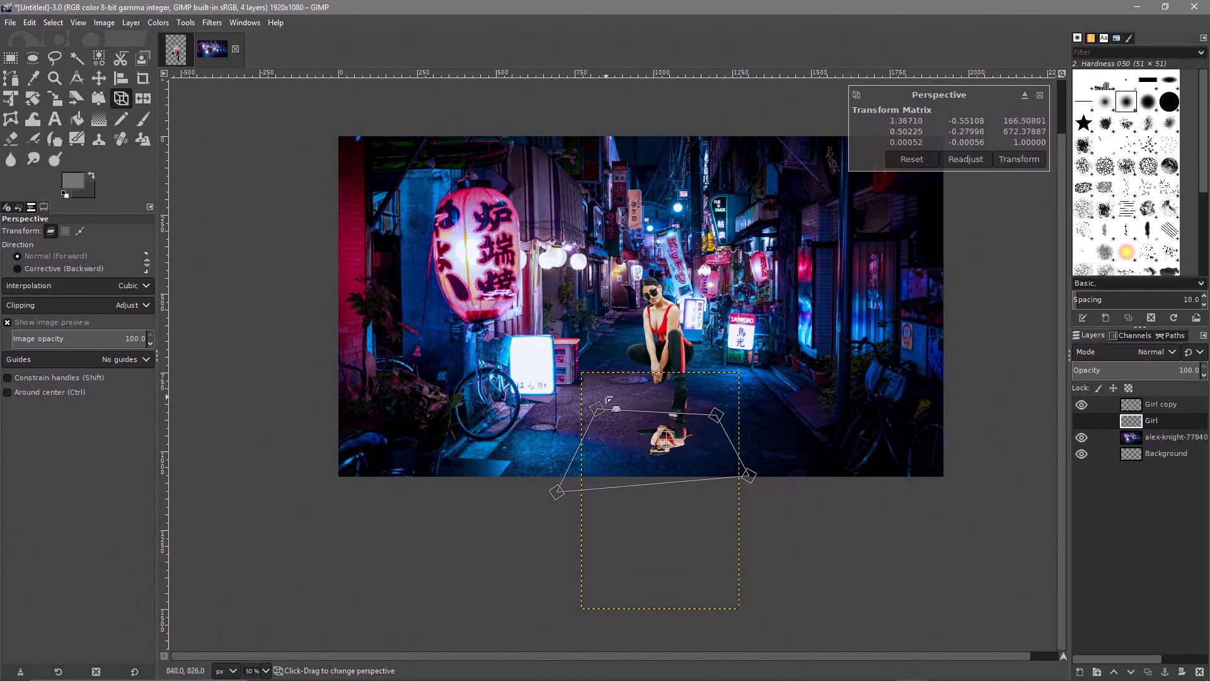
{"action": "left_click_drag", "start_coordinate": [595, 406], "coordinate": [582, 407]}
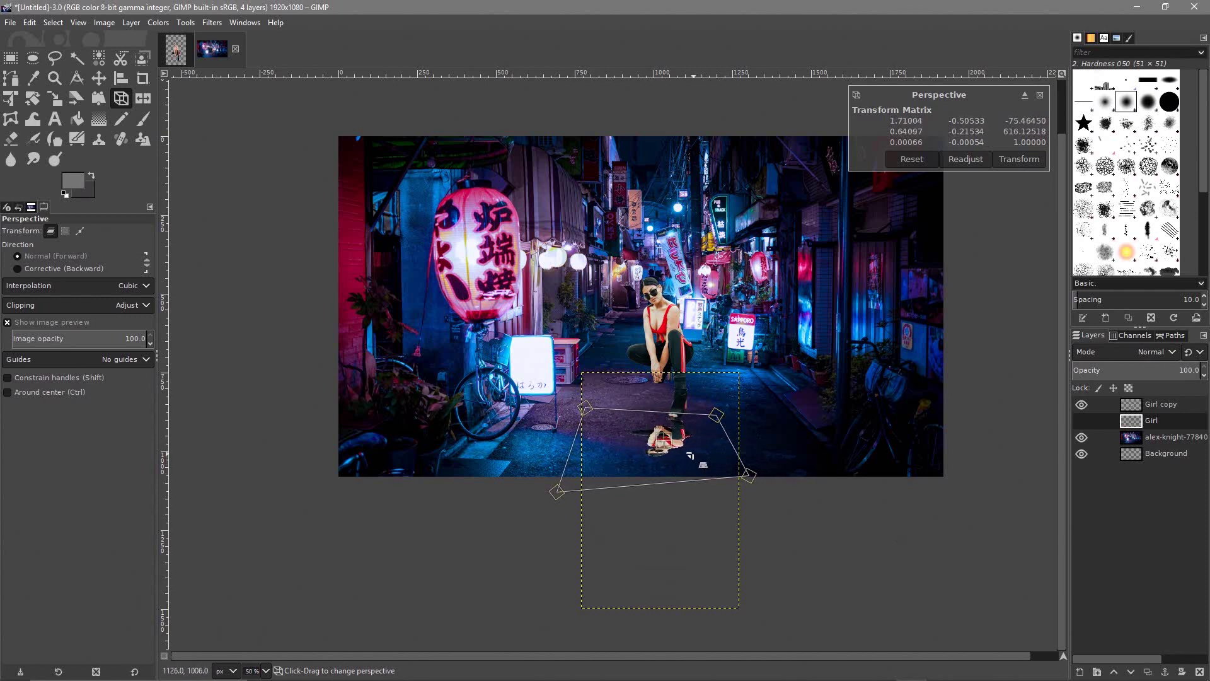
{"action": "left_click_drag", "start_coordinate": [752, 474], "coordinate": [754, 491]}
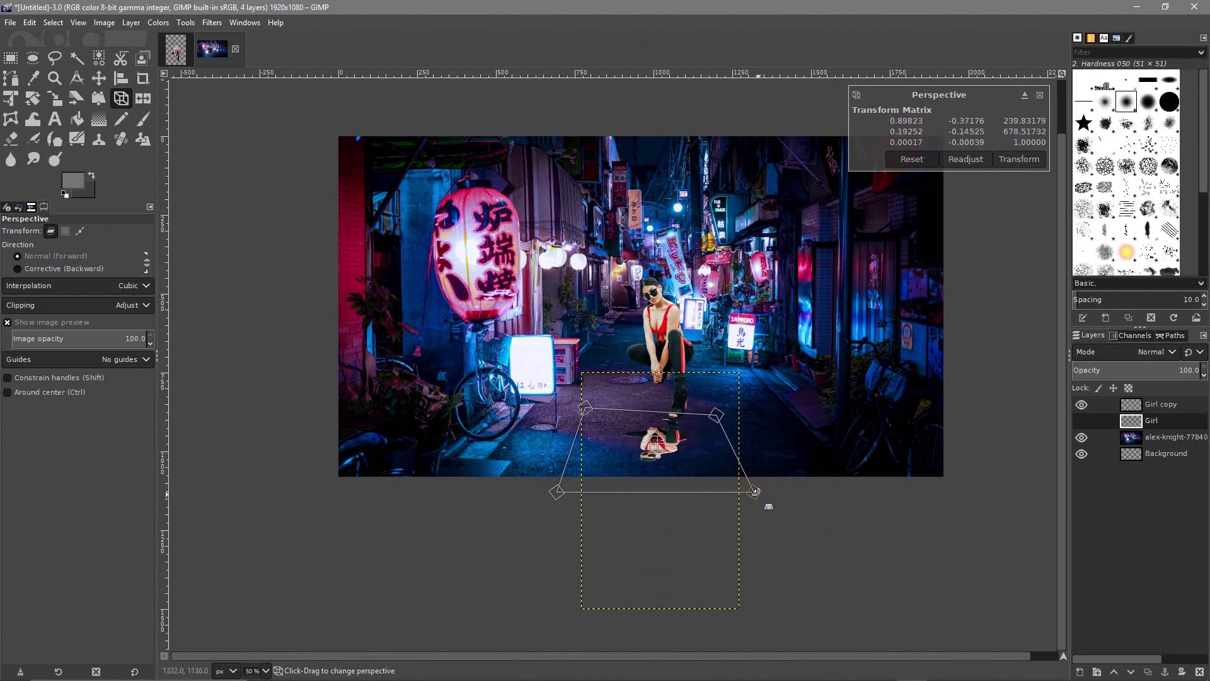
{"action": "left_click_drag", "start_coordinate": [586, 407], "coordinate": [596, 411]}
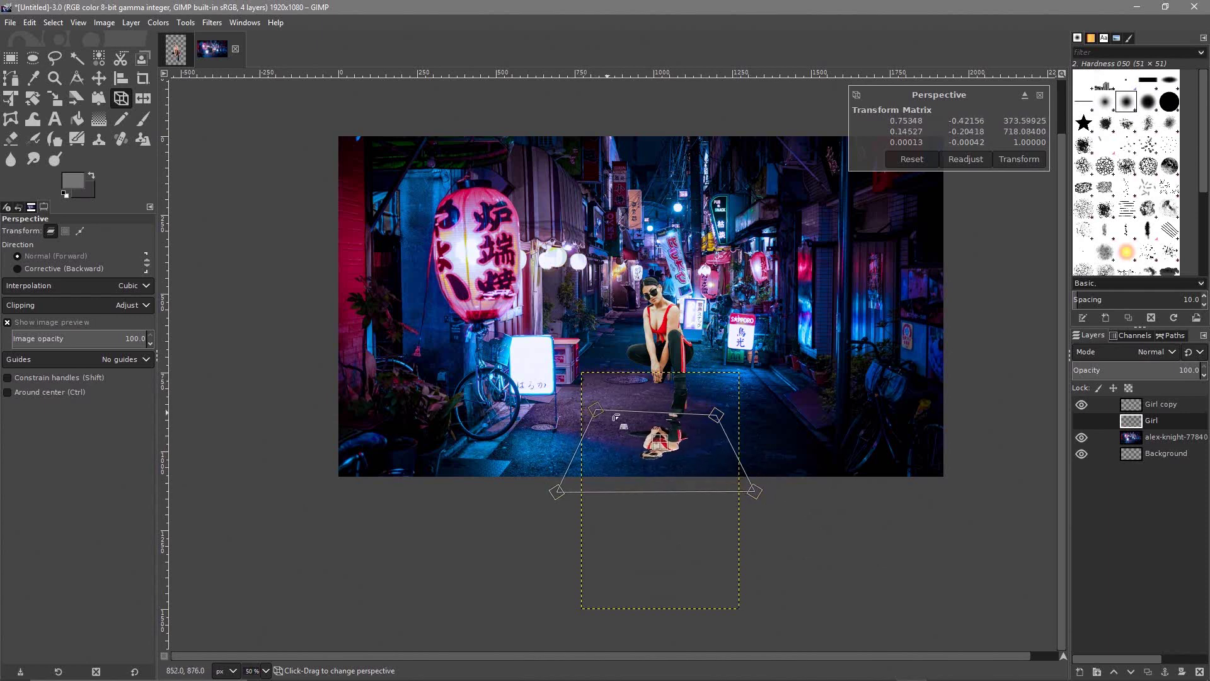
{"action": "left_click", "coordinate": [1025, 155]}
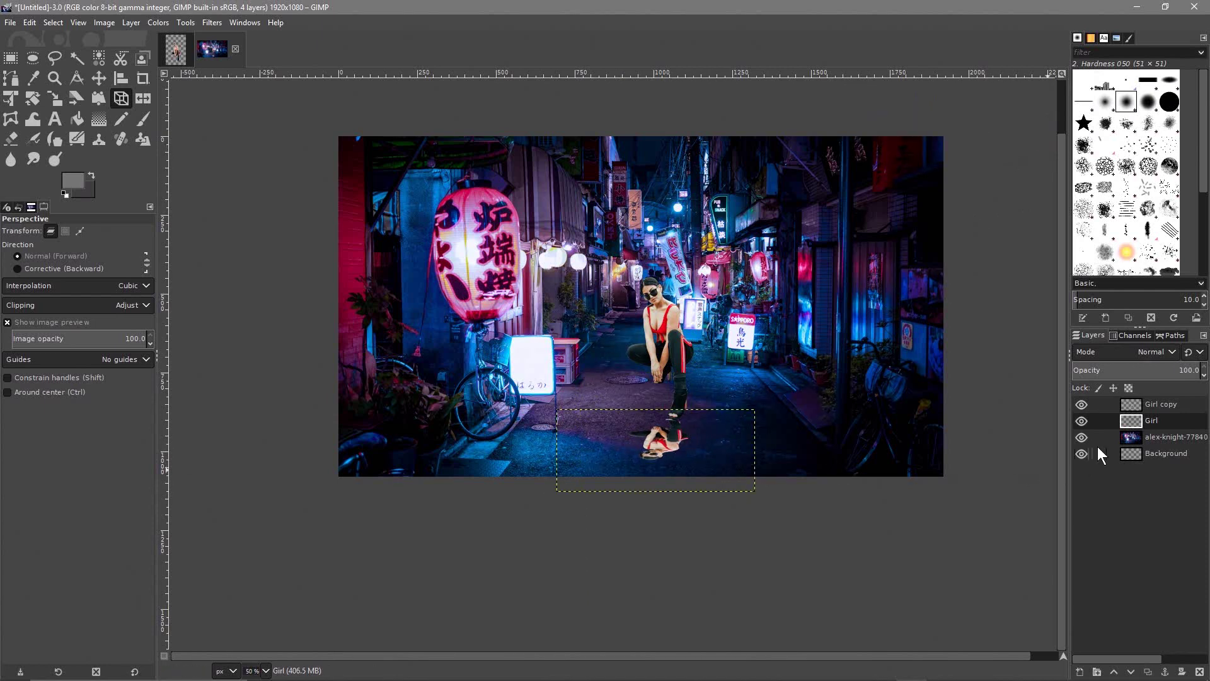
Blacken the flattened Girl layer into a shadow with Levels by raising the input black point to 255
{"action": "left_click", "coordinate": [131, 23]}
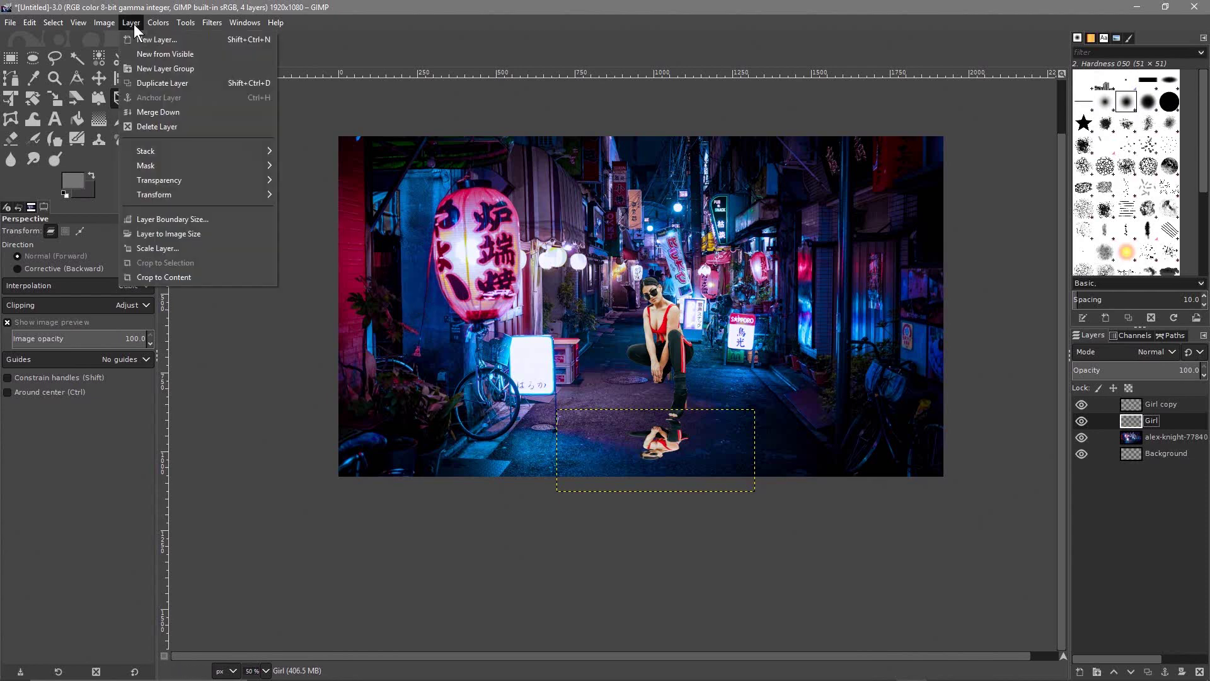
{"action": "mouse_move", "coordinate": [159, 22]}
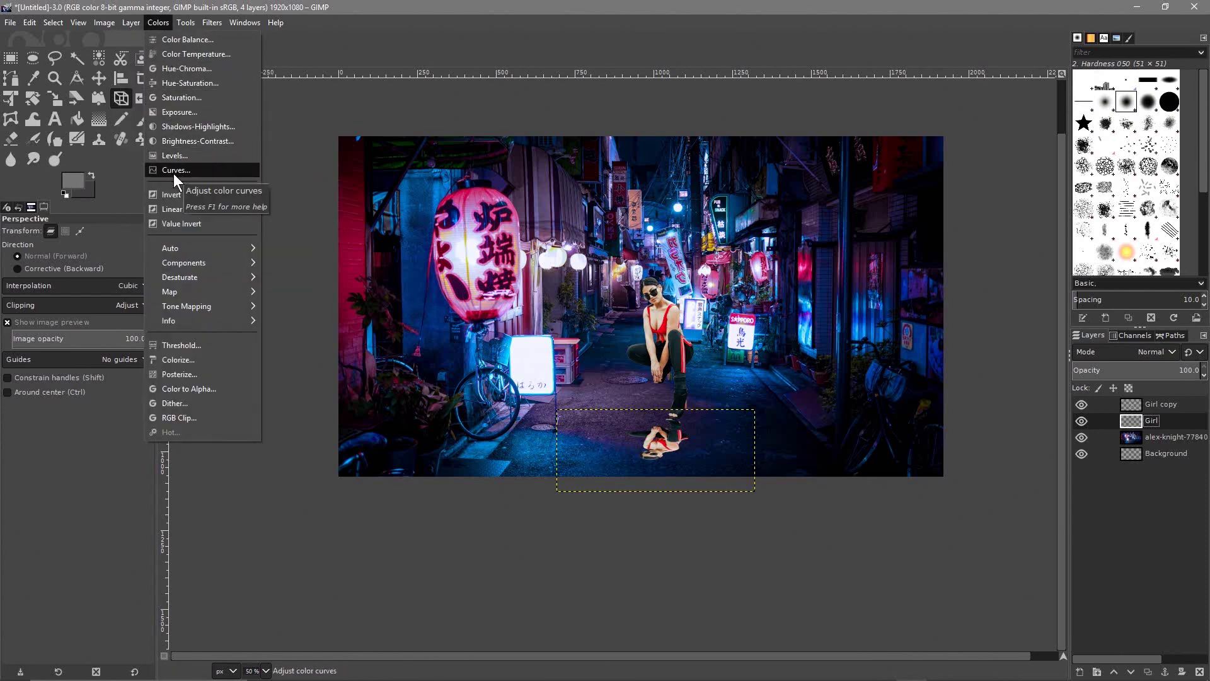
{"action": "left_click", "coordinate": [175, 156]}
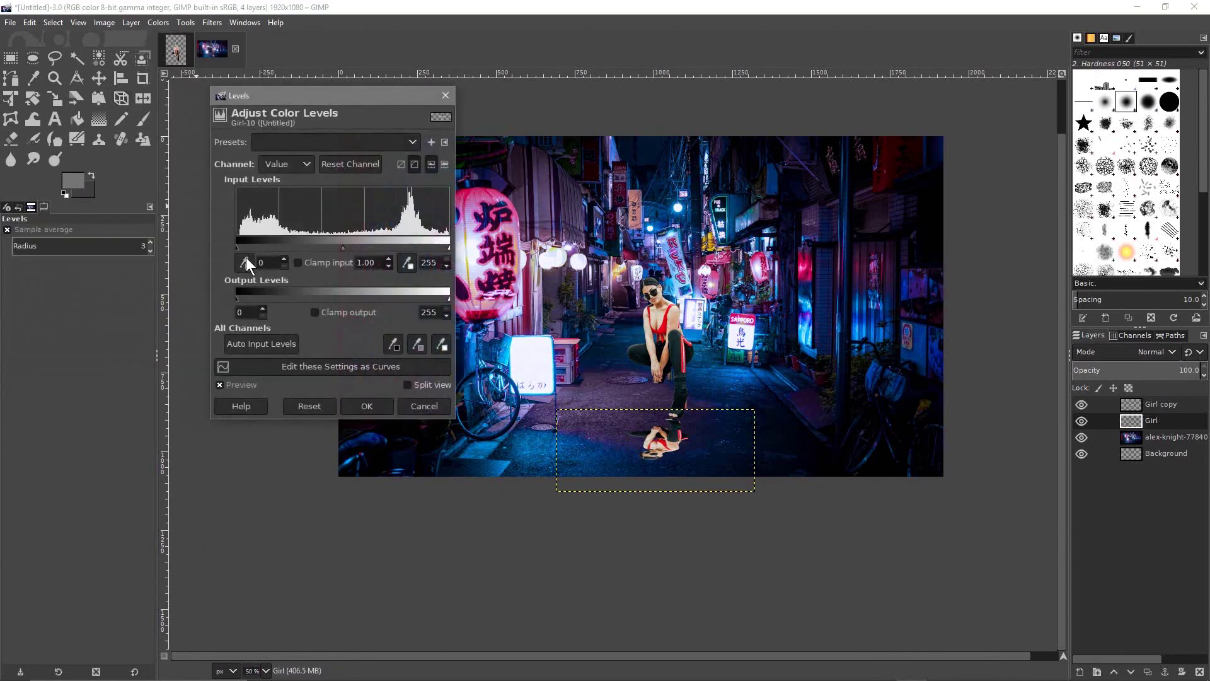
{"action": "left_click_drag", "start_coordinate": [235, 248], "coordinate": [588, 369]}
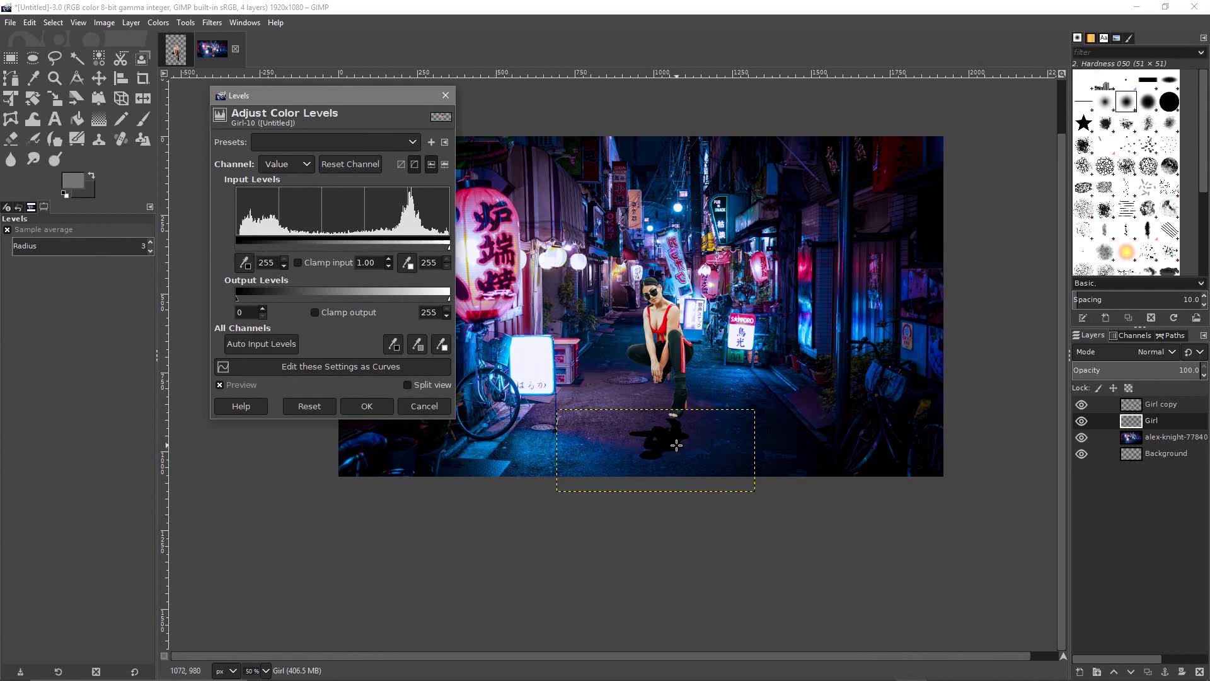
{"action": "left_click", "coordinate": [365, 406]}
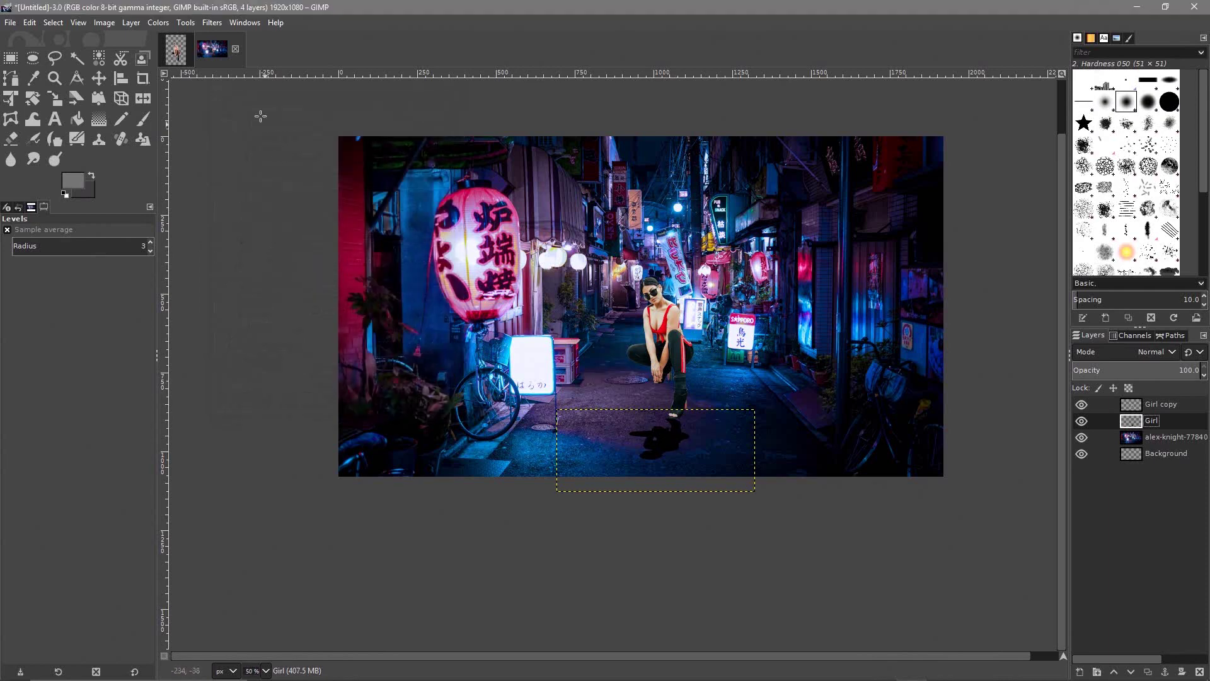
Soften the black shadow on the Girl layer with a Gaussian Blur of size 8.87
{"action": "left_click", "coordinate": [213, 23]}
{"action": "mouse_move", "coordinate": [241, 106]}
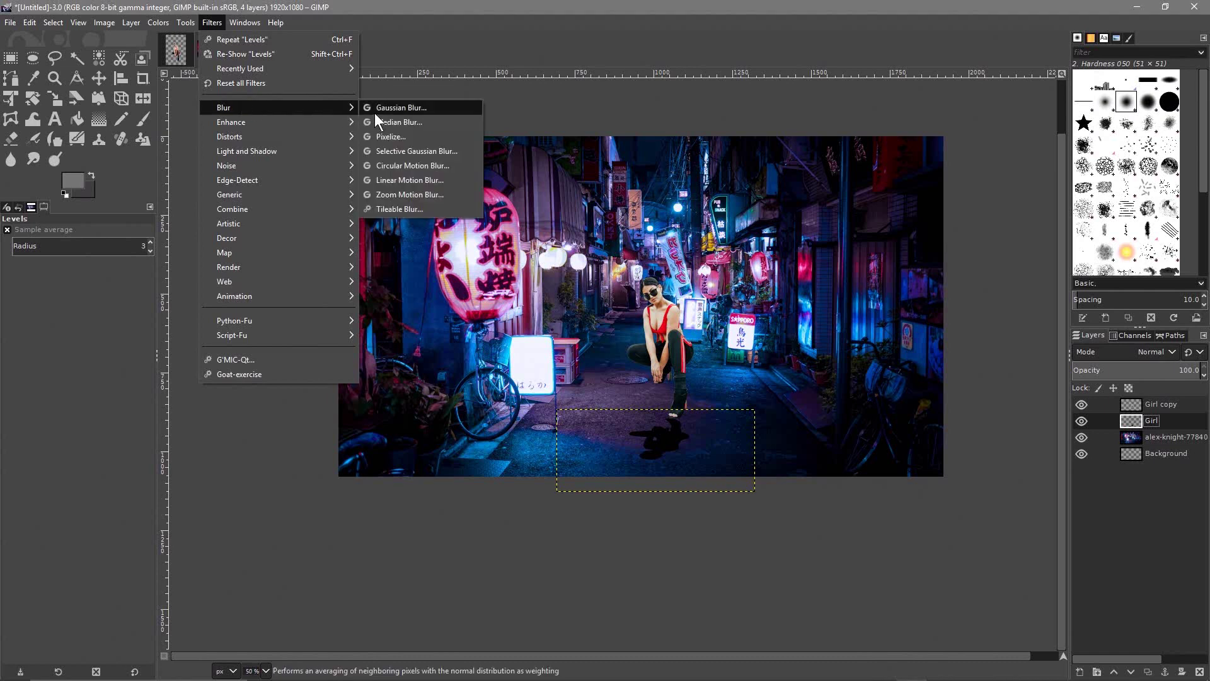
{"action": "left_click", "coordinate": [374, 111]}
{"action": "mouse_move", "coordinate": [134, 188]}
{"action": "left_mouse_down"}
{"action": "mouse_move", "coordinate": [151, 187]}
{"action": "mouse_move", "coordinate": [136, 189]}
{"action": "left_mouse_up"}
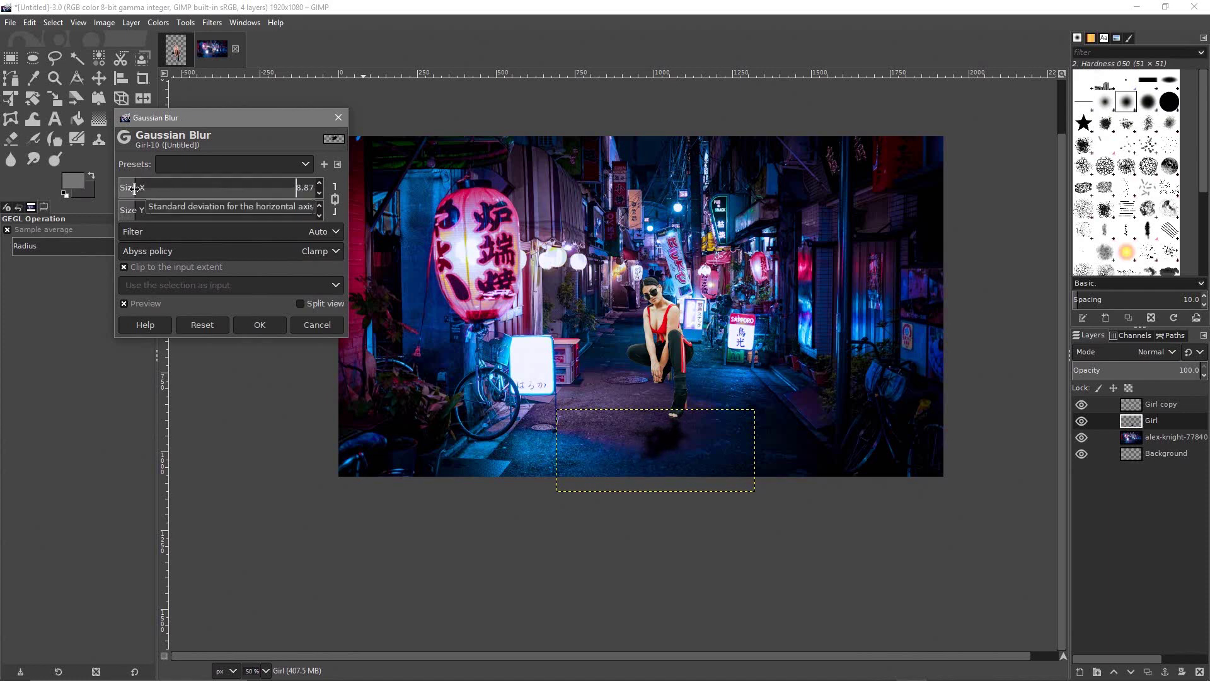
{"action": "left_click", "coordinate": [259, 324]}
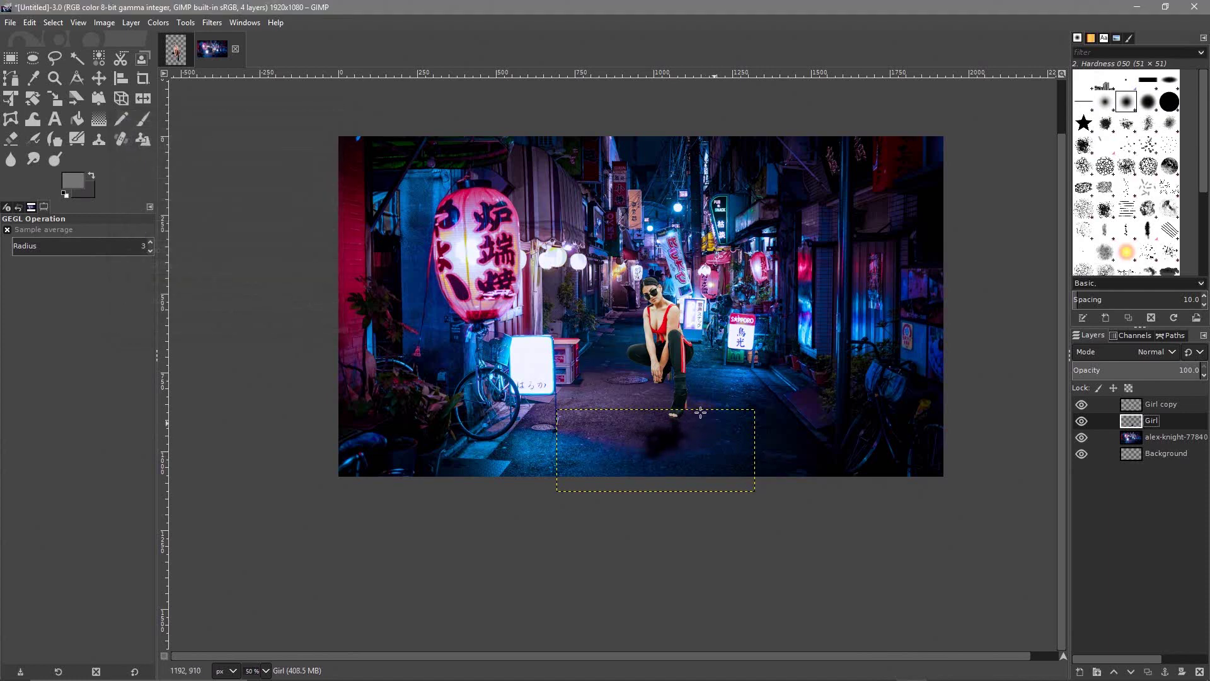
Make the Background layer active and examine the woman and her shadow up close and within the whole street scene
{"action": "left_click", "coordinate": [1162, 453]}
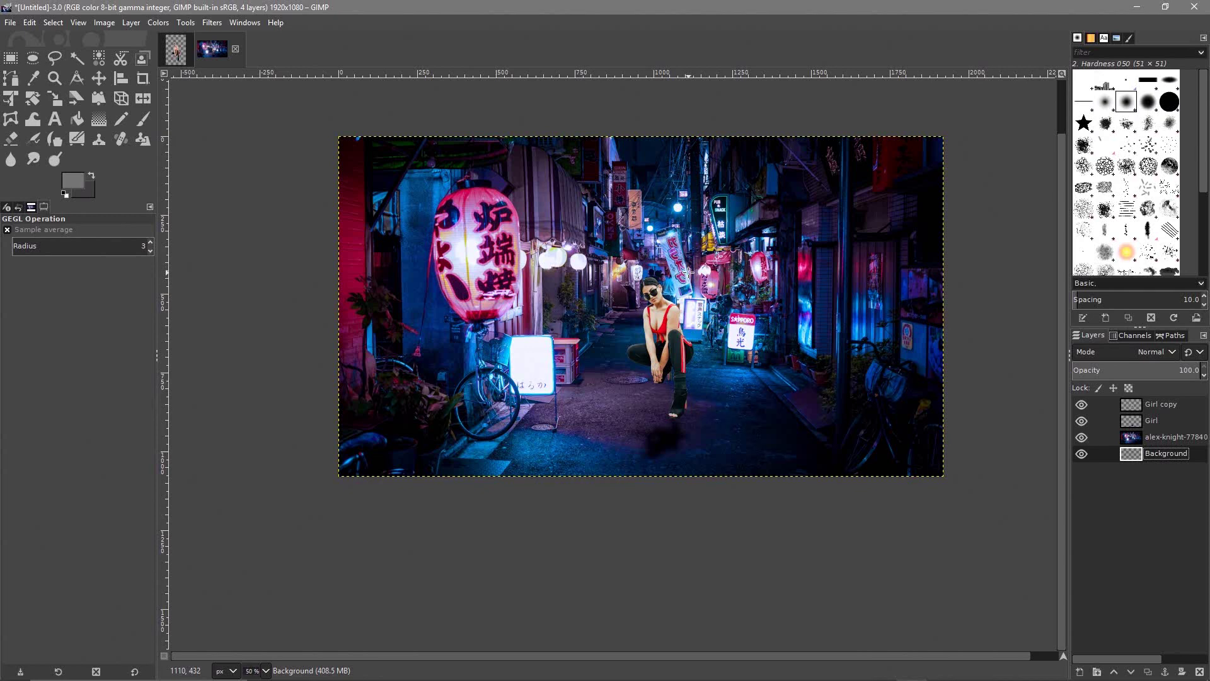
{"action": "scroll", "coordinate": [655, 271], "scroll_direction": "up", "scroll_amount": 4}
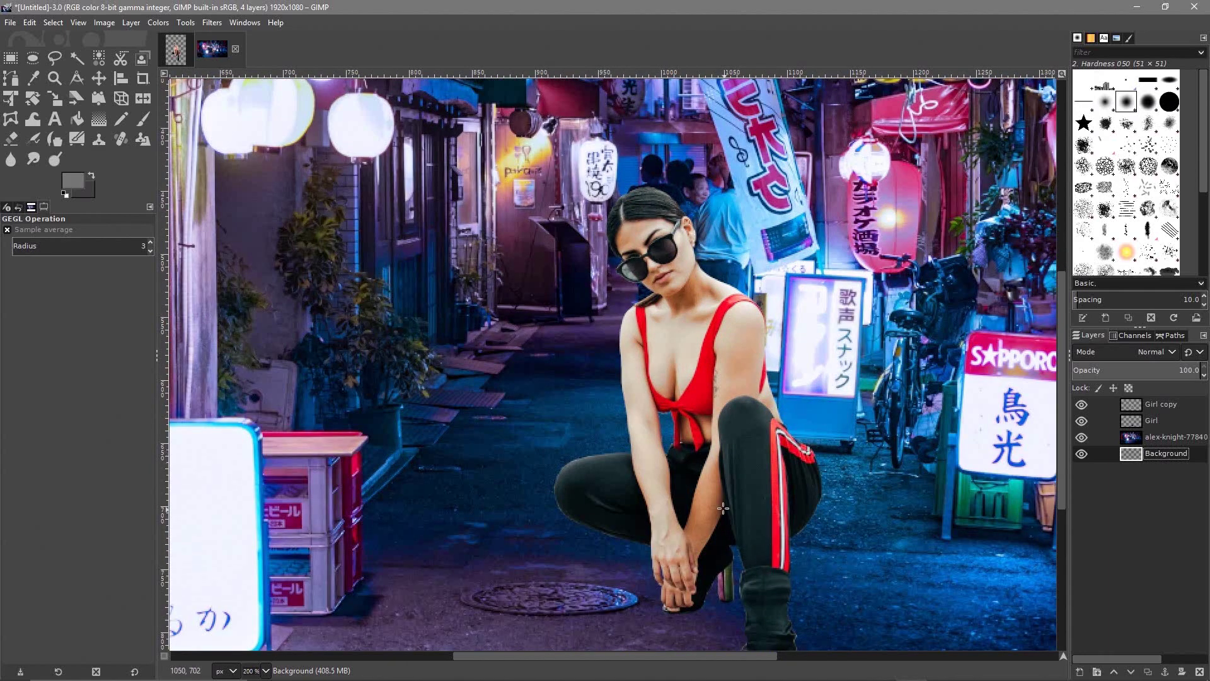
{"action": "scroll", "coordinate": [668, 388], "scroll_direction": "down", "scroll_amount": 2}
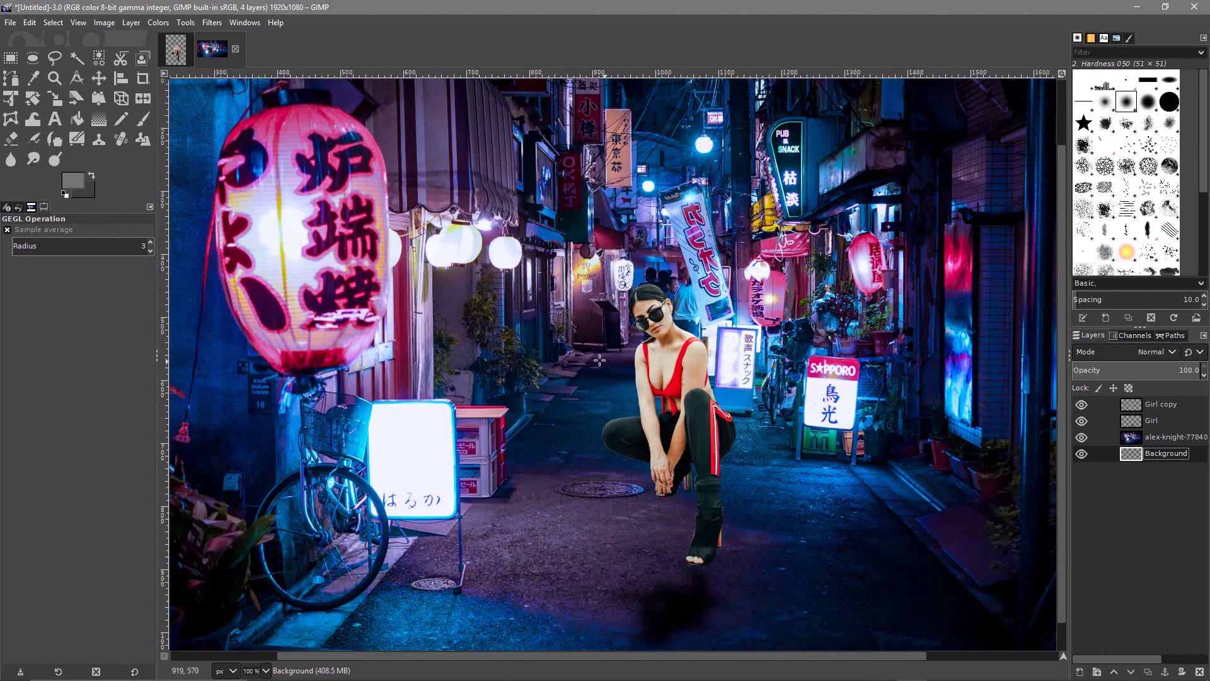
{"action": "scroll", "coordinate": [565, 349], "scroll_direction": "down", "scroll_amount": 1}
{"action": "scroll", "coordinate": [565, 350], "scroll_direction": "up", "scroll_amount": 1}
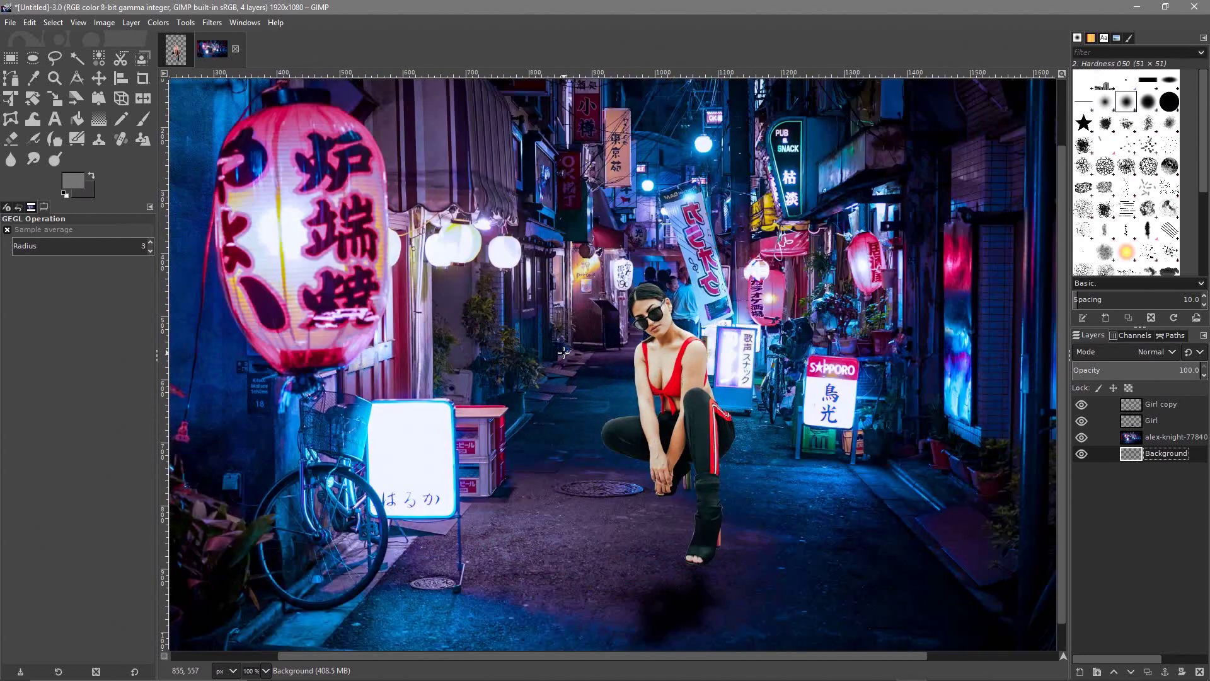
{"action": "left_click_drag", "start_coordinate": [679, 348], "coordinate": [616, 304]}
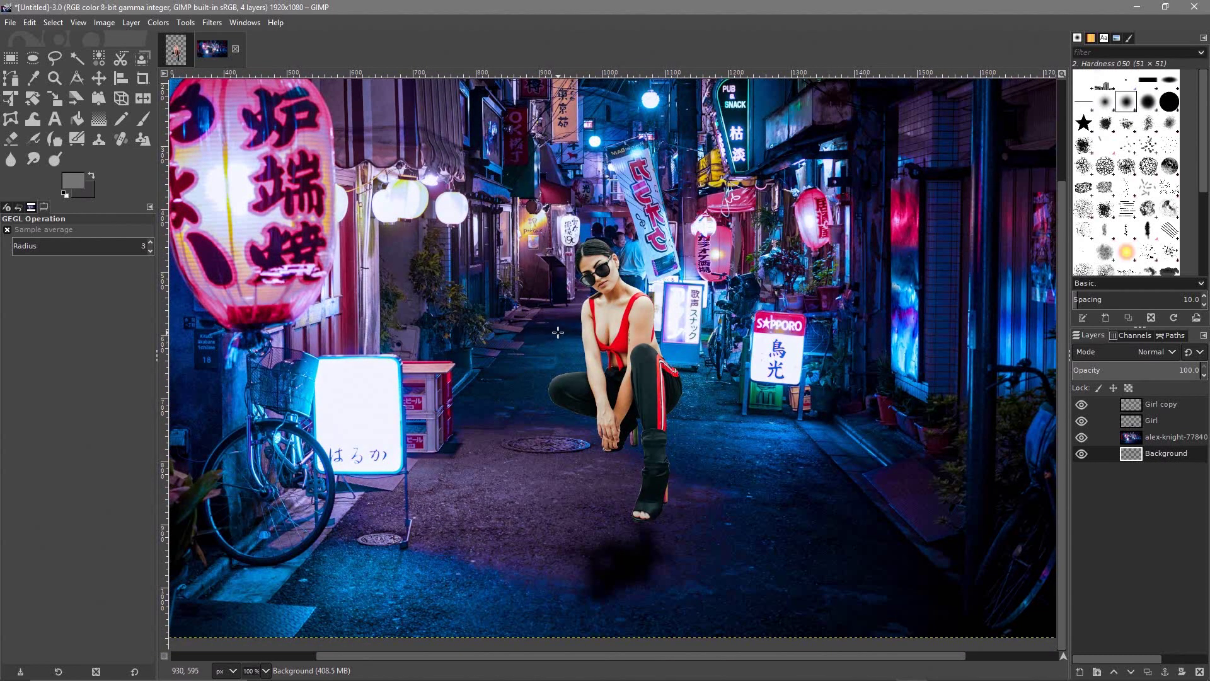
{"action": "scroll", "coordinate": [556, 335], "scroll_direction": "down", "scroll_amount": 1}
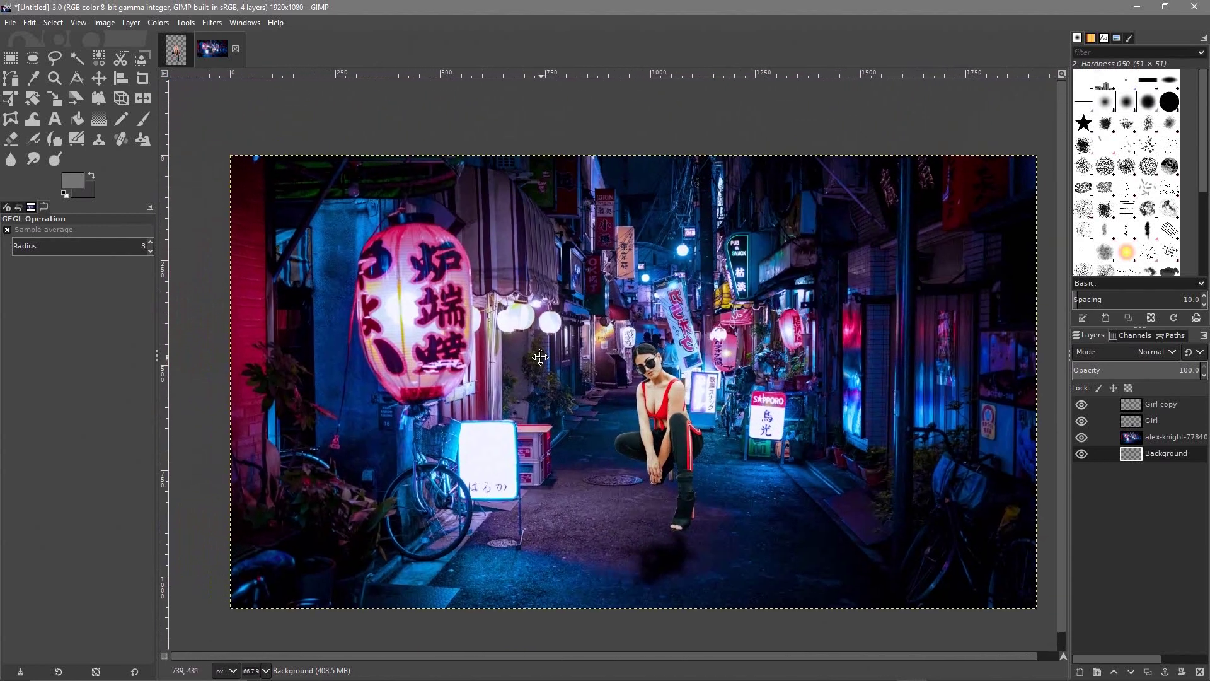
Save the composite as cutout-02.xcf in the Cut out image using GIMP 2.10 folder
{"action": "left_click", "coordinate": [10, 22]}
{"action": "left_click", "coordinate": [34, 151]}
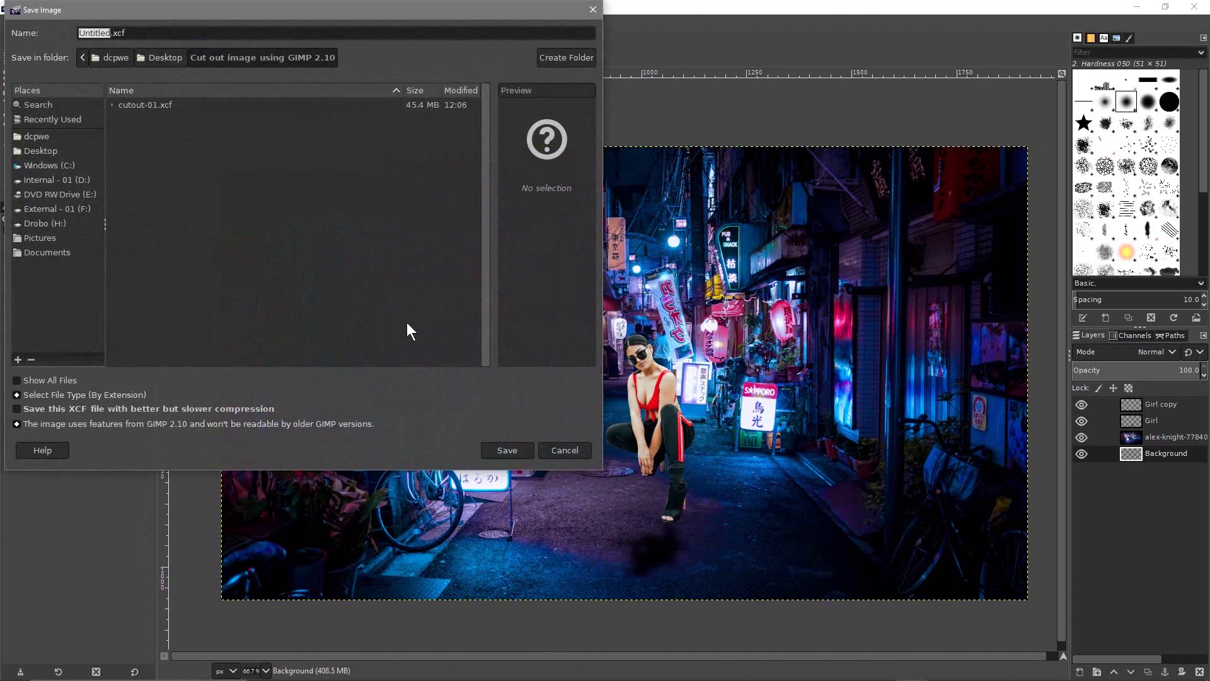
{"action": "left_click", "coordinate": [138, 107]}
{"action": "left_click", "coordinate": [117, 32]}
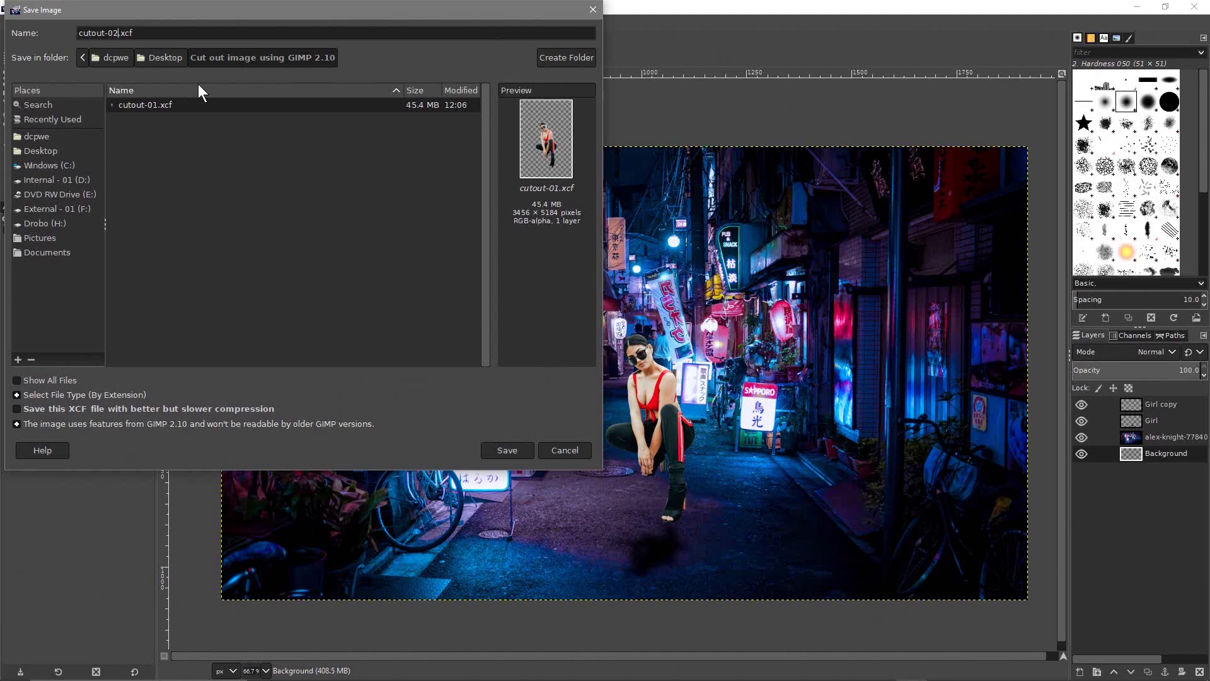
{"action": "left_click", "coordinate": [507, 450]}
Export the composite as the JPEG image cutout-02.jpg at quality 90 in the same folder
{"action": "left_click", "coordinate": [10, 22]}
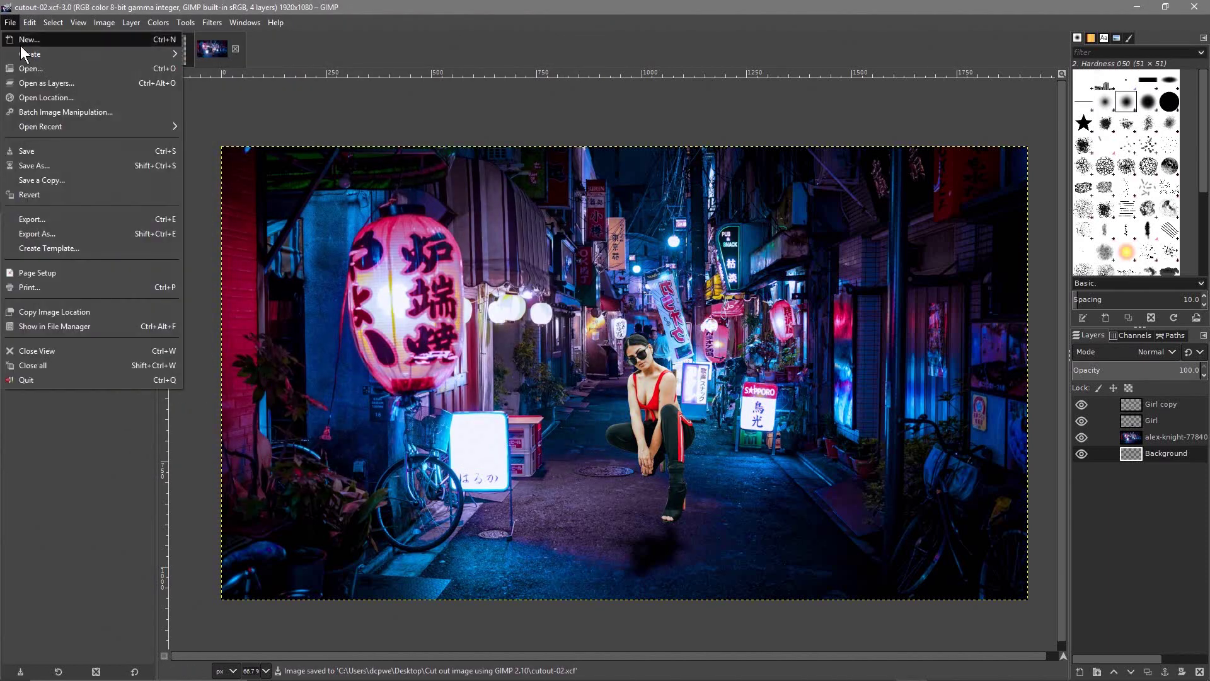
{"action": "left_click", "coordinate": [62, 233]}
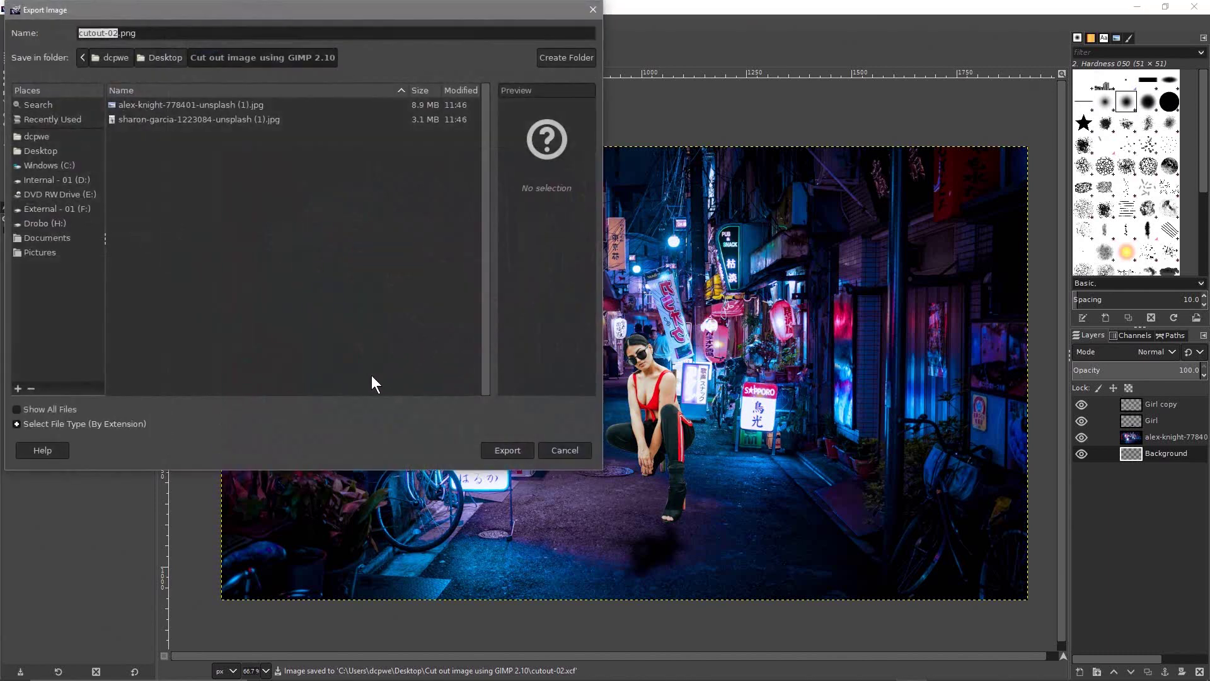
{"action": "left_click", "coordinate": [130, 423]}
{"action": "scroll", "coordinate": [111, 387], "scroll_direction": "down", "scroll_amount": 5}
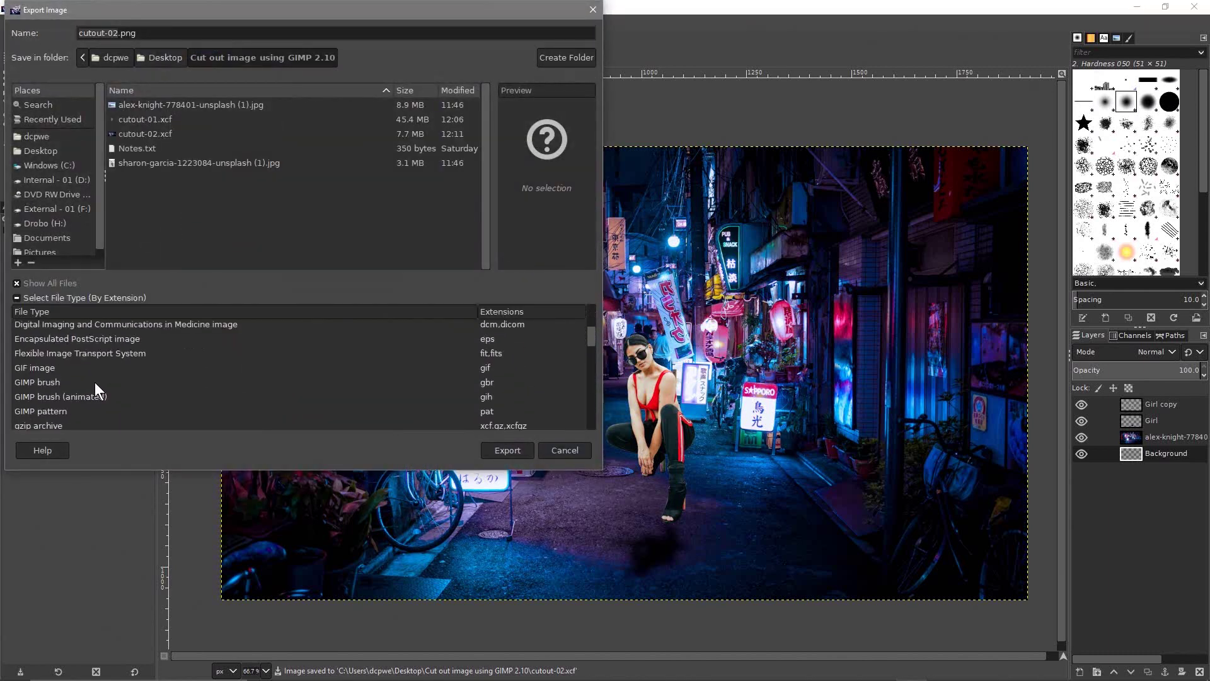
{"action": "left_click", "coordinate": [50, 367]}
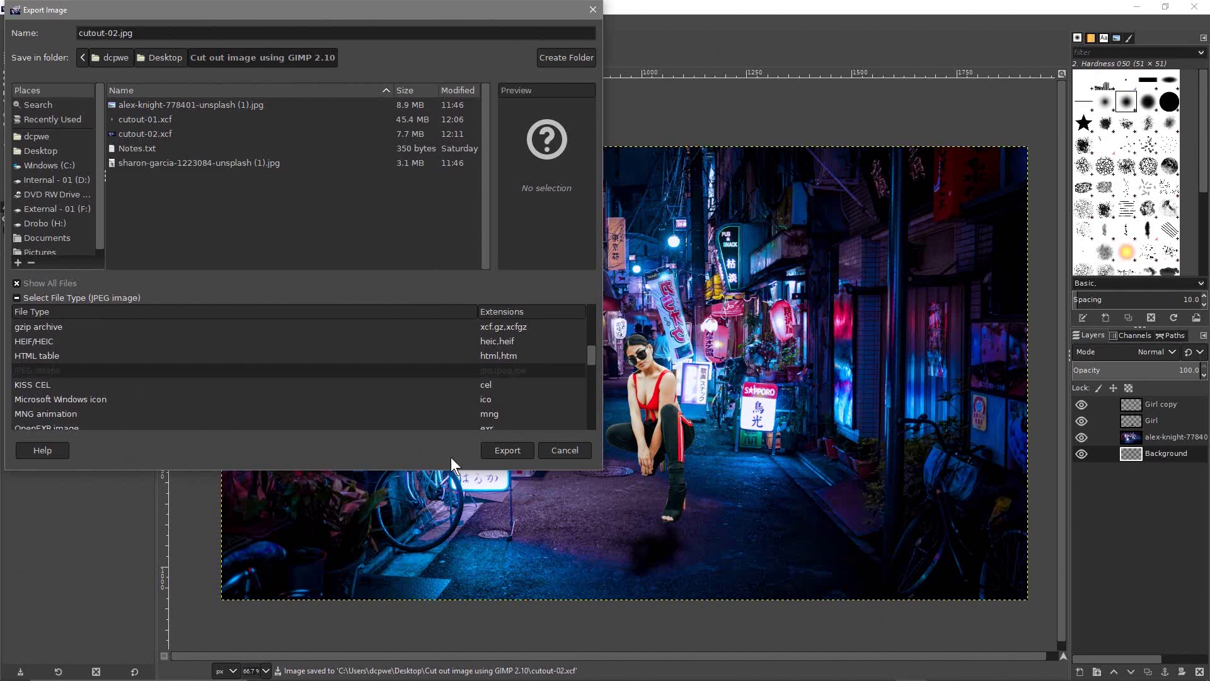
{"action": "left_click", "coordinate": [502, 451]}
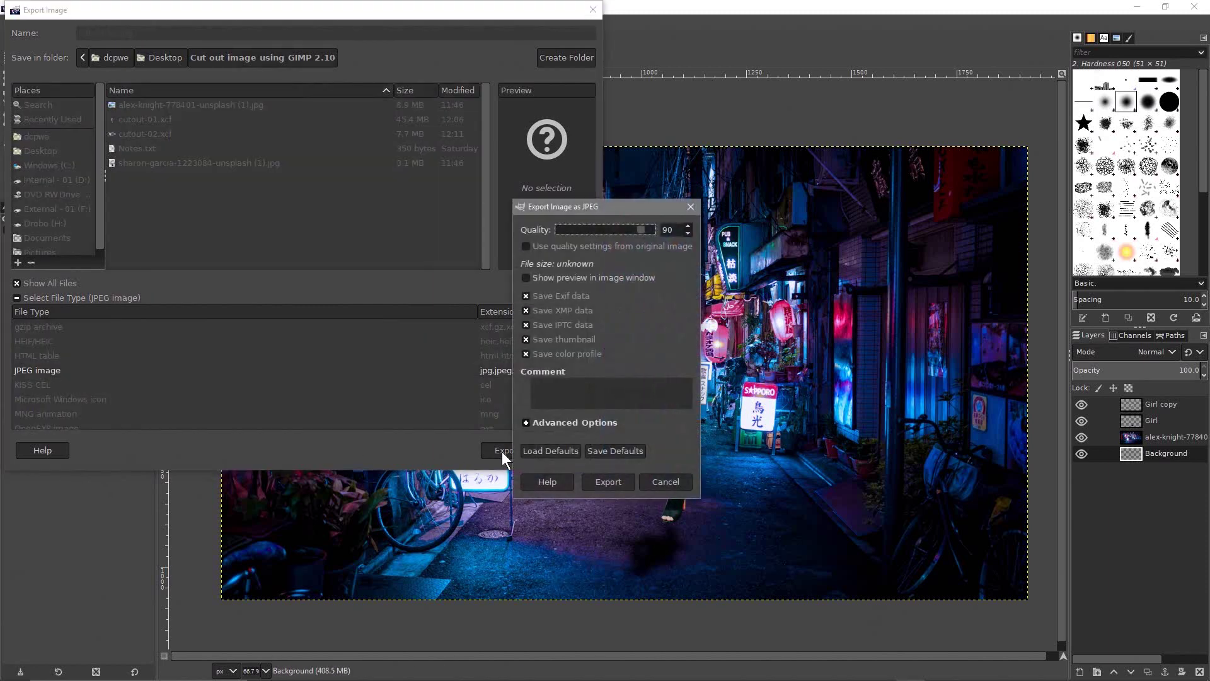
{"action": "left_click", "coordinate": [608, 482]}
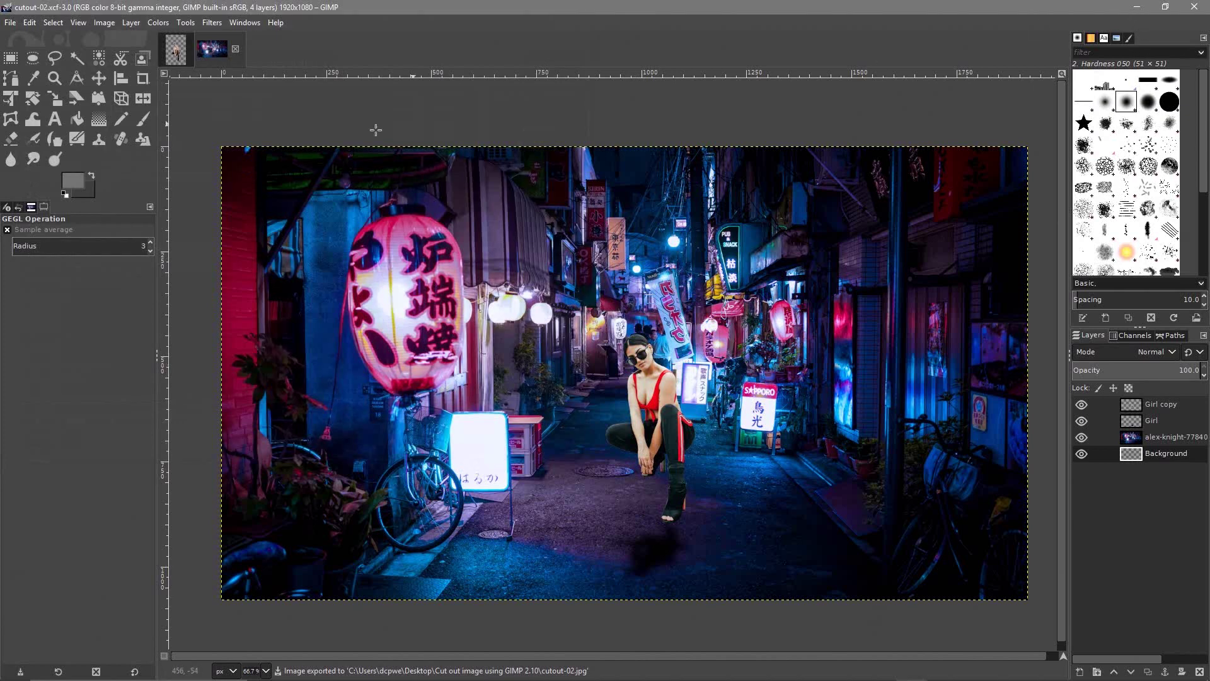
Close the composite image and save the changes to the woman's cut-out file, cutout-01.xcf
{"action": "left_click", "coordinate": [235, 49]}
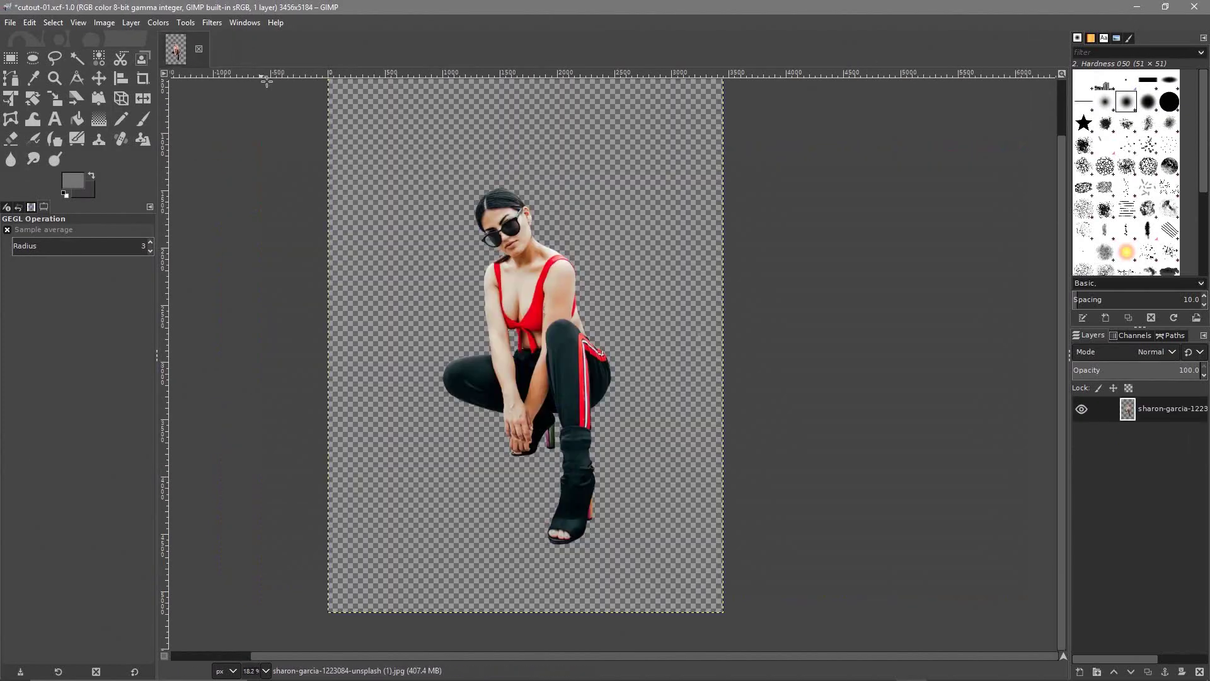
{"action": "left_click", "coordinate": [198, 49]}
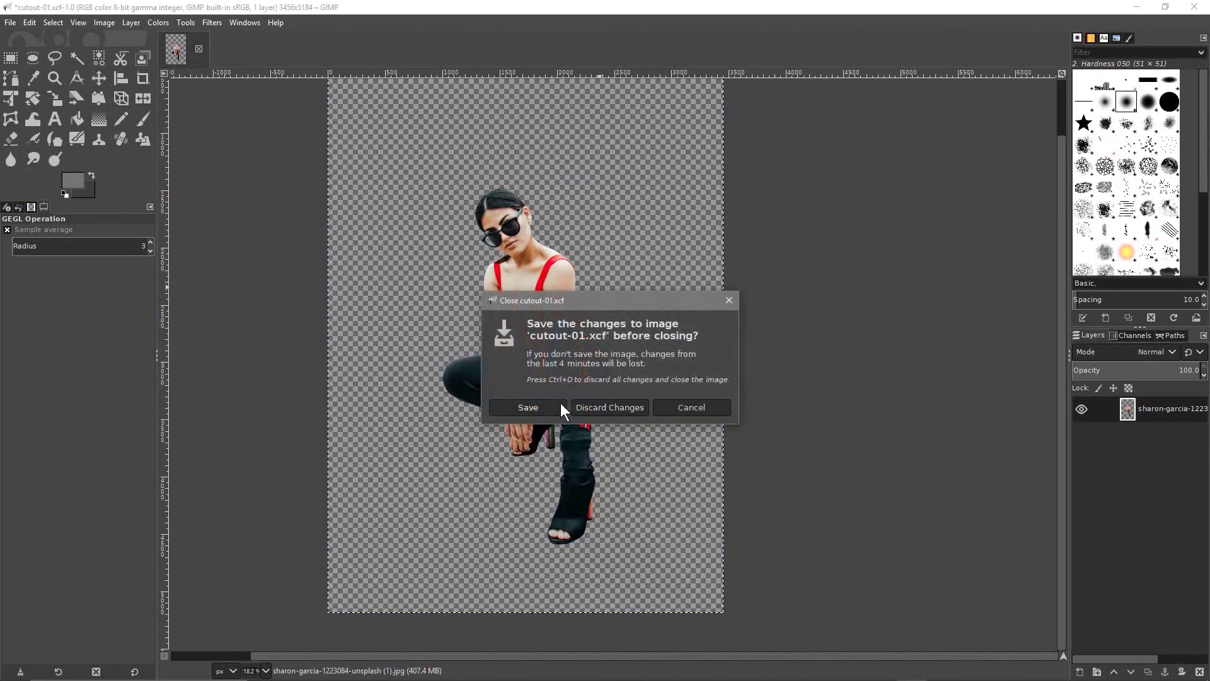
{"action": "left_click", "coordinate": [691, 408]}
{"action": "left_click", "coordinate": [10, 22]}
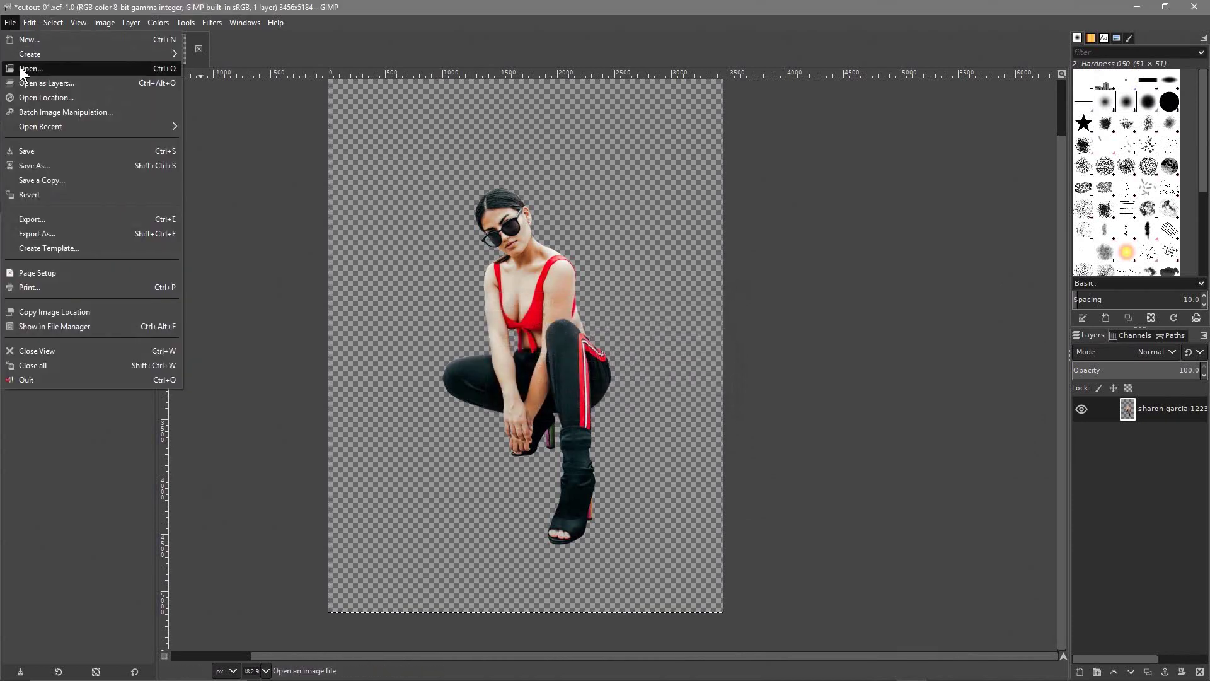
{"action": "left_click", "coordinate": [48, 148]}
Close the saved cutout-01.xcf image and quit GIMP
{"action": "left_click", "coordinate": [199, 49]}
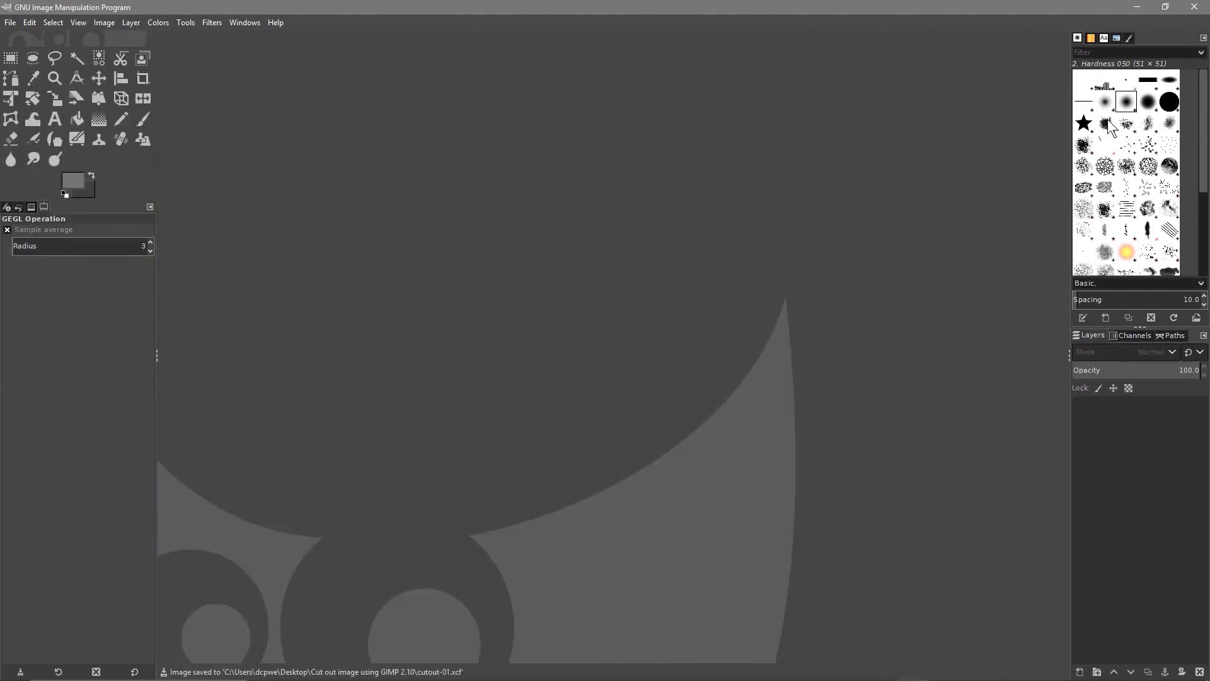
{"action": "left_click", "coordinate": [1189, 7]}
Examine the exported cutout-02.jpg in a maximized Photos window, then close the photo and its folder
{"action": "left_click", "coordinate": [966, 352]}
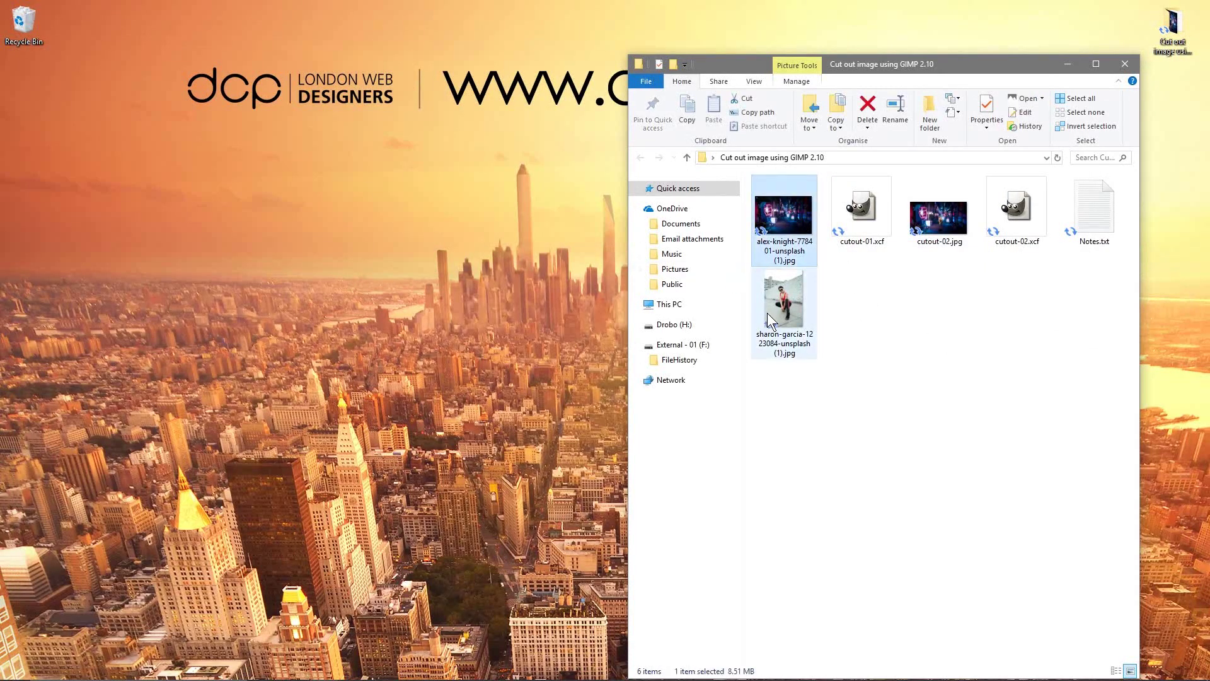
{"action": "left_click", "coordinate": [932, 208]}
{"action": "double_click", "coordinate": [932, 208]}
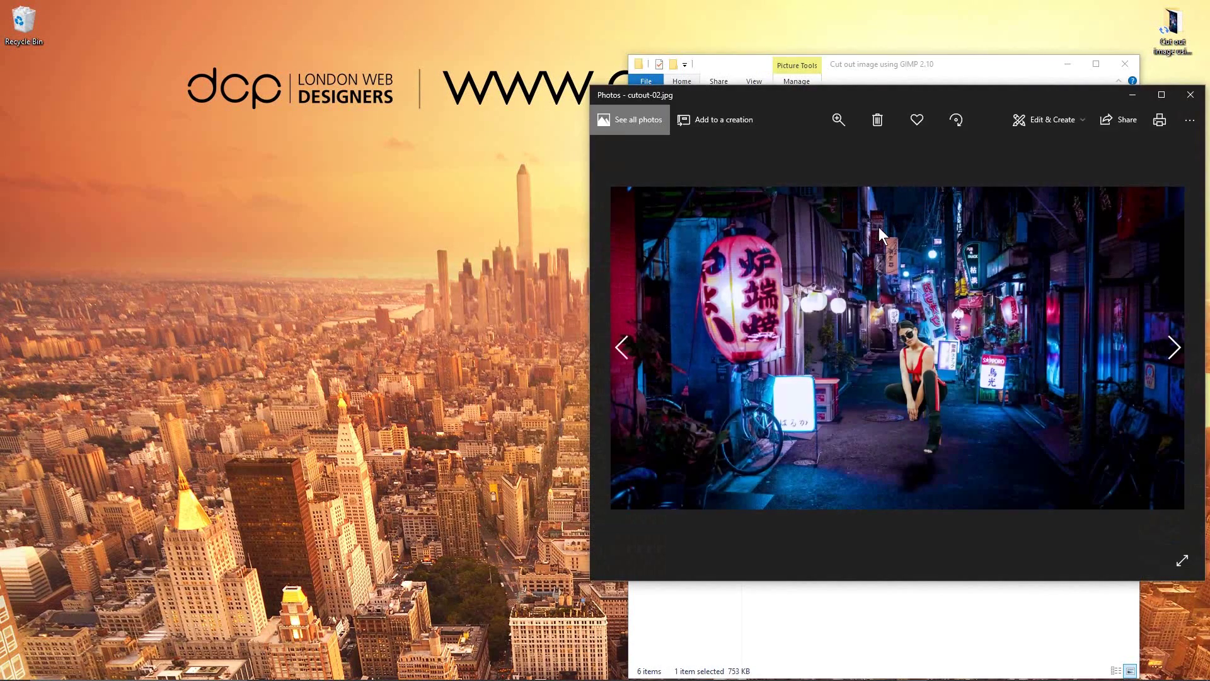
{"action": "scroll", "coordinate": [878, 227], "scroll_direction": "up", "scroll_amount": 3}
{"action": "left_click", "coordinate": [1156, 95]}
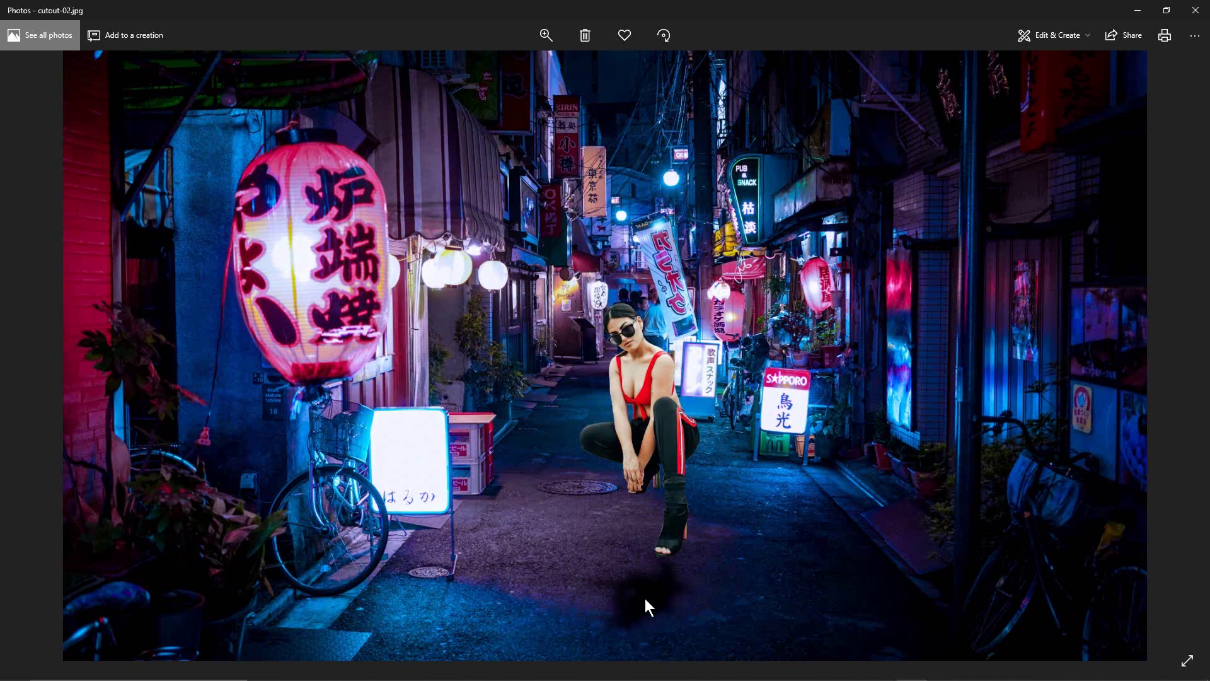
{"action": "left_click", "coordinate": [1195, 10]}
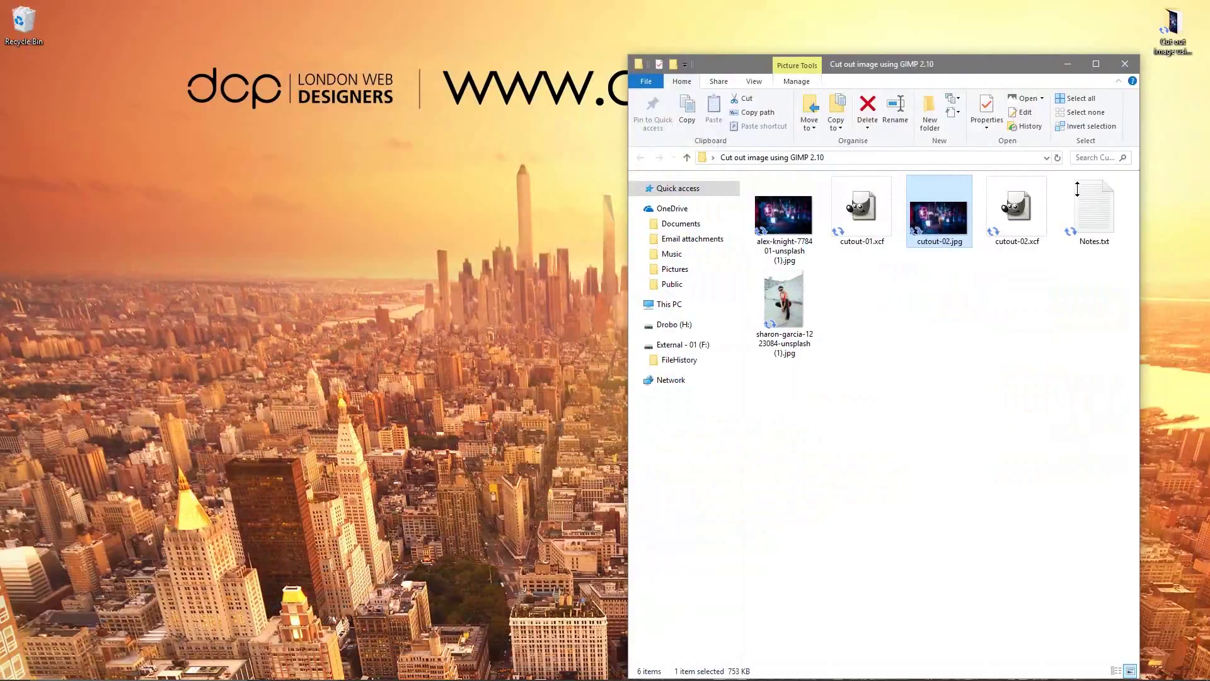
{"action": "left_click", "coordinate": [1125, 64]}
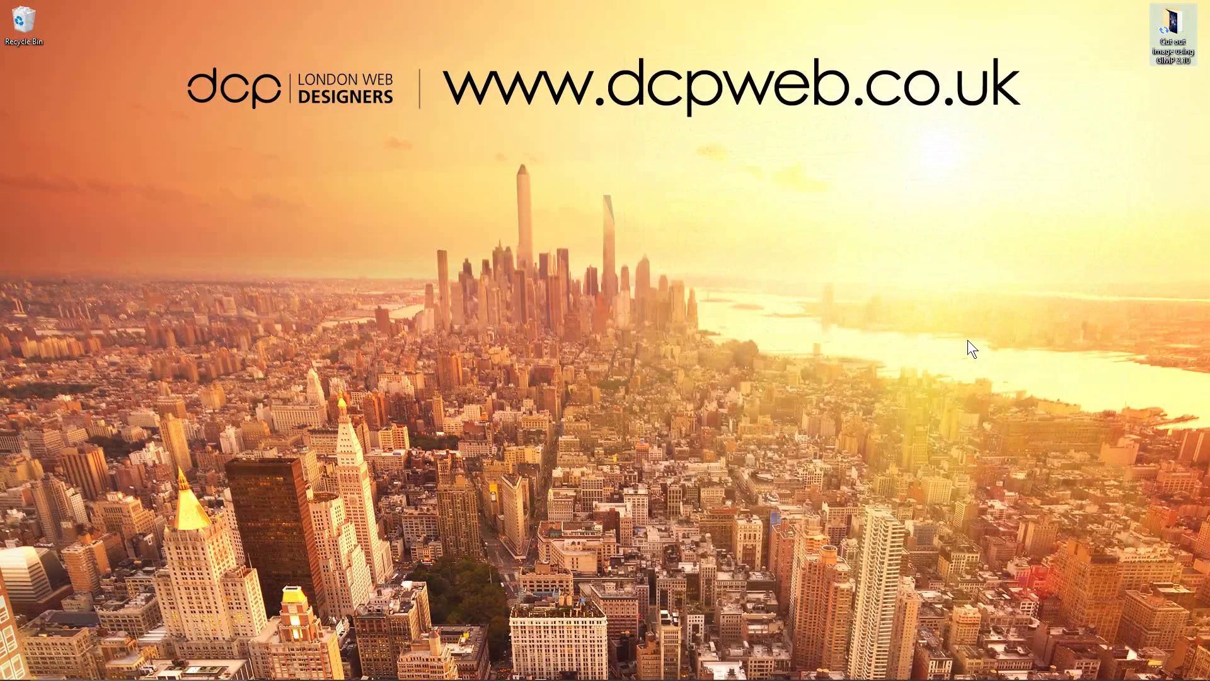